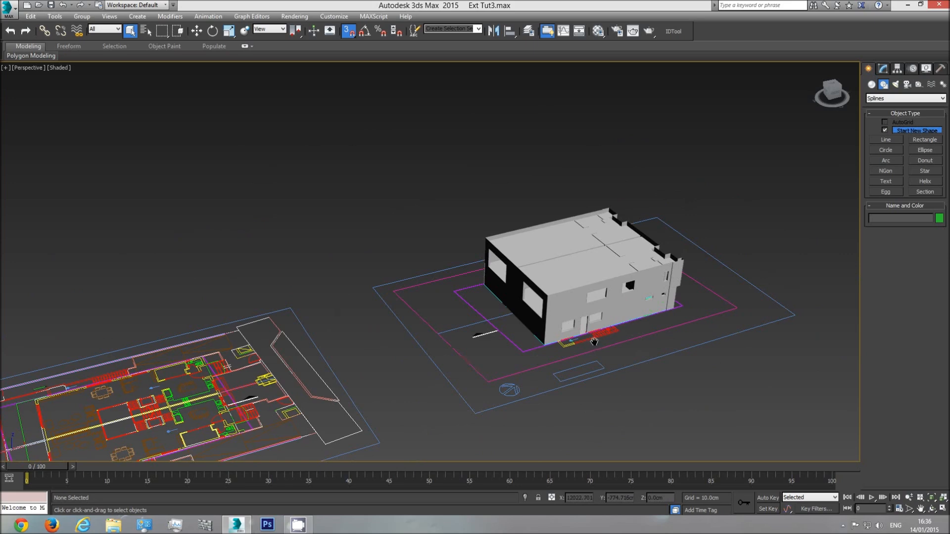
Switch to the Top view and look over the elevation, section and floor plan drawings laid out beside the building model
middle_drag(501, 357, 586, 328)
scroll(586, 328, down, 3)
middle_drag(351, 392, 520, 332)
key(t)
scroll(479, 307, down, 5)
scroll(471, 307, down, 4)
scroll(419, 307, up, 10)
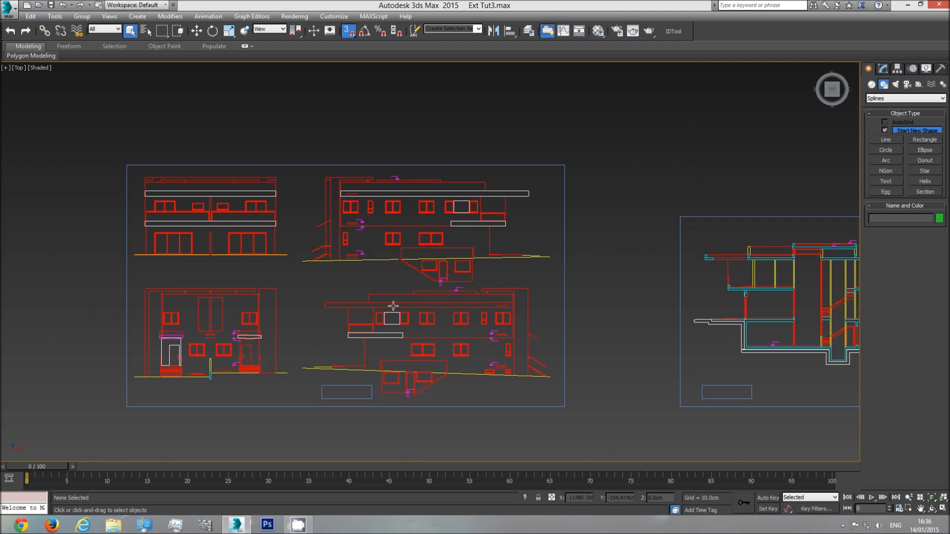
middle_drag(492, 319, 365, 323)
scroll(365, 322, down, 3)
middle_drag(636, 340, 325, 342)
middle_drag(667, 325, 376, 333)
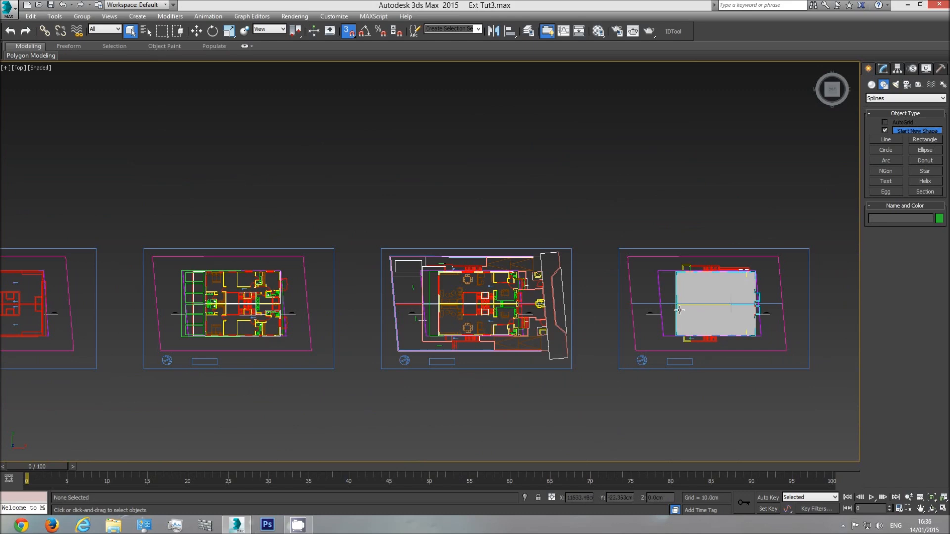
middle_drag(351, 307, 400, 308)
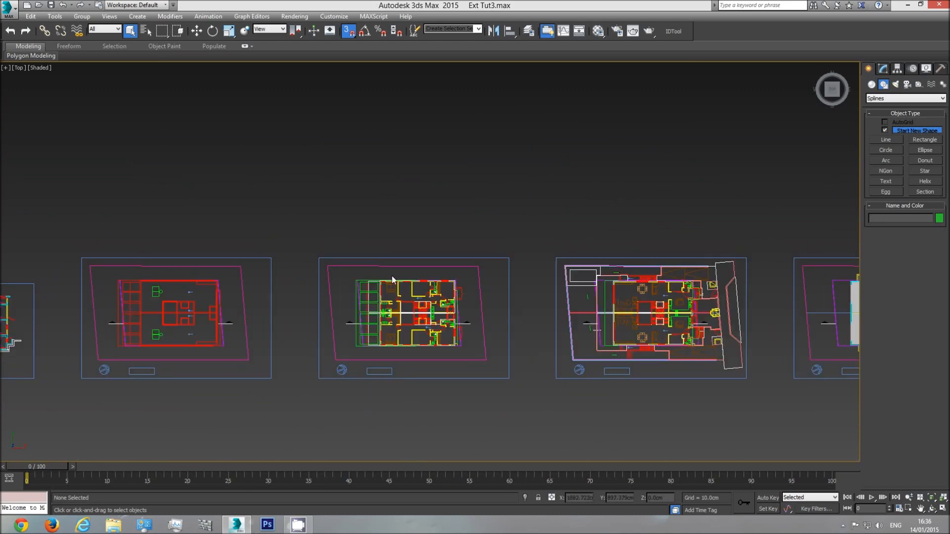
Examine the bedroom floor plan and the four elevations, comparing the wall edges at the building's corners
scroll(378, 298, up, 4)
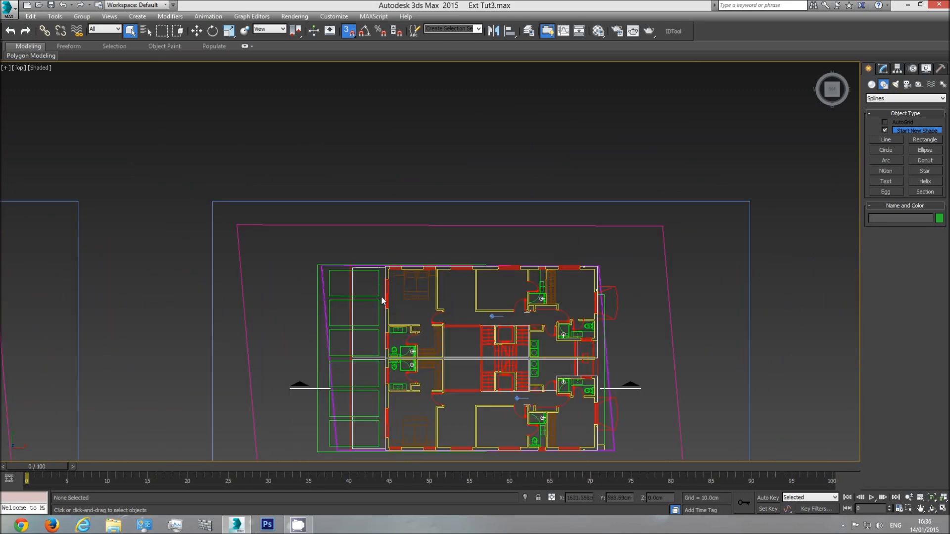
scroll(325, 376, down, 4)
middle_drag(325, 376, 420, 351)
middle_drag(298, 357, 582, 353)
middle_drag(249, 359, 528, 358)
scroll(415, 367, up, 3)
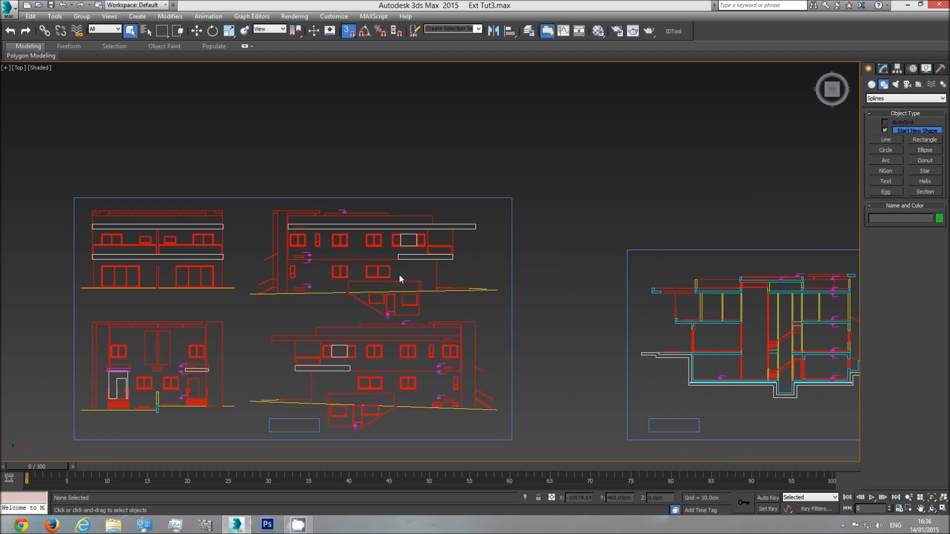
middle_drag(359, 355, 396, 356)
scroll(501, 351, up, 3)
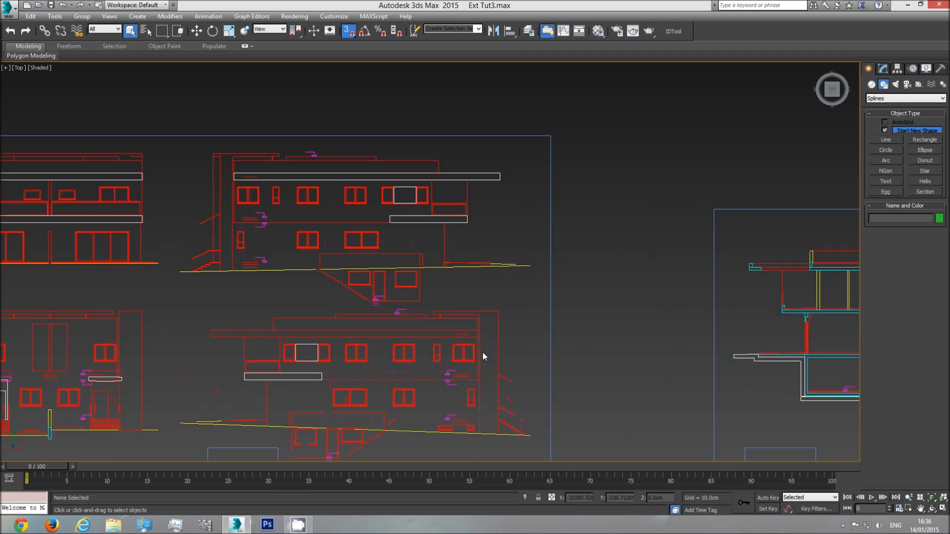
middle_drag(475, 360, 472, 334)
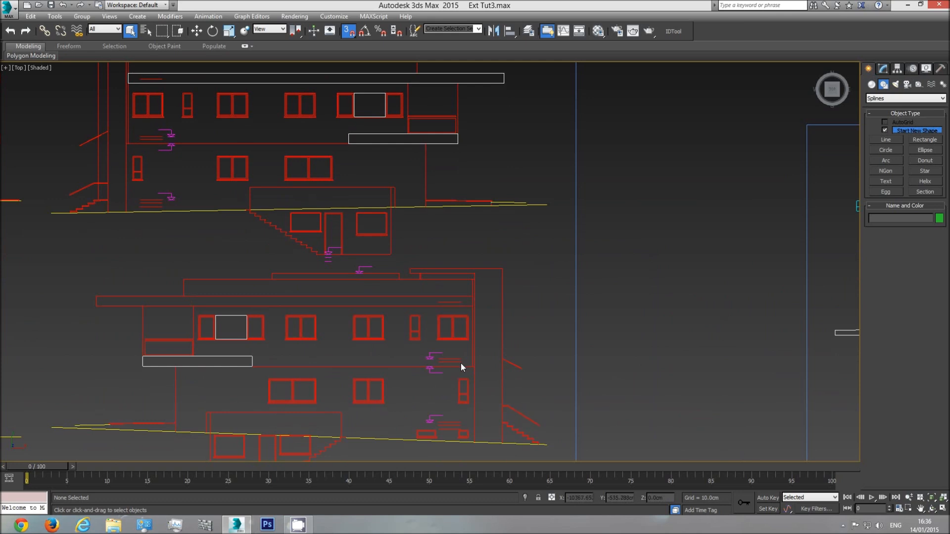
scroll(461, 363, up, 3)
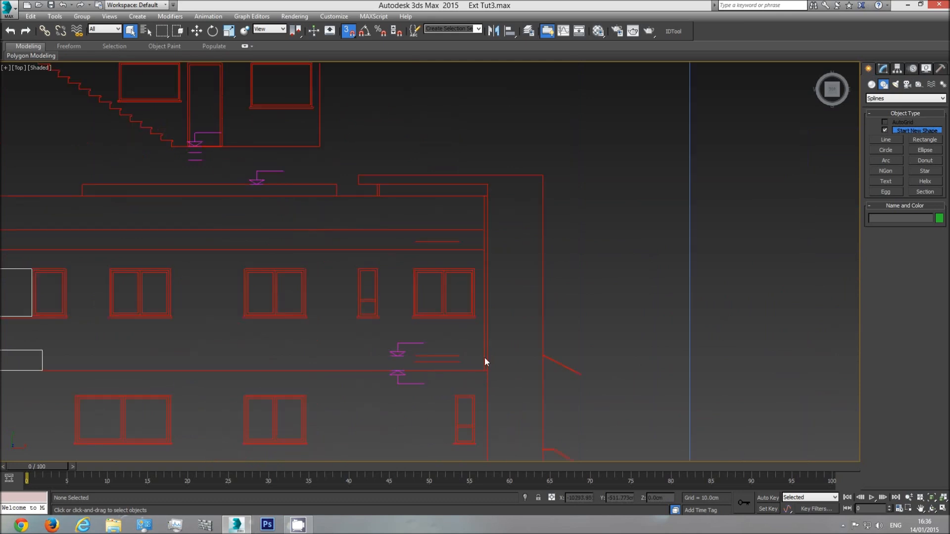
scroll(482, 351, down, 5)
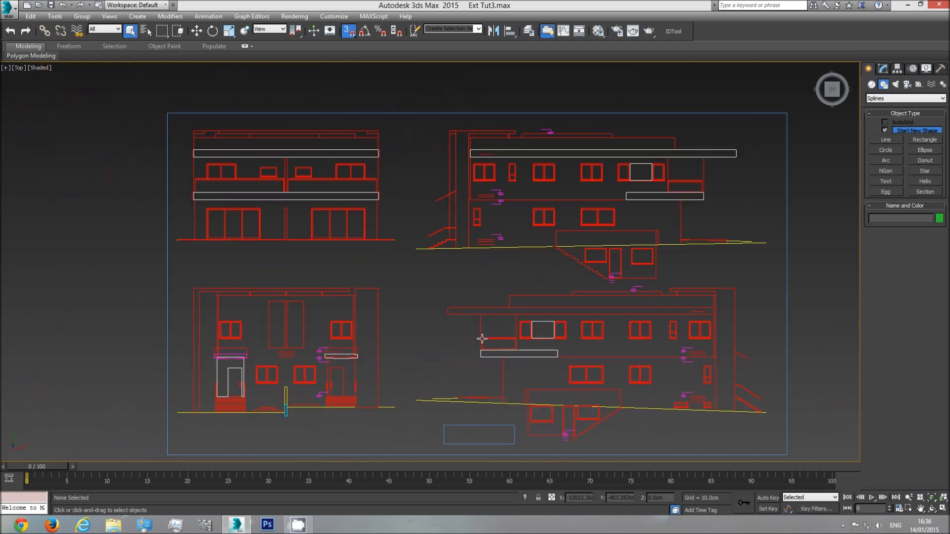
scroll(232, 320, up, 4)
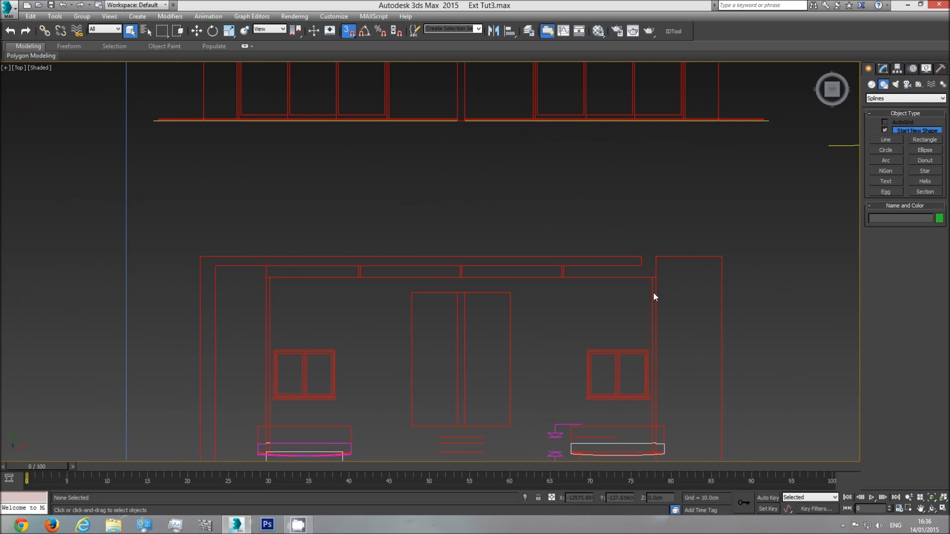
scroll(663, 299, down, 5)
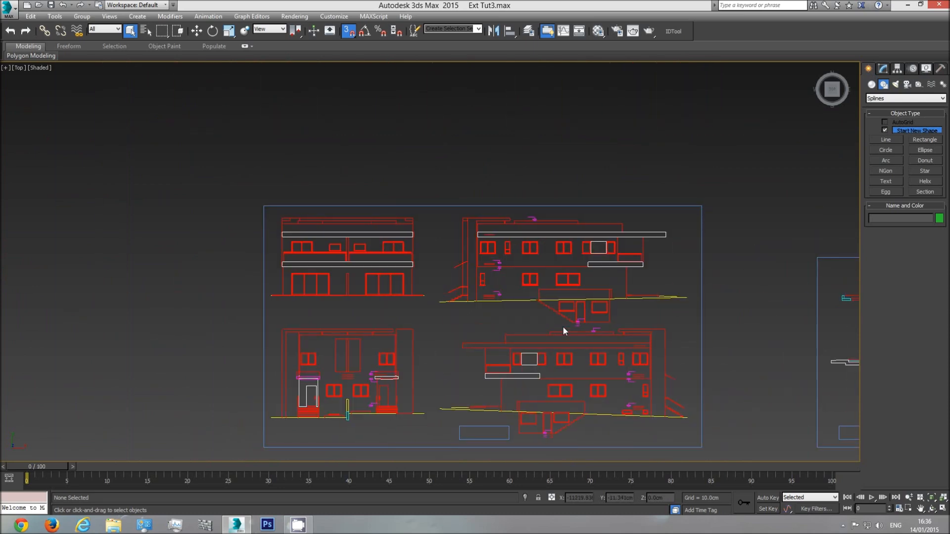
Return to the bedroom floor plan and examine the outer wall at the lower right corner of the building
middle_drag(606, 328, 419, 331)
scroll(418, 331, down, 3)
middle_drag(765, 342, 474, 336)
middle_drag(685, 343, 400, 346)
middle_drag(496, 343, 304, 333)
scroll(305, 332, down, 3)
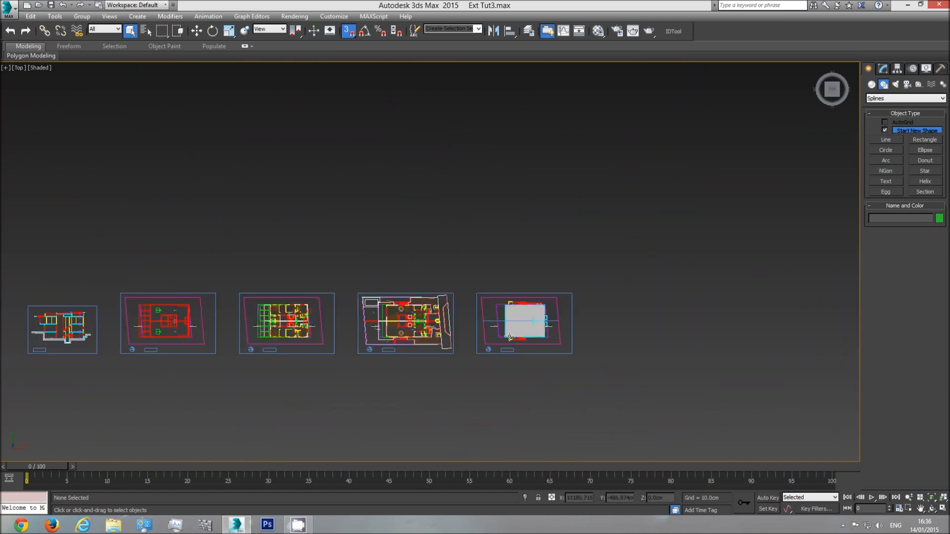
scroll(417, 323, up, 3)
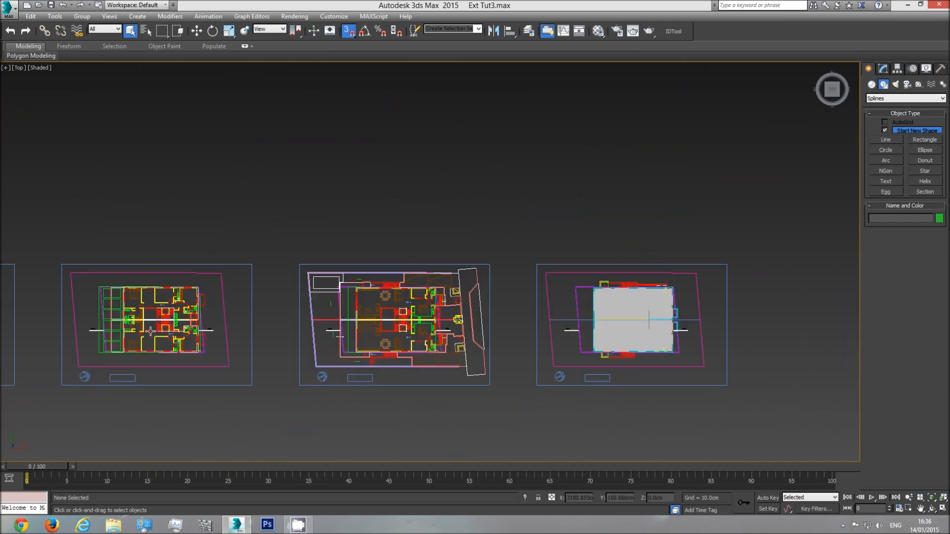
middle_drag(150, 331, 269, 332)
scroll(283, 342, up, 5)
scroll(220, 295, up, 3)
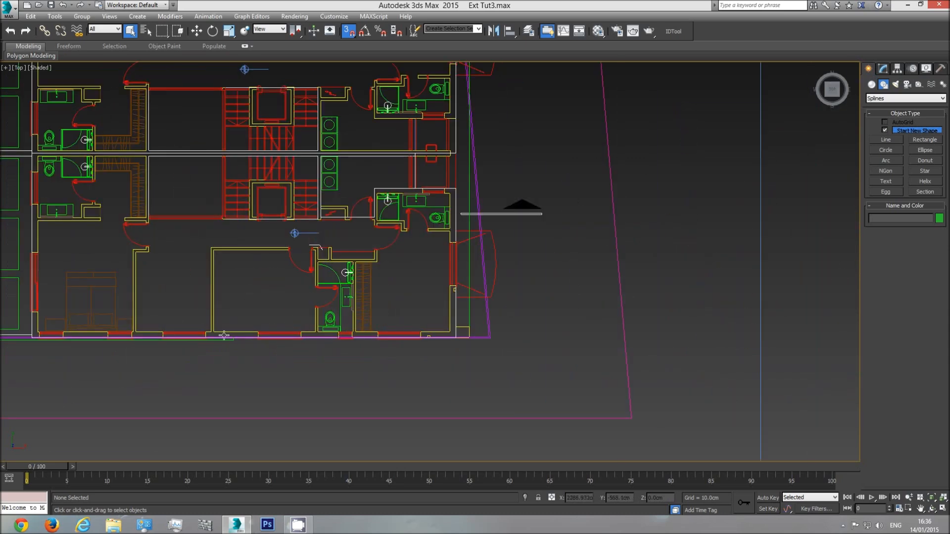
scroll(432, 342, up, 3)
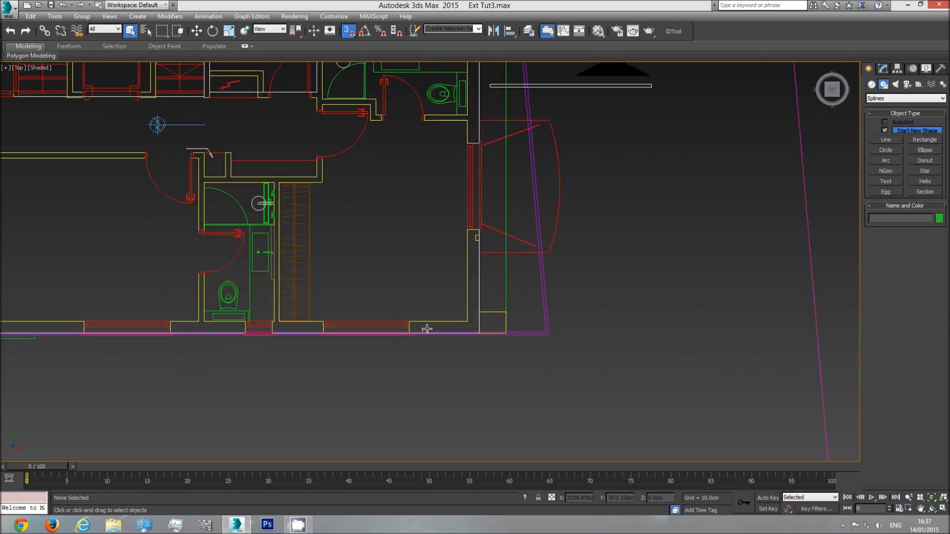
scroll(427, 332, up, 3)
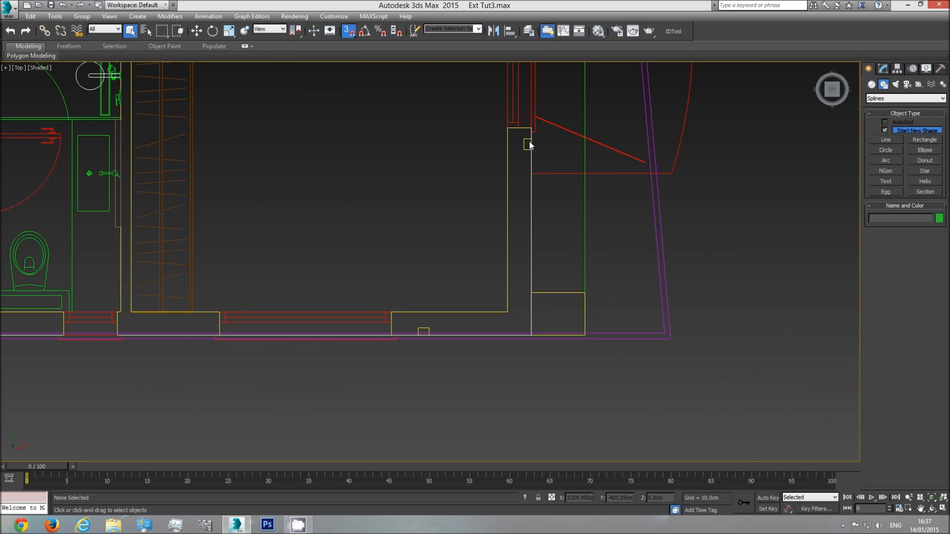
Examine the outer wall at the plan's upper right corner and compare it with the opposite corner
scroll(533, 134, down, 3)
middle_drag(533, 135, 522, 251)
middle_drag(516, 180, 507, 322)
middle_drag(509, 158, 489, 241)
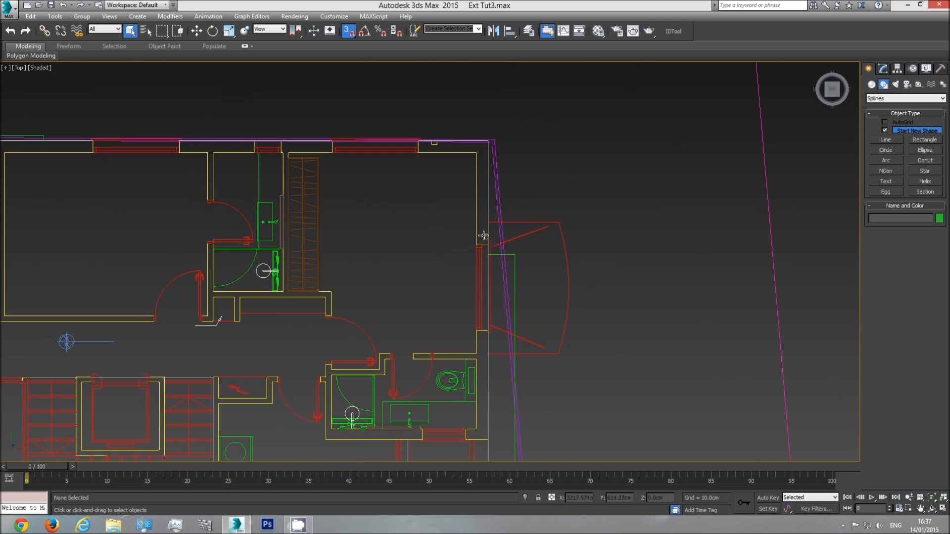
middle_drag(438, 152, 459, 170)
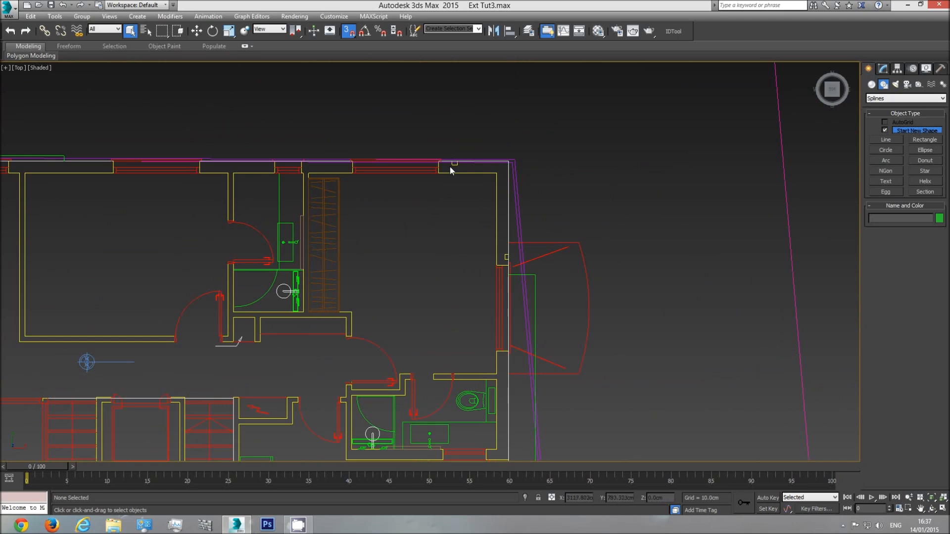
scroll(514, 217, down, 6)
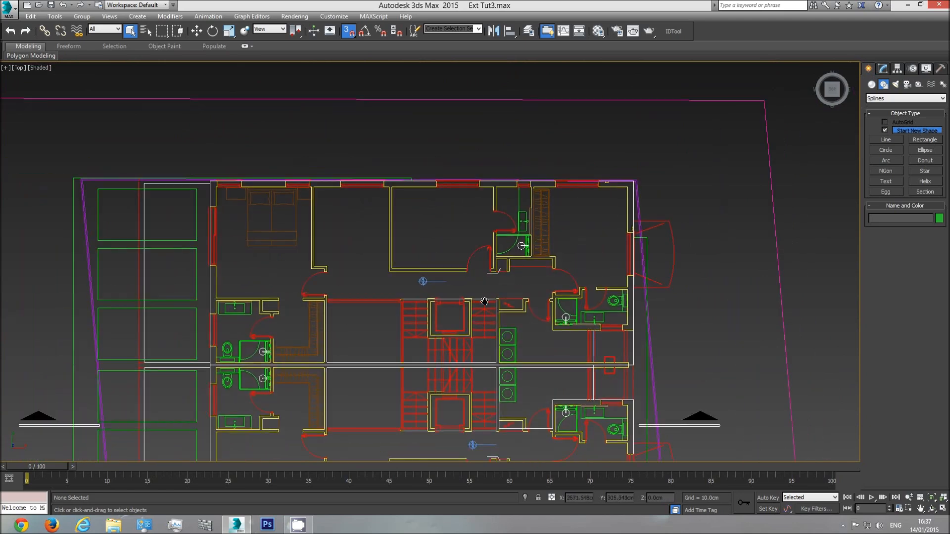
middle_drag(696, 461, 619, 361)
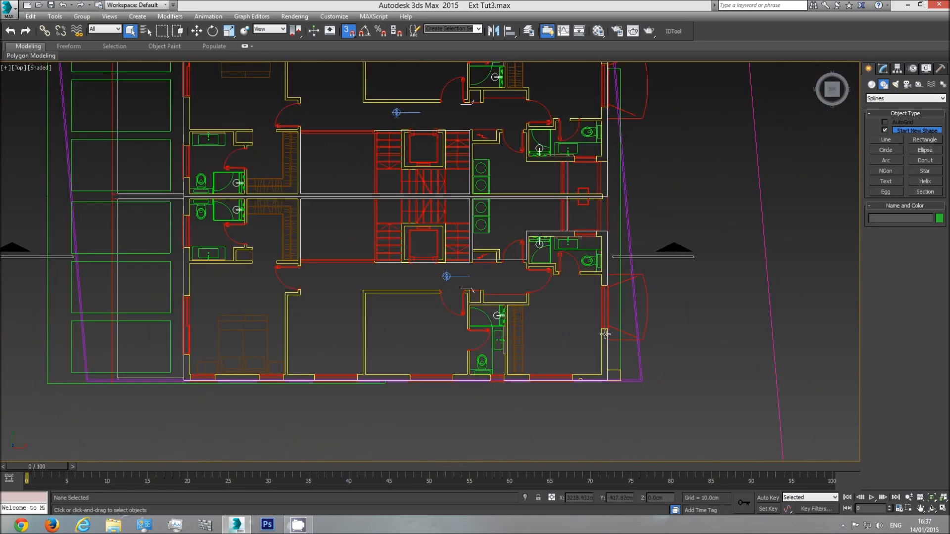
middle_drag(328, 230, 395, 301)
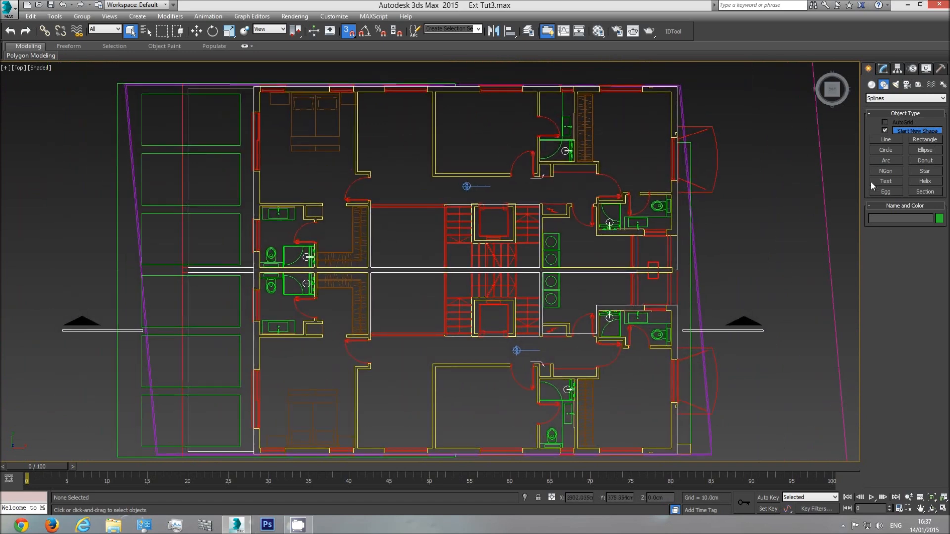
Start a Line spline with Vertex snapping at the plan's upper left outer wall corner and trace past the first window
click(886, 139)
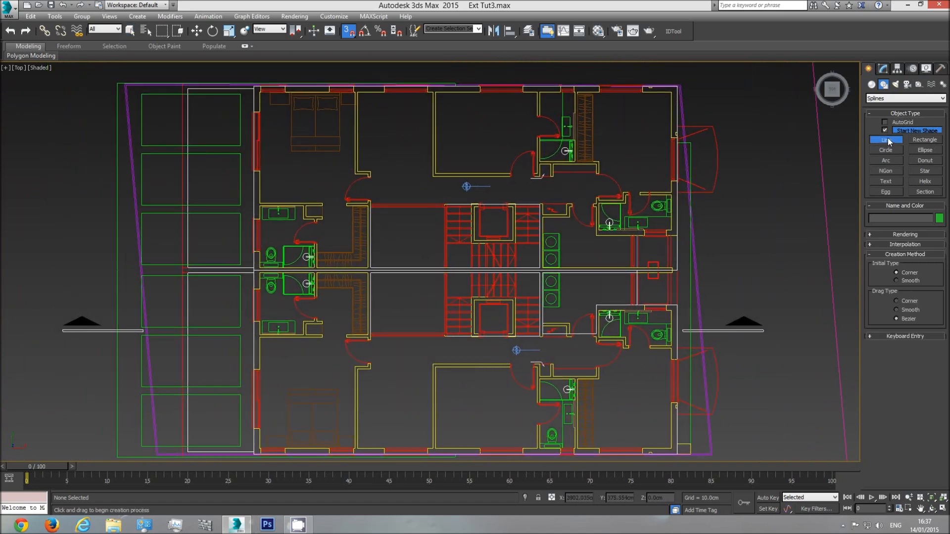
right_click(346, 32)
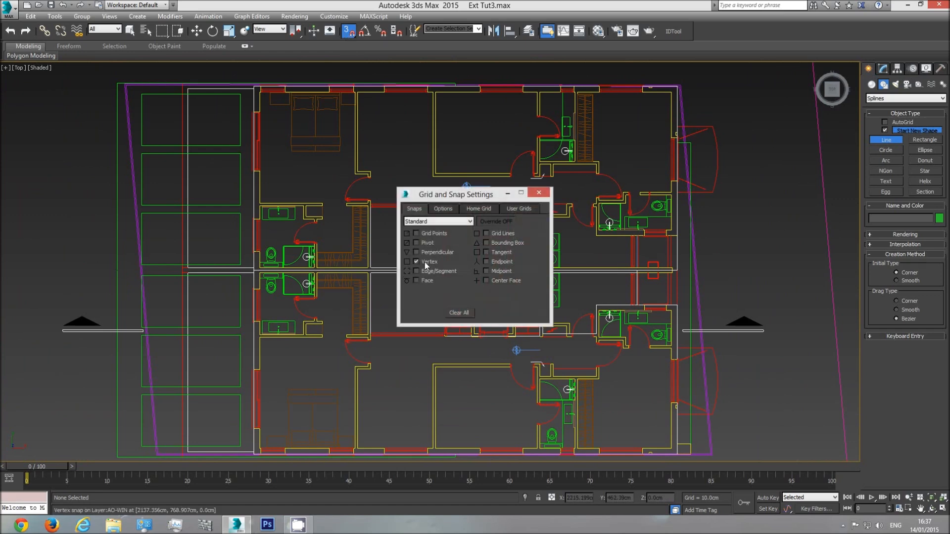
click(547, 192)
middle_drag(245, 110, 357, 207)
scroll(361, 181, up, 4)
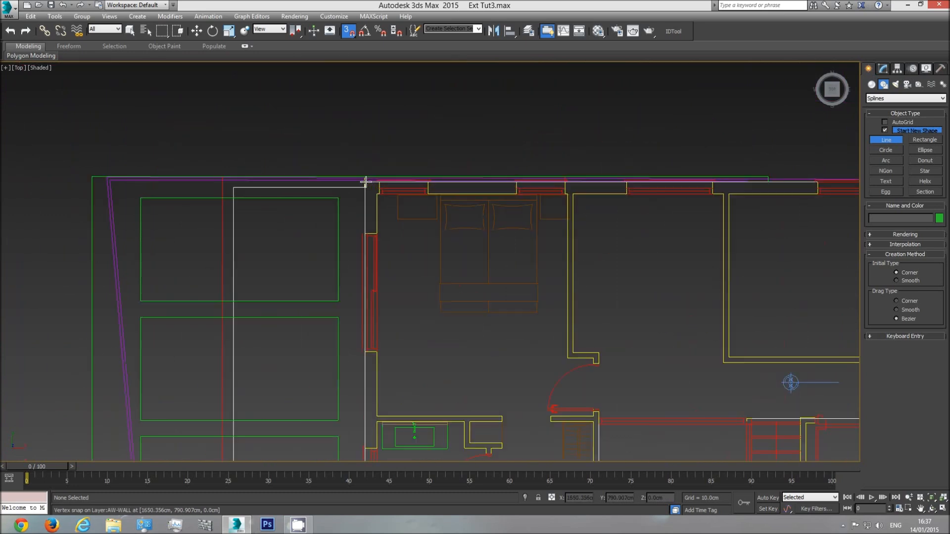
click(364, 182)
click(365, 232)
click(364, 352)
Continue the line down the plan's left outer wall, adding vertices at the edges of both units' bathroom windows
middle_drag(365, 388, 367, 276)
click(368, 298)
click(369, 361)
middle_drag(371, 391, 380, 277)
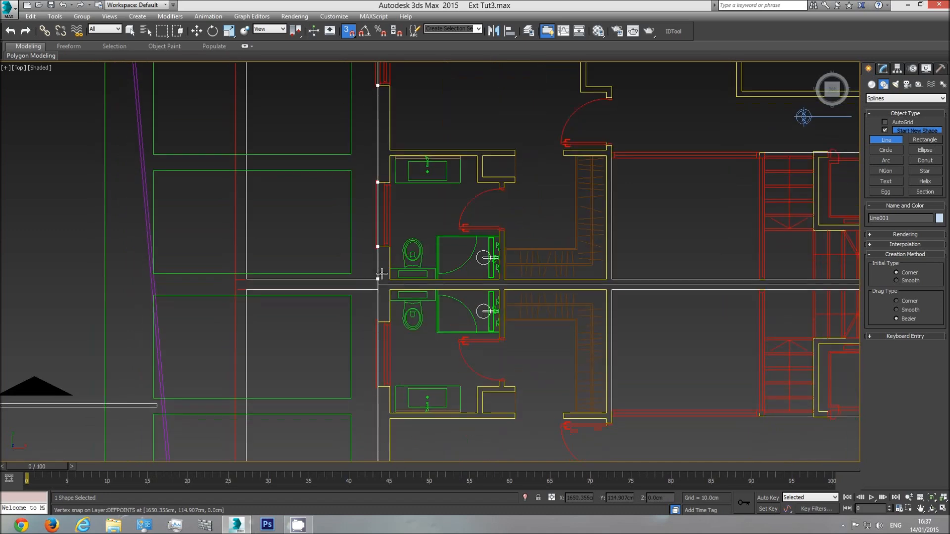
click(378, 322)
click(378, 386)
Extend the line past the lower bedroom's window on the left outer wall and on to the plan's lower left corner
middle_drag(379, 396, 384, 265)
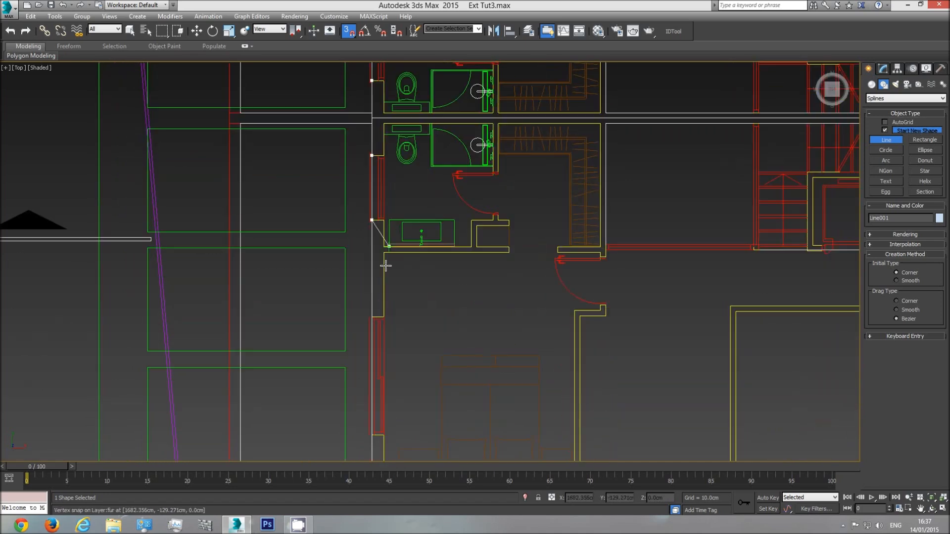
click(372, 316)
middle_drag(372, 365, 375, 251)
click(369, 320)
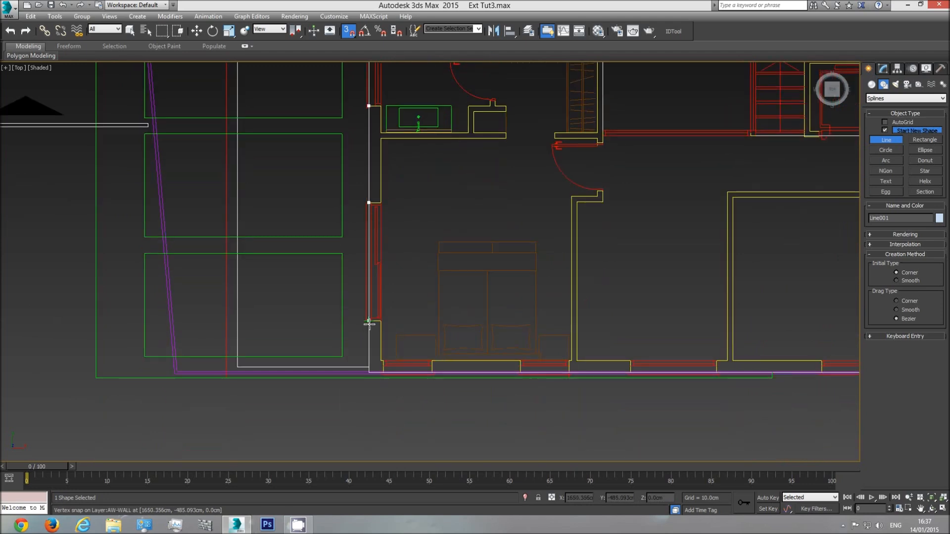
Trace the lower outer wall through the edges of the bedroom's two windows to the start of the next room's window
click(383, 371)
click(432, 372)
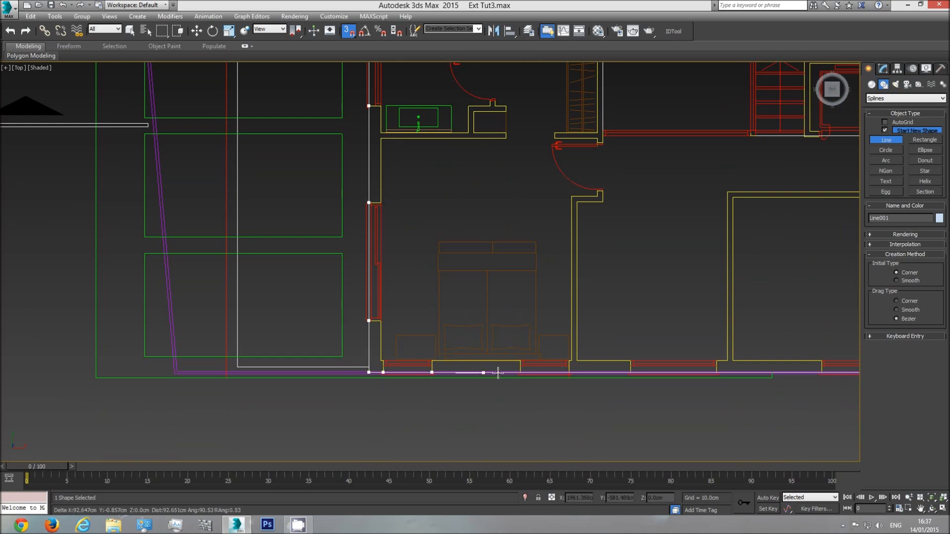
middle_drag(511, 370, 453, 353)
scroll(452, 353, up, 5)
click(460, 355)
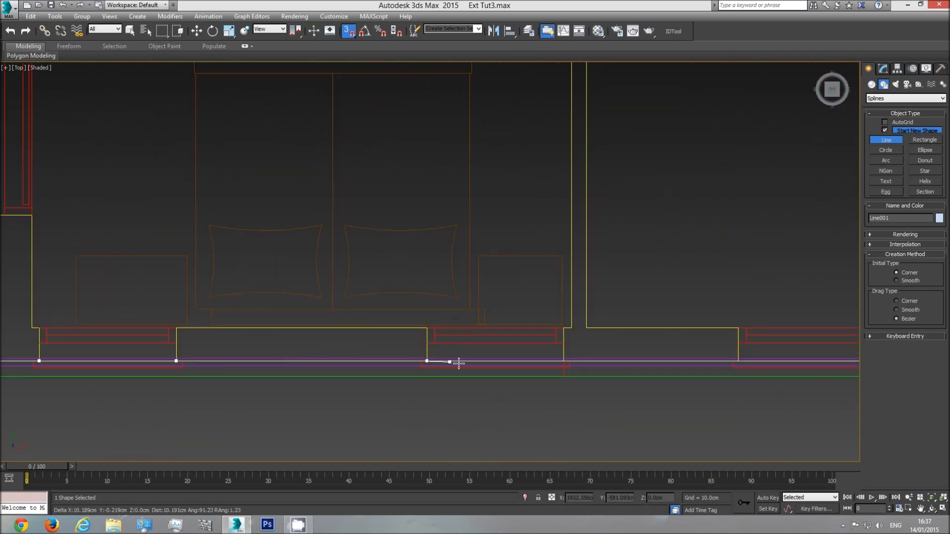
click(557, 364)
click(737, 360)
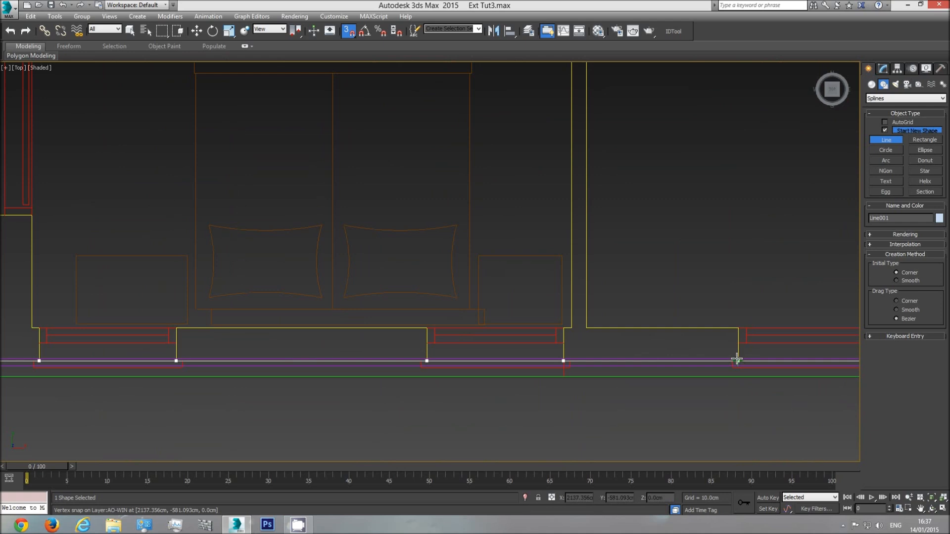
Continue the line along the lower outer wall, adding vertices at the edges of the two middle rooms' windows
middle_drag(780, 352, 386, 346)
click(586, 356)
middle_drag(733, 346, 377, 346)
click(525, 360)
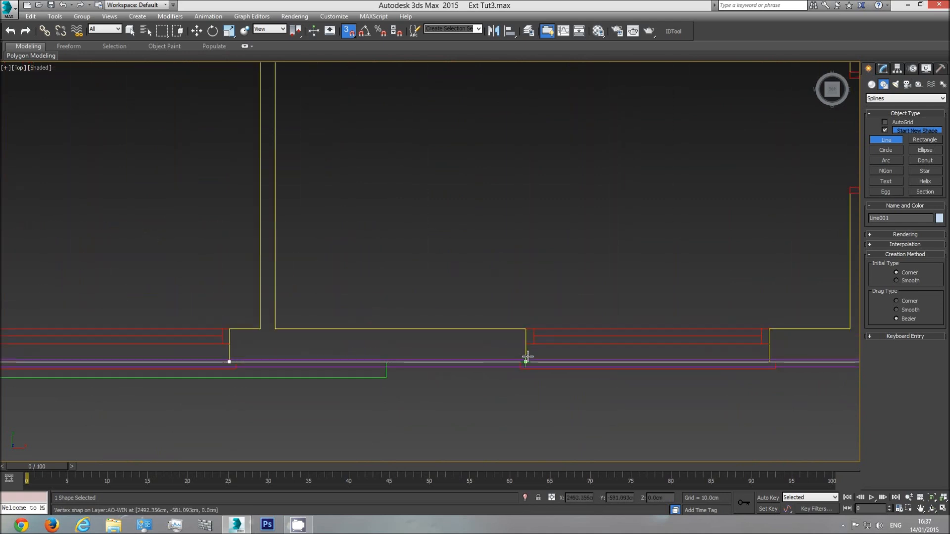
click(769, 360)
middle_drag(795, 346, 385, 358)
Trace the lower outer wall past the small bathroom window and the corner room's window, snapping to each opening's edges
click(570, 372)
click(643, 372)
middle_drag(727, 354, 515, 354)
middle_drag(595, 365, 360, 352)
click(476, 366)
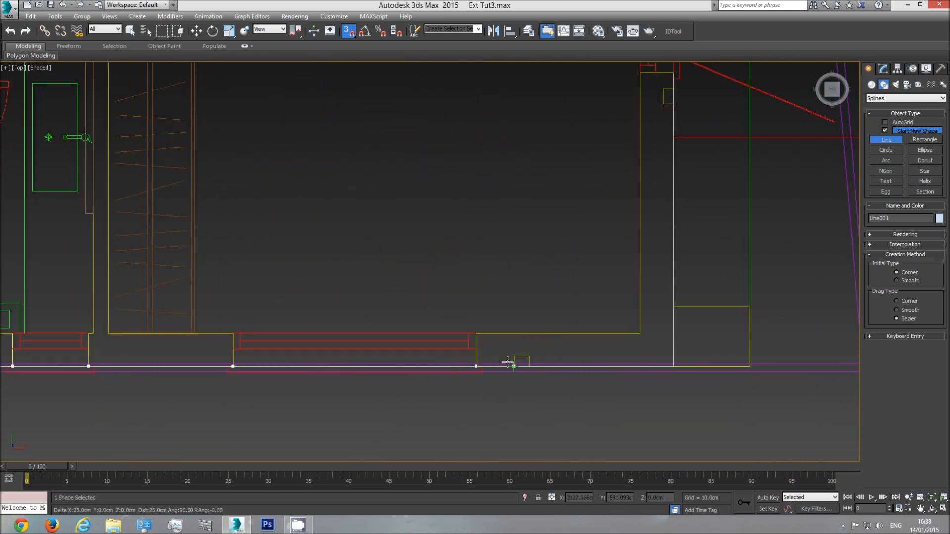
Trace the small notch in the lower outer wall and the rectangular pier projecting from the plan's lower right corner
click(529, 356)
click(529, 367)
click(750, 366)
click(750, 306)
click(673, 305)
Trace the right outer wall through its small notch and window edges up to the corner of the central recess
click(673, 104)
click(663, 103)
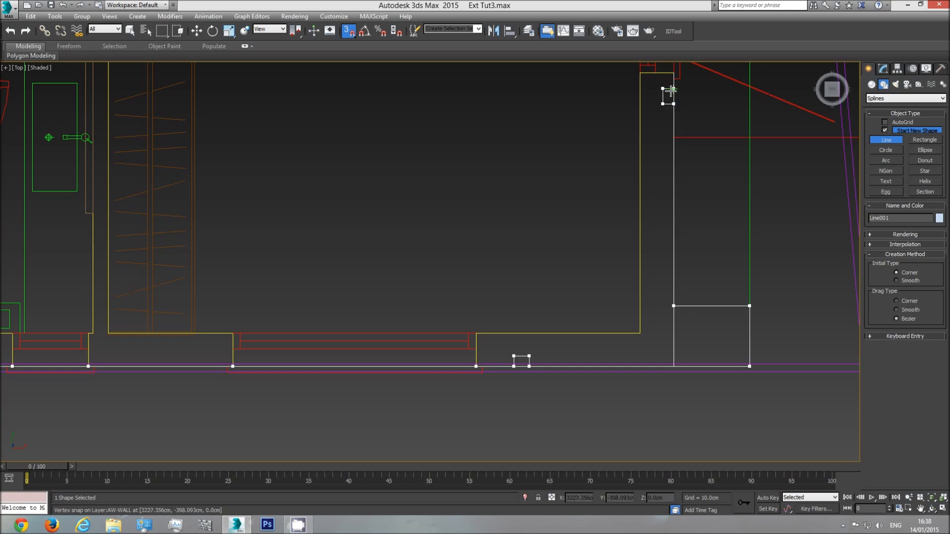
click(672, 90)
middle_drag(676, 97, 674, 293)
click(672, 269)
middle_drag(662, 139, 637, 297)
click(650, 236)
middle_drag(643, 152, 613, 417)
click(620, 213)
Continue the line into the central recess, past the bathroom window edges to the recess's inner corner
middle_drag(586, 213, 589, 325)
click(561, 324)
click(439, 324)
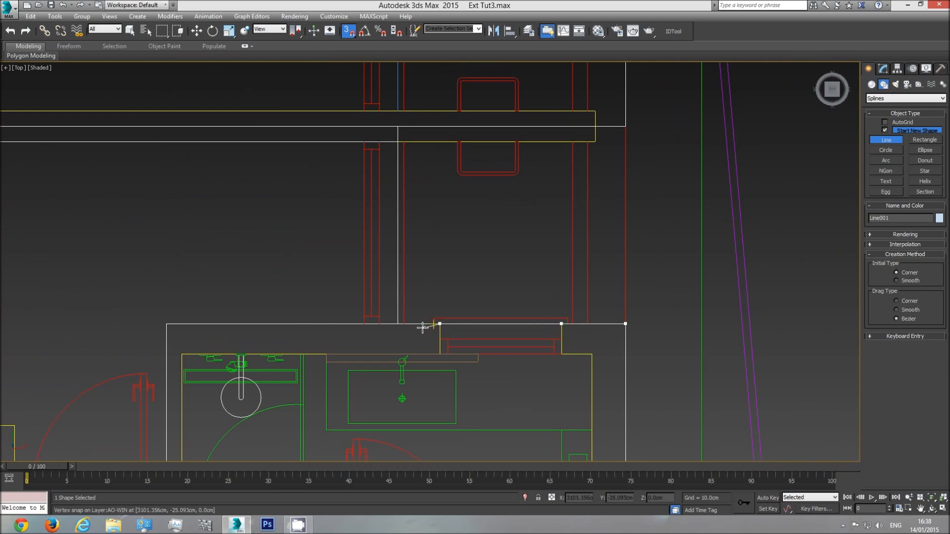
click(397, 324)
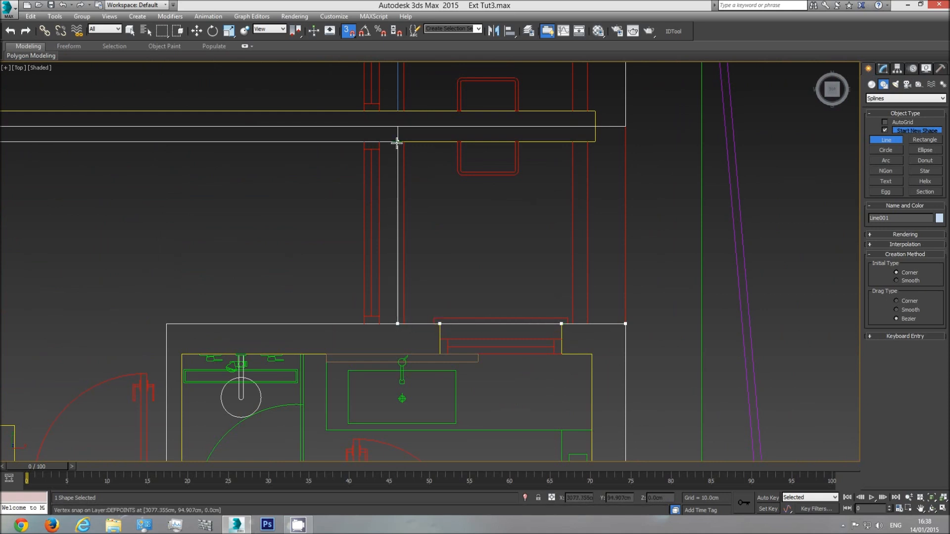
Trace around the dividing wall that projects into the central recess, snapping to its four corners
click(397, 142)
click(594, 141)
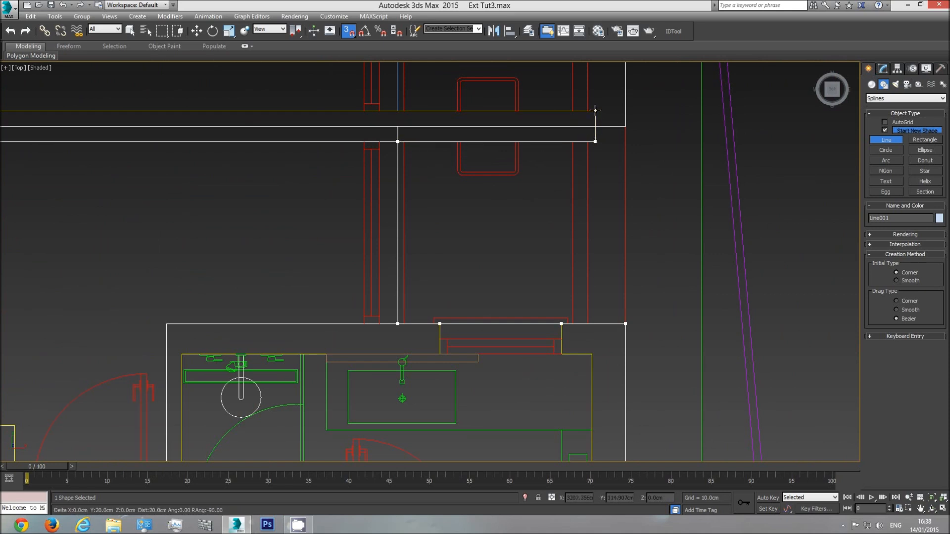
click(594, 110)
click(398, 111)
Continue the line up the recess's inner wall and past the other bathroom's window edges to the recess's outer corner
middle_drag(418, 93, 427, 286)
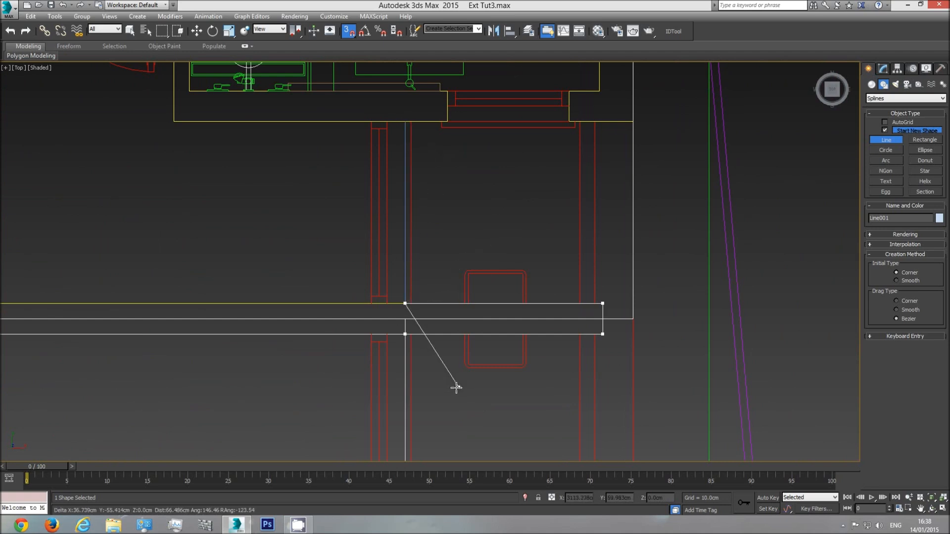
click(405, 121)
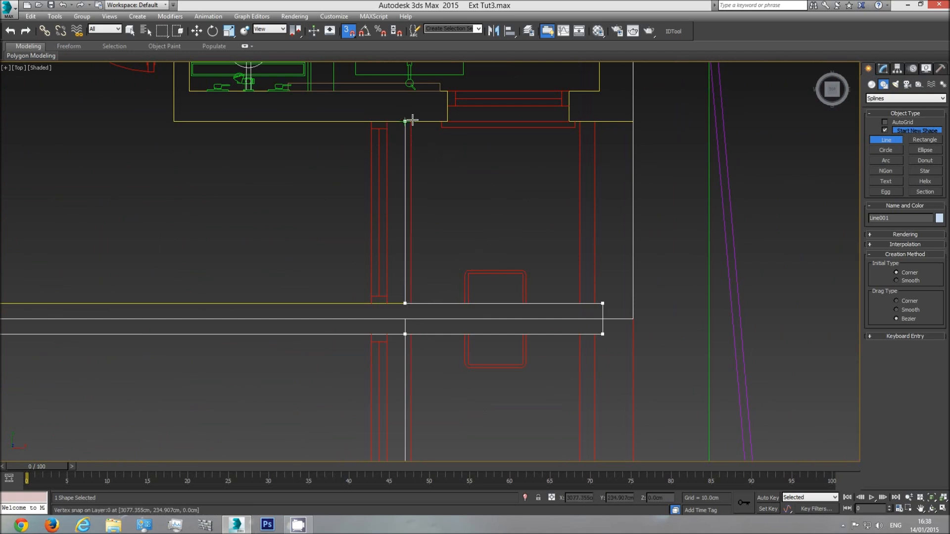
click(447, 122)
click(569, 122)
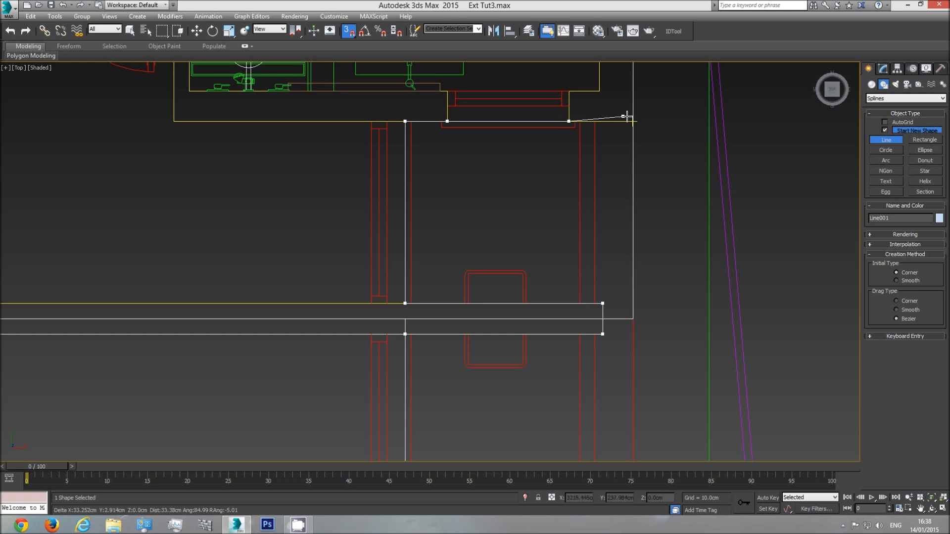
click(633, 121)
Trace the right outer wall from the recess past the opening's edges and around the small notch above it
middle_drag(633, 121, 616, 457)
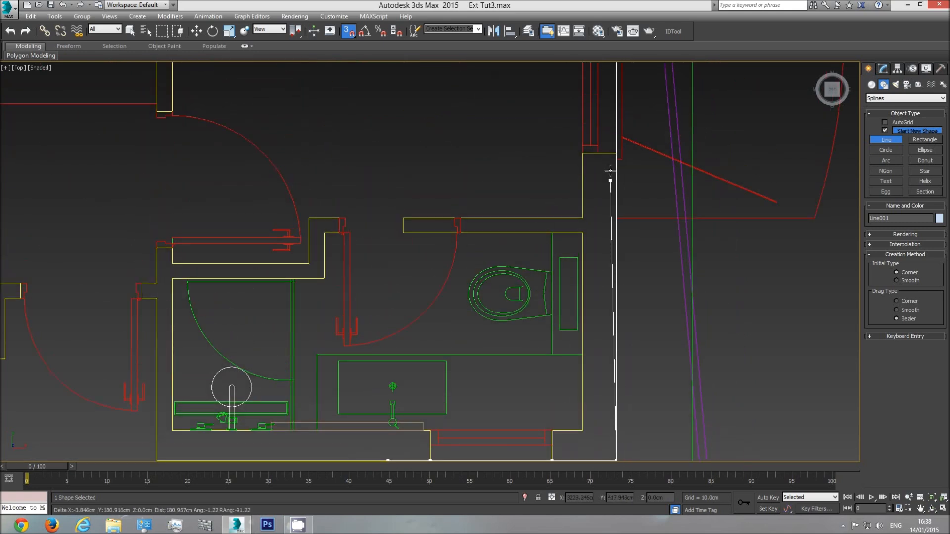
click(612, 149)
middle_drag(608, 105, 597, 372)
click(602, 180)
click(593, 161)
click(594, 147)
click(602, 148)
Trace the plan's upper right corner, the small notch in the upper wall and the edges of the first upper window
middle_drag(599, 95, 588, 313)
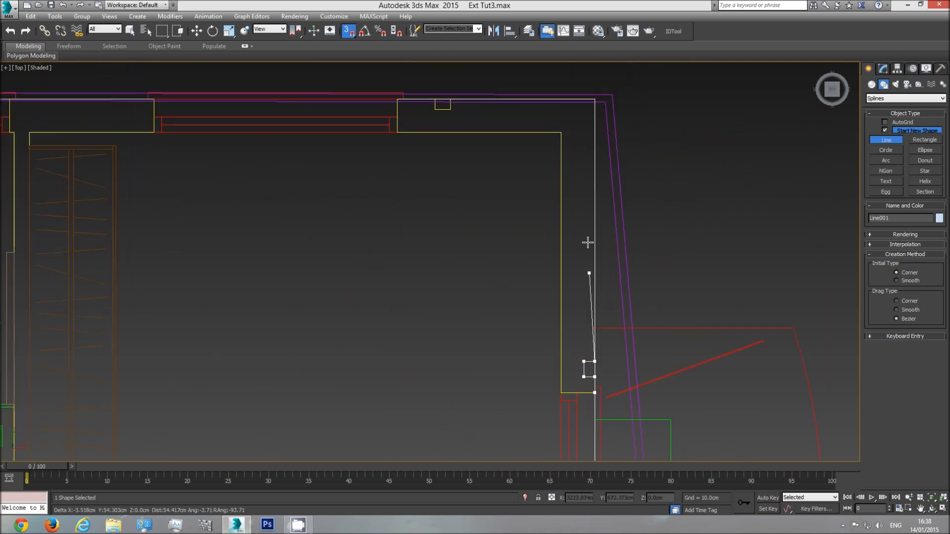
click(595, 97)
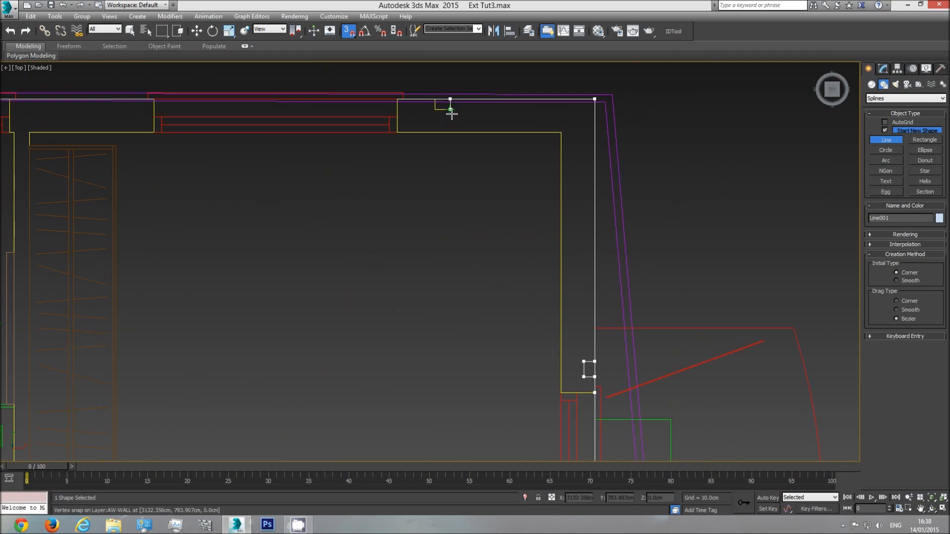
click(451, 112)
click(397, 99)
click(153, 103)
Continue the line along the upper outer wall past the small bathroom window and the next two bedroom windows
middle_drag(102, 120, 620, 206)
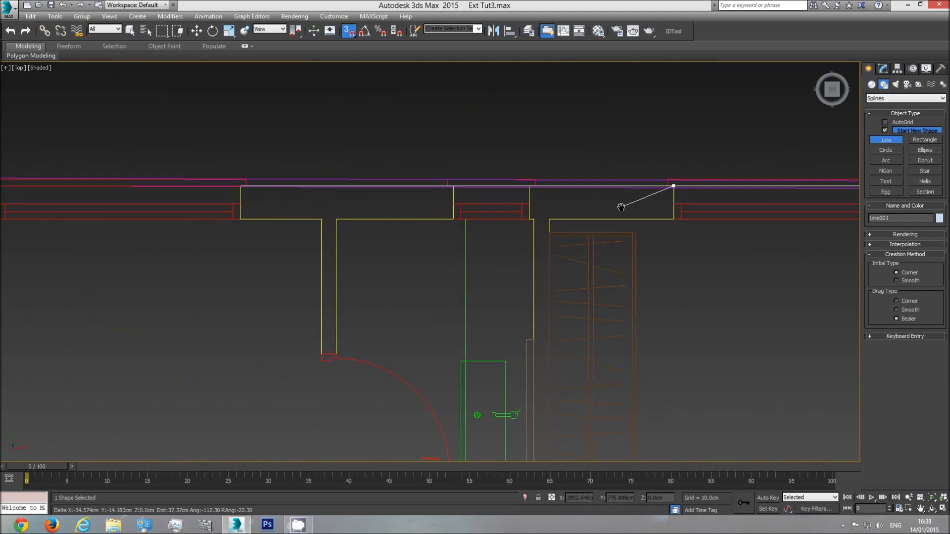
click(529, 188)
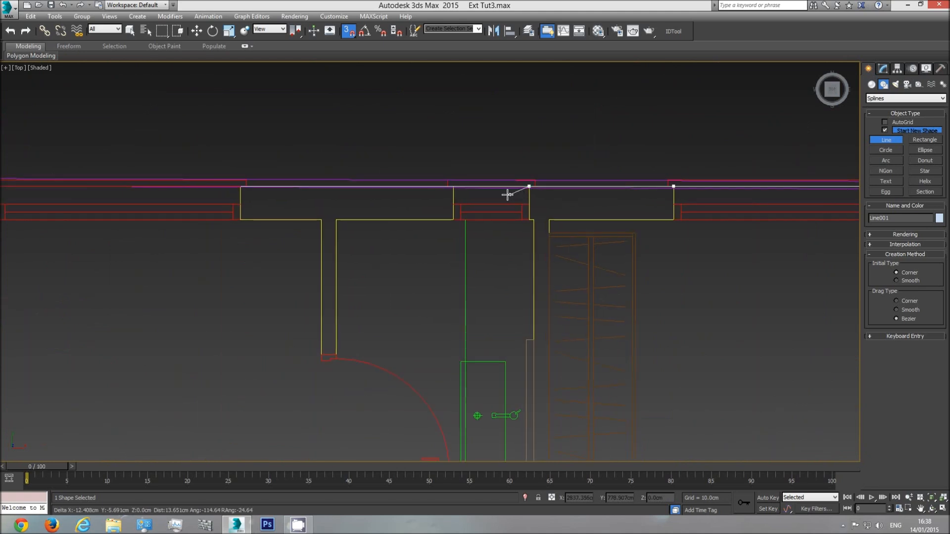
click(455, 191)
click(241, 191)
middle_drag(181, 225, 780, 243)
click(595, 205)
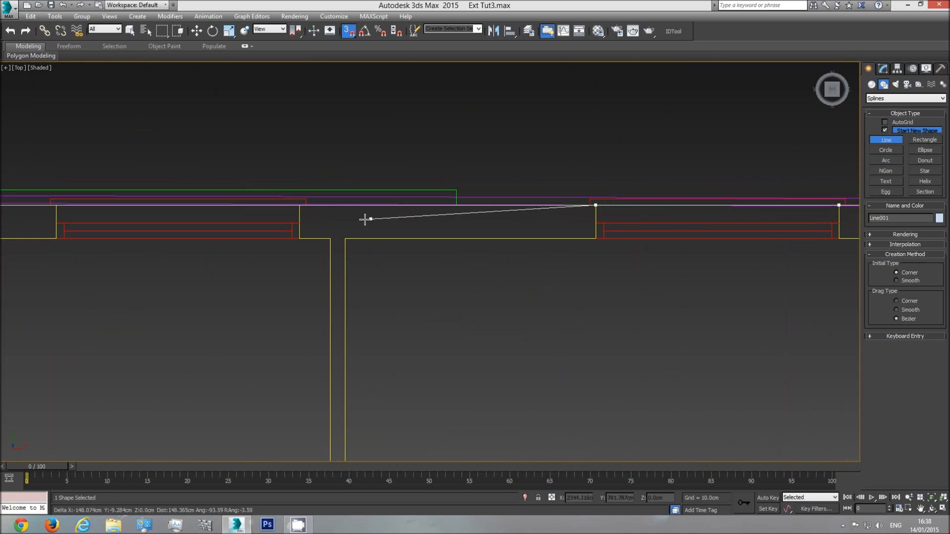
click(299, 205)
click(55, 204)
Trace the remaining upper-wall windows back to the starting corner and close the spline
middle_drag(31, 233, 476, 259)
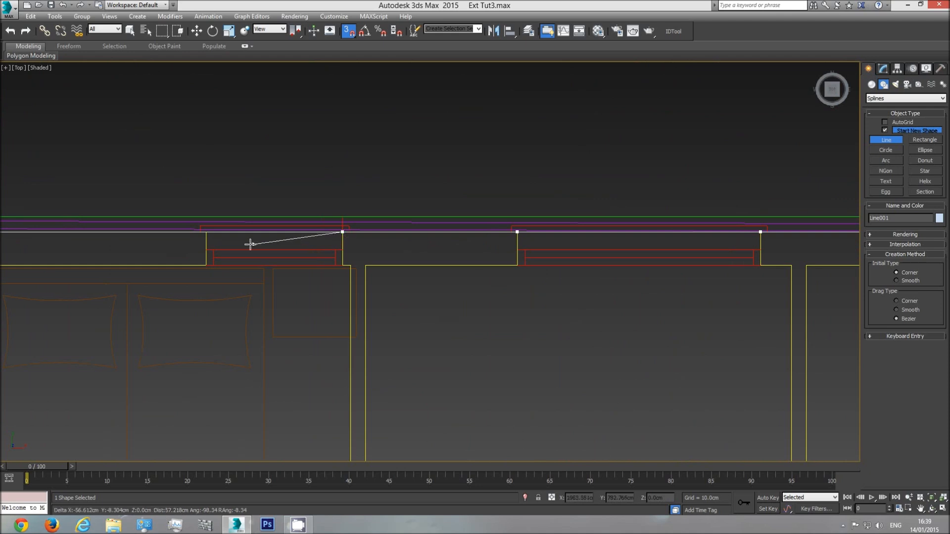
click(192, 241)
middle_drag(192, 241, 603, 264)
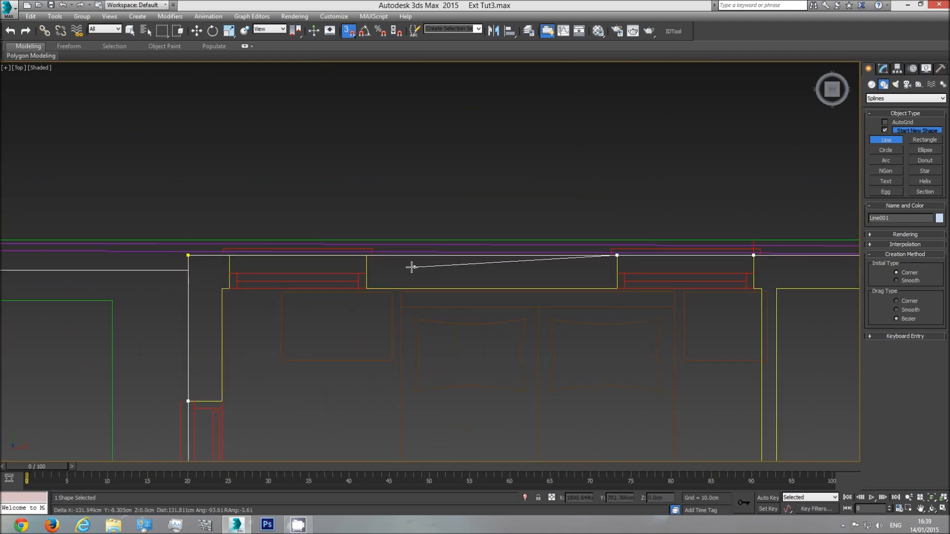
click(358, 262)
click(229, 260)
click(188, 256)
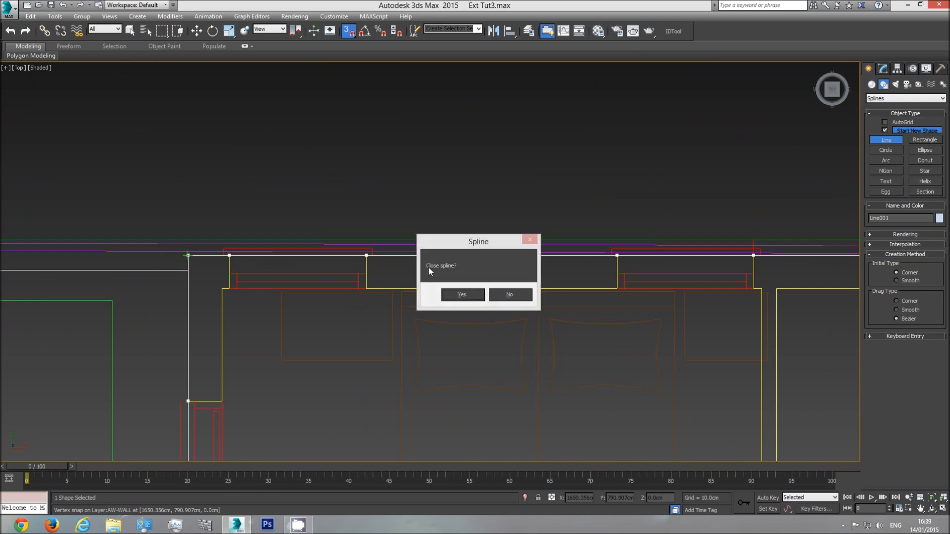
click(450, 296)
Examine the recess on the traced floor plan against the elevation drawings and the neighbouring plans
scroll(447, 291, down, 8)
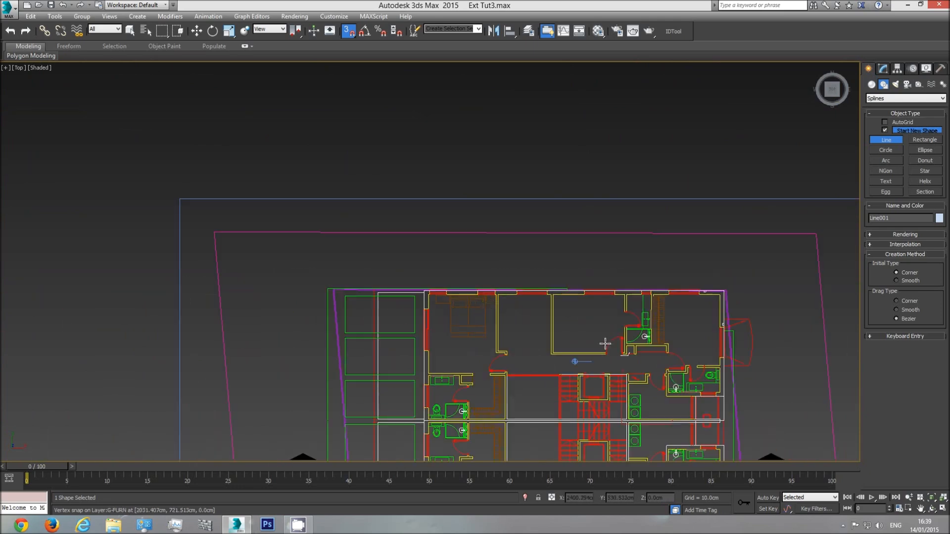
scroll(548, 344, up, 3)
scroll(541, 344, up, 3)
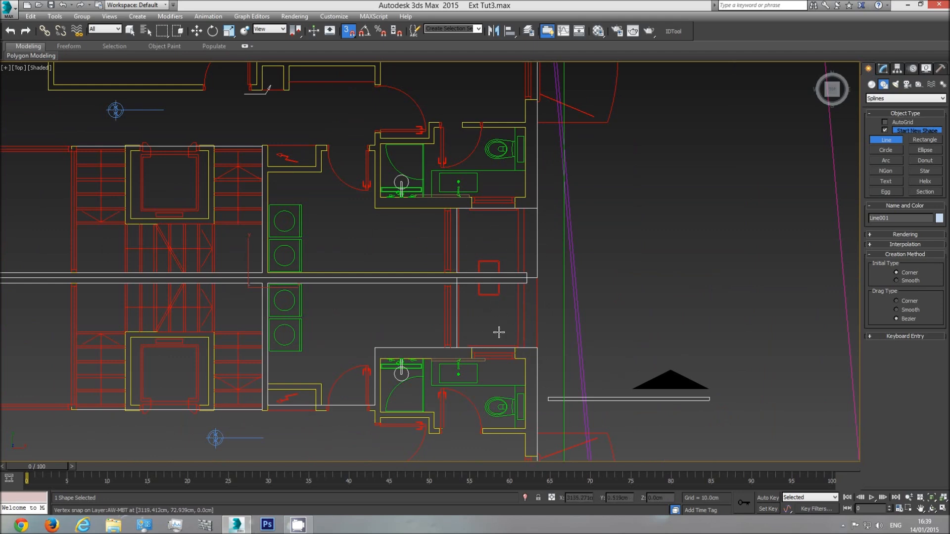
scroll(503, 235, down, 3)
scroll(561, 312, down, 6)
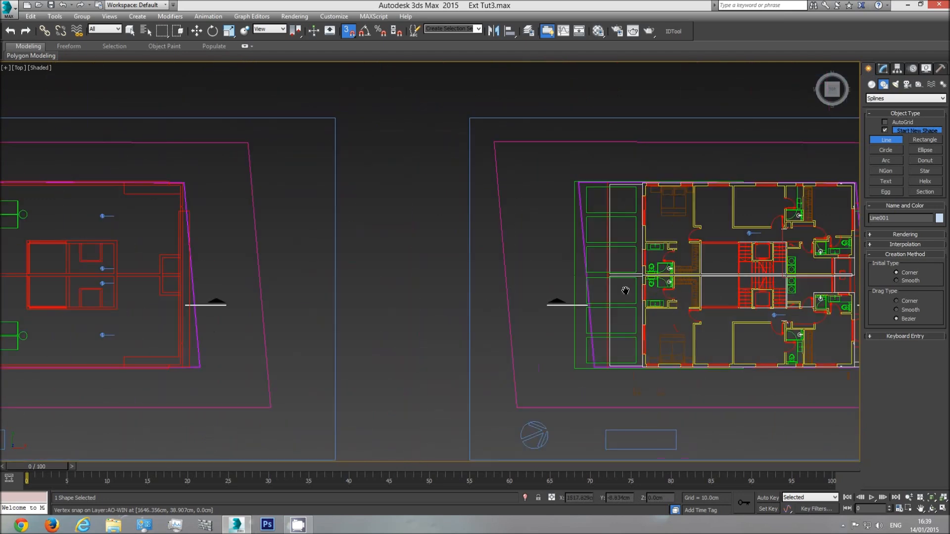
middle_drag(294, 310, 93, 309)
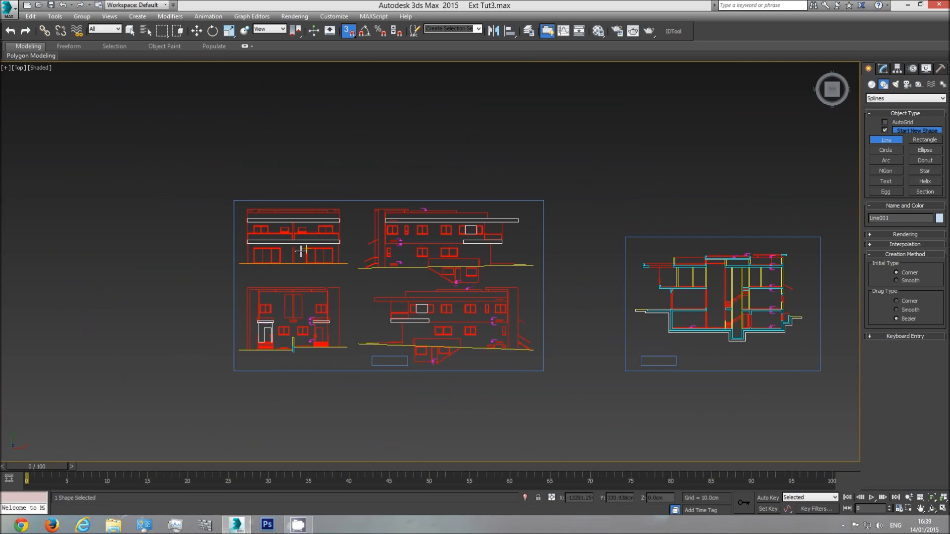
scroll(295, 327, up, 4)
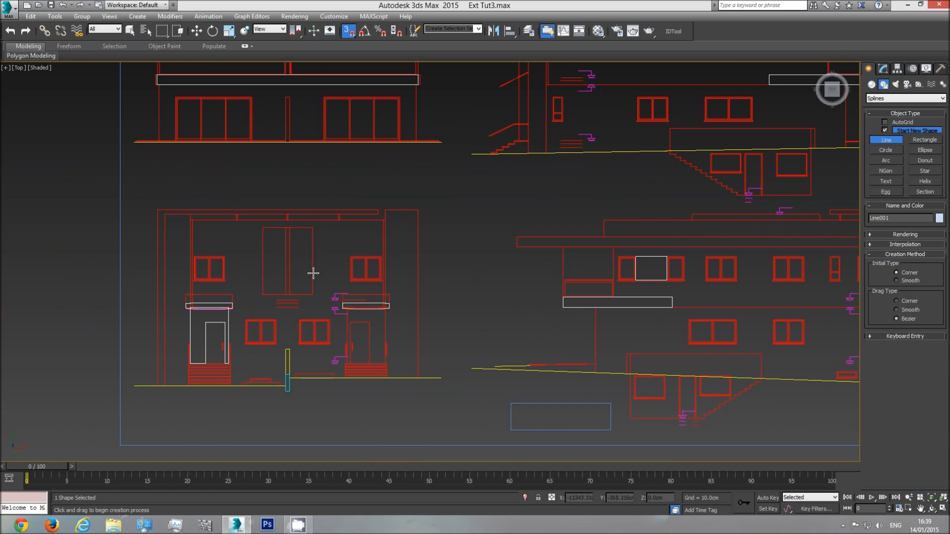
scroll(310, 273, down, 2)
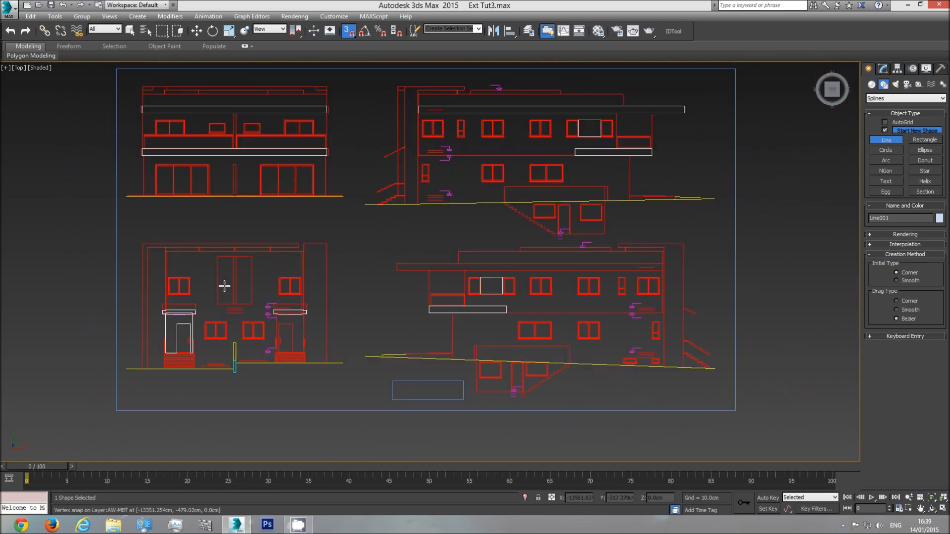
middle_drag(247, 285, 204, 303)
scroll(203, 303, down, 2)
middle_drag(500, 308, 197, 321)
scroll(197, 321, down, 1)
middle_drag(554, 312, 152, 316)
middle_drag(520, 309, 628, 297)
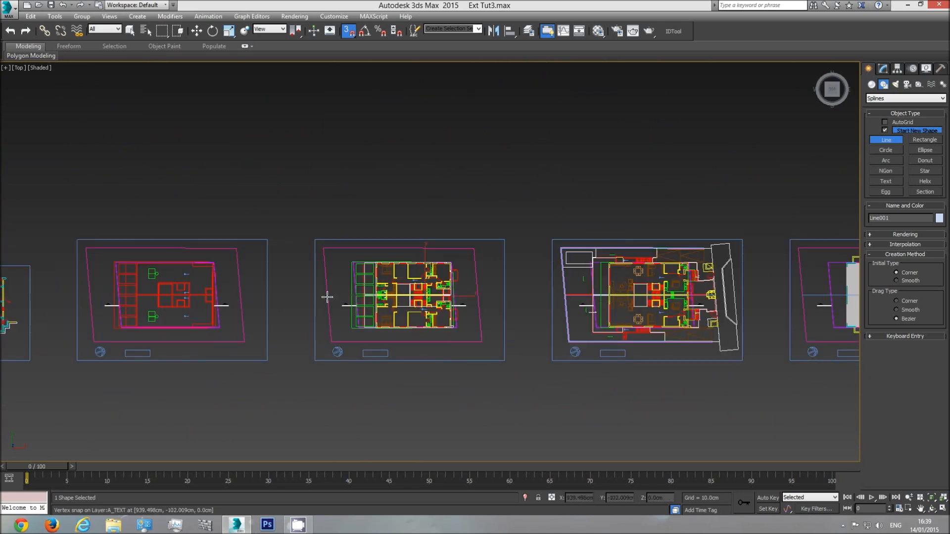
middle_drag(352, 298, 468, 302)
scroll(482, 303, up, 3)
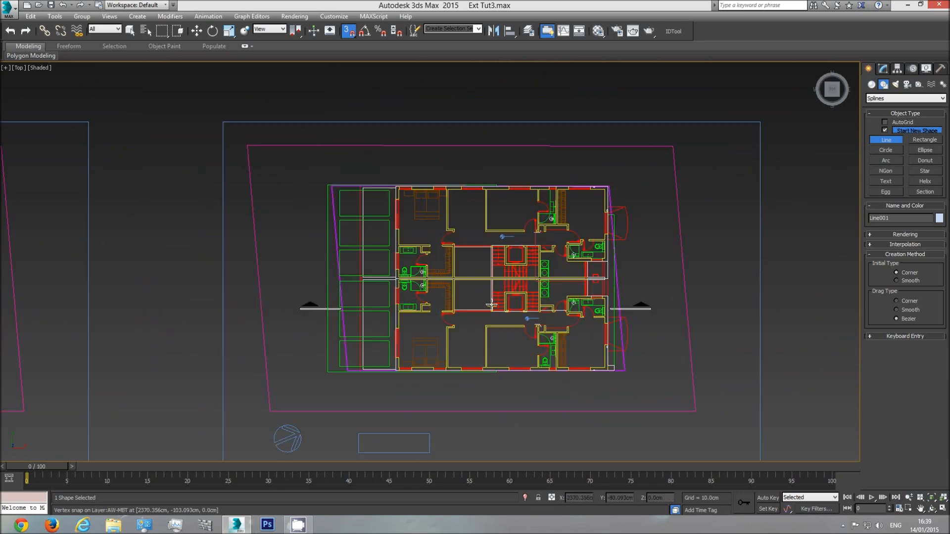
scroll(491, 305, down, 2)
scroll(491, 304, up, 2)
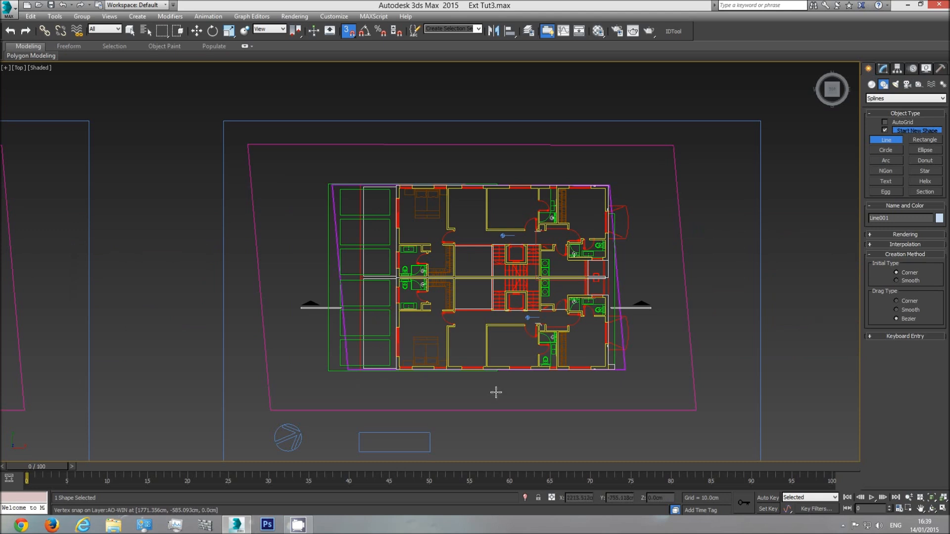
Convert the closed wall outline to an editable poly and switch to the perspective view
right_click(472, 295)
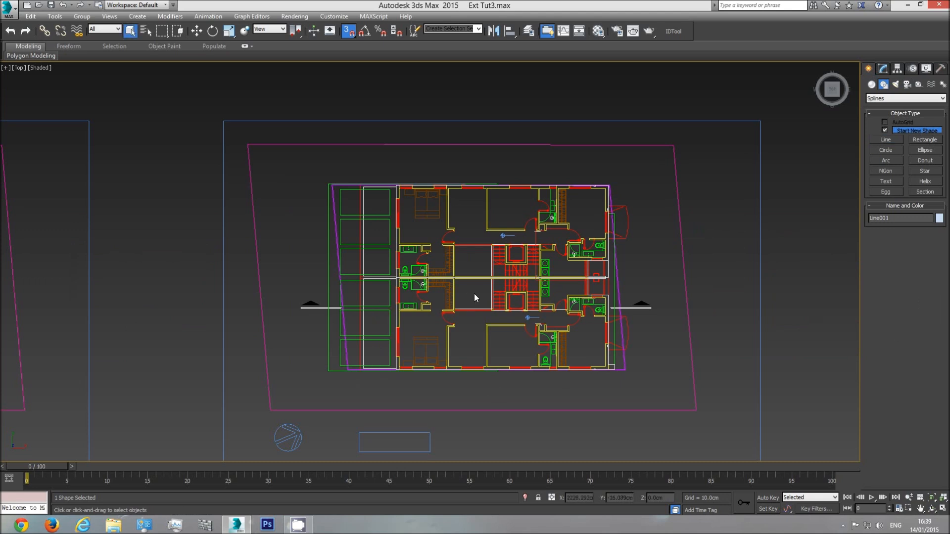
right_click(474, 293)
mouse_move(510, 393)
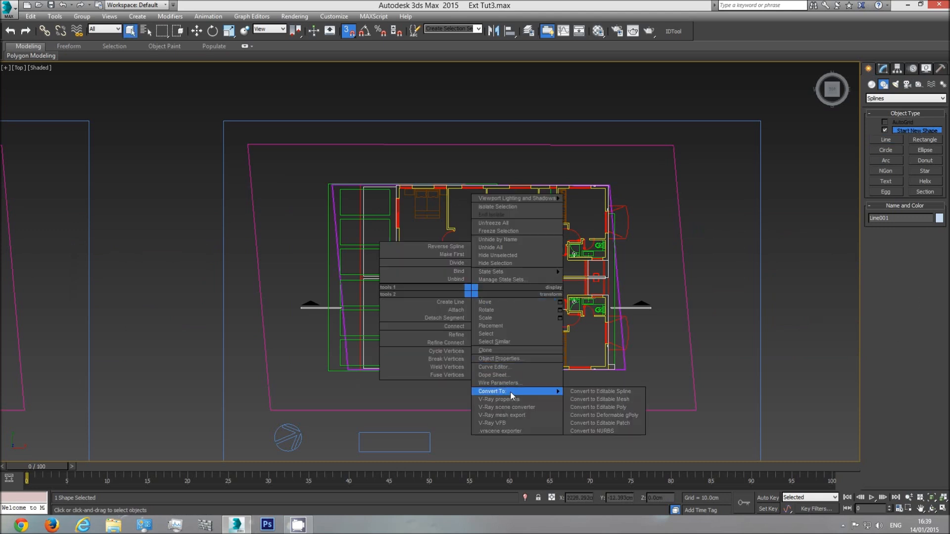
click(610, 406)
key(p)
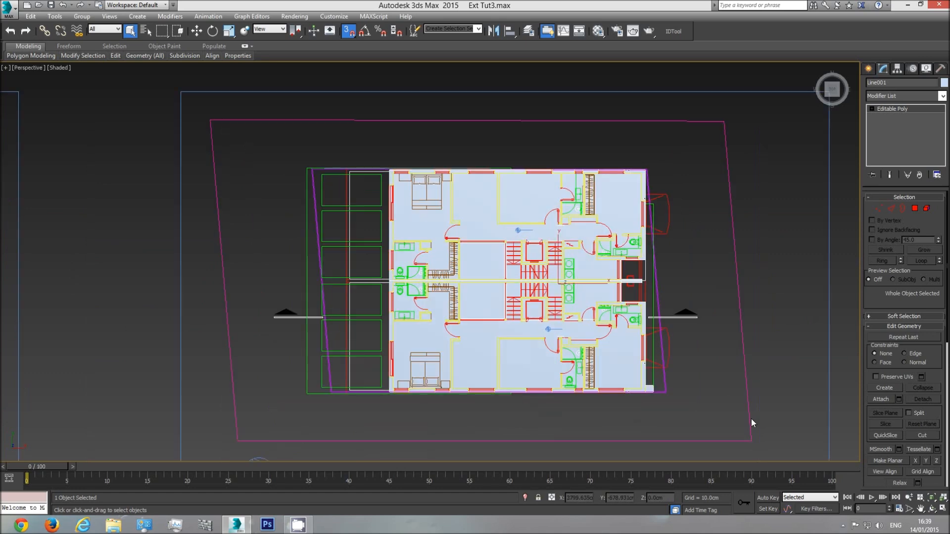
Select the open border around the new floor polygon from an angled view
click(932, 508)
drag(505, 294, 398, 272)
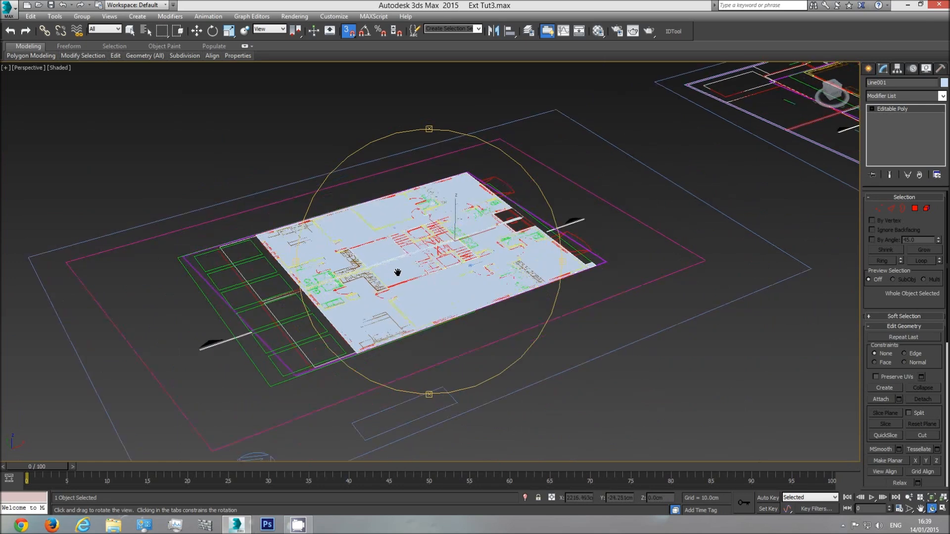
scroll(397, 272, up, 6)
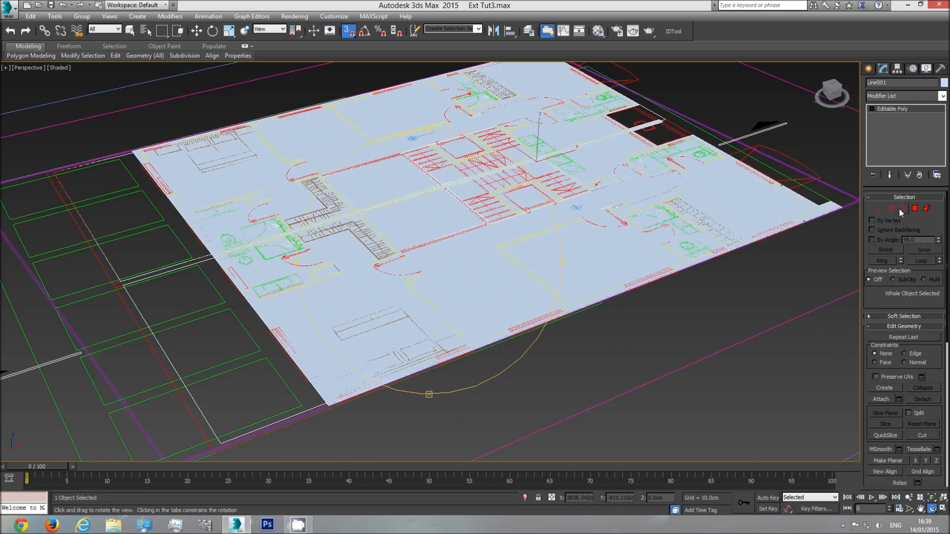
click(902, 210)
click(692, 266)
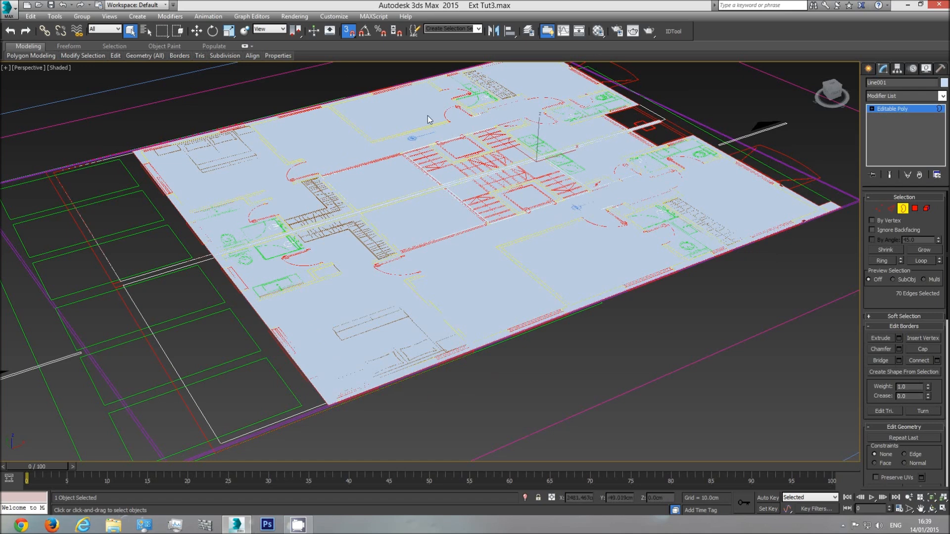
Turn off snapping and extend the selected border upward to about 164 cm as the first band of walls
click(197, 30)
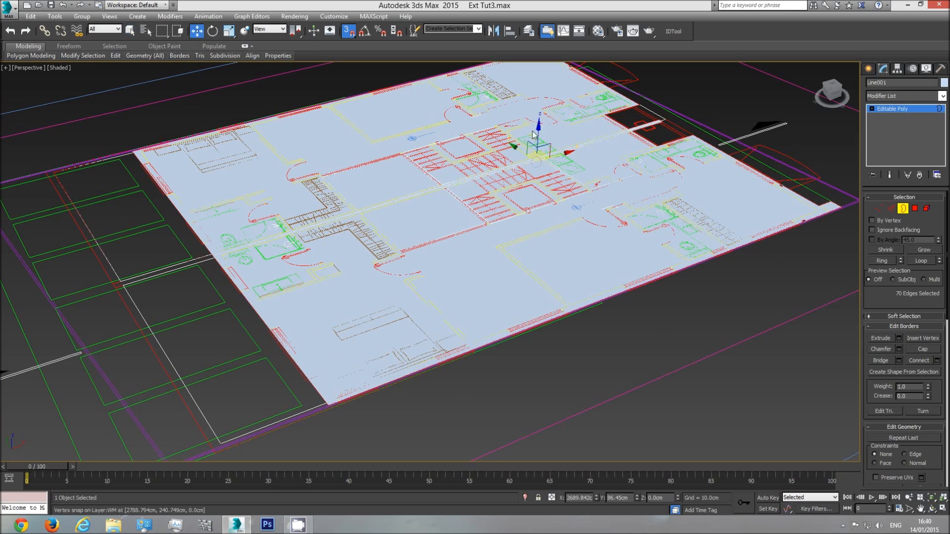
click(349, 31)
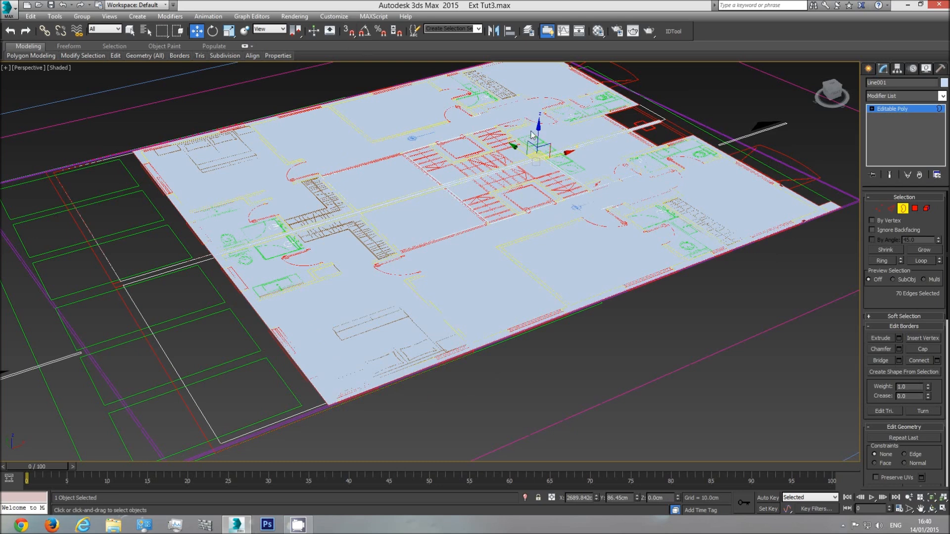
shift+drag(539, 133, 541, 85)
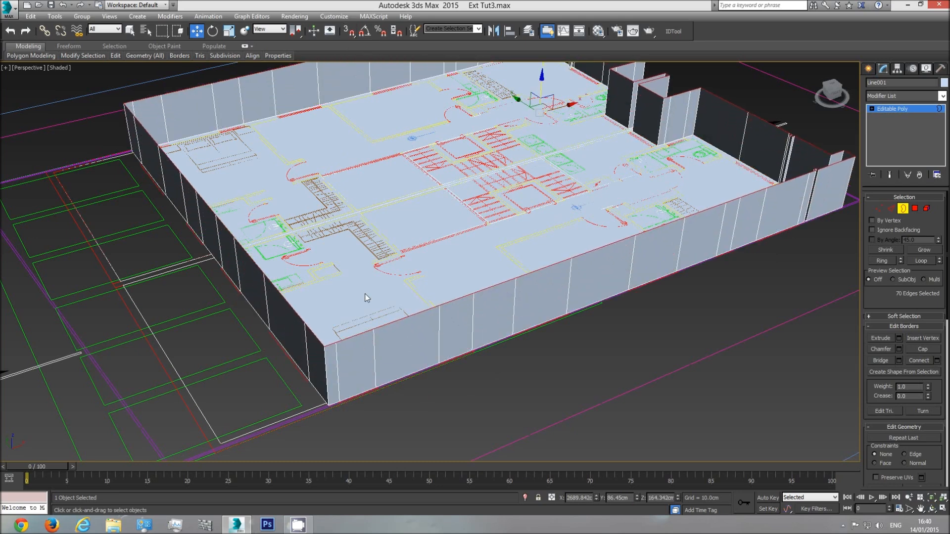
Extend the border upward twice more, to about 329 cm and about 474 cm, to form two further wall bands
middle_drag(537, 132, 526, 161)
shift+drag(529, 125, 532, 85)
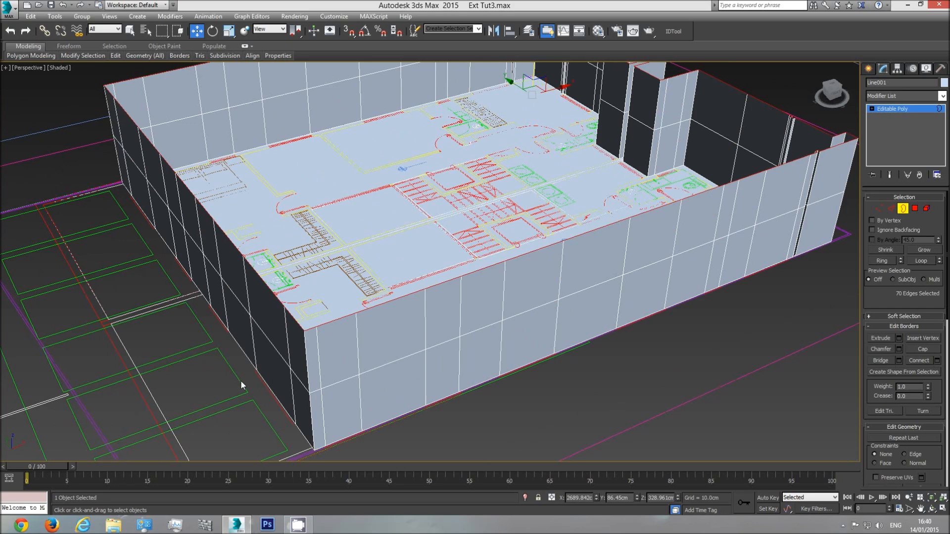
middle_drag(241, 382, 307, 352)
middle_drag(392, 228, 366, 318)
middle_drag(533, 259, 515, 236)
shift+drag(544, 108, 547, 66)
Select the floor polygon enclosed by the raised walls and delete it, leaving only the wall bands
scroll(589, 202, down, 3)
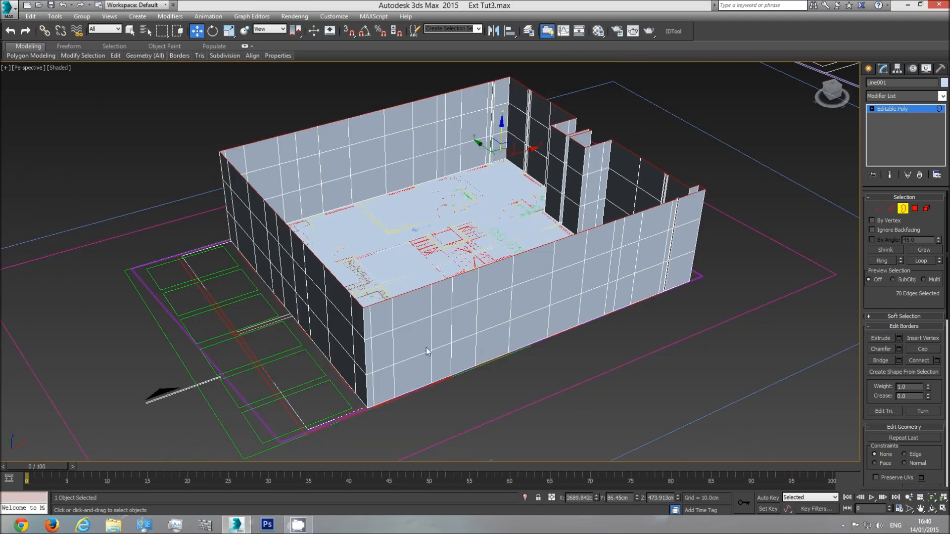
scroll(675, 289, down, 3)
middle_drag(594, 275, 571, 302)
middle_drag(727, 234, 796, 347)
middle_drag(448, 277, 257, 66)
scroll(343, 177, up, 3)
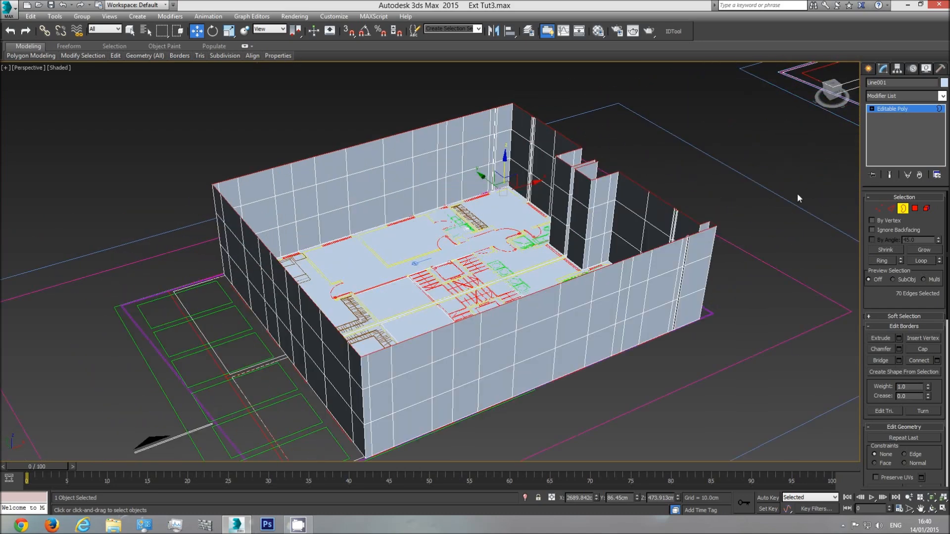
click(915, 209)
click(480, 264)
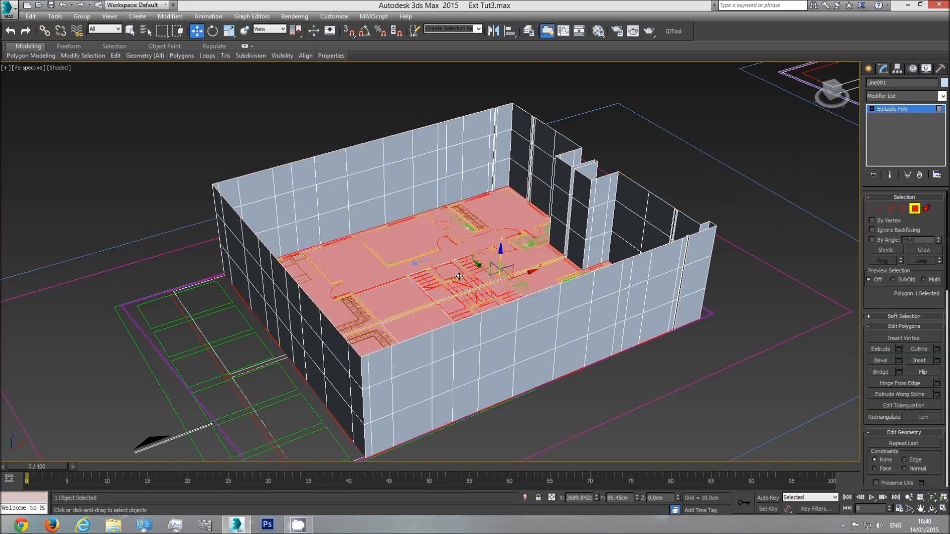
key(Delete)
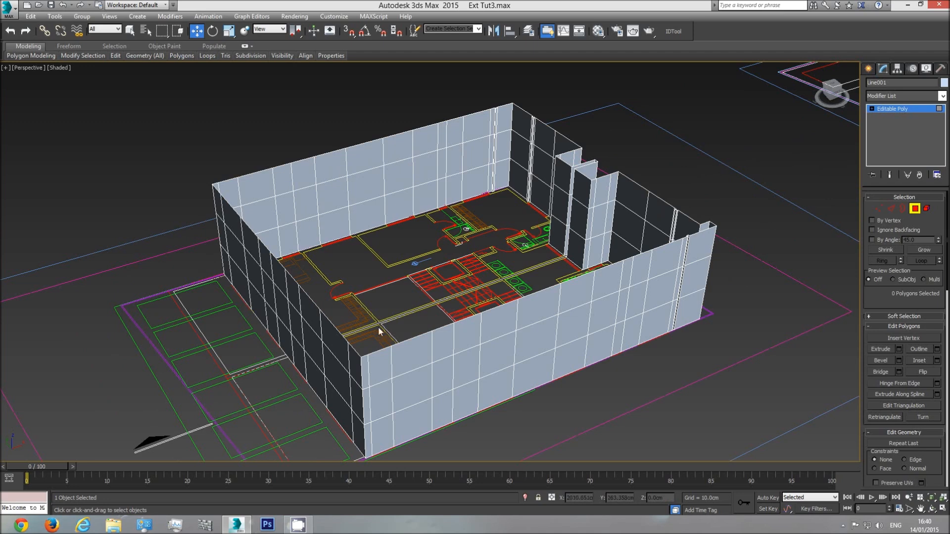
Switch to the top view and bring up the side elevation drawing with the upper-storey windows
middle_drag(641, 287, 572, 273)
middle_drag(480, 322, 519, 303)
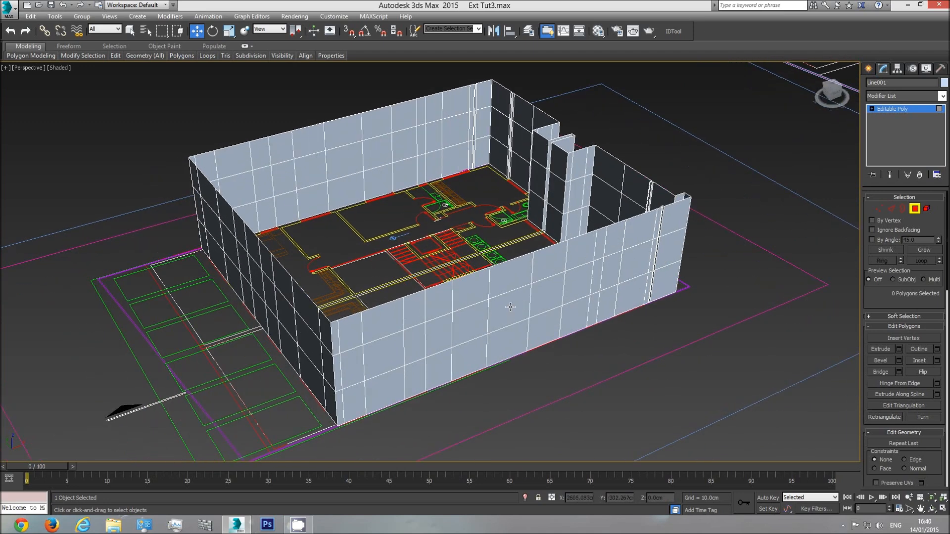
key(t)
scroll(510, 307, down, 10)
middle_drag(307, 309, 359, 312)
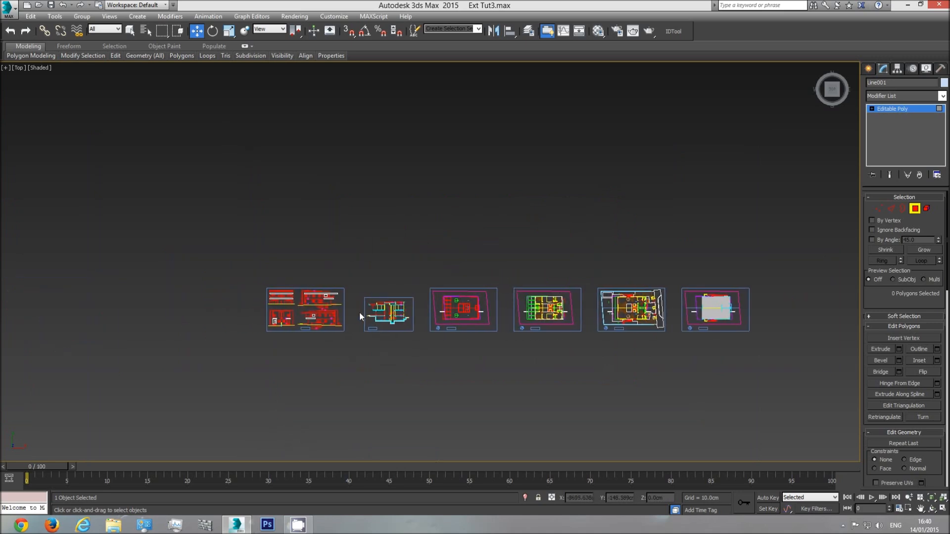
scroll(363, 314, up, 15)
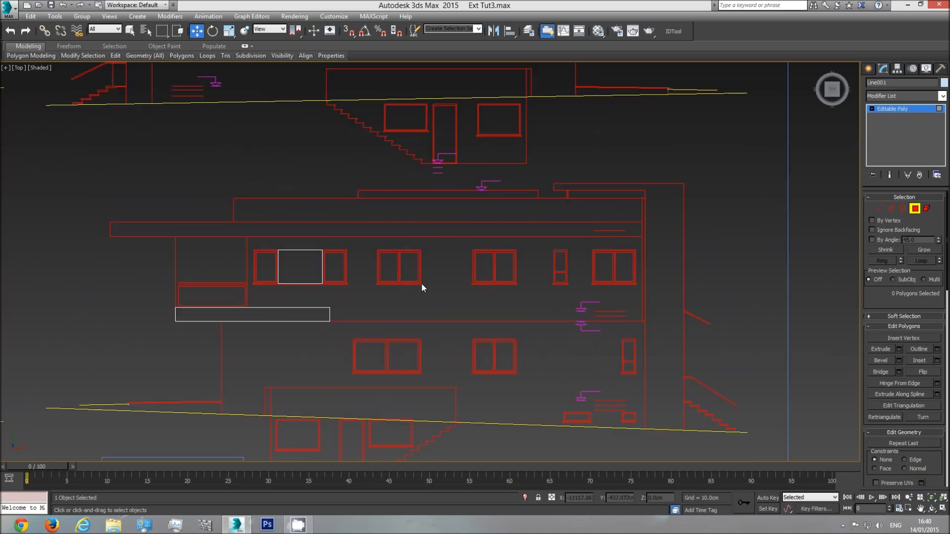
middle_drag(593, 265, 499, 266)
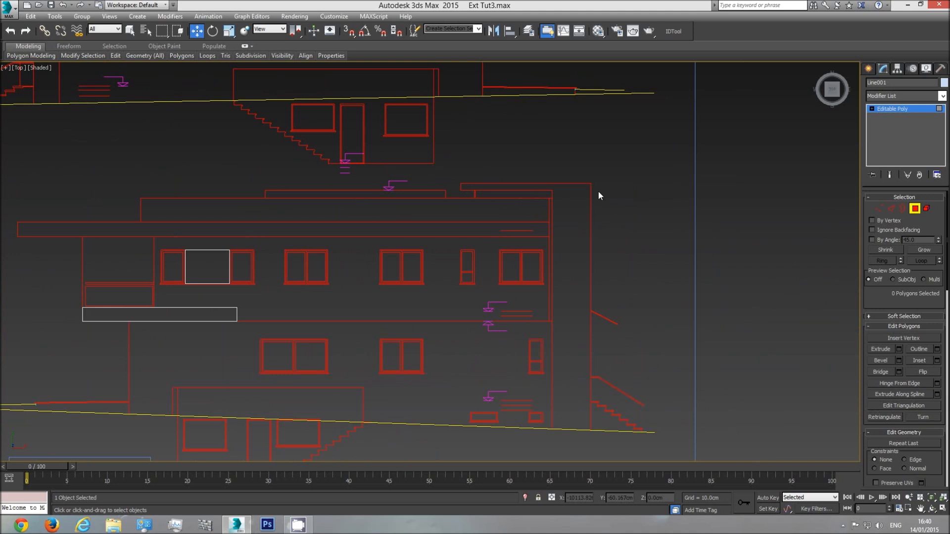
With snapping on, measure the sill height by drawing a standard box from the upper floor level up to the window's bottom edge
click(868, 68)
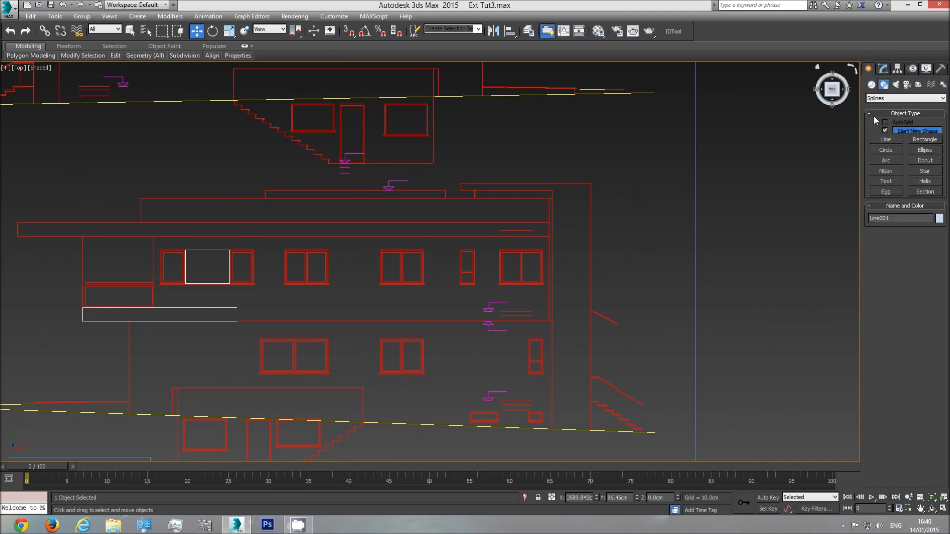
click(872, 84)
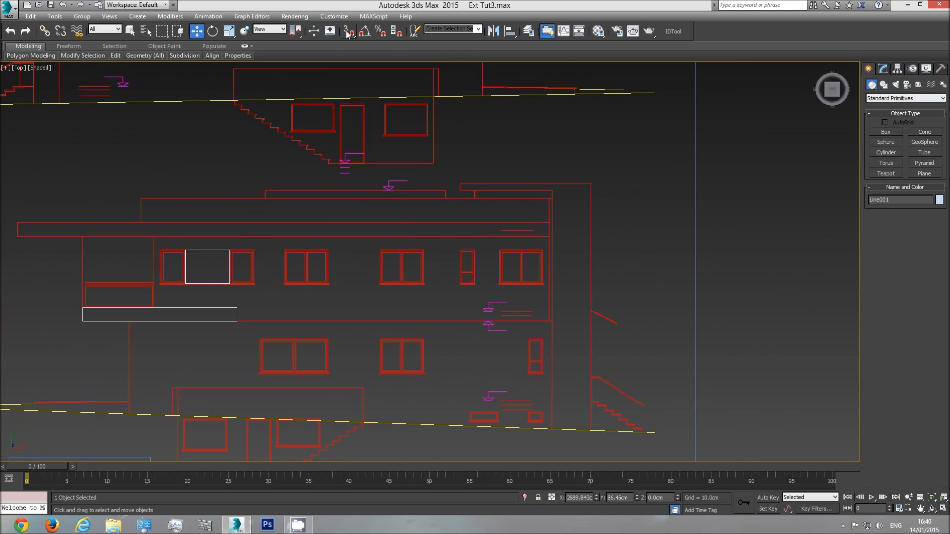
click(348, 33)
click(898, 132)
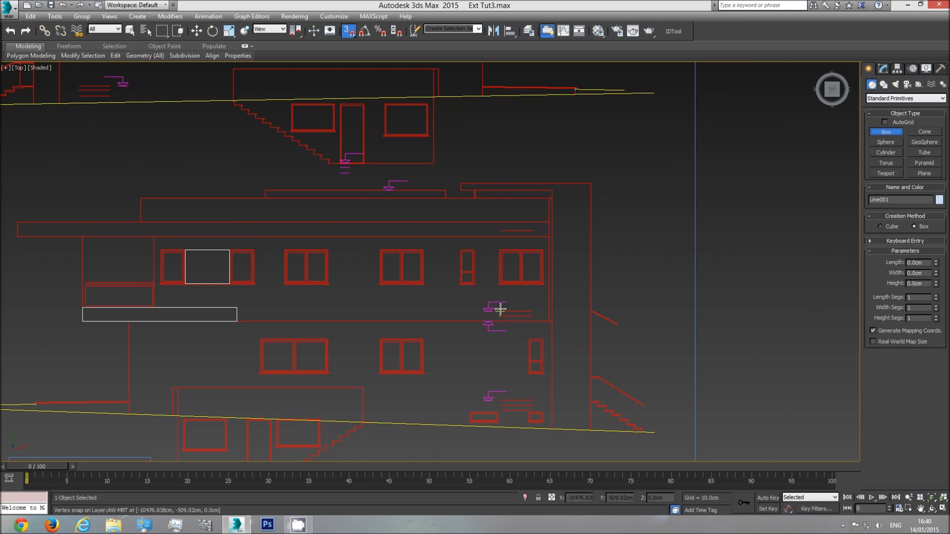
drag(500, 310, 453, 269)
scroll(473, 286, up, 4)
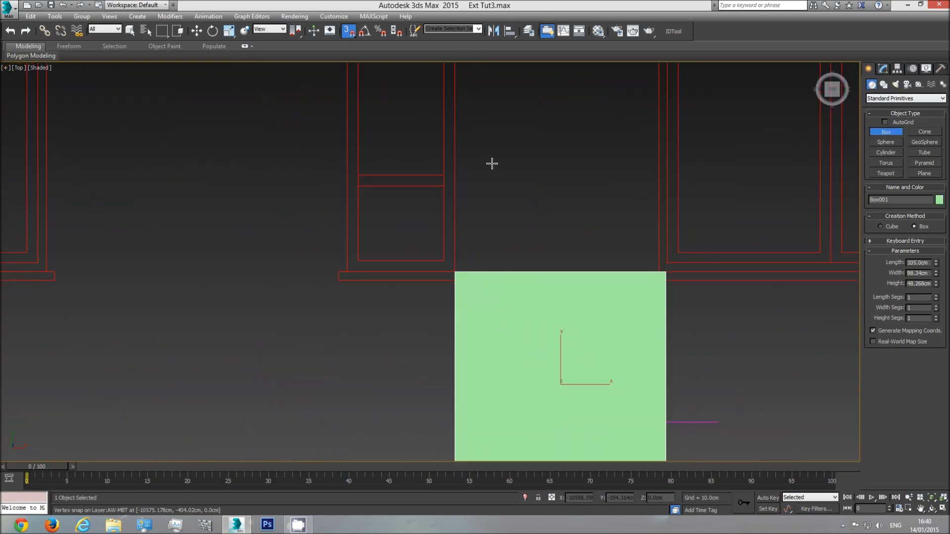
scroll(633, 252, down, 4)
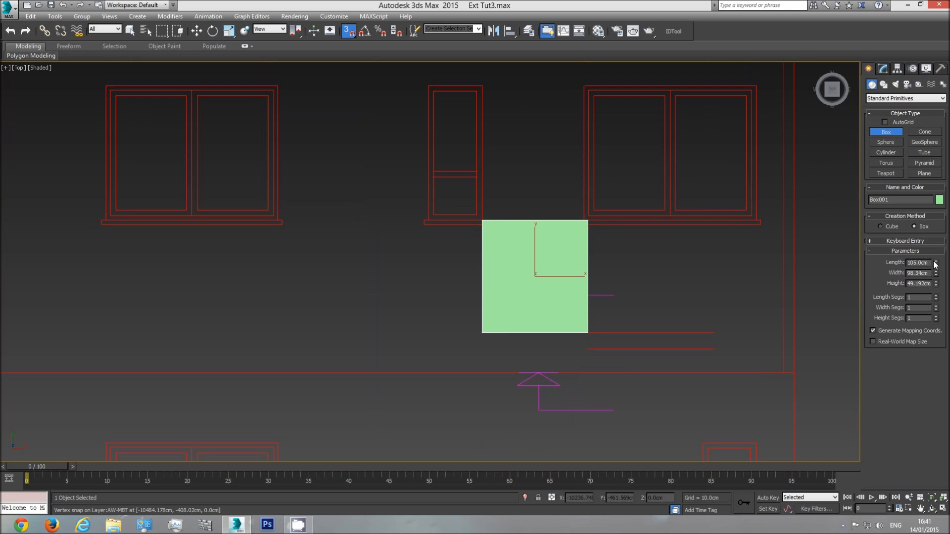
Measure the window head height with a second box drawn from the floor level to the window's upper edge, and delete both measuring boxes
drag(713, 331, 754, 83)
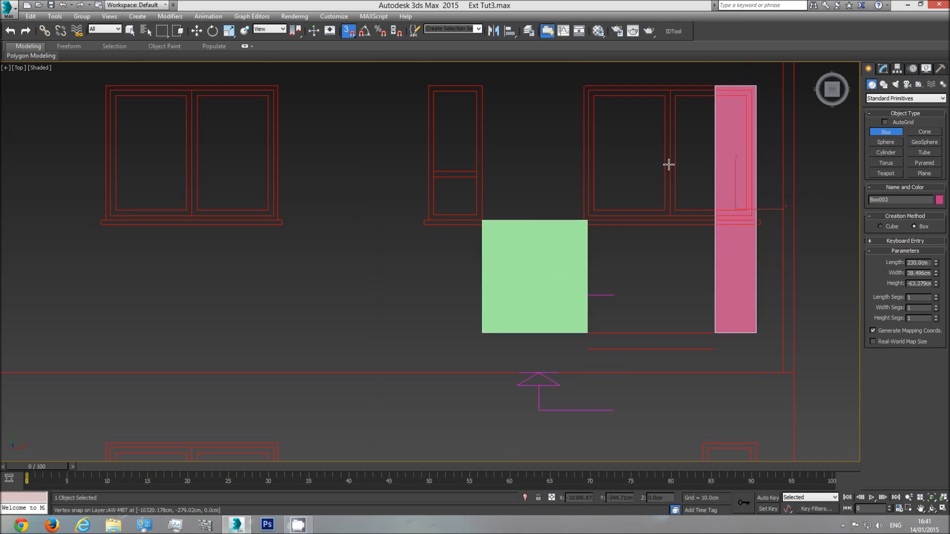
middle_drag(672, 258, 601, 269)
scroll(600, 269, down, 2)
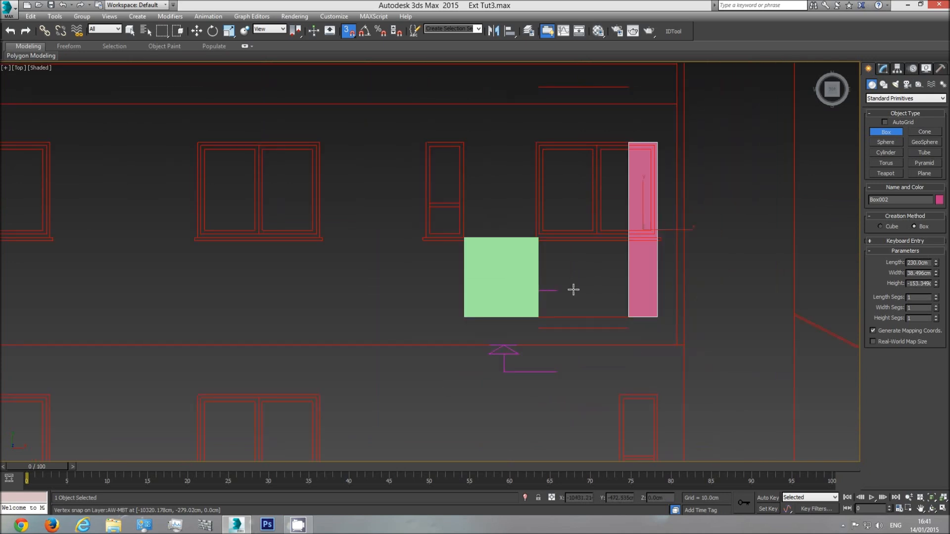
key(Delete)
key(w)
click(511, 266)
key(Delete)
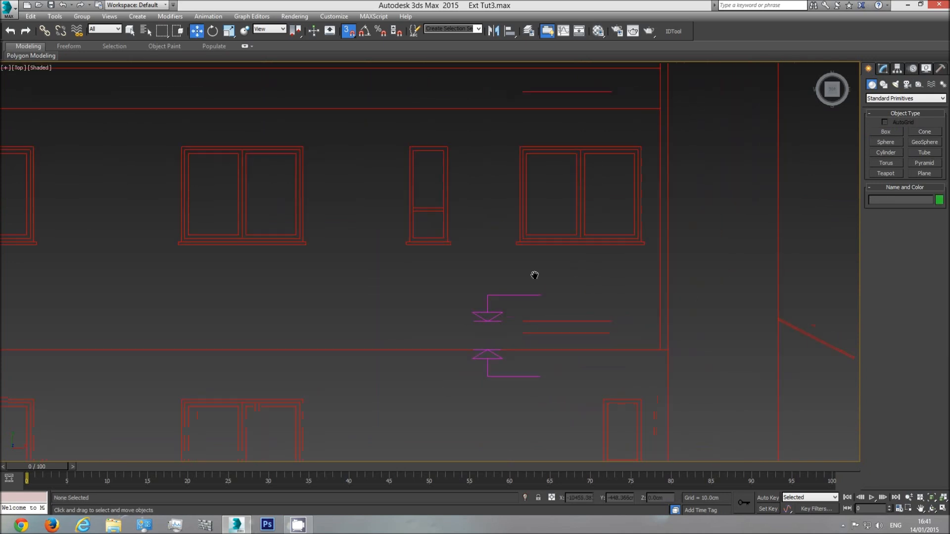
In the front view, draw a reference box beside the walls, about 92 cm wide and 543 cm high, and set its length to 105 cm
scroll(521, 278, down, 5)
key(f)
scroll(559, 293, down, 4)
middle_drag(564, 292, 462, 309)
scroll(462, 309, down, 3)
scroll(513, 310, up, 3)
scroll(451, 307, up, 3)
click(886, 131)
drag(558, 305, 566, 272)
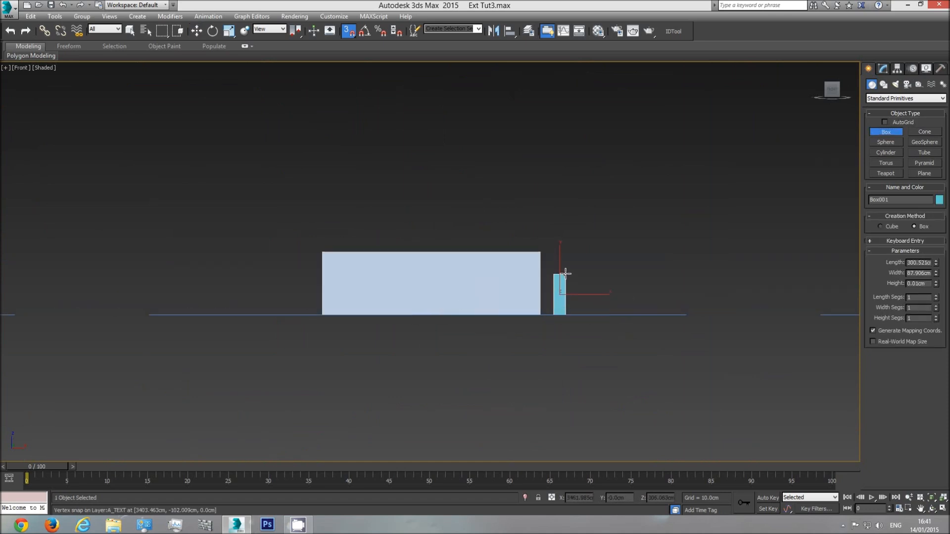
click(658, 225)
double_click(918, 263)
text(105)
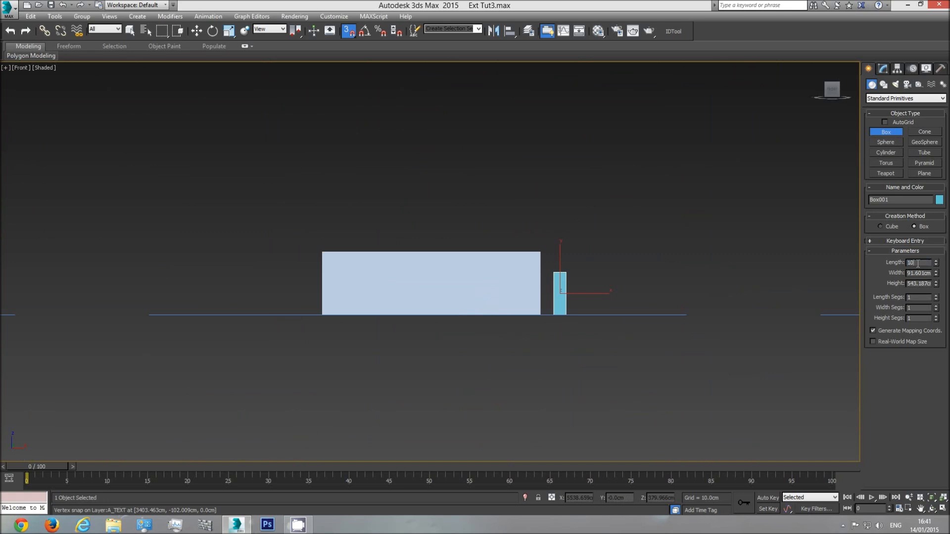
key(Return)
Copy the reference box a short distance farther from the walls along X and set the copy's length to 230 cm
click(197, 31)
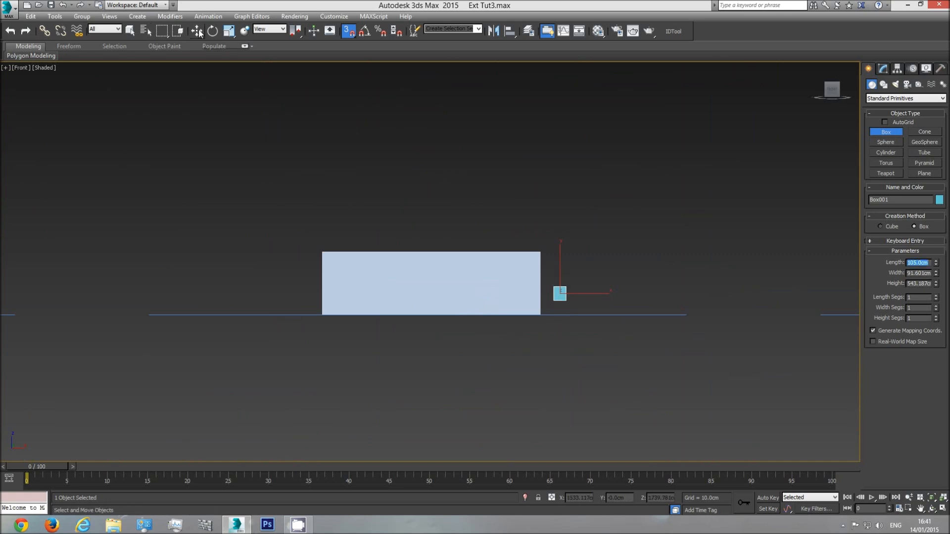
mouse_move(588, 293)
shift+mouse_down()
mouse_move(641, 293)
mouse_move(619, 293)
shift+mouse_up()
click(486, 303)
click(883, 69)
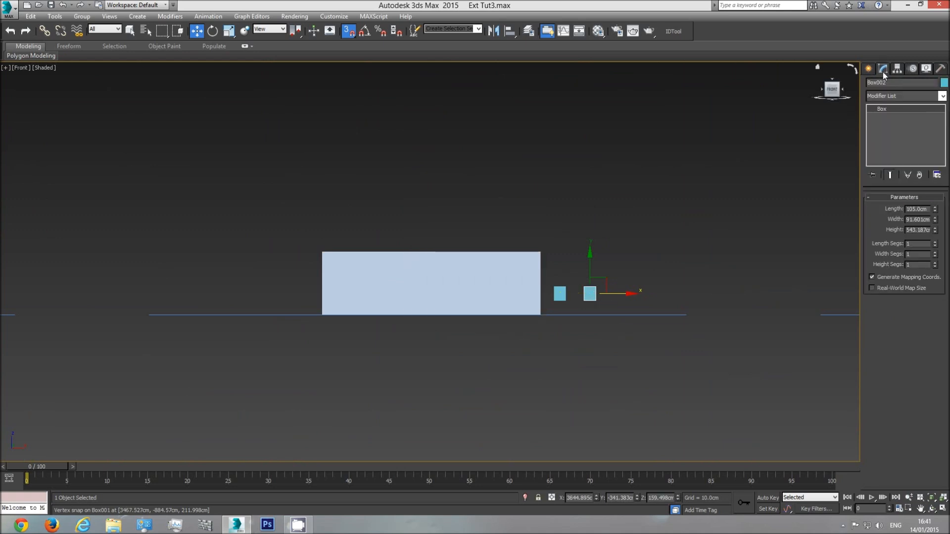
double_click(916, 209)
text(230)
key(Return)
Move both reference boxes vertically so that their bases snap to the base level of the walls
scroll(561, 290, up, 5)
click(501, 227)
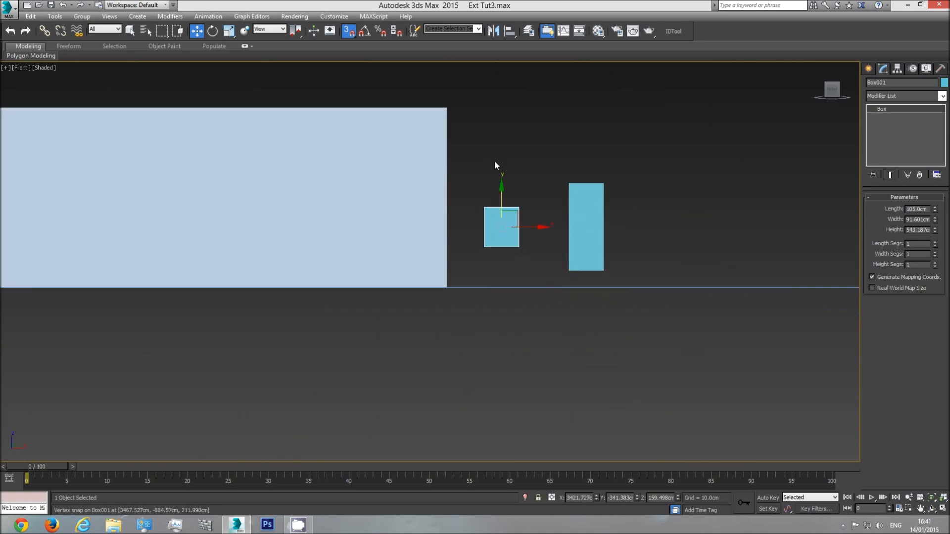
drag(482, 247, 444, 282)
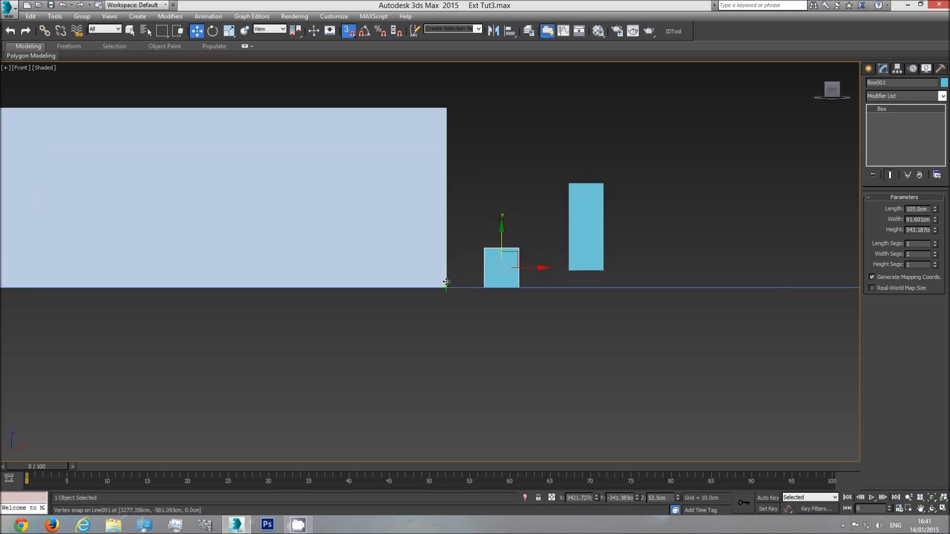
click(584, 208)
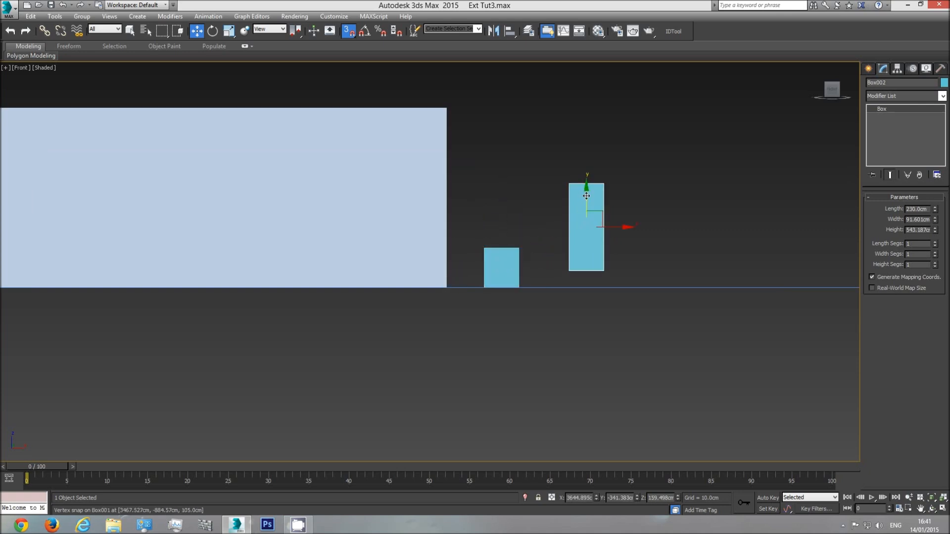
mouse_move(569, 270)
mouse_down()
mouse_move(517, 282)
mouse_move(557, 273)
mouse_up()
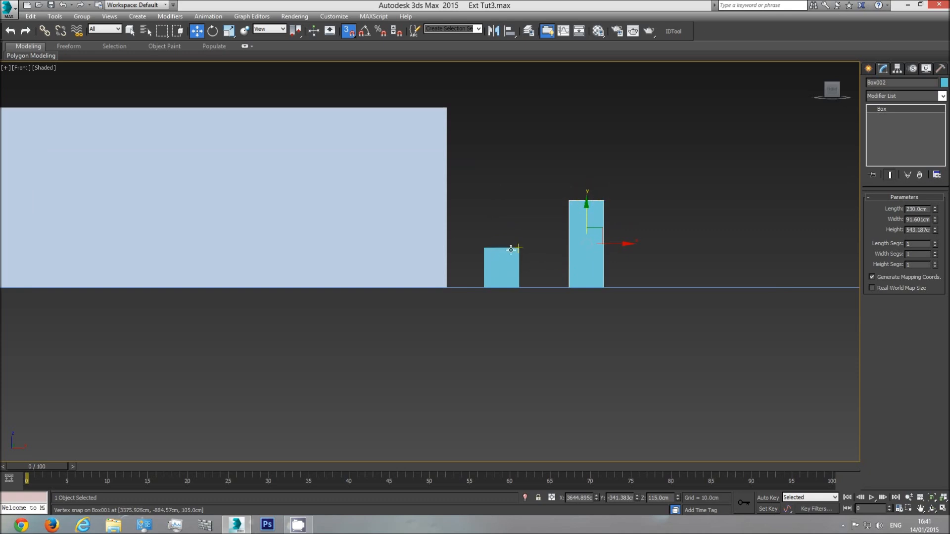
Select the lower intermediate row of wall vertices and snap it vertically to the top of the 105 cm box
click(424, 211)
middle_drag(452, 221, 586, 225)
scroll(586, 225, down, 2)
click(879, 207)
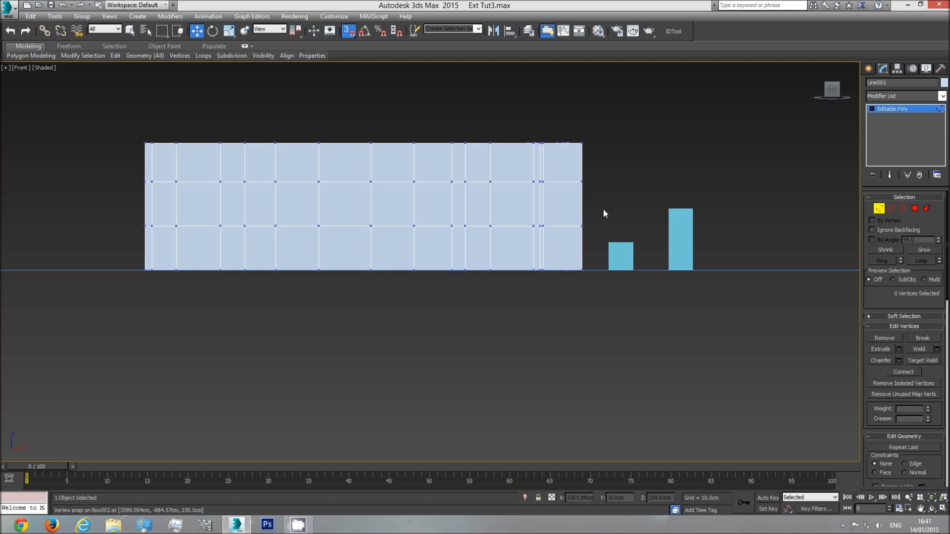
drag(106, 239, 135, 245)
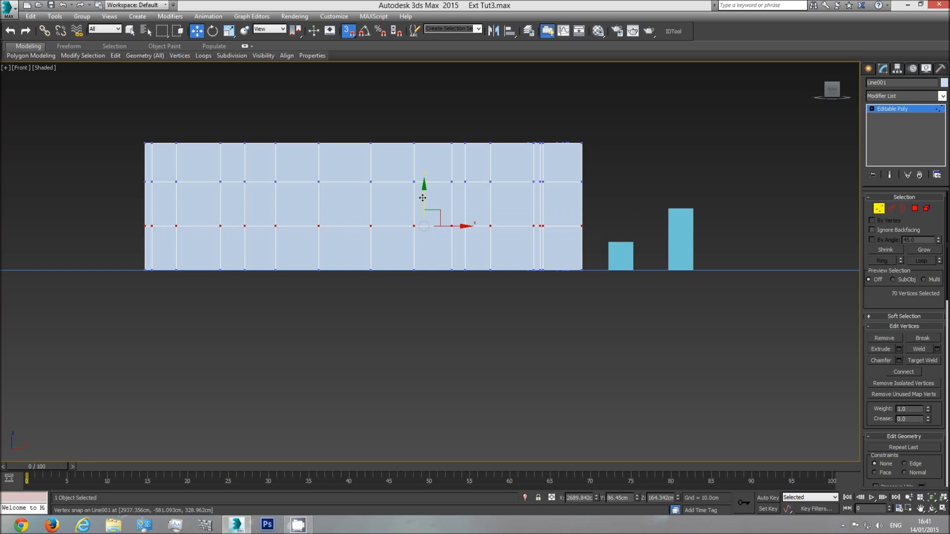
drag(425, 197, 608, 241)
Snap the upper intermediate row of wall vertices vertically to the top of the 230 cm box and leave vertex editing
drag(141, 198, 144, 197)
drag(425, 153, 667, 208)
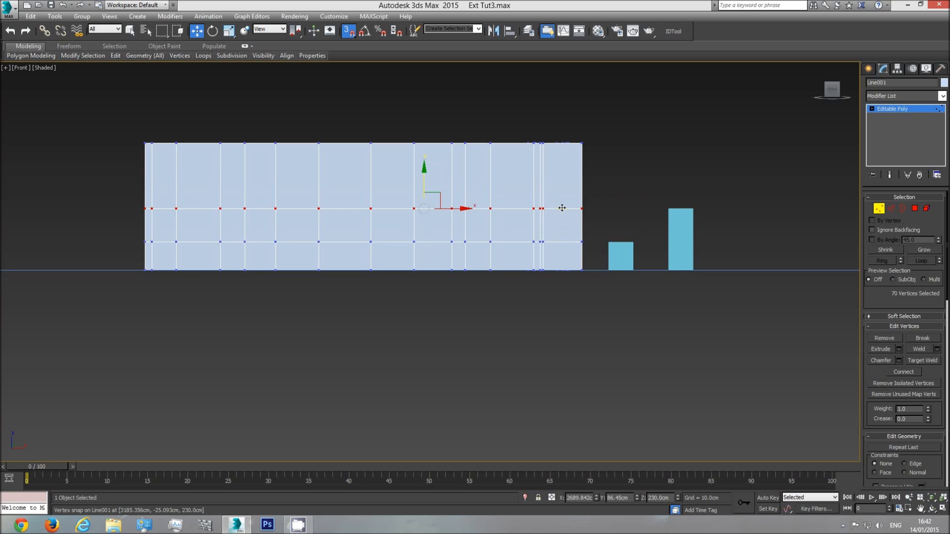
click(895, 107)
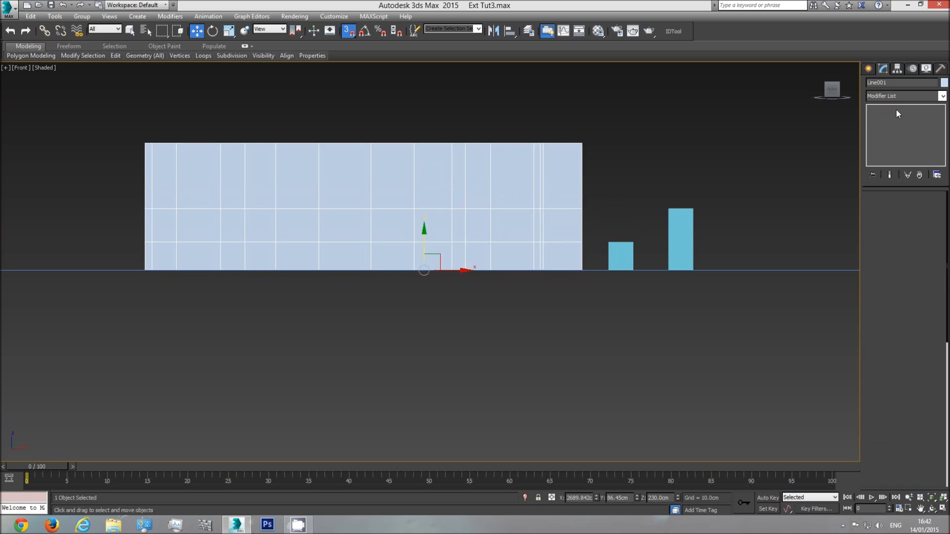
Delete both reference boxes and reselect the wall object
click(678, 239)
key(Delete)
click(622, 254)
key(Delete)
click(554, 222)
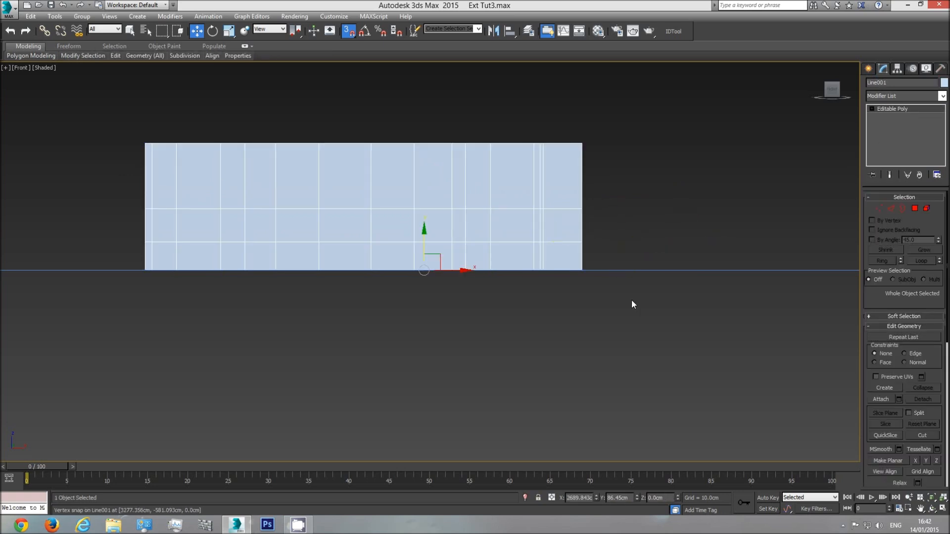
Switch to the perspective view and display the walls in wireframe from an angle that shows the floor plan's window positions
key(p)
click(934, 512)
drag(437, 249, 471, 276)
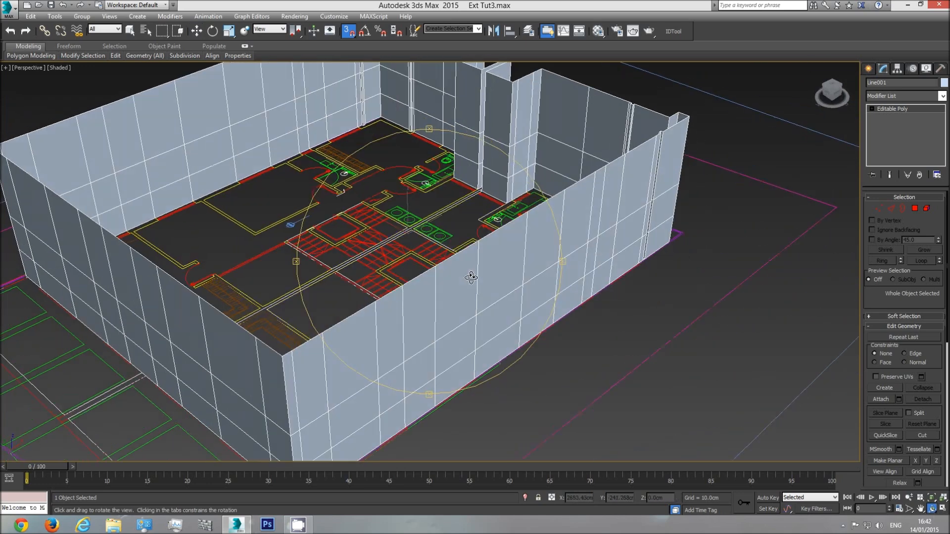
scroll(465, 286, down, 2)
key(F3)
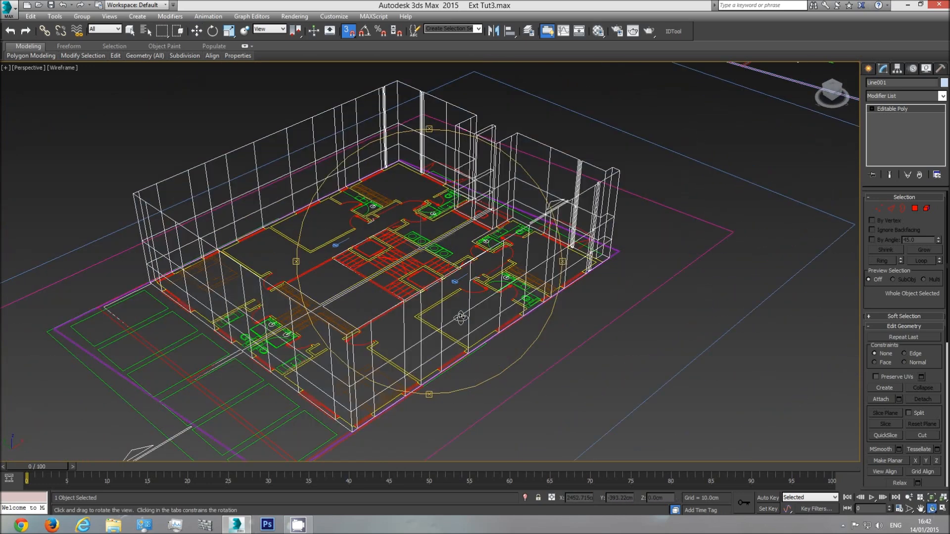
drag(465, 304, 459, 281)
key(w)
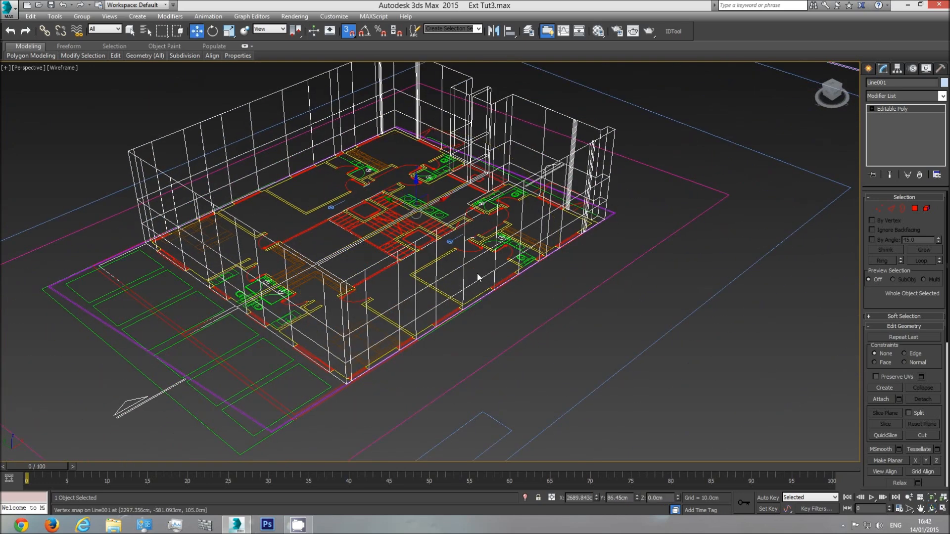
Enter polygon editing on the walls and select the six middle-band polygons at the window positions along one long wall
click(915, 208)
click(131, 31)
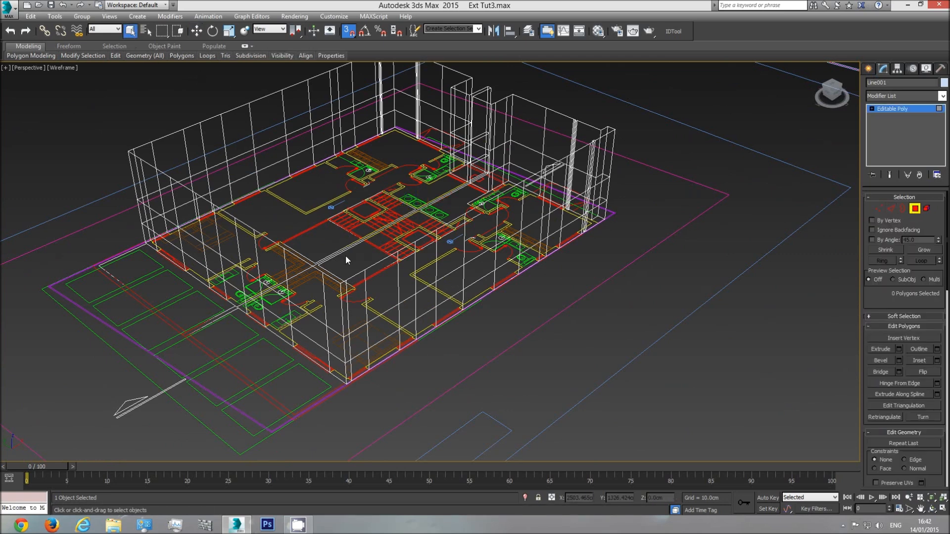
middle_drag(417, 342, 418, 316)
scroll(420, 317, up, 3)
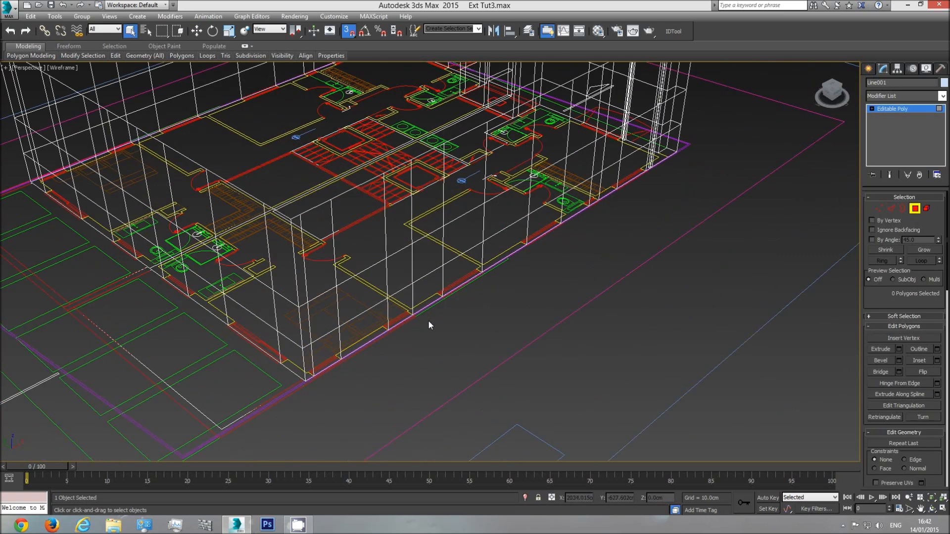
click(323, 316)
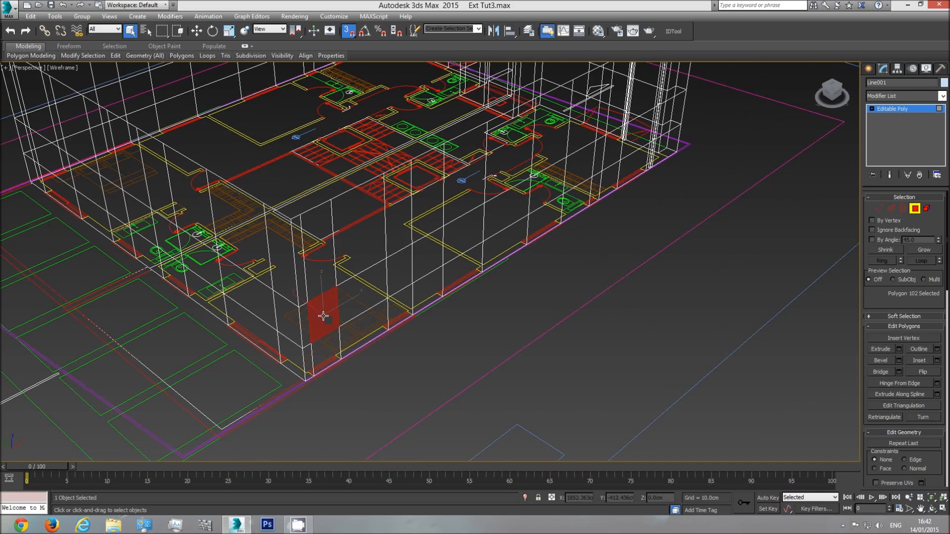
ctrl+click(400, 280)
ctrl+click(466, 239)
scroll(539, 234, up, 4)
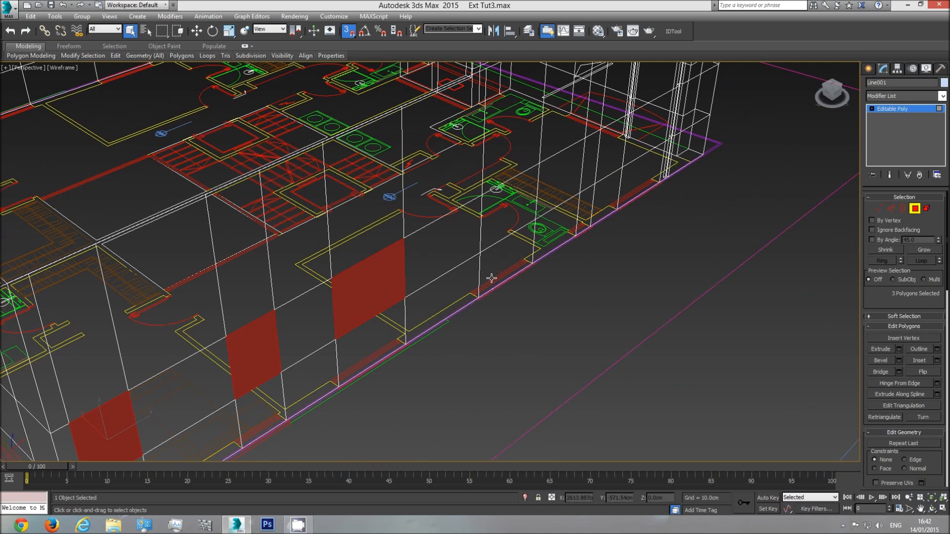
ctrl+click(509, 212)
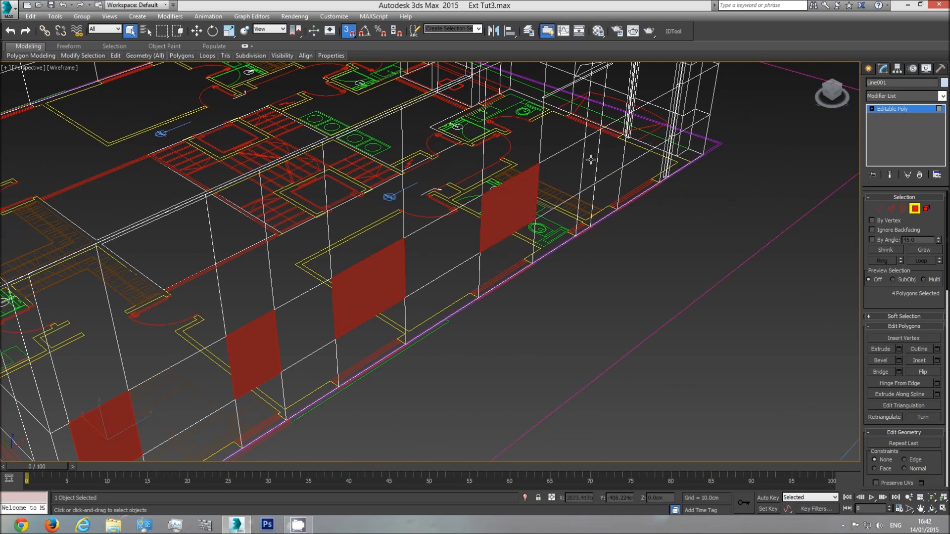
ctrl+click(591, 159)
ctrl+click(648, 128)
Add the two middle-band window polygons on either side of the recess in the short wall to the selection
middle_drag(647, 180, 507, 337)
click(933, 508)
drag(426, 346, 381, 176)
drag(430, 264, 438, 297)
right_click(490, 279)
ctrl+click(493, 272)
middle_drag(494, 287, 340, 317)
ctrl+click(528, 219)
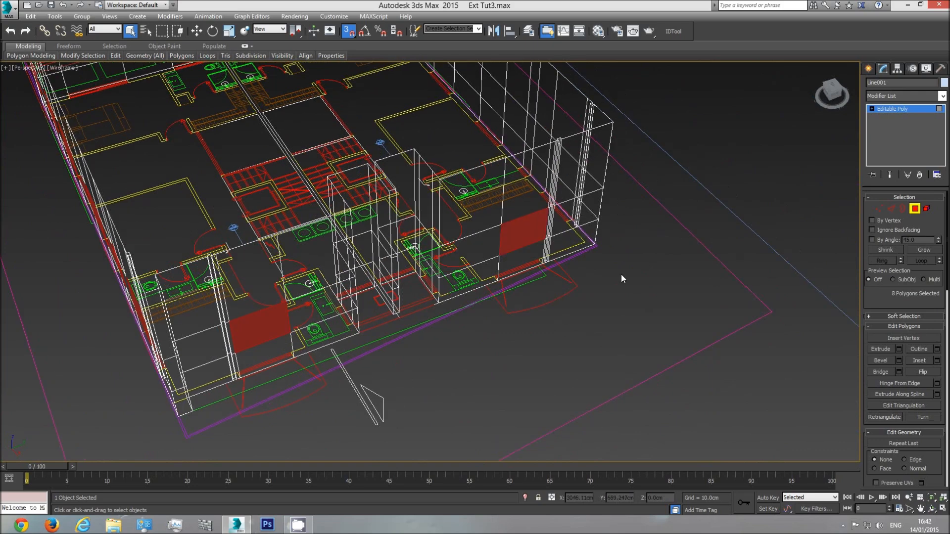
Add the four middle-band window polygons inside the short wall's recess, on its side and back faces, to the selection
click(931, 508)
drag(445, 317, 303, 311)
ctrl+click(165, 271)
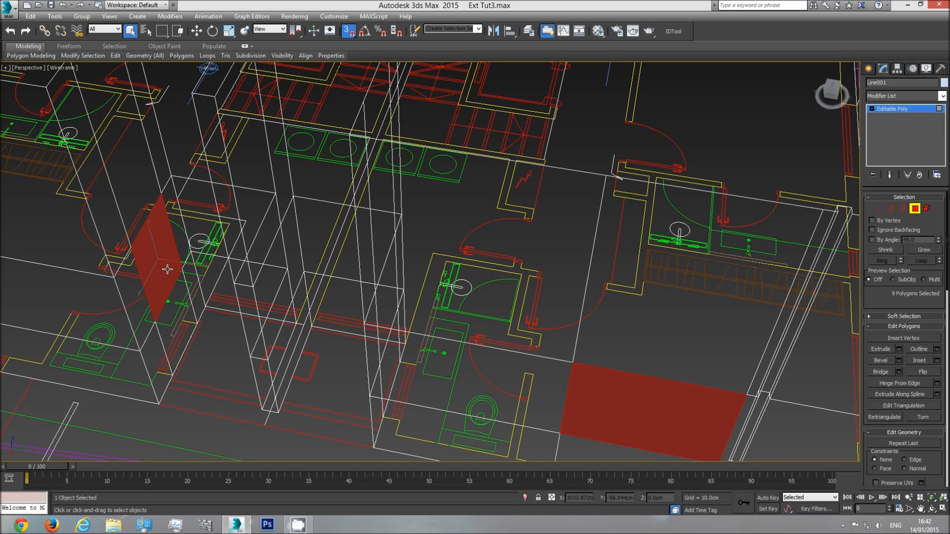
ctrl+click(205, 229)
ctrl+click(319, 230)
click(932, 508)
drag(326, 279, 506, 206)
key(Escape)
ctrl+click(555, 185)
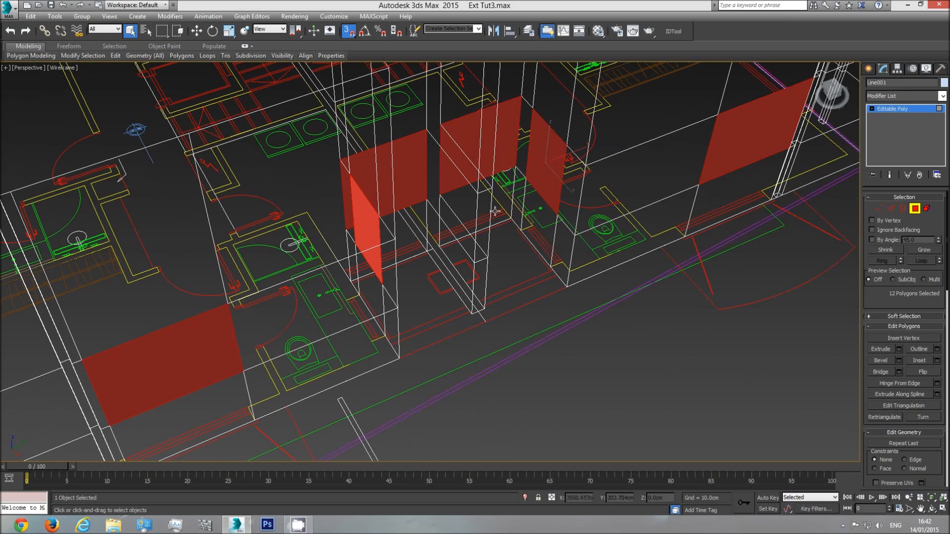
Add the six middle-band window polygons along the opposite long wall to the selection
alt+middle_drag(487, 225, 728, 364)
click(932, 508)
drag(420, 237, 396, 267)
key(Escape)
ctrl+click(309, 315)
ctrl+click(365, 286)
ctrl+click(428, 266)
ctrl+click(517, 217)
ctrl+click(570, 193)
ctrl+click(622, 176)
On the short wall facing the terrace, add the two small window polygons and both lower bands of the two wide end openings
click(932, 508)
drag(425, 247, 484, 233)
right_click(348, 318)
middle_drag(393, 424, 397, 322)
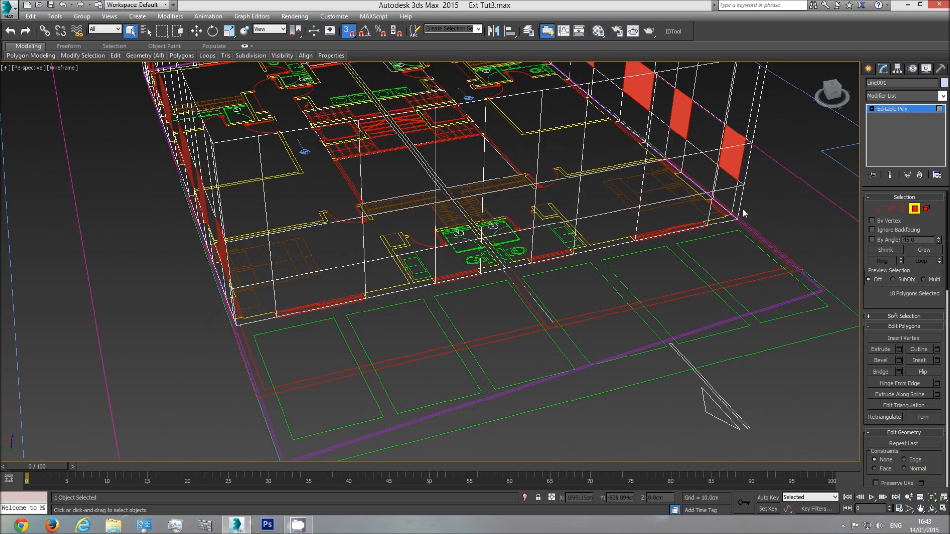
ctrl+click(331, 250)
ctrl+click(332, 288)
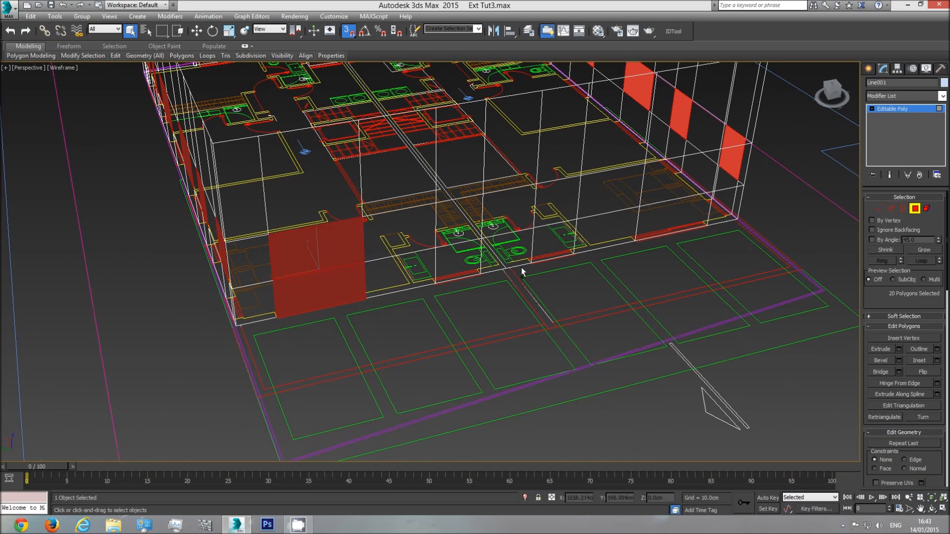
ctrl+click(470, 228)
ctrl+click(554, 200)
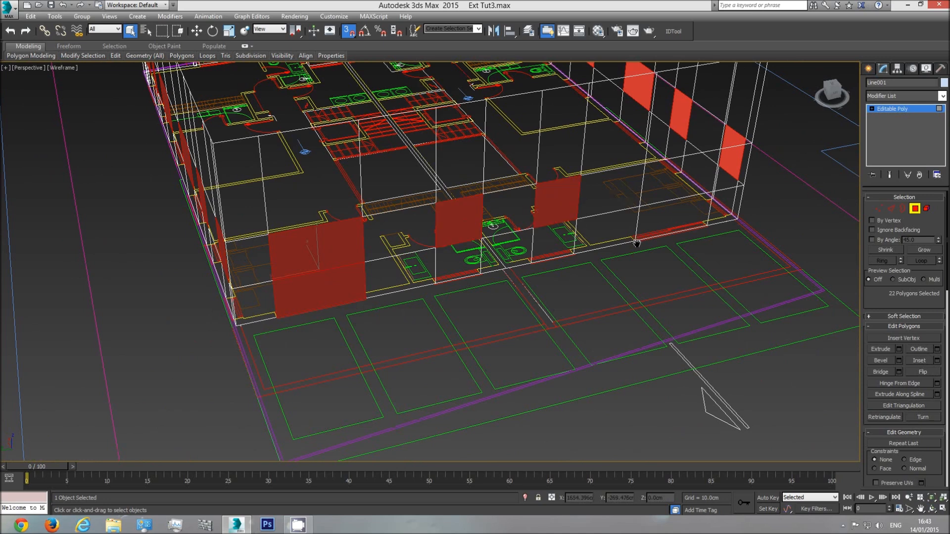
middle_drag(637, 243, 705, 228)
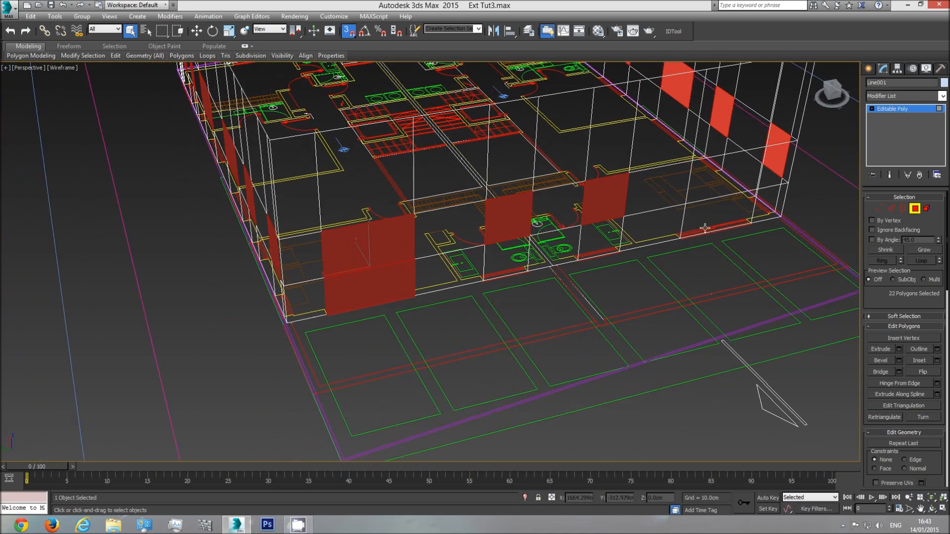
ctrl+click(721, 175)
ctrl+click(717, 212)
Examine the upper-storey openings in the elevation drawing with the balcony against the selected wall polygons
middle_drag(697, 244, 584, 320)
middle_drag(468, 334, 548, 344)
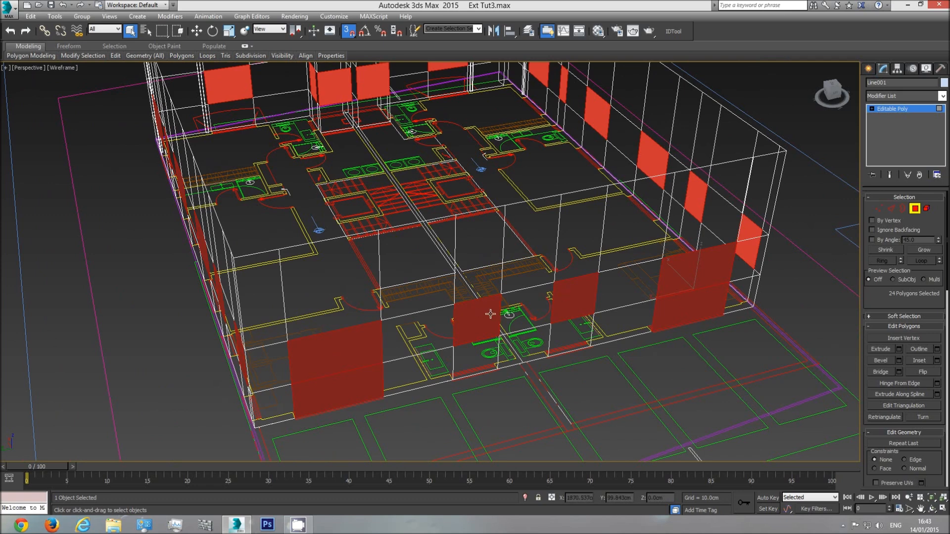
key(t)
scroll(520, 296, down, 6)
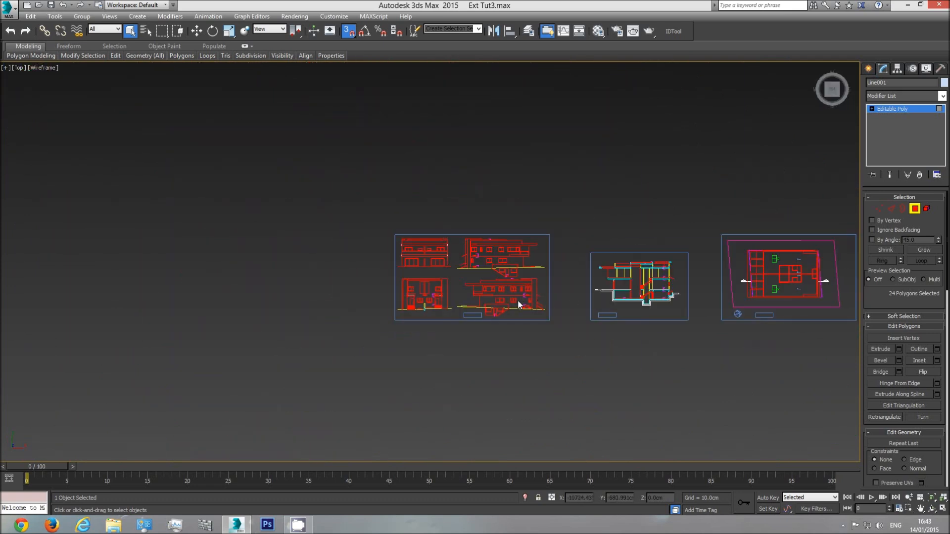
scroll(518, 300, down, 1)
middle_drag(520, 302, 355, 344)
middle_drag(544, 346, 484, 346)
middle_drag(416, 334, 495, 322)
scroll(400, 322, up, 3)
scroll(383, 270, up, 1)
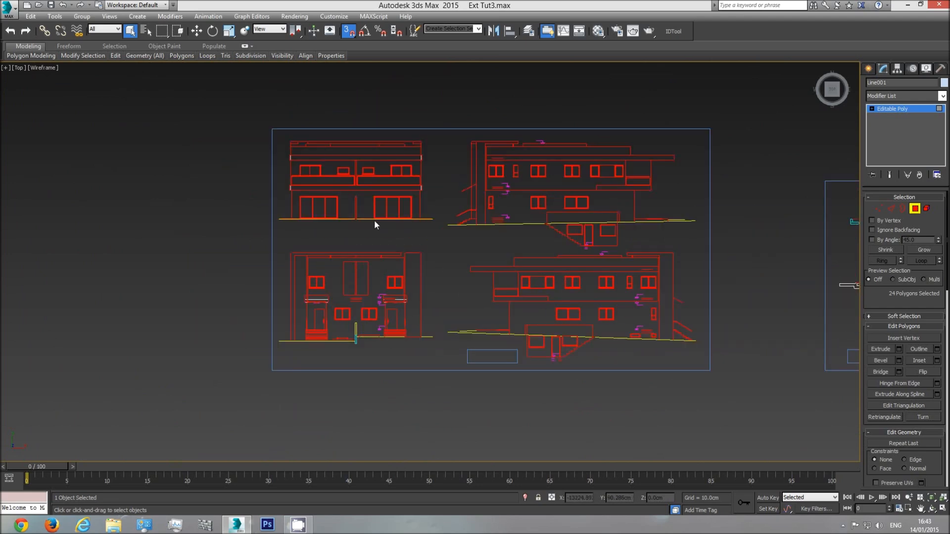
scroll(320, 177, up, 5)
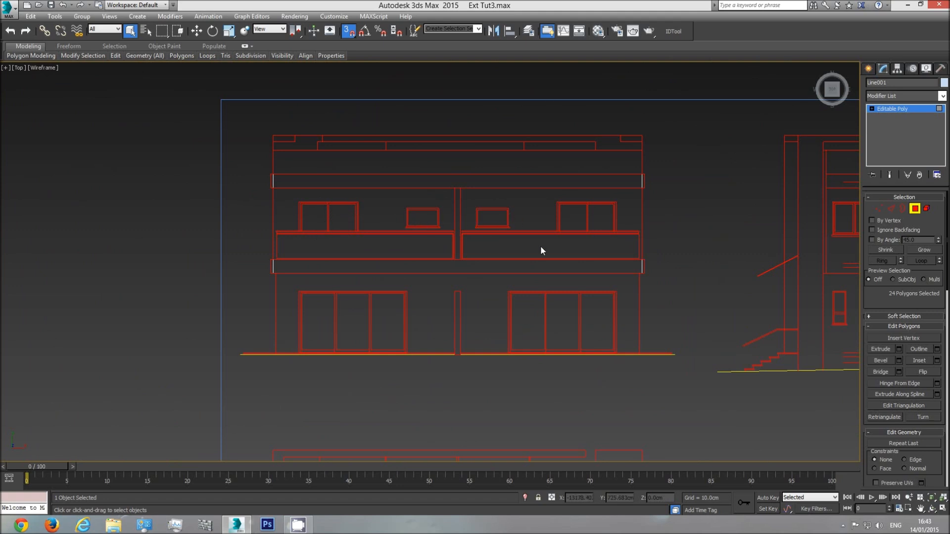
scroll(541, 246, down, 5)
Return to the perspective view and display the walls shaded to check the selected opening polygons
key(p)
click(933, 509)
drag(477, 342, 281, 332)
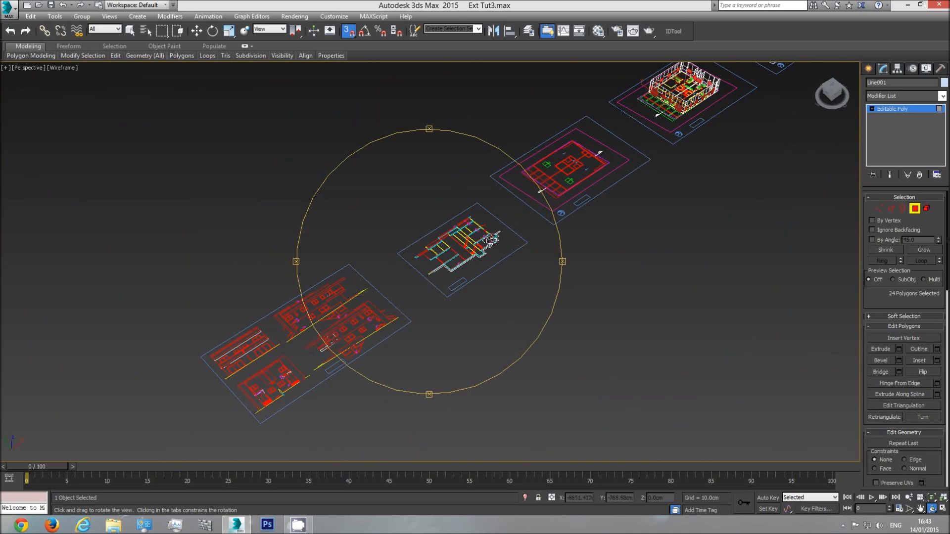
middle_drag(490, 241, 437, 299)
middle_drag(524, 218, 439, 283)
scroll(499, 237, up, 6)
mouse_move(478, 273)
mouse_down()
mouse_move(497, 253)
mouse_move(472, 289)
mouse_move(497, 285)
mouse_move(480, 287)
mouse_move(483, 278)
mouse_move(468, 292)
mouse_up()
scroll(474, 280, up, 3)
key(F3)
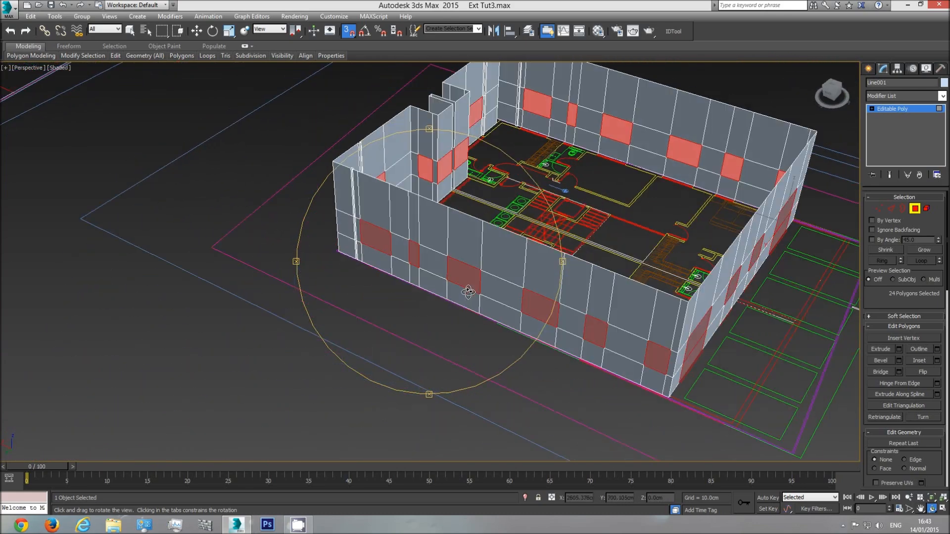
Extrude the selected opening polygons by 22 cm, matching the wall thickness in the floor plan
key(t)
scroll(465, 294, down, 5)
scroll(502, 319, up, 3)
scroll(502, 319, up, 6)
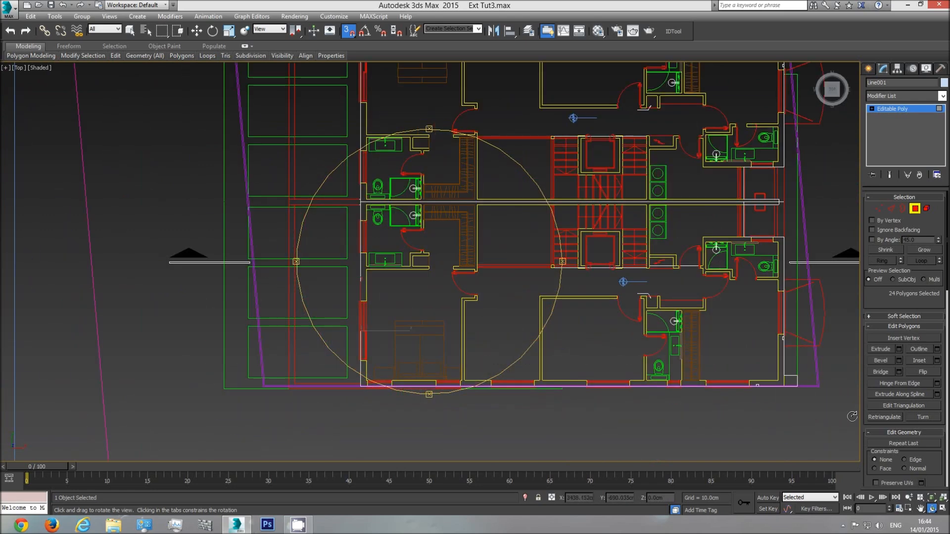
click(898, 350)
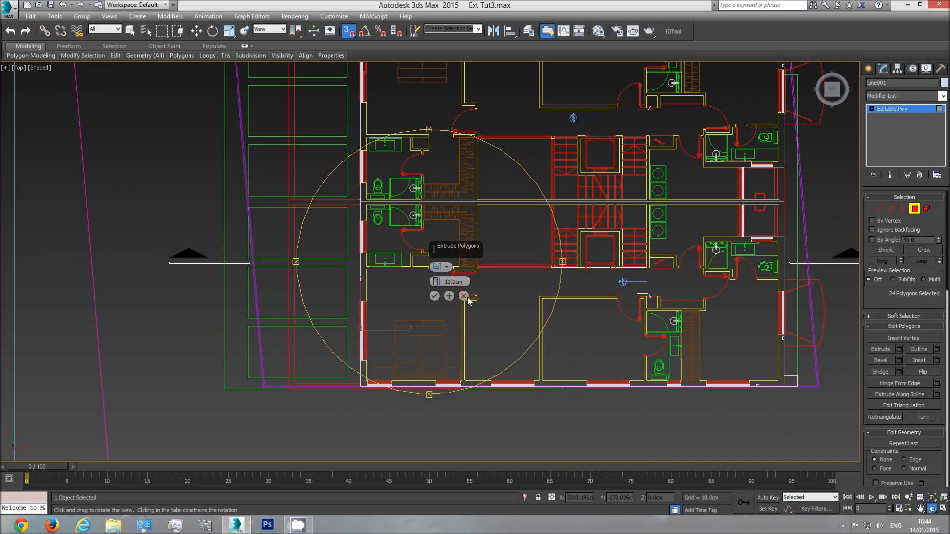
drag(438, 286, 440, 281)
double_click(456, 282)
text(22)
key(Return)
middle_drag(402, 358, 387, 328)
scroll(387, 328, up, 6)
scroll(387, 328, up, 5)
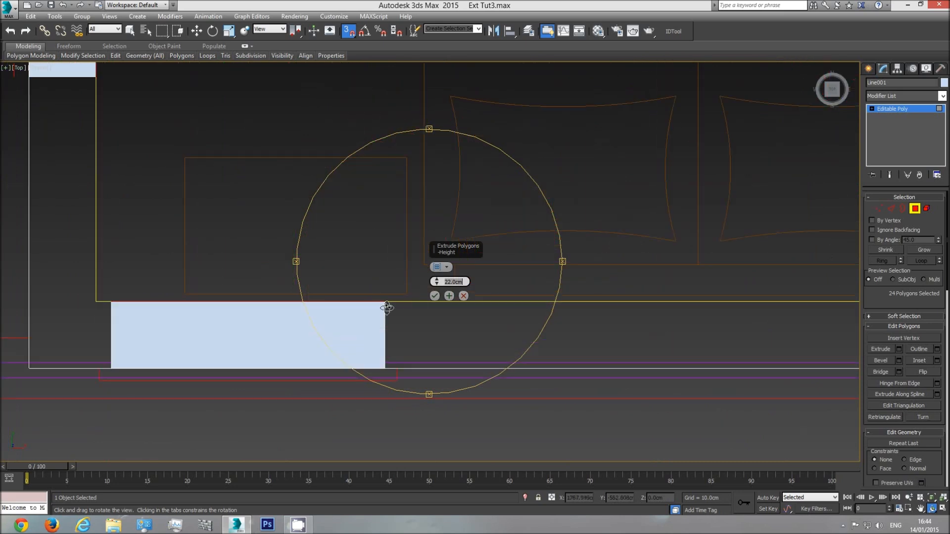
scroll(398, 317, down, 4)
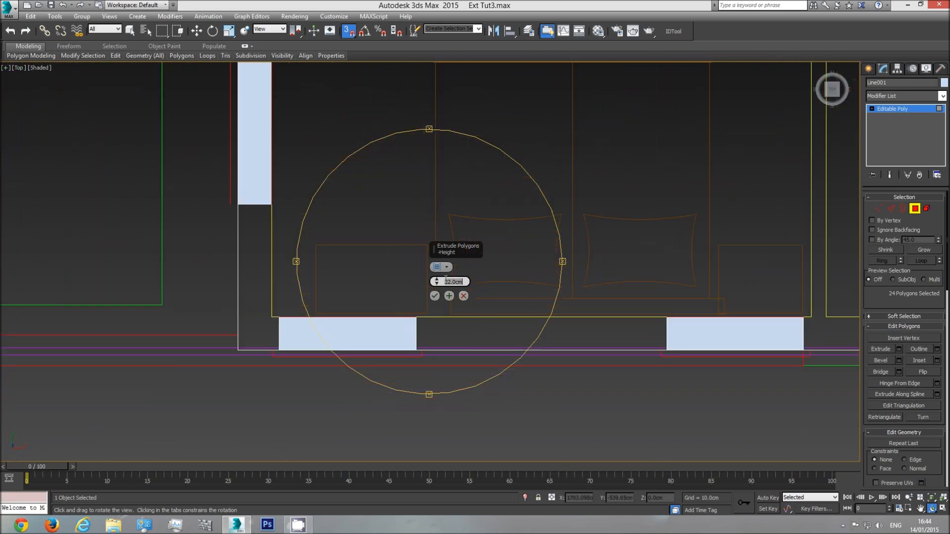
click(436, 297)
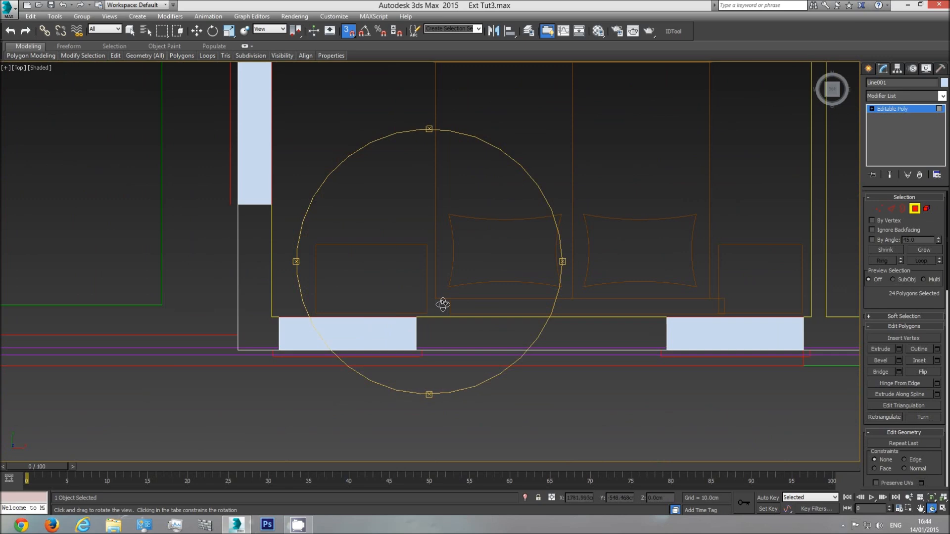
Delete the selected extruded polygons to open the windows and doors, and leave polygon editing
key(p)
drag(440, 319, 417, 311)
key(Delete)
drag(435, 278, 405, 325)
scroll(412, 314, down, 3)
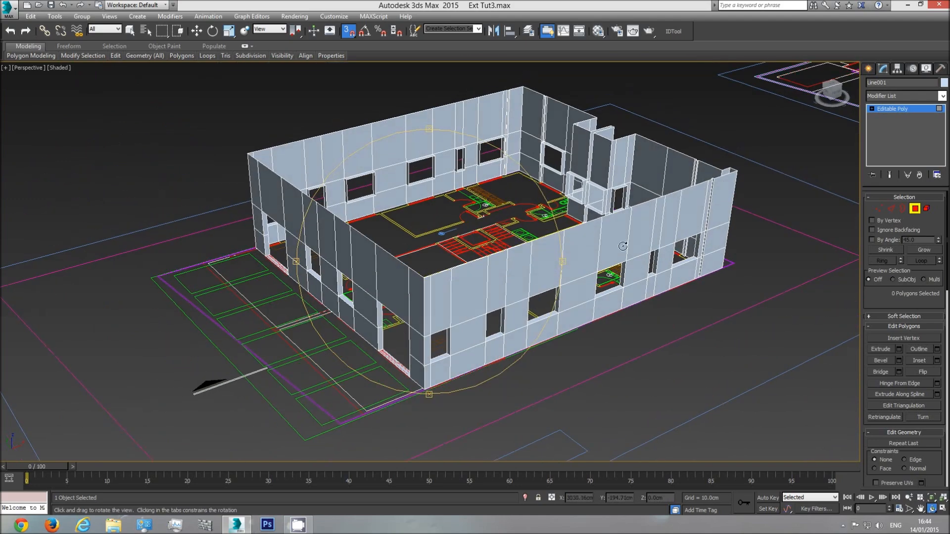
middle_drag(400, 277, 373, 280)
click(915, 208)
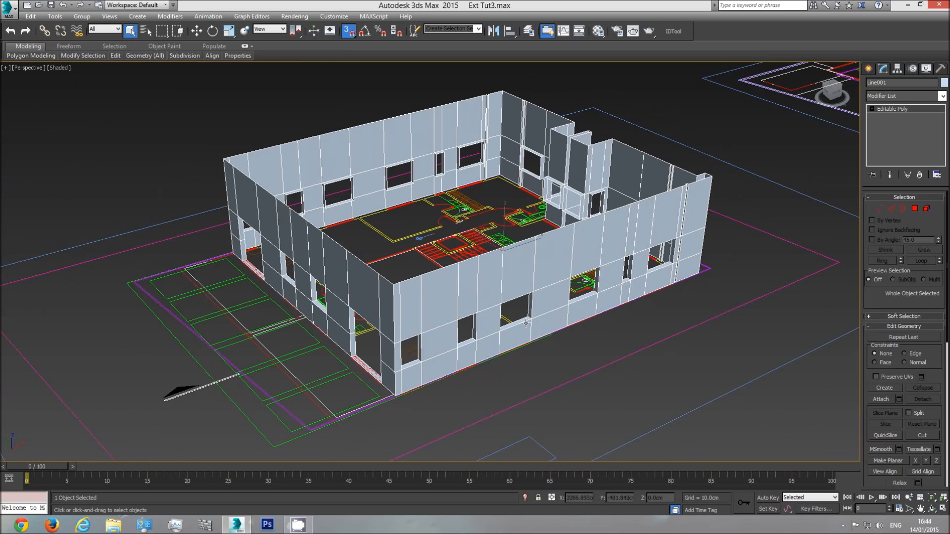
Examine the side and entrance elevations in the top view for the levels above and below the upper storey
key(t)
scroll(441, 328, down, 15)
scroll(272, 288, up, 10)
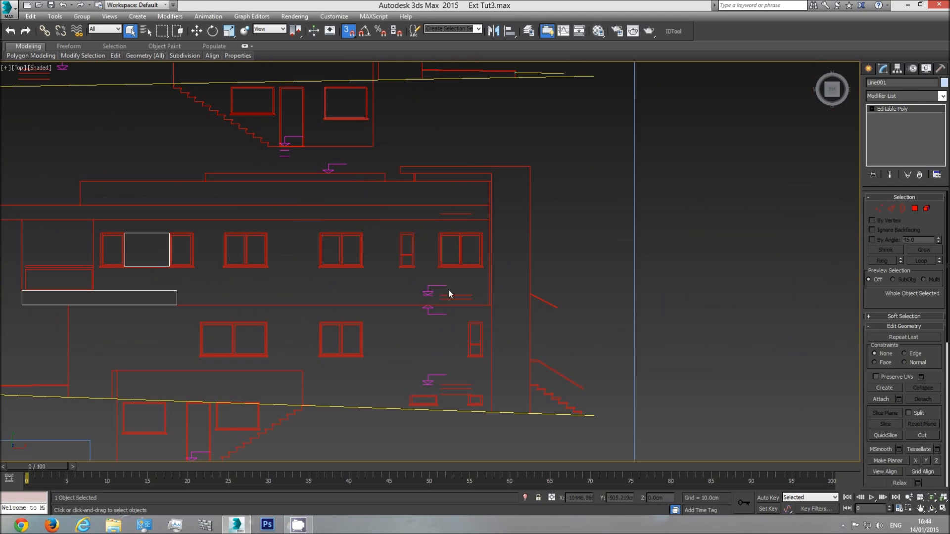
scroll(461, 260, down, 6)
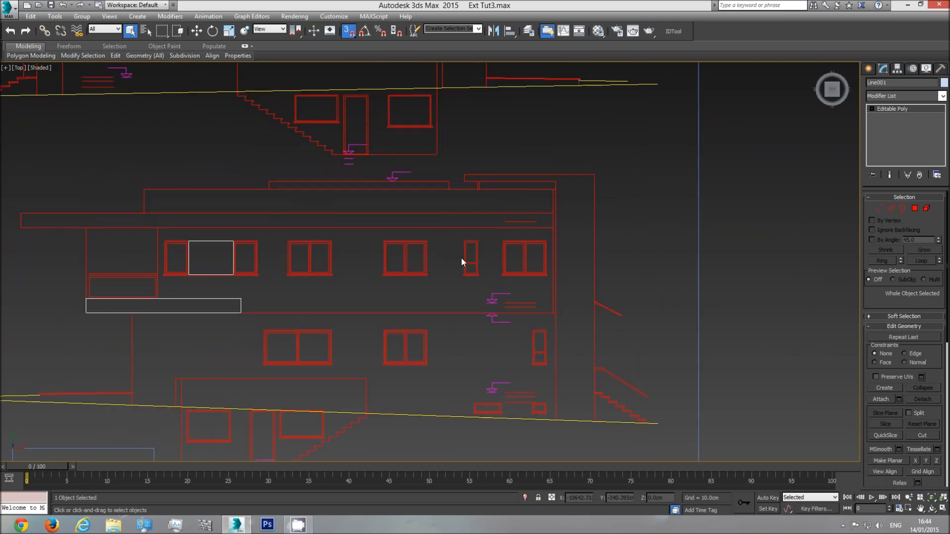
scroll(486, 276, up, 2)
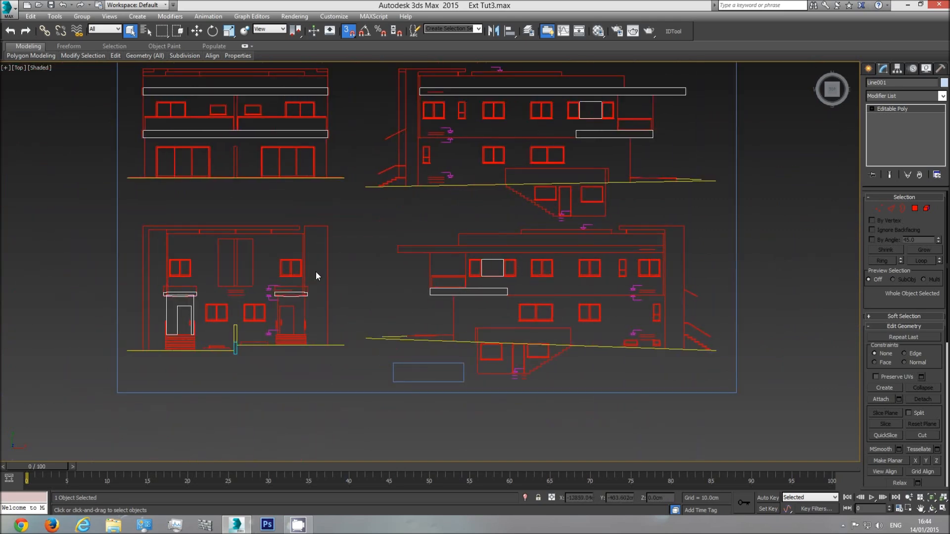
scroll(278, 291, up, 4)
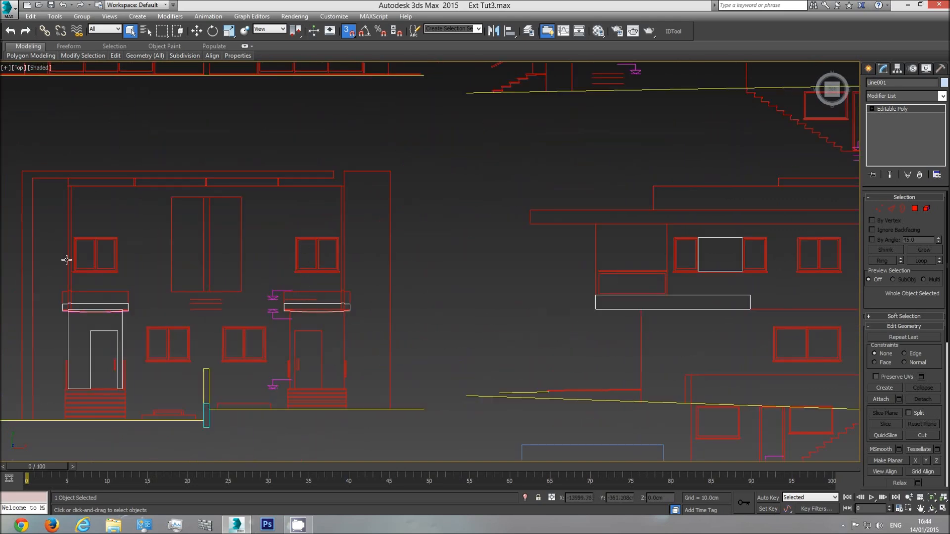
Start the Box tool and examine the entrance, balcony-side and side elevations for the upper-storey window heights
click(869, 71)
click(886, 131)
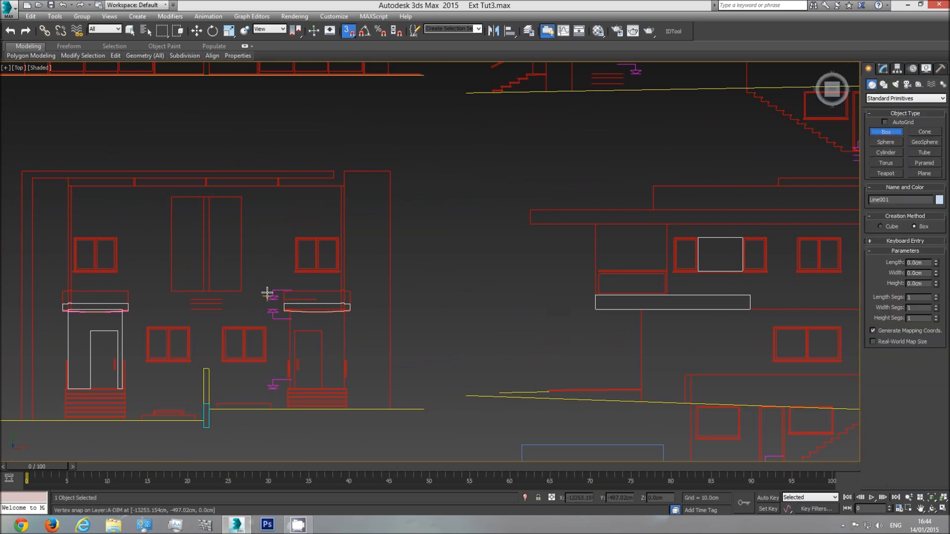
scroll(267, 294, up, 5)
drag(339, 310, 358, 195)
right_click(362, 208)
middle_drag(377, 240, 477, 270)
scroll(477, 271, down, 3)
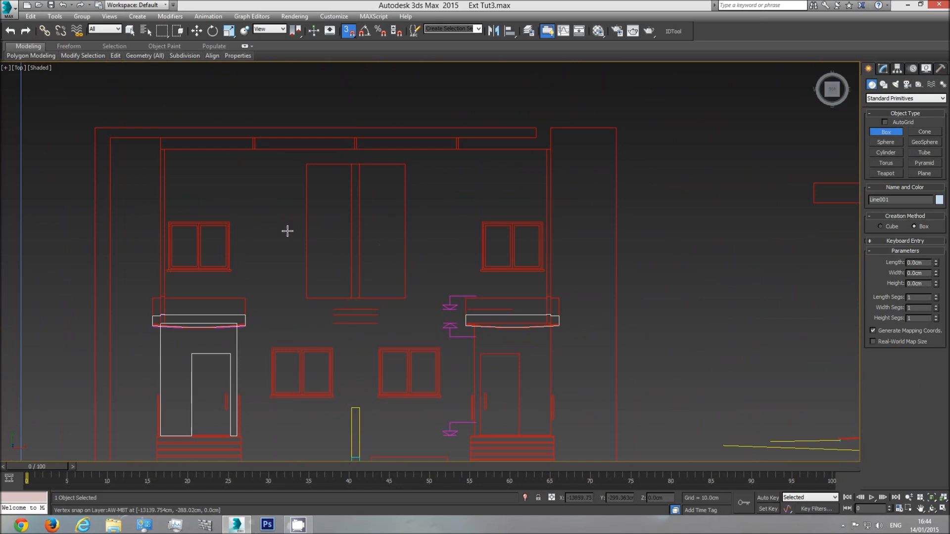
scroll(539, 242, down, 8)
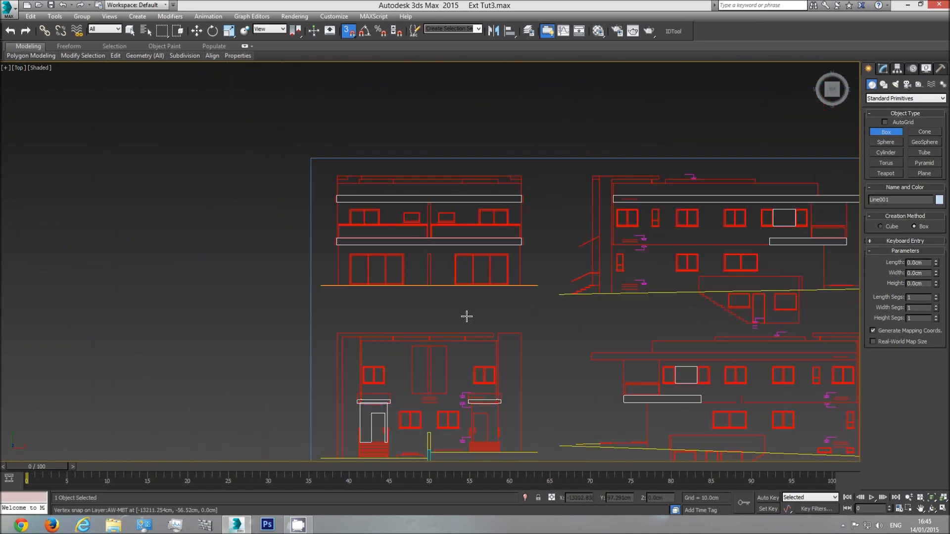
middle_drag(544, 286, 461, 245)
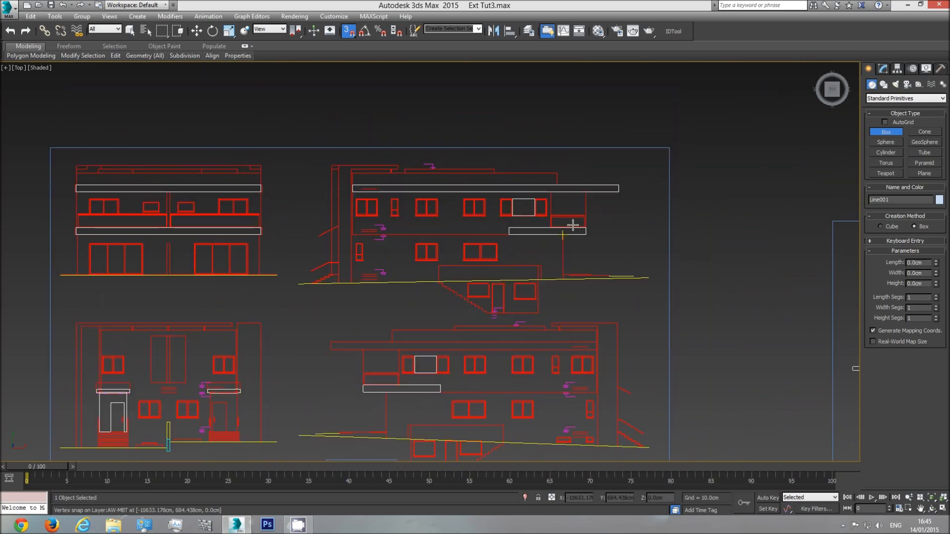
middle_drag(549, 367, 539, 340)
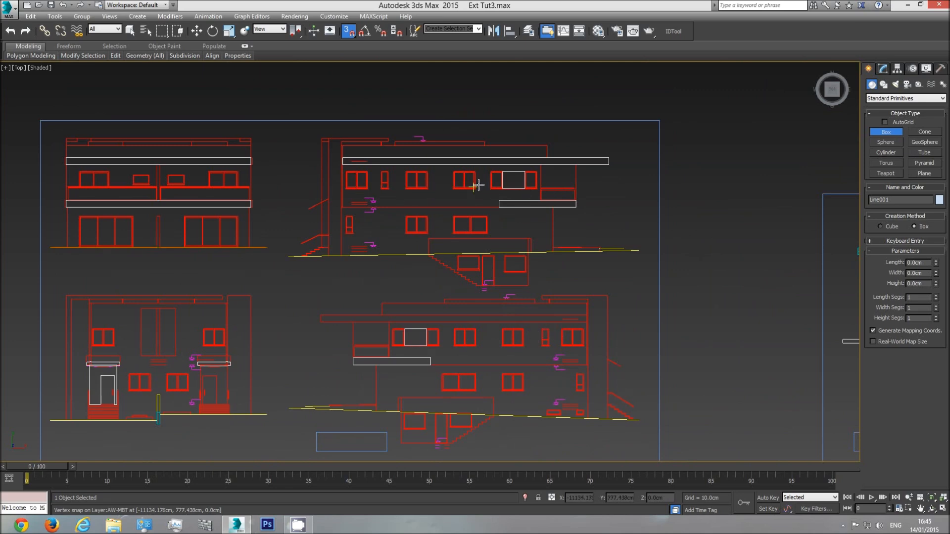
Measure the height from the upper floor line to the window heads on the side elevation with a temporary box
scroll(506, 187, up, 5)
scroll(445, 261, down, 2)
scroll(430, 258, up, 3)
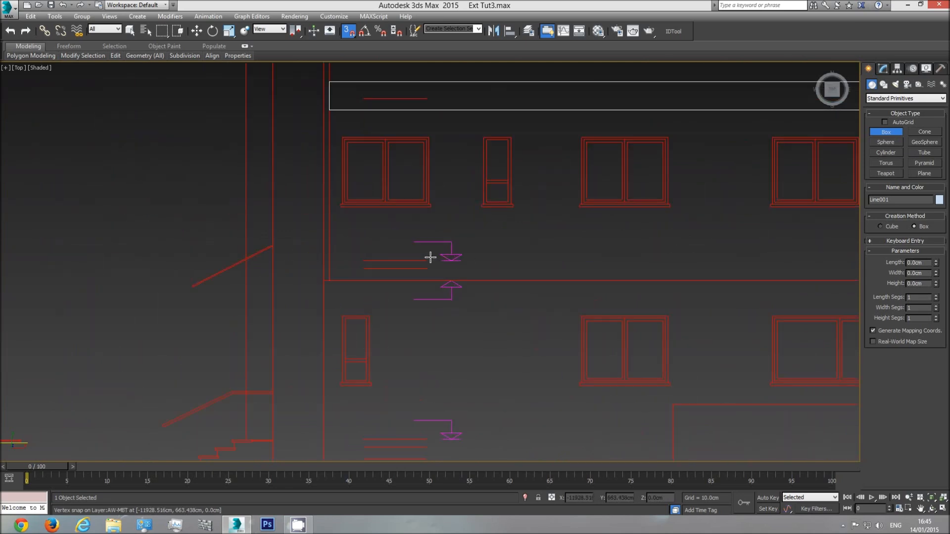
drag(428, 259, 475, 134)
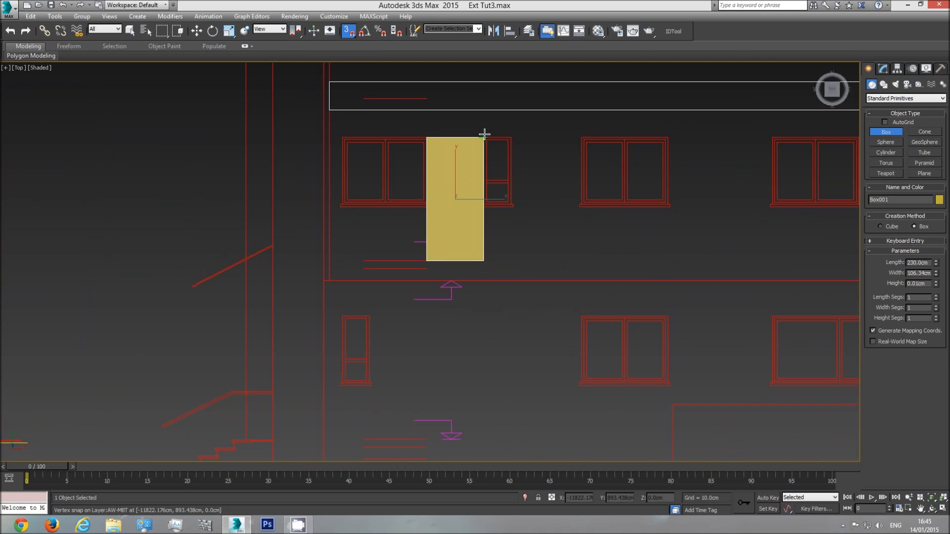
right_click(485, 134)
scroll(494, 193, down, 3)
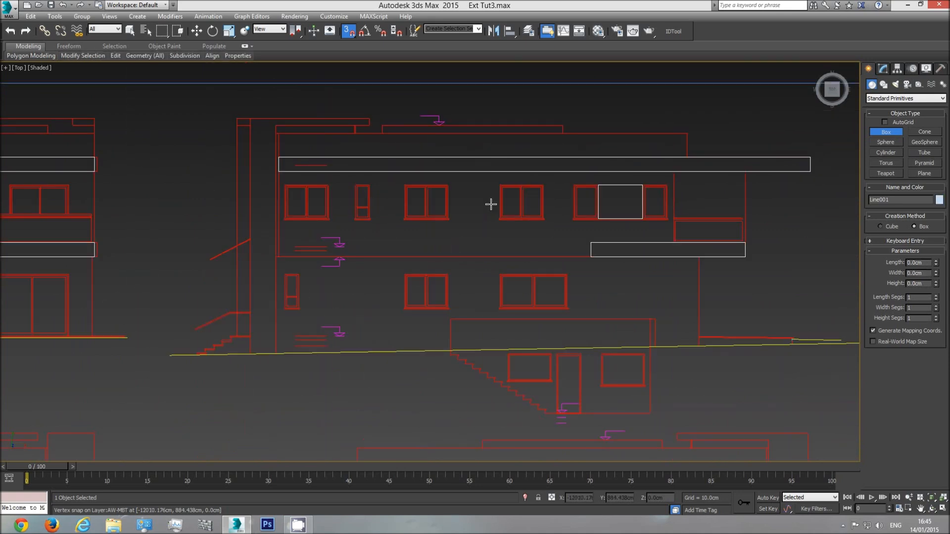
Measure the head height of the large upper window on the balcony-side elevation above the floor line with a temporary box
middle_drag(299, 201, 637, 206)
middle_drag(342, 237, 405, 244)
scroll(403, 233, up, 2)
scroll(552, 213, up, 3)
scroll(569, 284, down, 3)
middle_drag(605, 275, 514, 271)
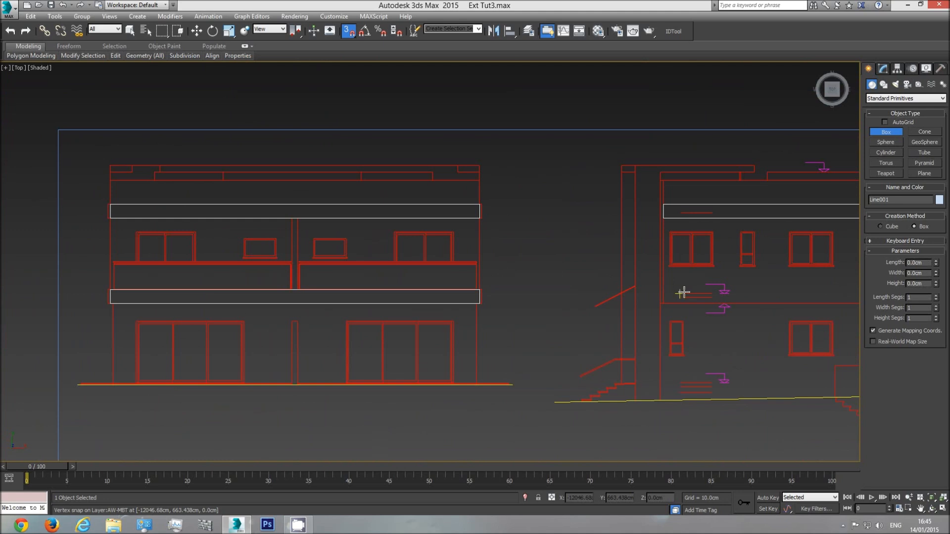
drag(682, 293, 457, 231)
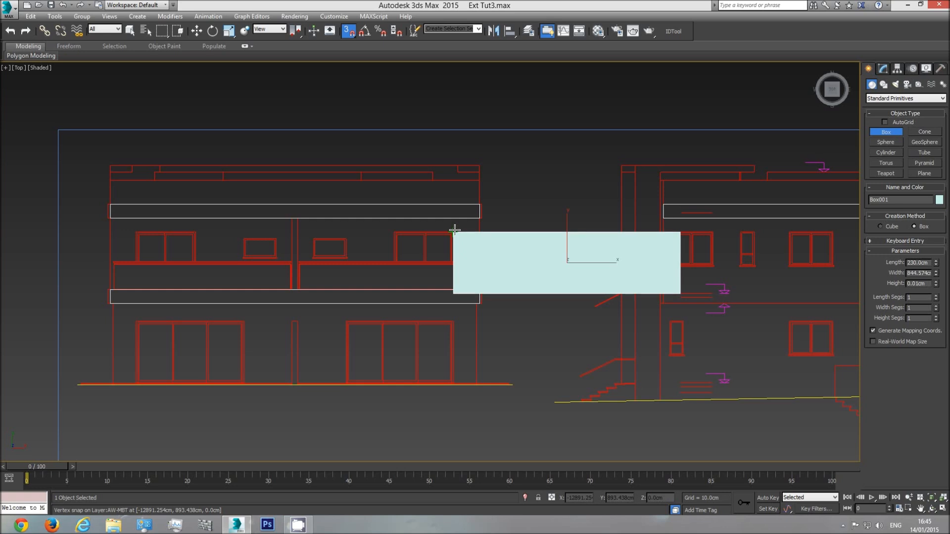
right_click(454, 227)
Measure the small upper window's head and sill heights above the floor line with boxes, and delete the leftover box
drag(681, 292, 347, 234)
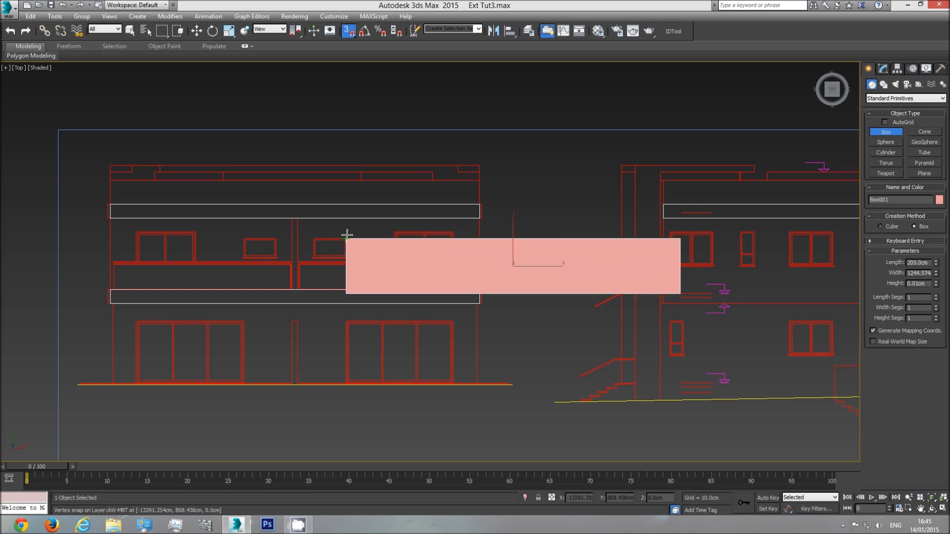
mouse_move(347, 234)
mouse_down()
mouse_move(394, 228)
mouse_move(352, 252)
mouse_up()
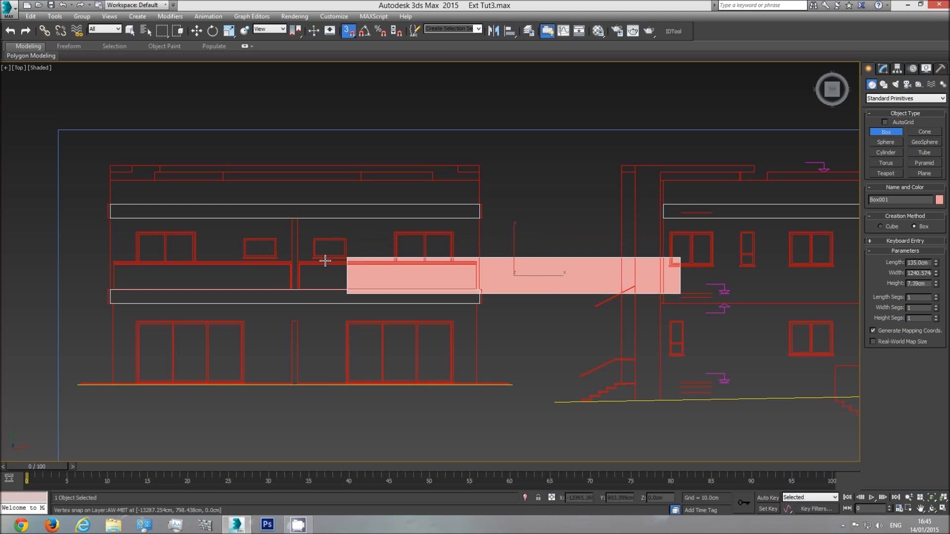
click(346, 249)
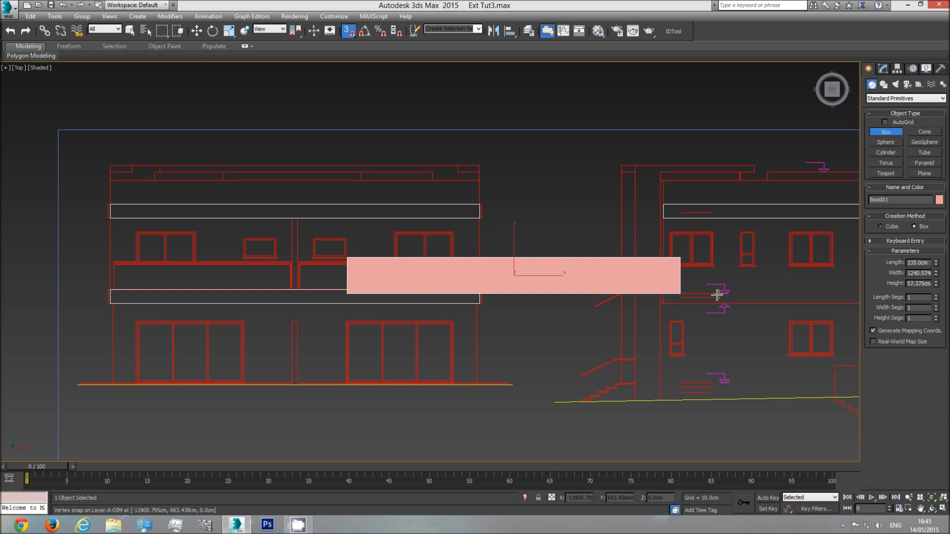
drag(712, 293, 349, 239)
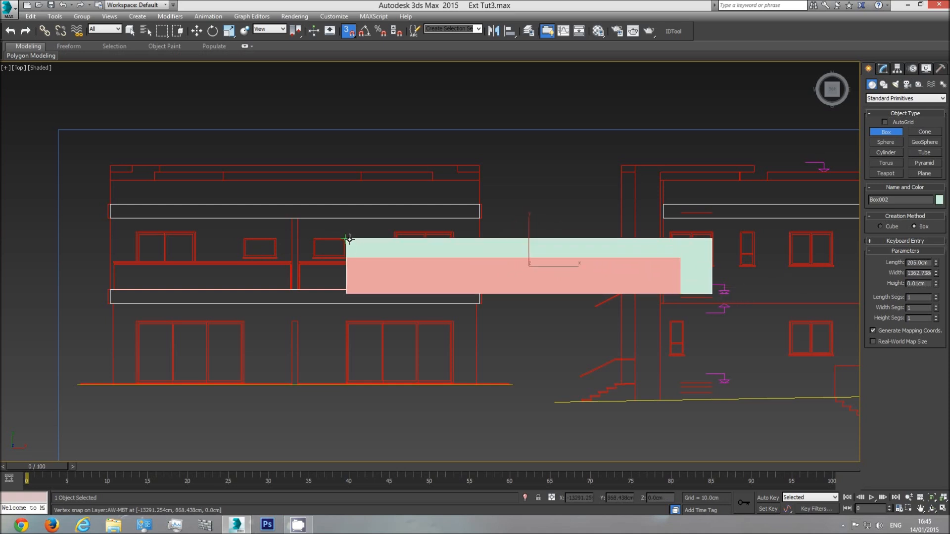
right_click(349, 239)
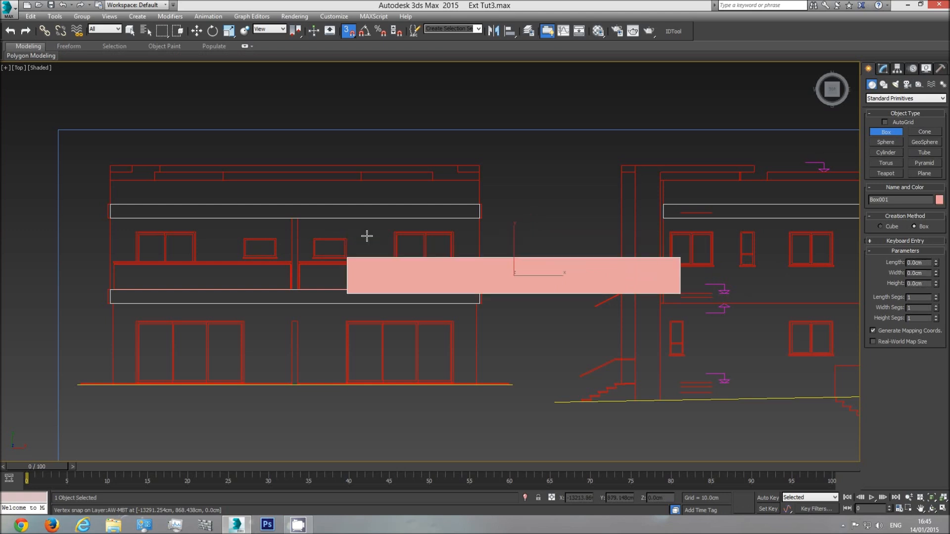
right_click(495, 265)
key(Delete)
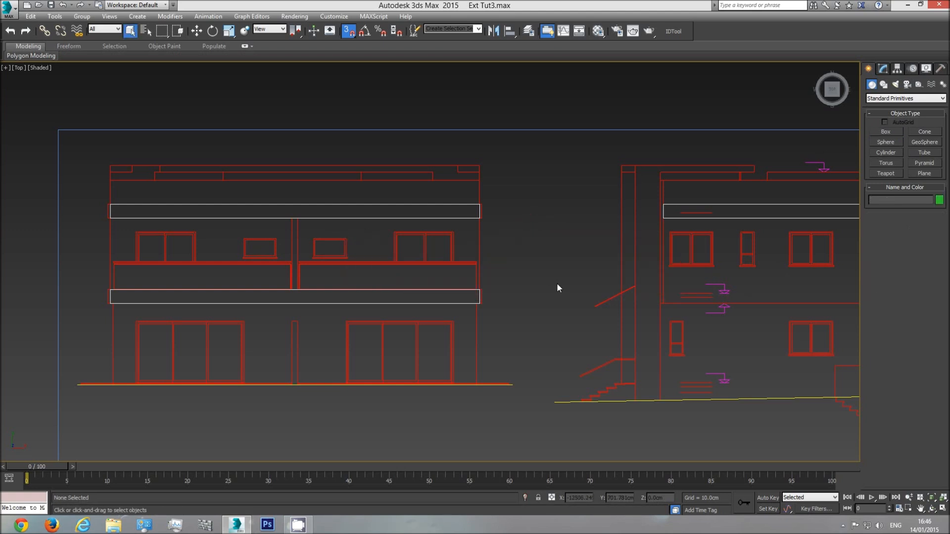
Create a box about 90 cm wide with a length of 135 cm beside the walls in the front view
key(f)
scroll(557, 284, down, 3)
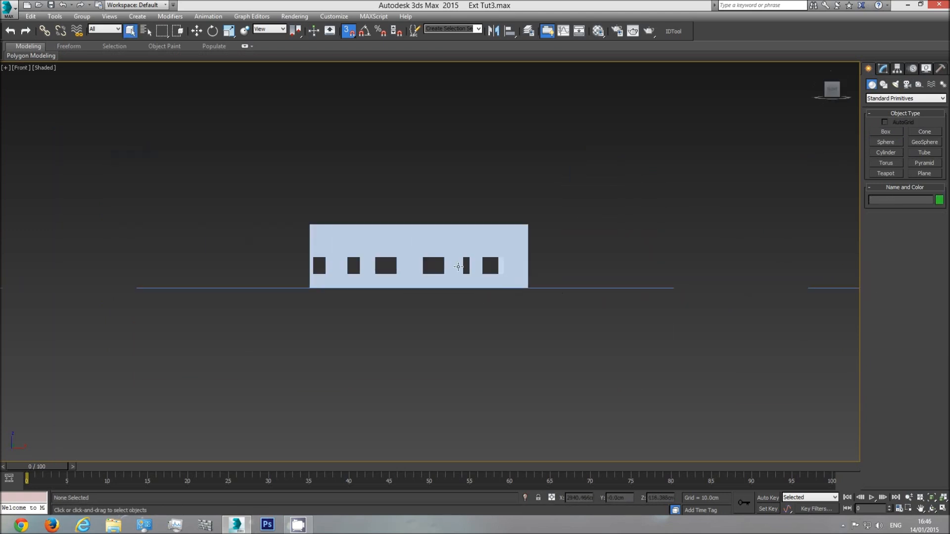
click(887, 132)
drag(536, 287, 549, 257)
text(135)
key(Return)
Copy the 135 cm box further away from the walls and set the copy's length to 205 cm
click(197, 31)
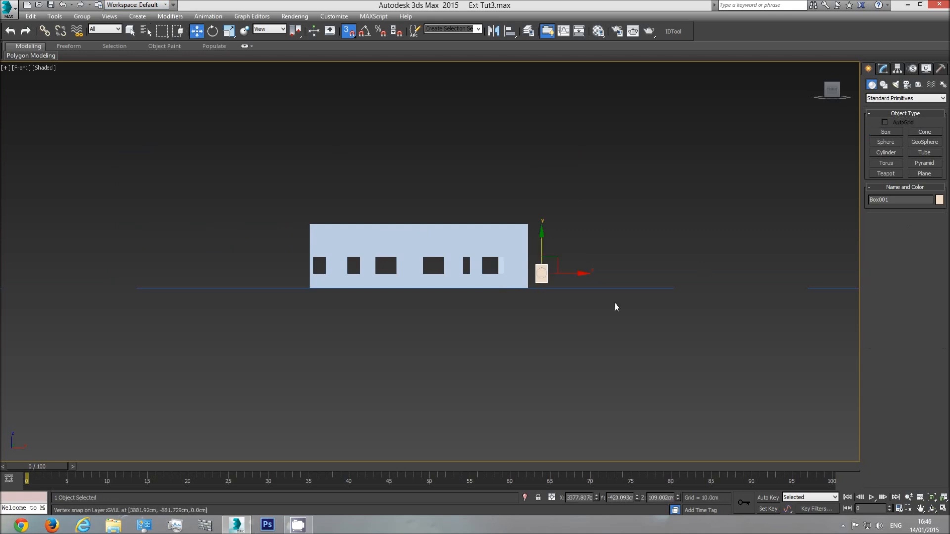
shift+drag(568, 272, 588, 273)
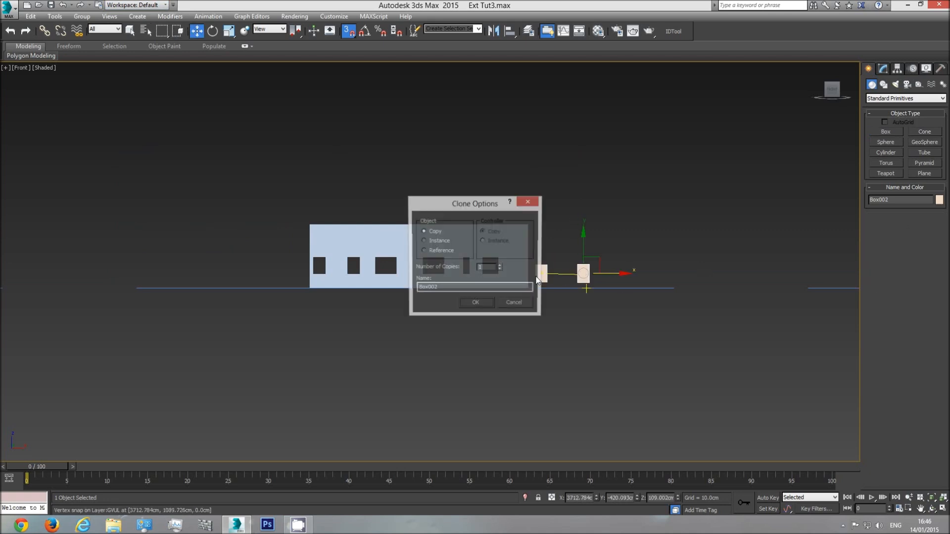
click(476, 302)
click(883, 69)
text(205)
key(Return)
Move both reference boxes vertically with snapping so their bases align with the base of the walls
scroll(569, 257, up, 5)
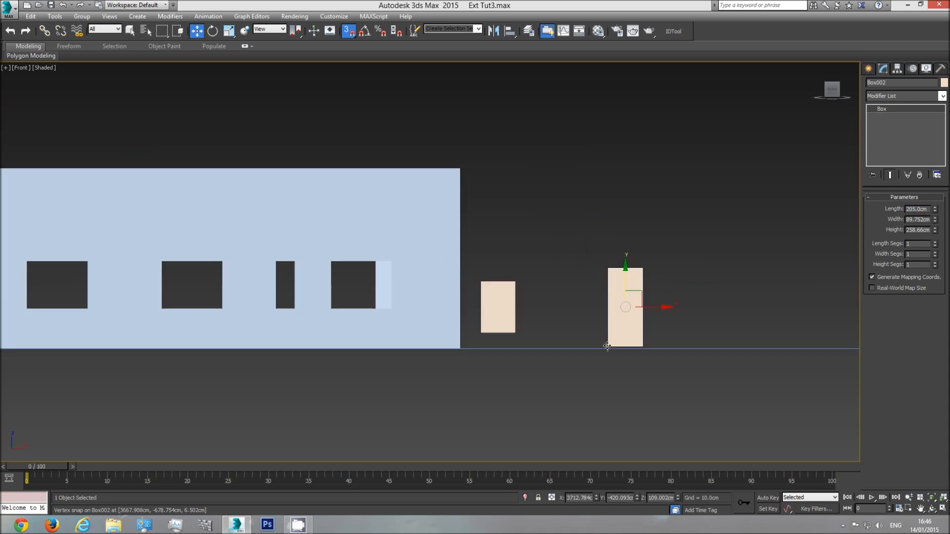
drag(608, 345, 459, 348)
click(505, 303)
drag(483, 333, 462, 347)
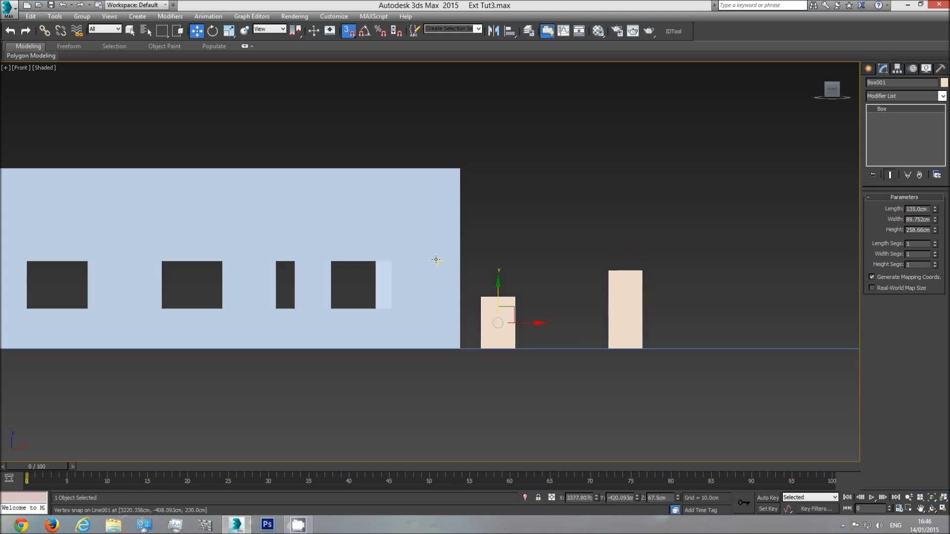
Move both reference boxes together along X past the opposite end of the walls
ctrl+click(632, 303)
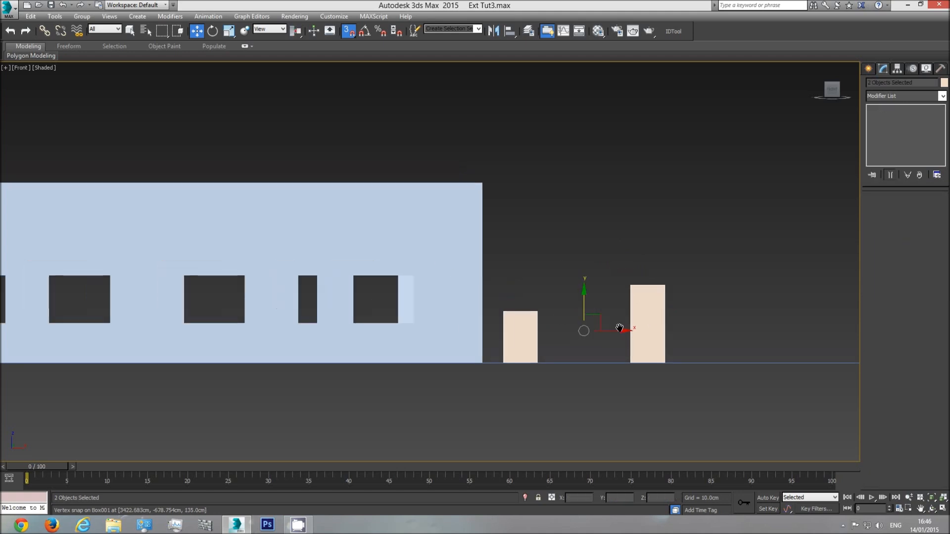
scroll(619, 329, down, 3)
drag(605, 332, 183, 354)
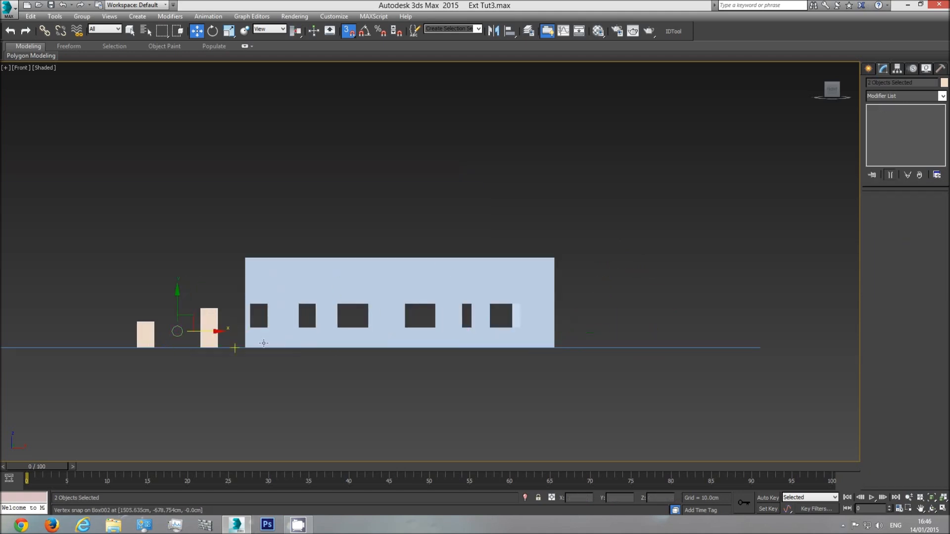
Show the model in perspective with edged faces, viewed towards the facade beside the two reference boxes
key(p)
click(933, 511)
mouse_move(447, 322)
mouse_down()
mouse_move(494, 333)
mouse_move(349, 310)
mouse_up()
key(F4)
scroll(350, 315, up, 3)
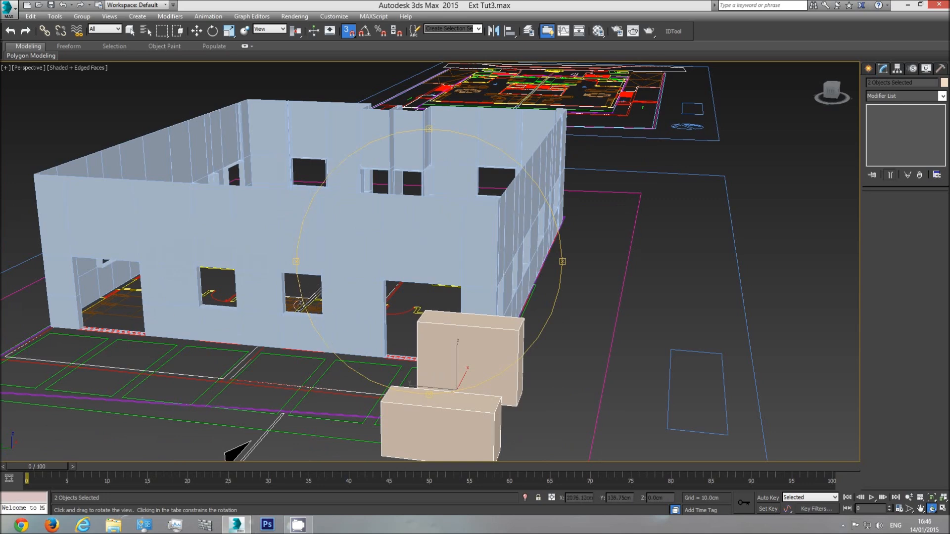
Select the sill polygons of the facade's two small windows and raise them to the top of the 135 cm box
key(w)
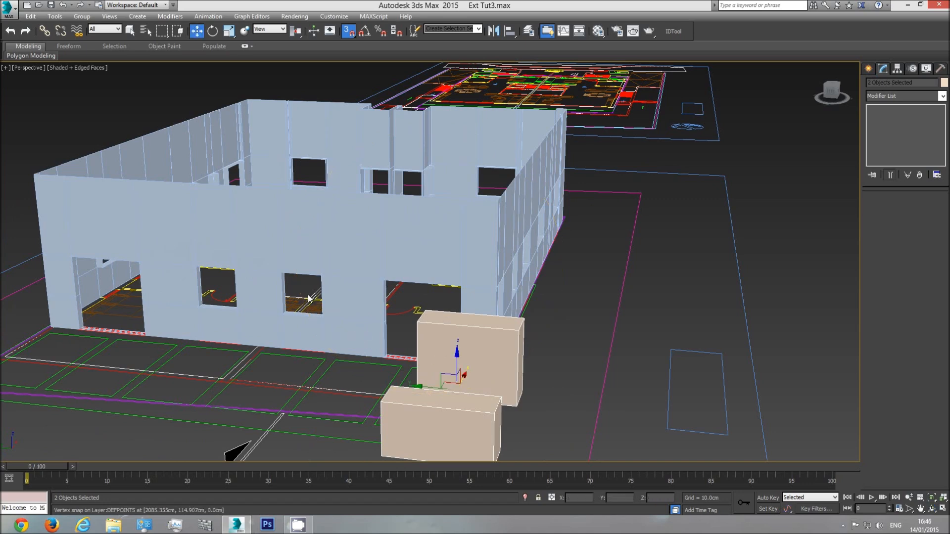
click(367, 297)
click(915, 209)
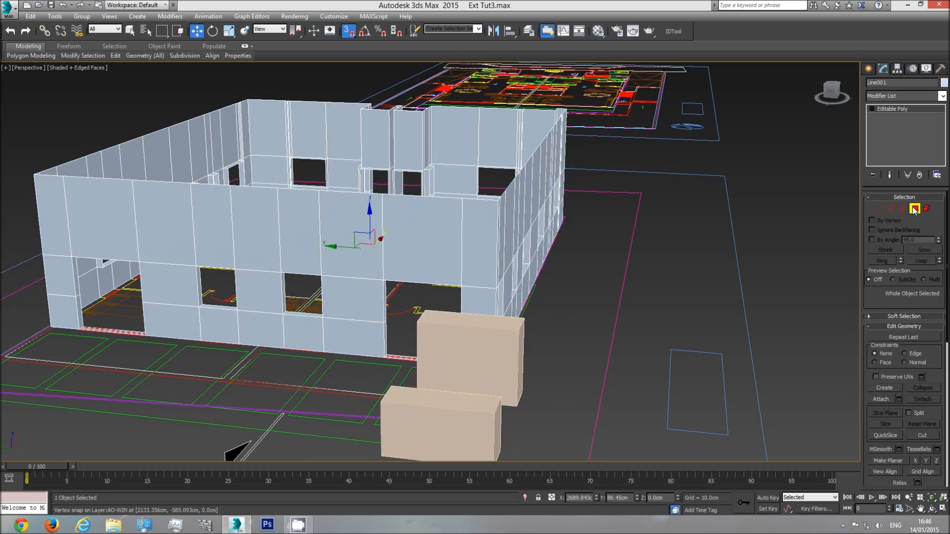
click(301, 318)
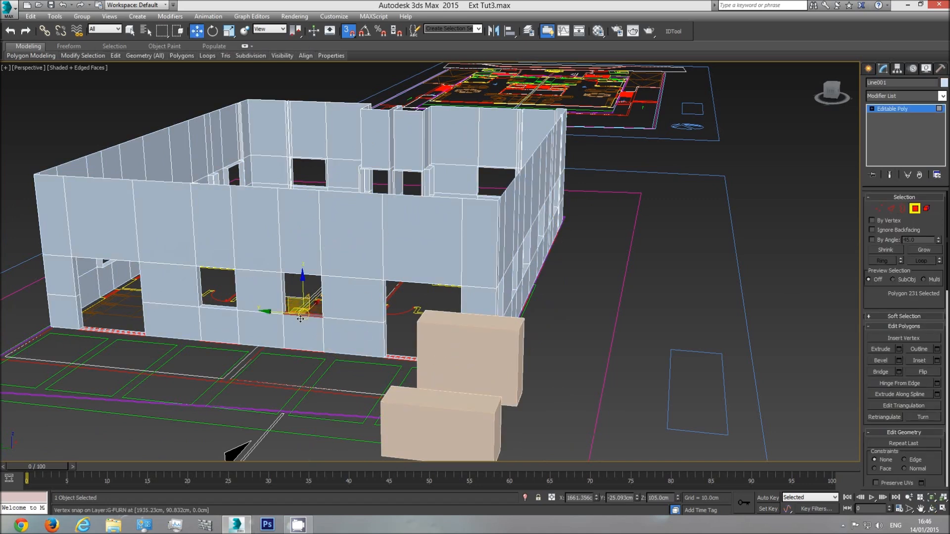
ctrl+click(227, 307)
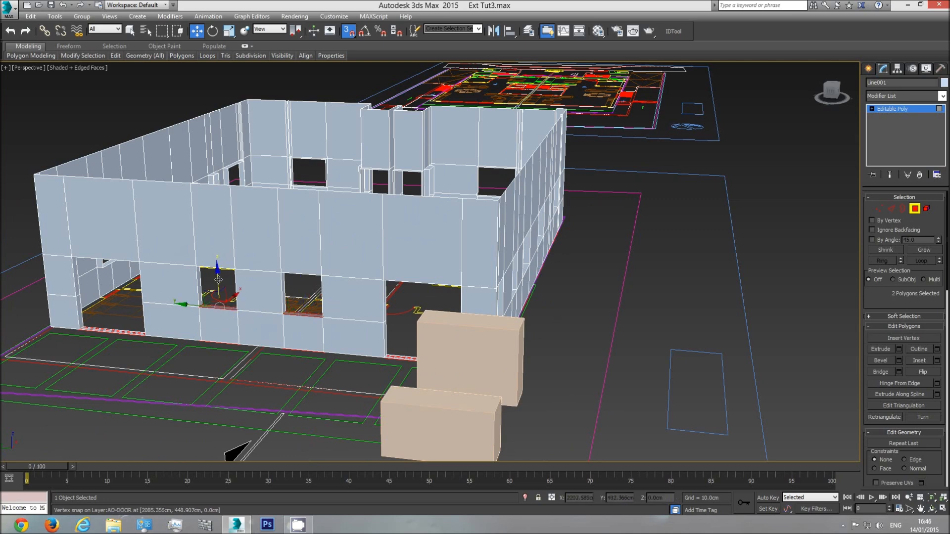
drag(218, 281, 391, 385)
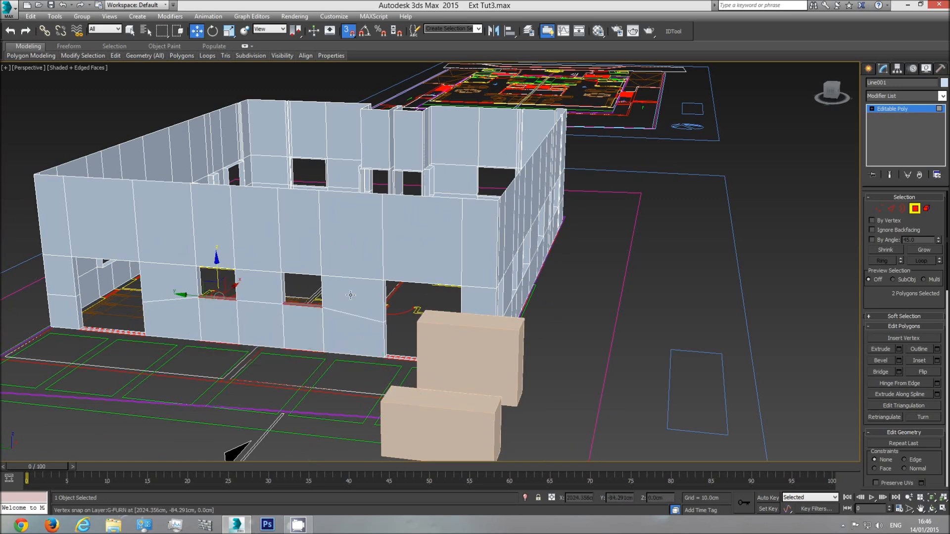
Select the head polygons of the facade's two small windows and lower them to the top of the 205 cm box
key(F3)
scroll(310, 298, up, 5)
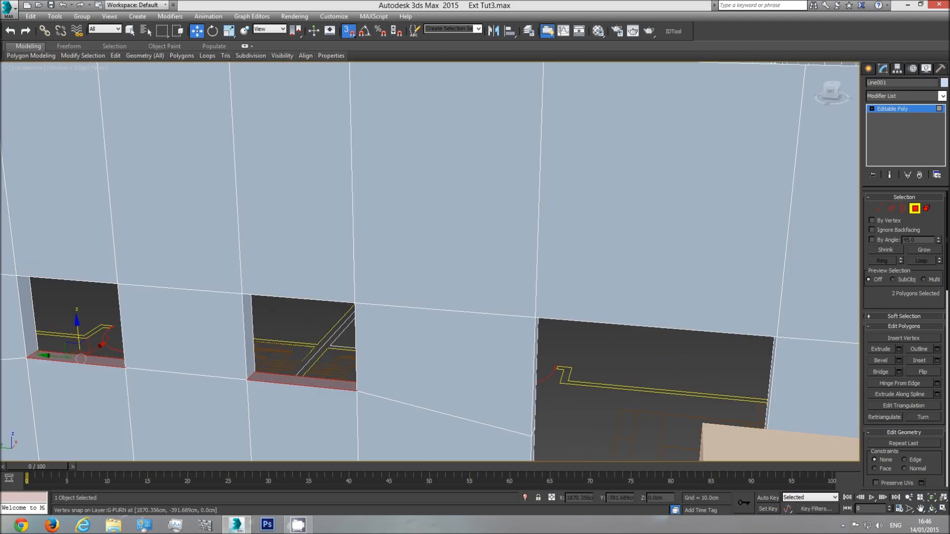
key(ctrl+r)
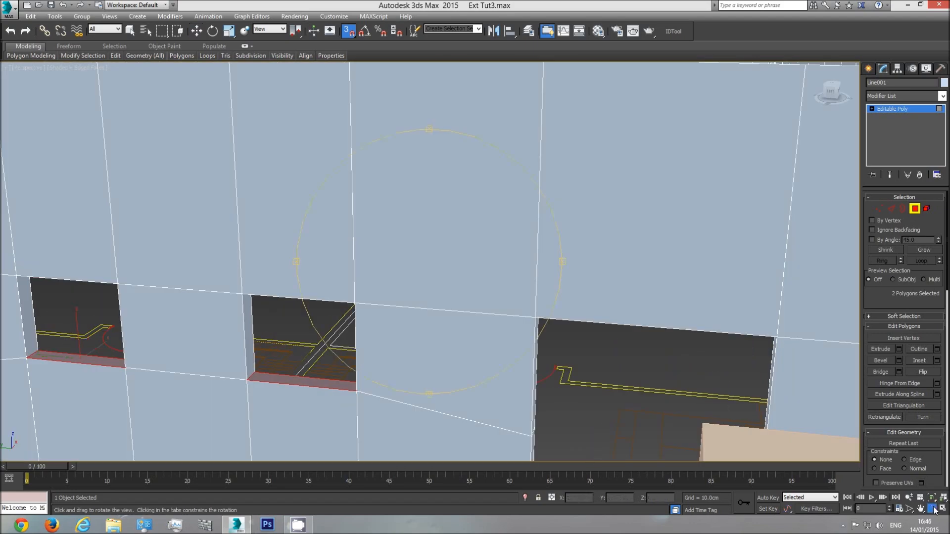
drag(456, 339, 369, 287)
key(w)
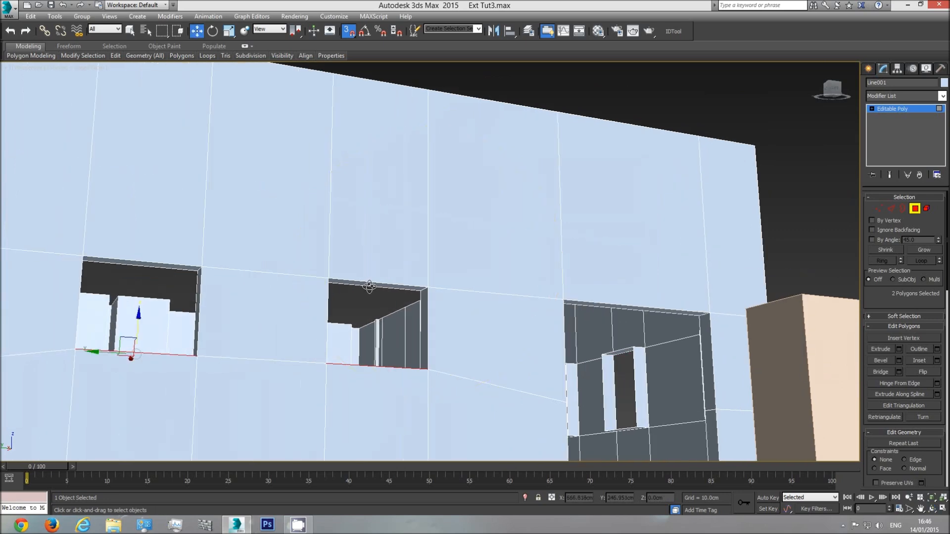
click(370, 285)
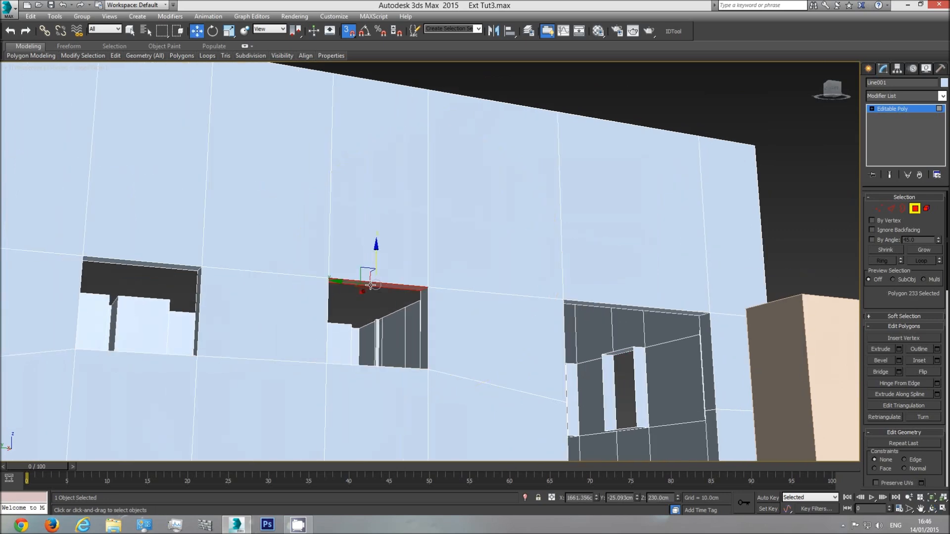
ctrl+click(156, 265)
scroll(241, 286, down, 4)
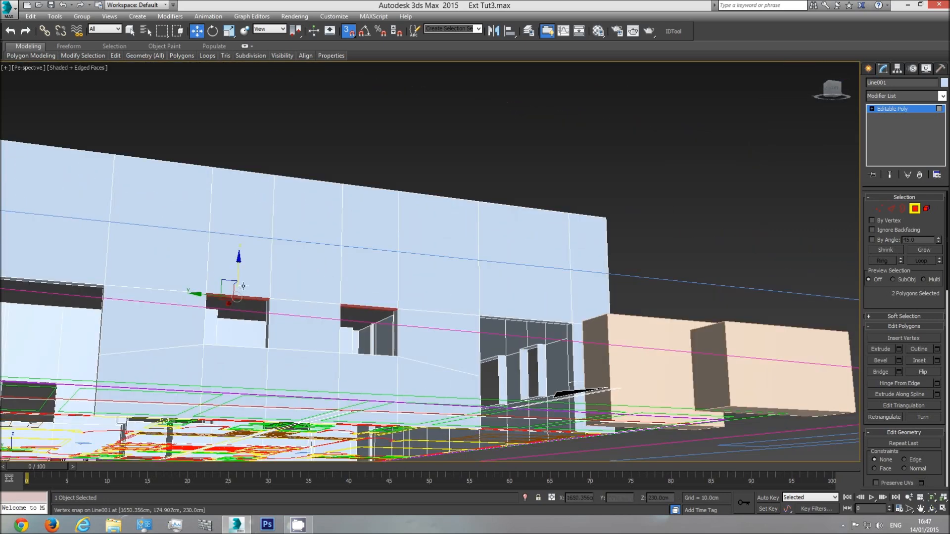
drag(238, 268, 612, 310)
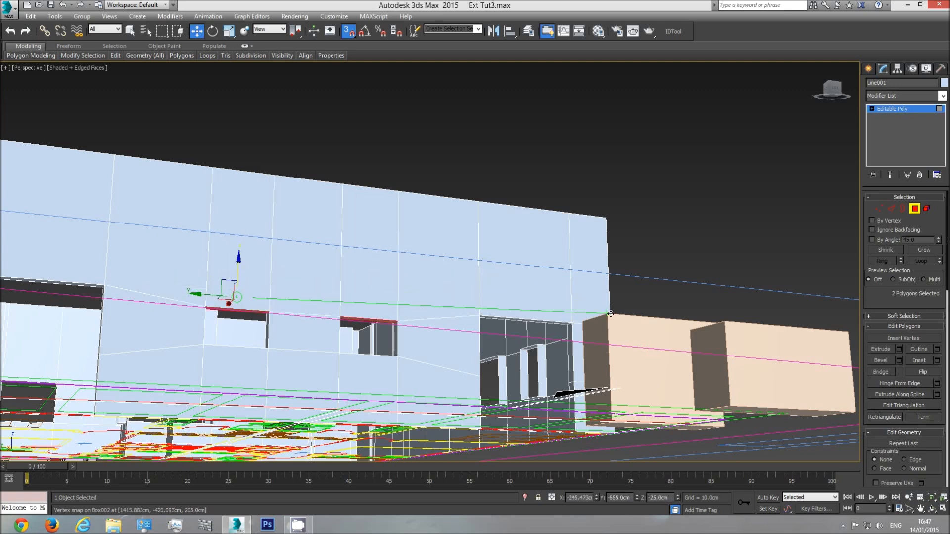
Snap the facade's two selected window-head polygons to the top of the 205 cm box and leave polygon editing
drag(610, 314, 610, 313)
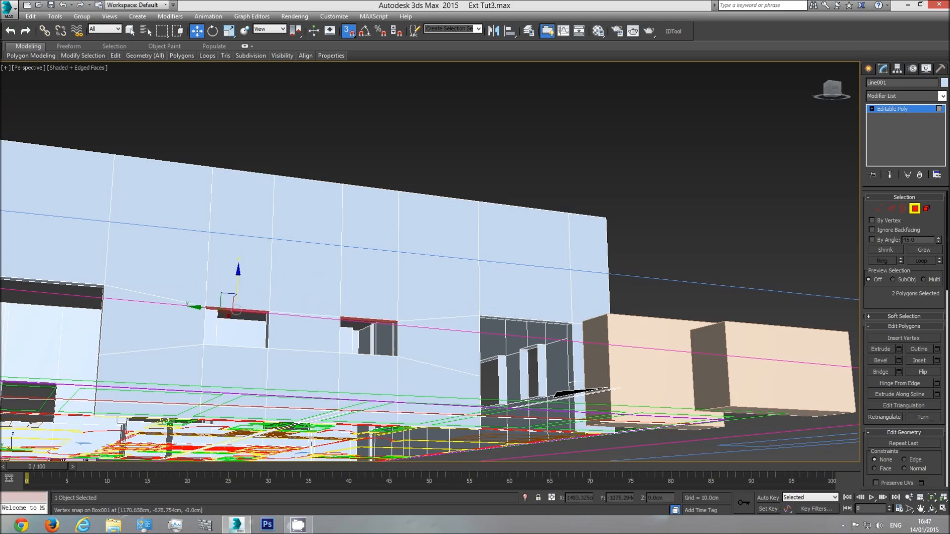
click(930, 511)
mouse_move(446, 357)
mouse_down()
mouse_move(426, 341)
mouse_move(488, 374)
mouse_move(440, 349)
mouse_up()
scroll(442, 336, down, 4)
right_click(445, 321)
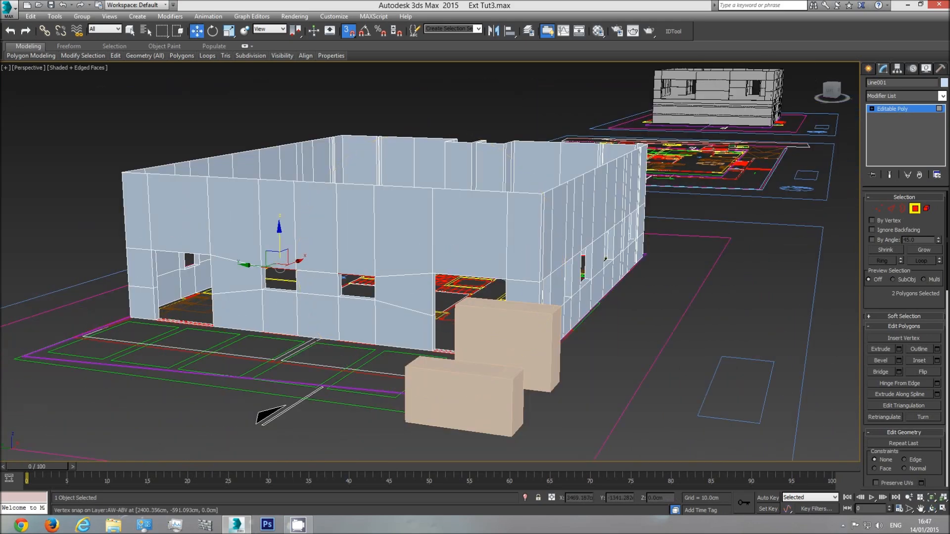
click(913, 212)
Delete the 205 cm and 135 cm reference boxes beside the facade
click(522, 341)
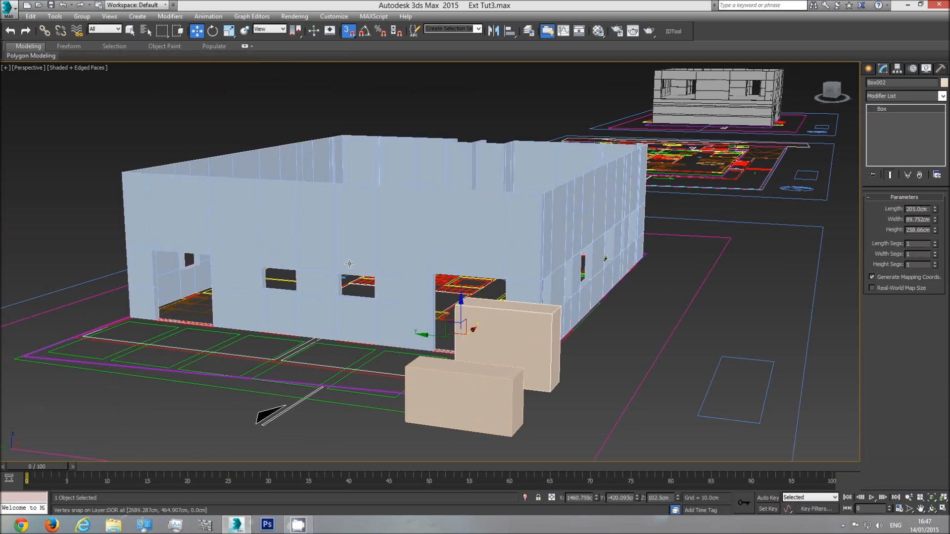
click(480, 371)
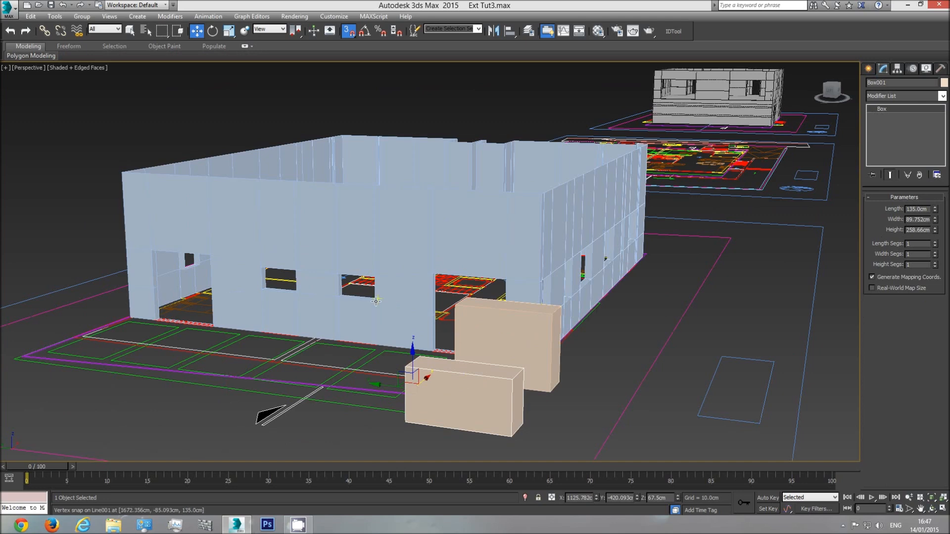
click(534, 329)
key(Delete)
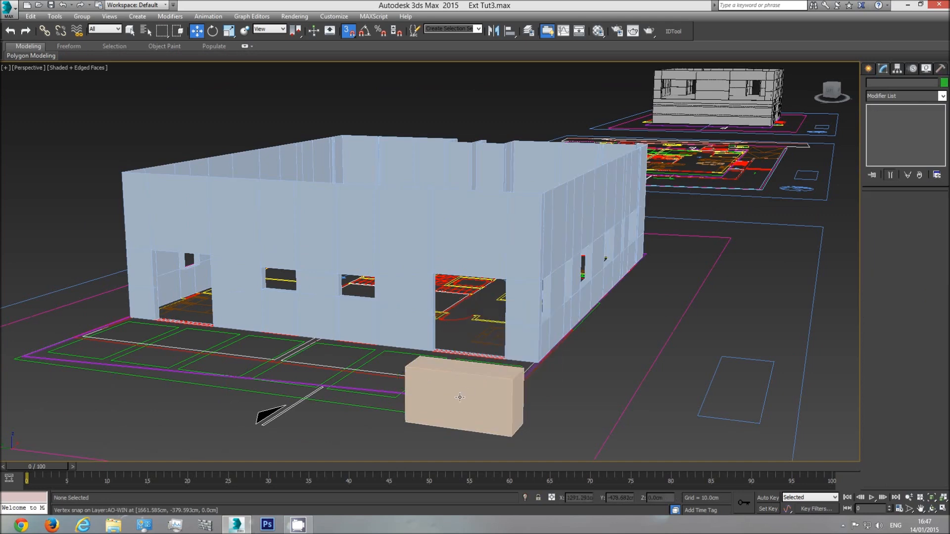
click(461, 396)
key(Delete)
middle_drag(469, 333, 491, 350)
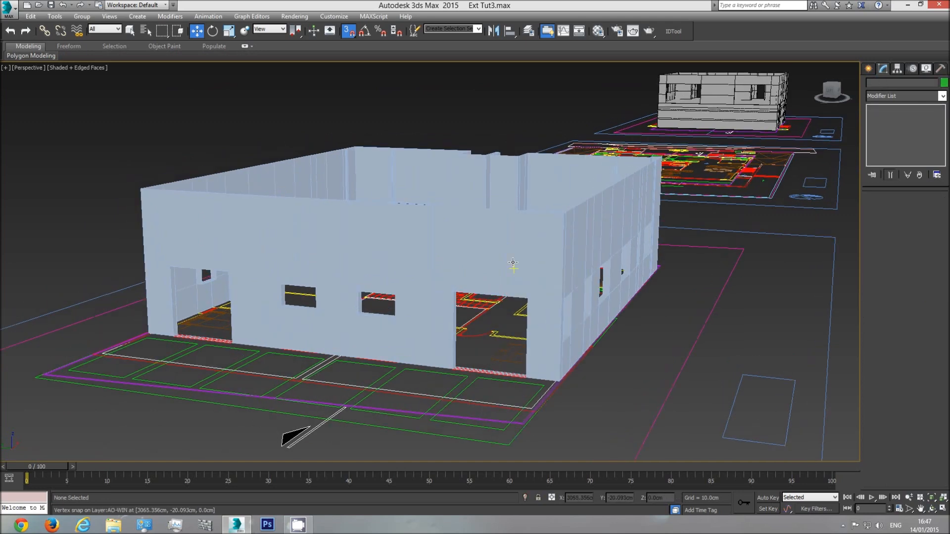
Set the walls' object colour to black, assign them the material named base, and deselect them
click(509, 265)
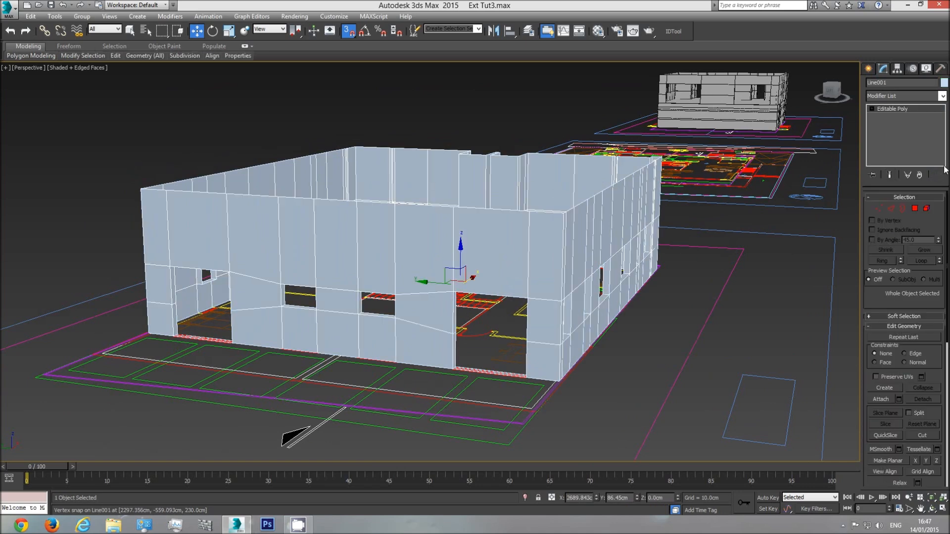
click(944, 83)
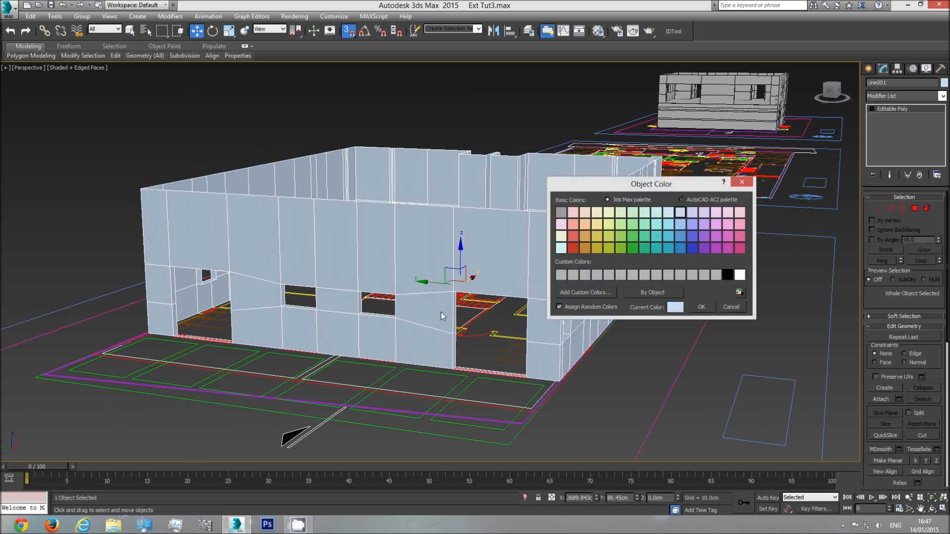
click(702, 307)
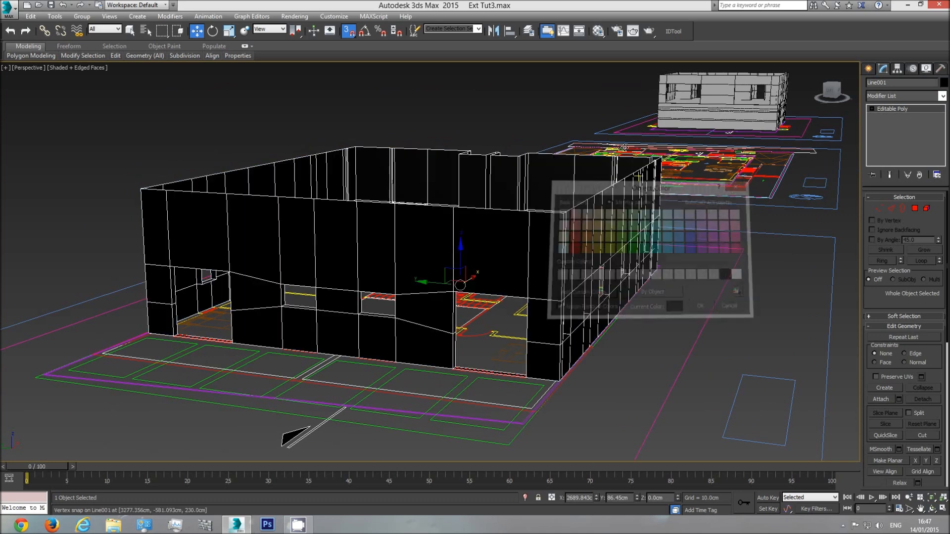
click(596, 32)
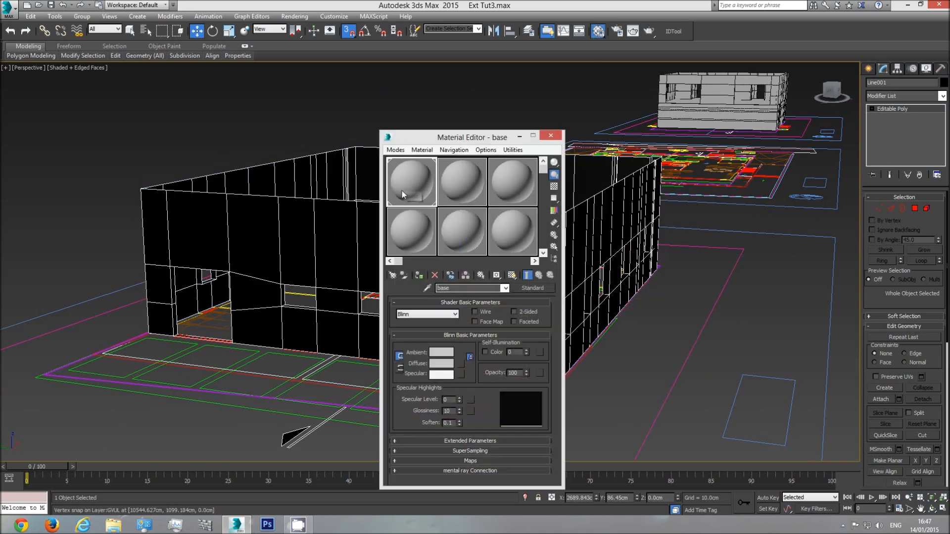
click(419, 275)
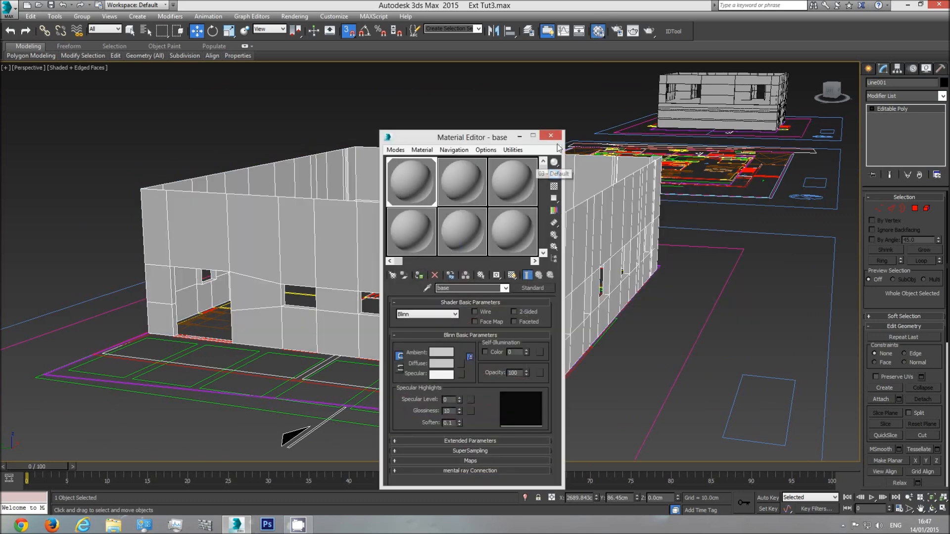
click(551, 135)
click(645, 351)
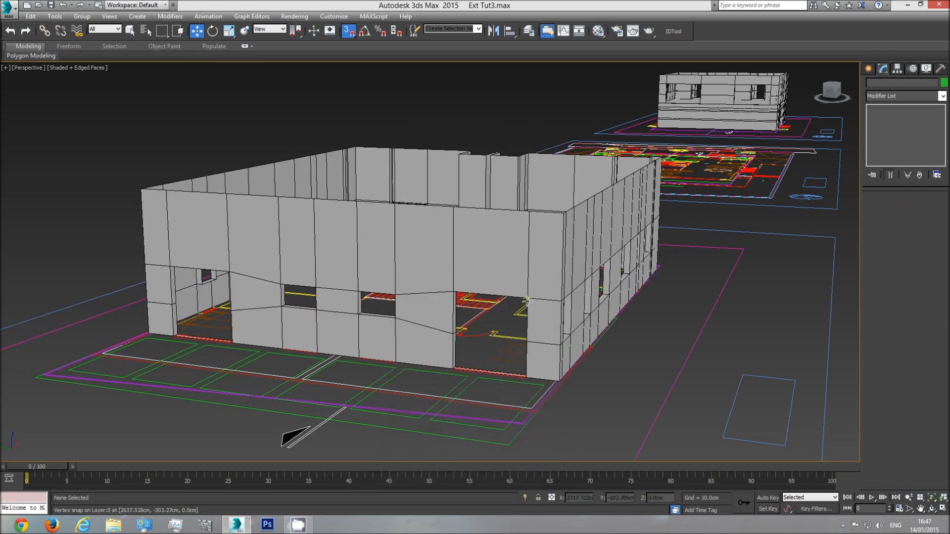
Measure the upper storey's height on the lower side elevation with a temporary box between its floor and ceiling level marks
key(ctrl+r)
drag(488, 288, 397, 339)
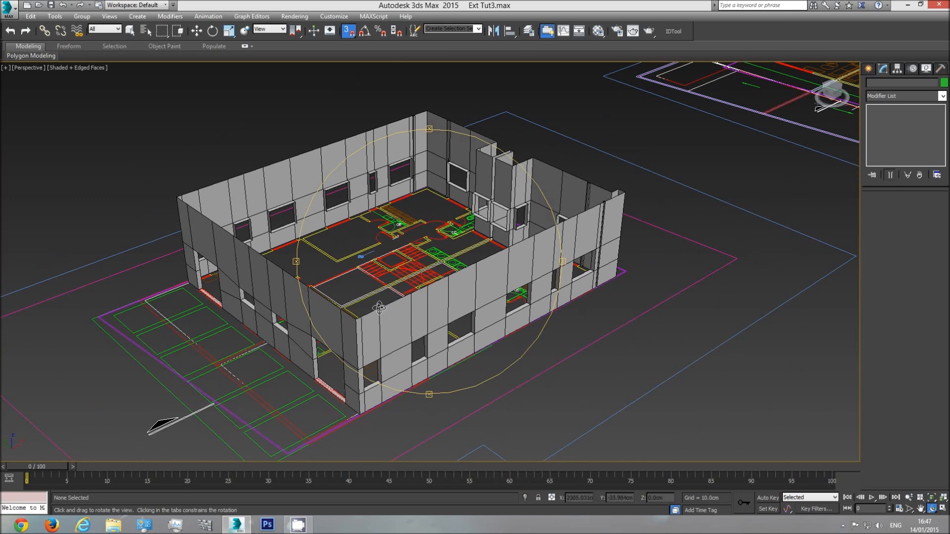
drag(369, 313, 469, 310)
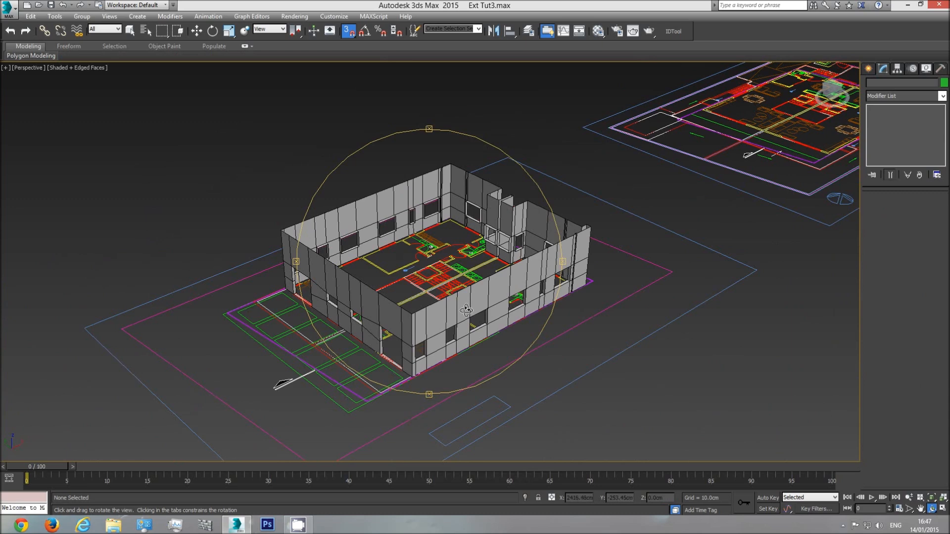
key(t)
scroll(454, 325, down, 4)
middle_drag(467, 336, 426, 293)
scroll(528, 323, up, 5)
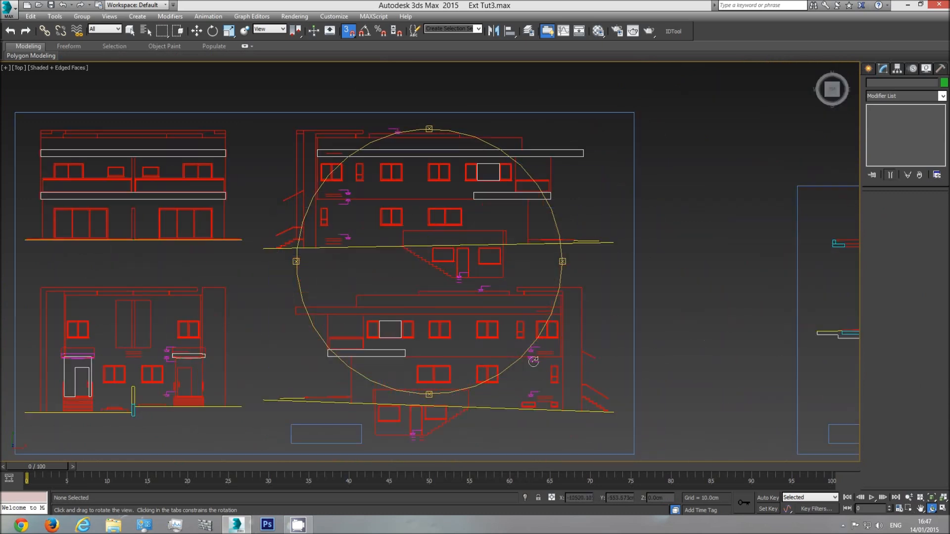
click(868, 68)
click(885, 132)
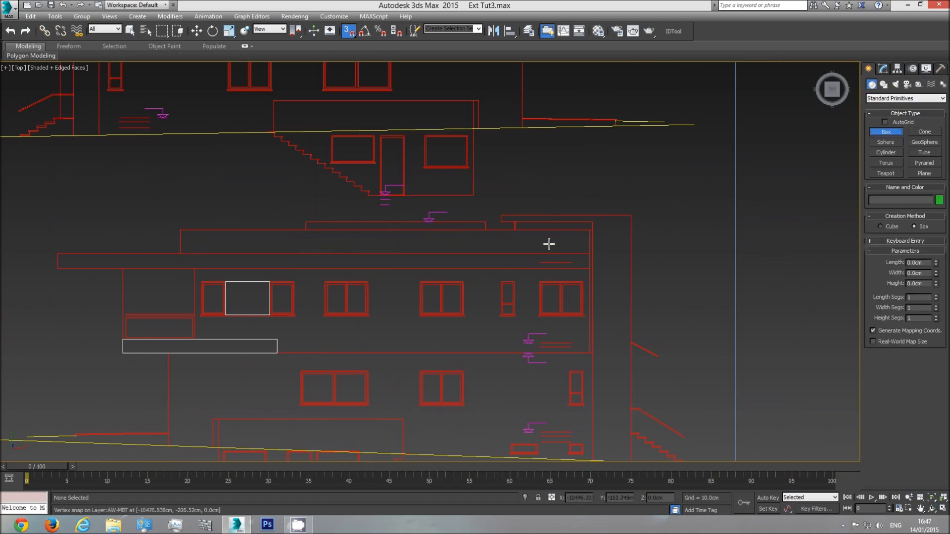
scroll(544, 253, down, 2)
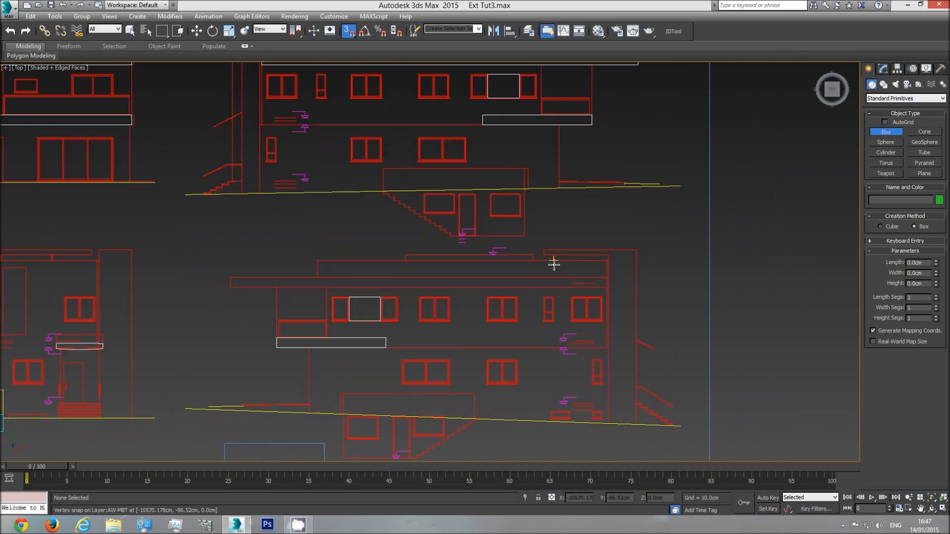
key(z)
middle_drag(203, 212, 204, 254)
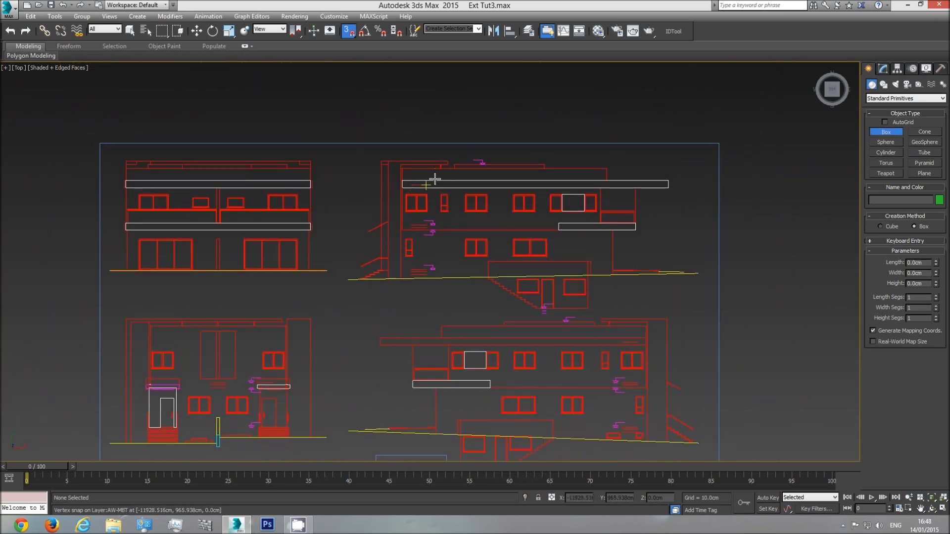
middle_drag(435, 178, 436, 193)
middle_drag(632, 365, 560, 301)
scroll(559, 300, up, 4)
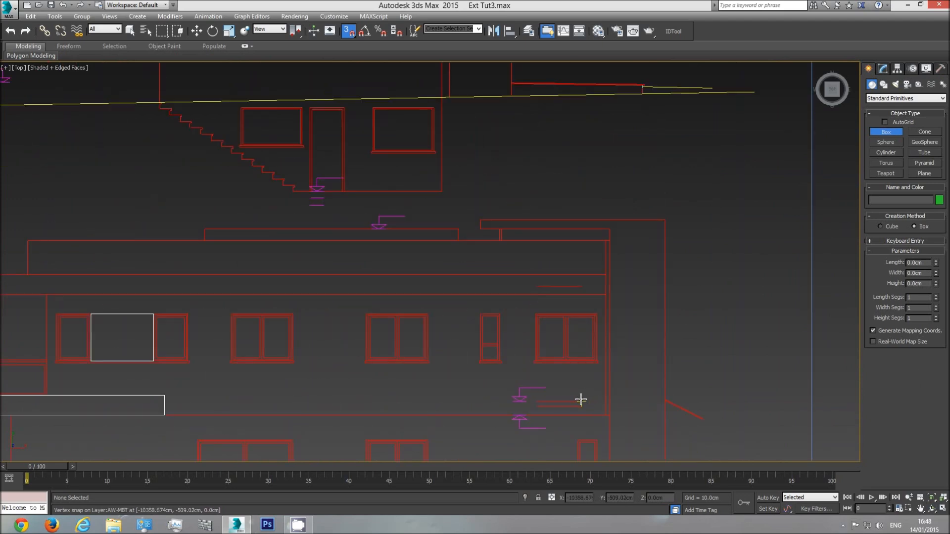
drag(581, 399, 533, 285)
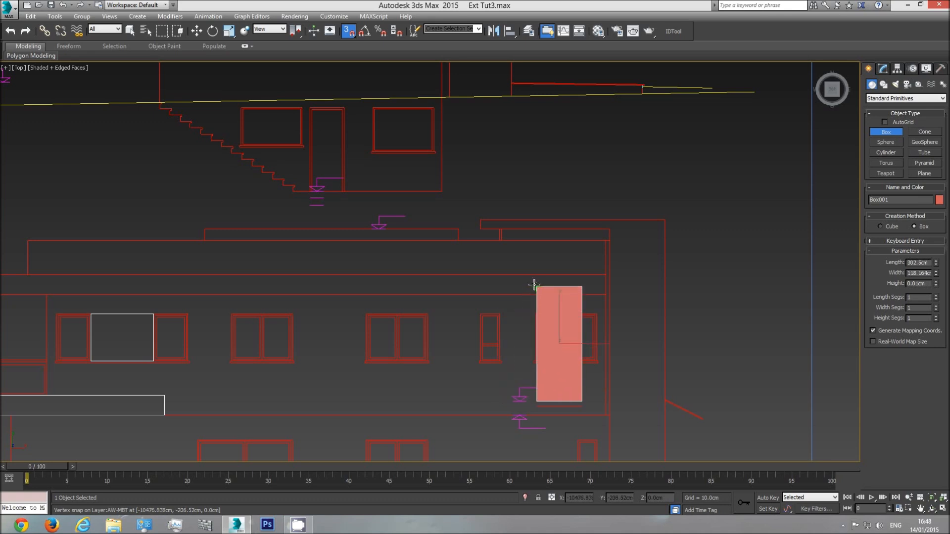
right_click(537, 216)
middle_drag(516, 286, 505, 308)
scroll(491, 288, down, 2)
In the front view, create a box beside the walls, about 142 cm wide and 486 cm deep, with a length of 302.5 cm
key(f)
scroll(506, 308, down, 5)
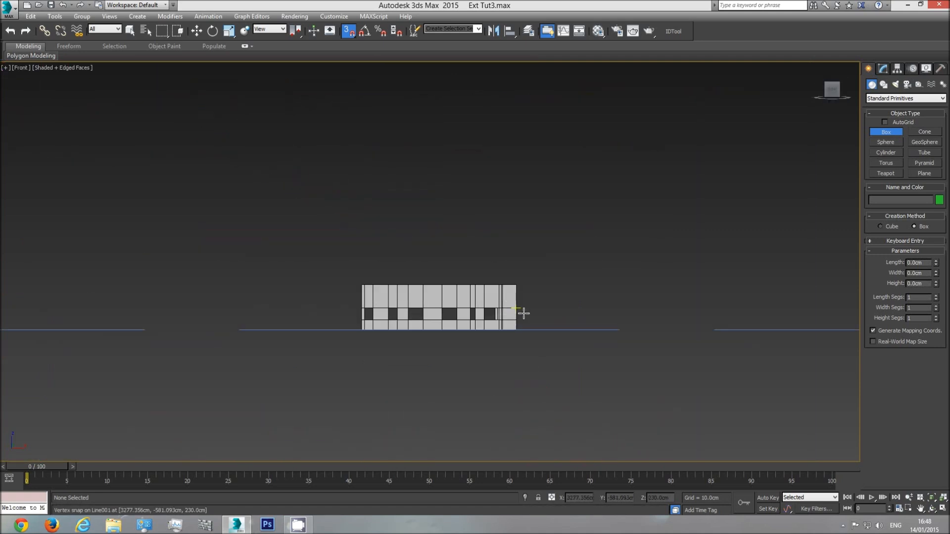
drag(534, 329, 549, 280)
click(556, 234)
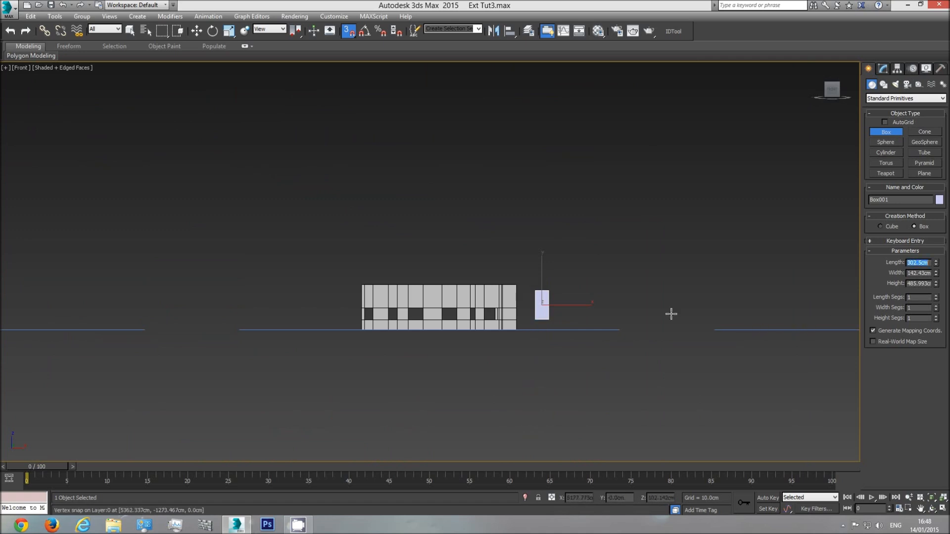
Move the 302.5 cm box close to the end of the walls and align its underside with the wall base
click(196, 31)
middle_drag(494, 322, 496, 297)
scroll(497, 297, up, 5)
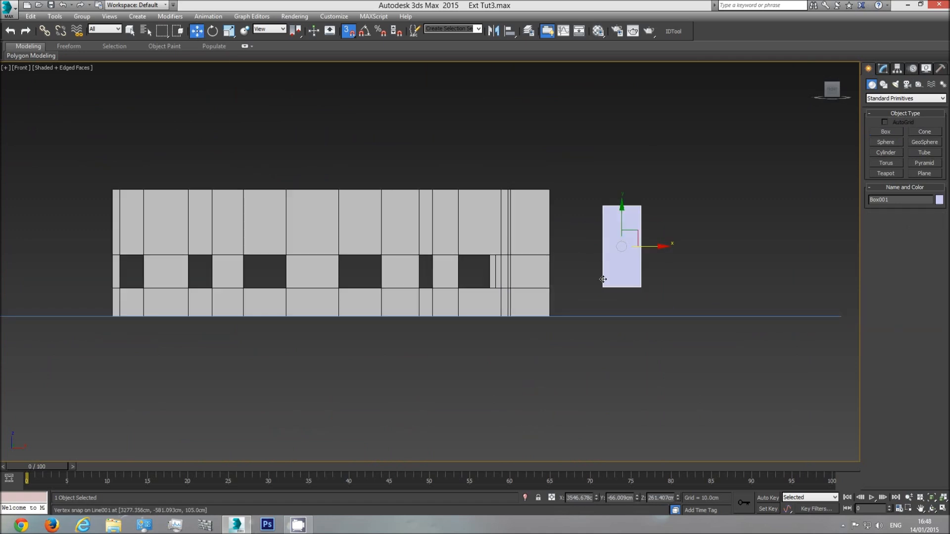
mouse_move(603, 287)
mouse_down()
mouse_move(568, 303)
mouse_move(586, 280)
mouse_up()
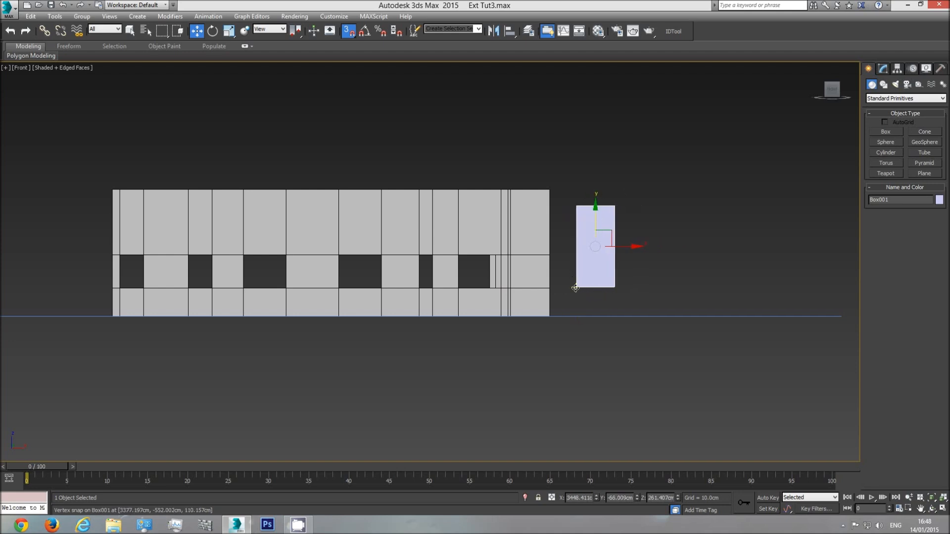
drag(575, 288, 551, 315)
Select the walls' top row of vertices and lower it to the top of the 302.5 cm box
click(538, 227)
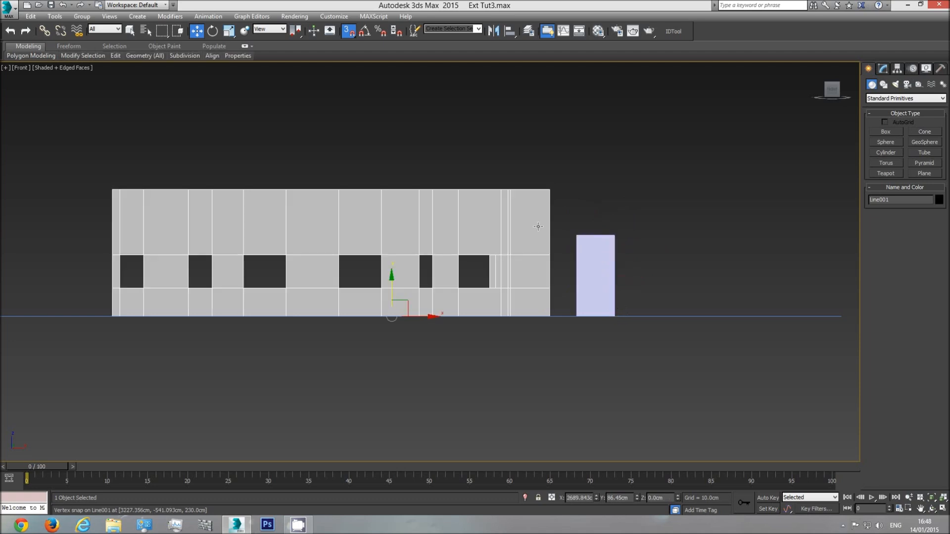
click(884, 73)
click(879, 207)
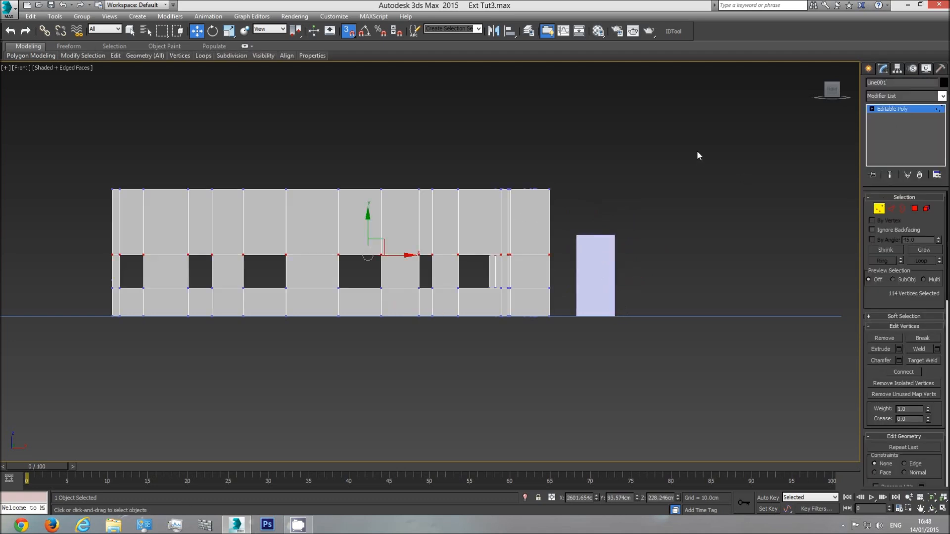
drag(154, 200, 71, 210)
drag(391, 154, 575, 232)
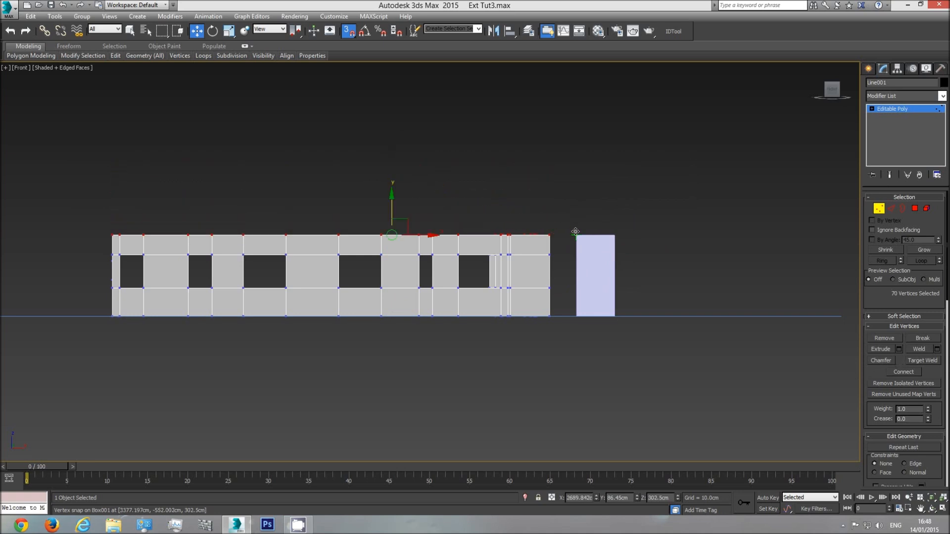
Leave vertex editing on the walls and delete the 302.5 cm reference box
click(890, 108)
click(599, 262)
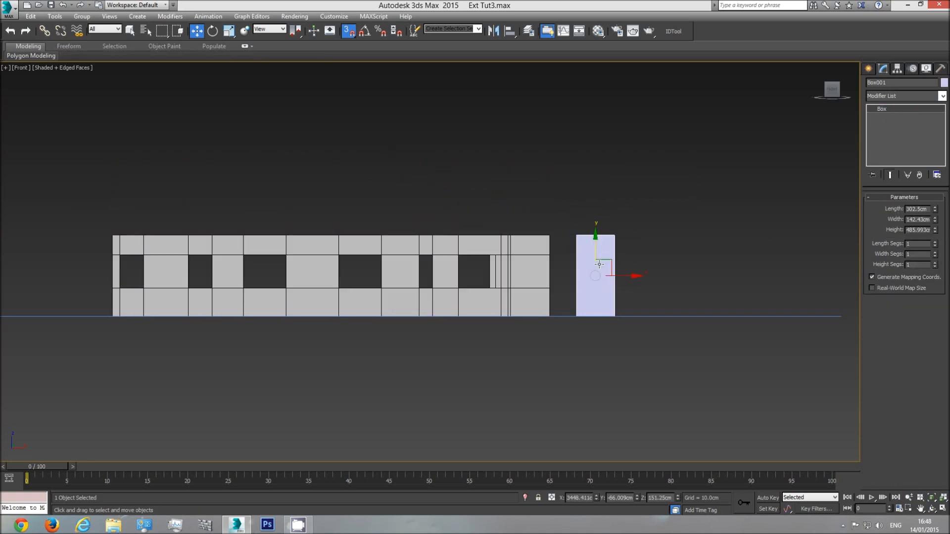
key(Delete)
Select the walls in perspective and examine their height and openings from several angles
key(p)
click(498, 234)
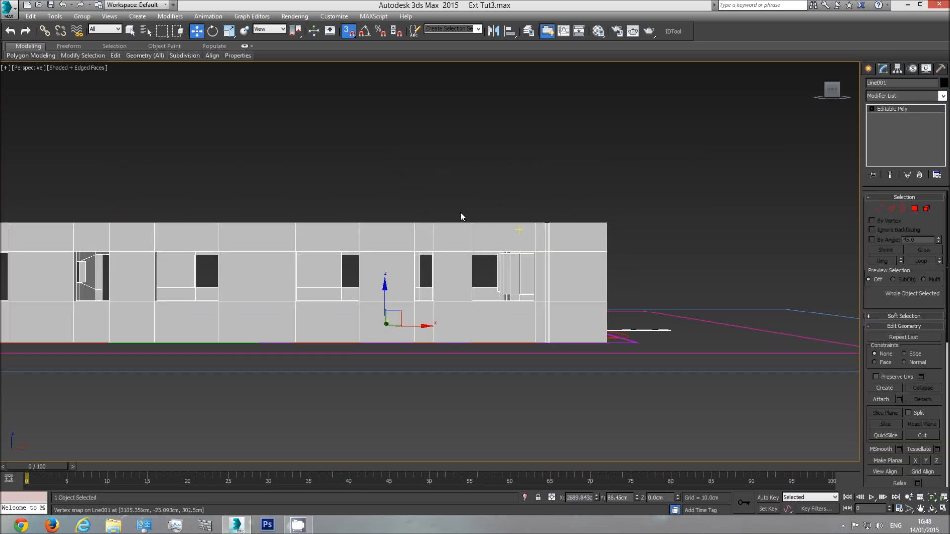
click(932, 508)
drag(479, 297, 399, 307)
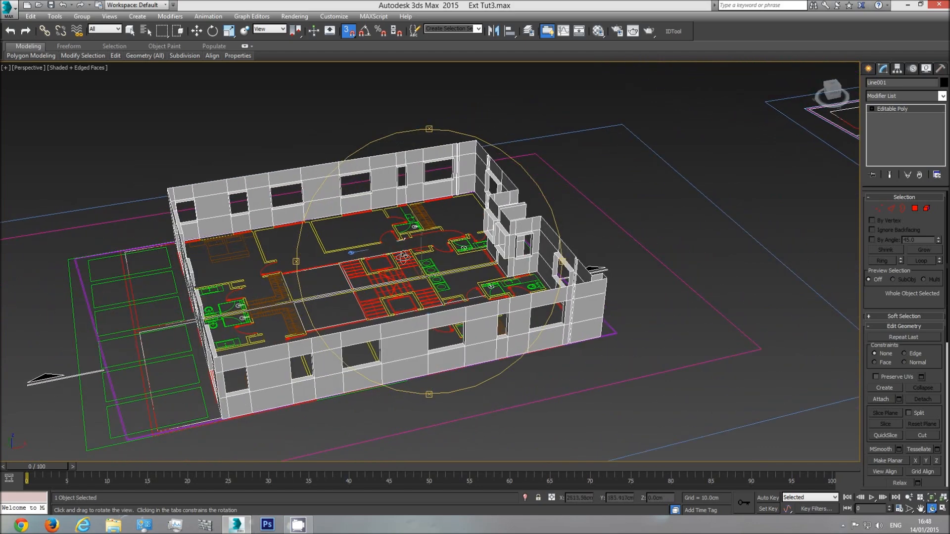
drag(364, 288, 440, 314)
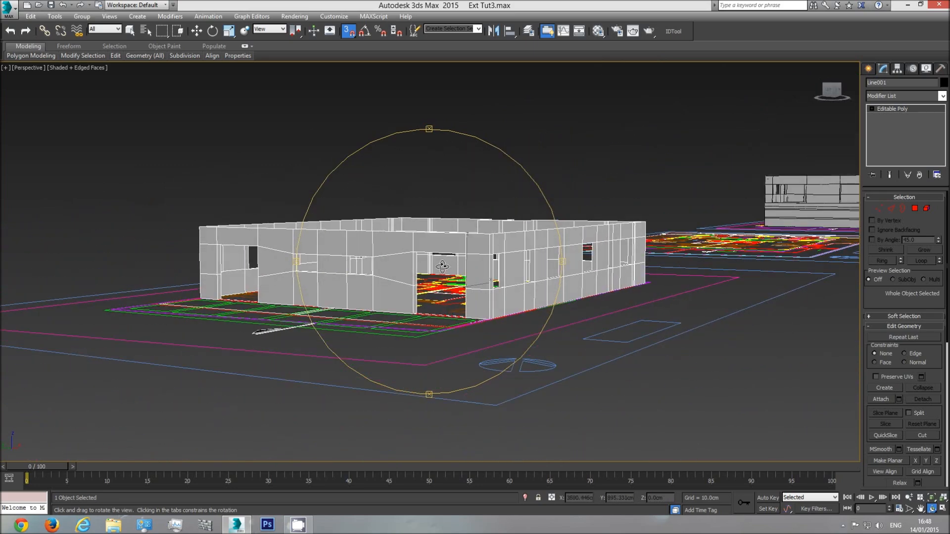
drag(475, 276, 455, 306)
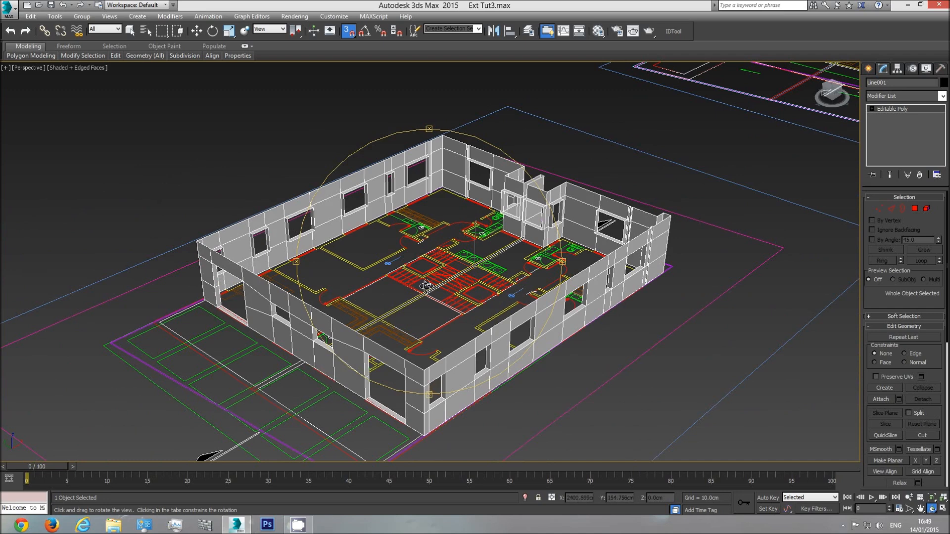
key(t)
key(z)
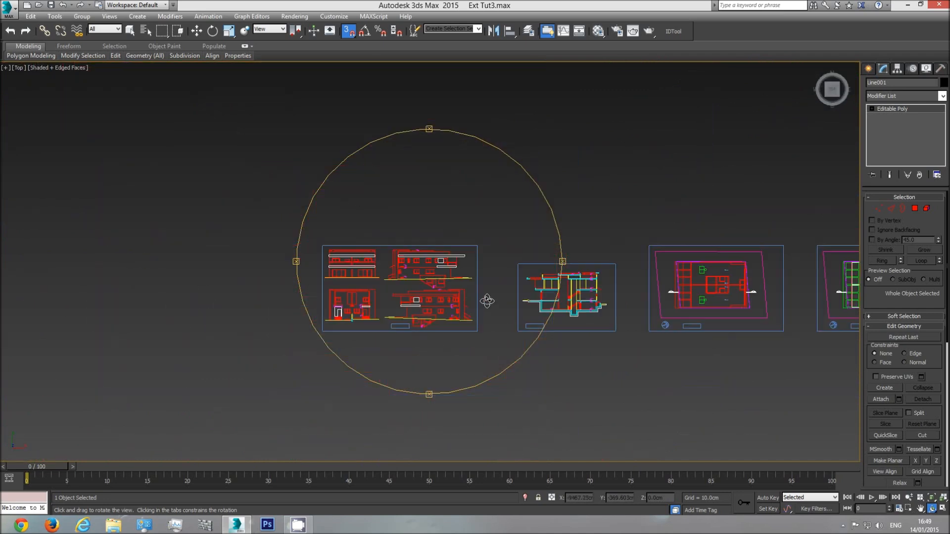
scroll(474, 286, up, 10)
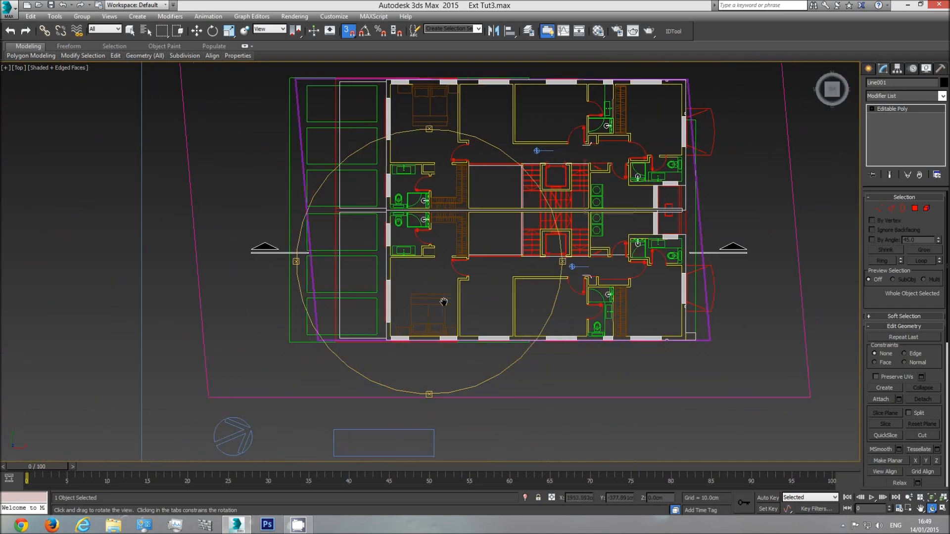
click(869, 69)
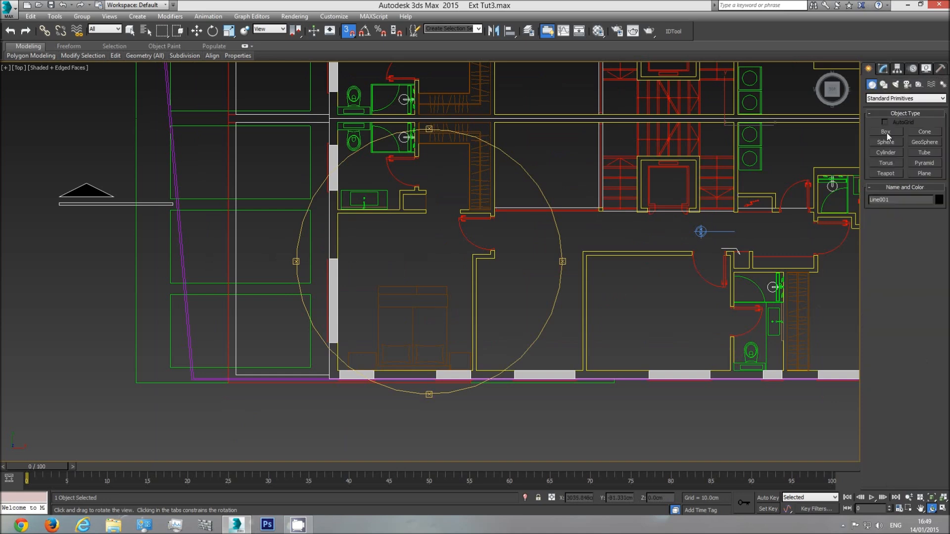
click(884, 86)
click(886, 139)
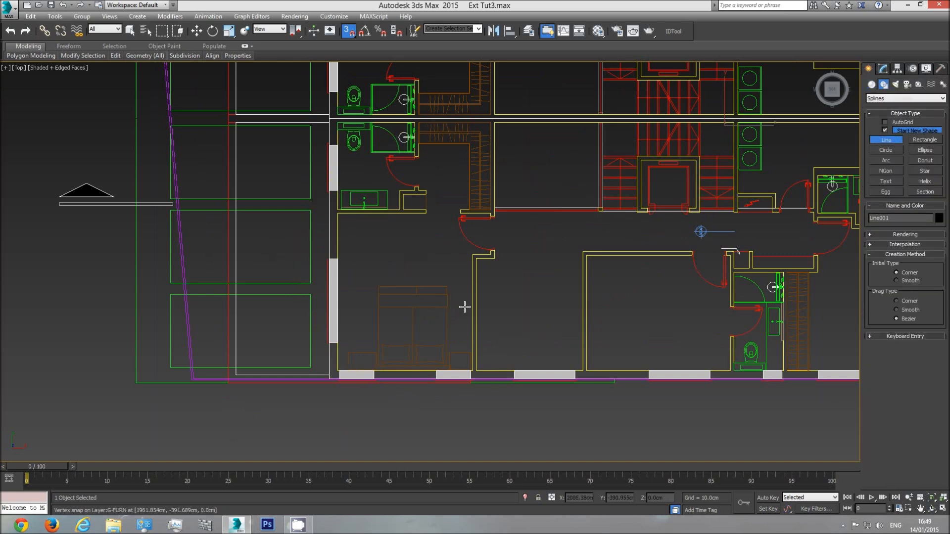
click(338, 213)
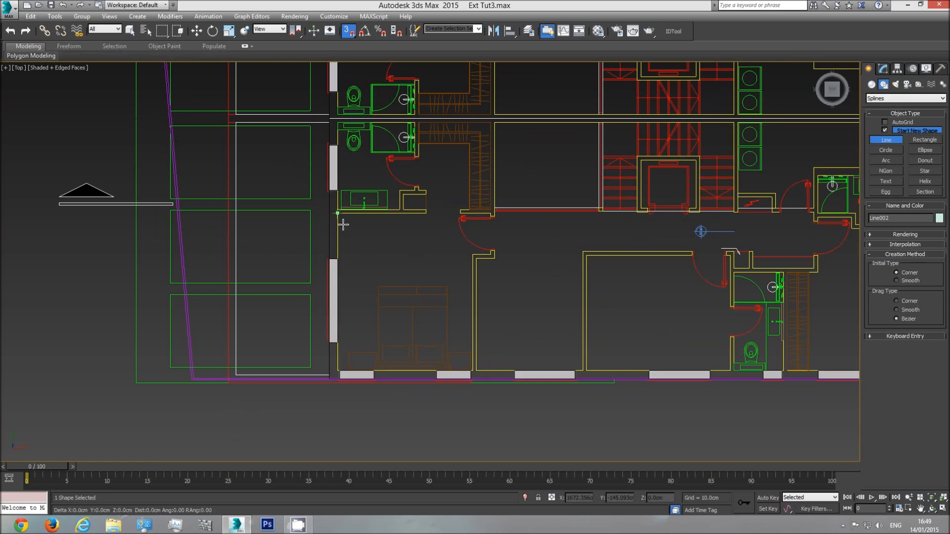
click(338, 259)
click(337, 343)
right_click(415, 265)
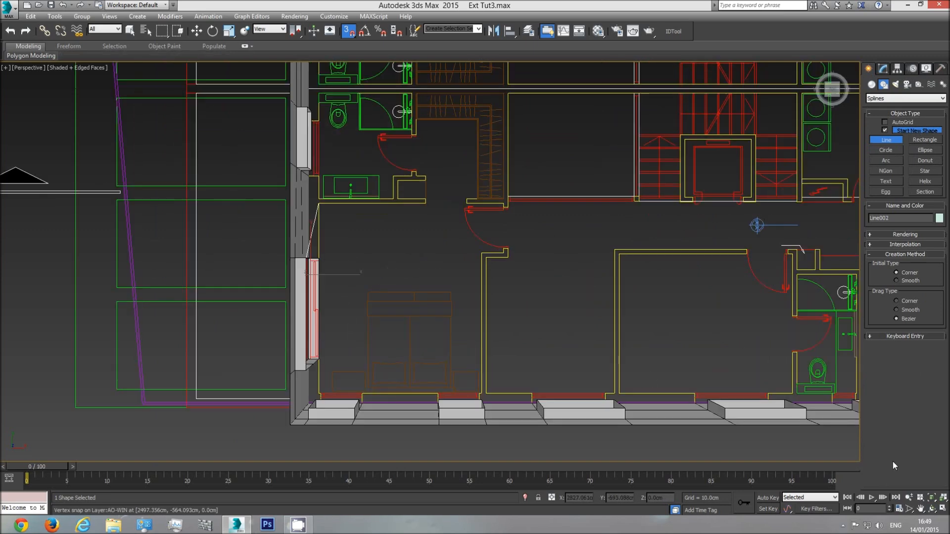
click(933, 509)
drag(412, 278, 357, 253)
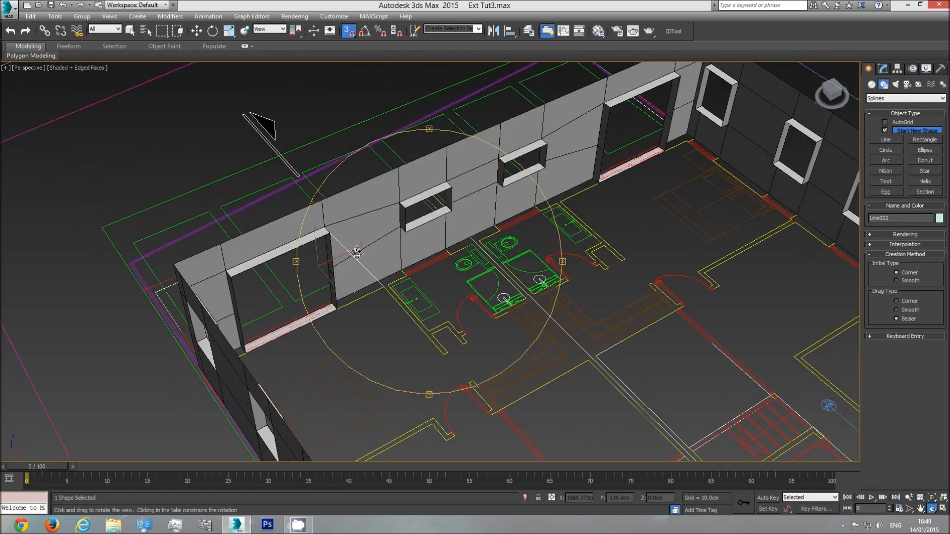
right_click(324, 238)
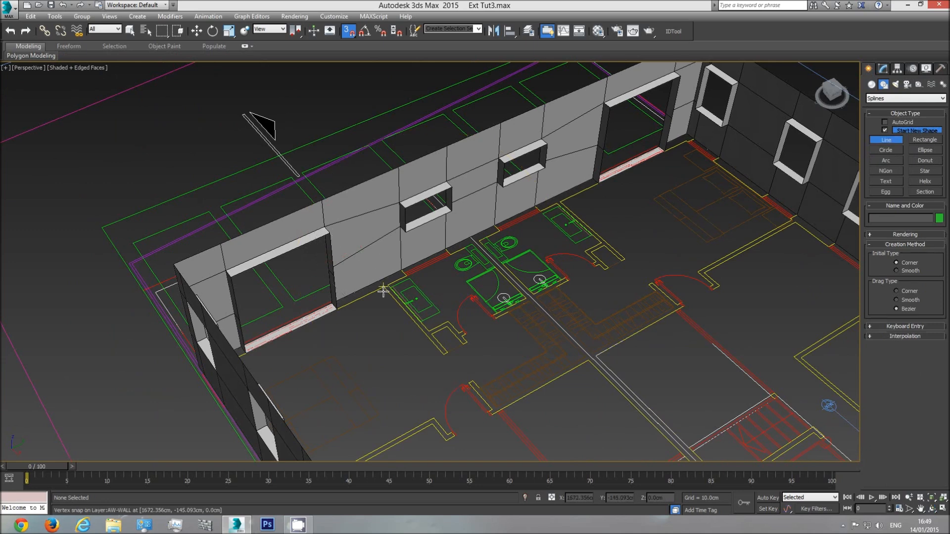
Rename the wall object to "Ext walls lvl2" and hide it
click(131, 31)
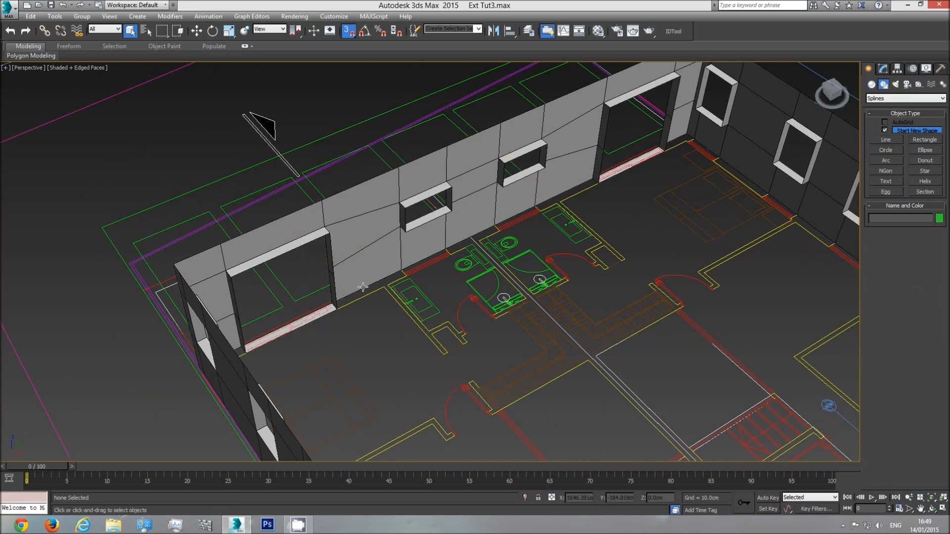
click(366, 227)
right_click(366, 227)
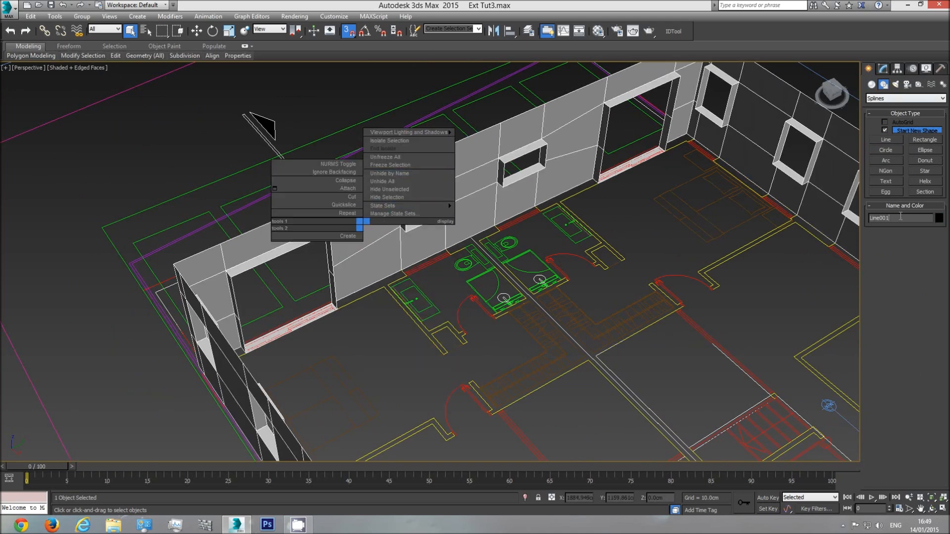
text(Ext walls lvl2)
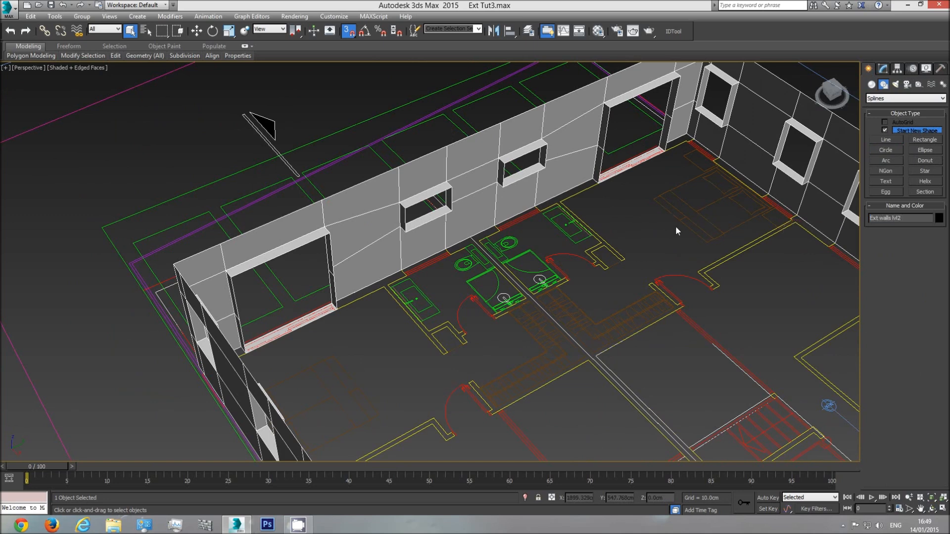
right_click(453, 188)
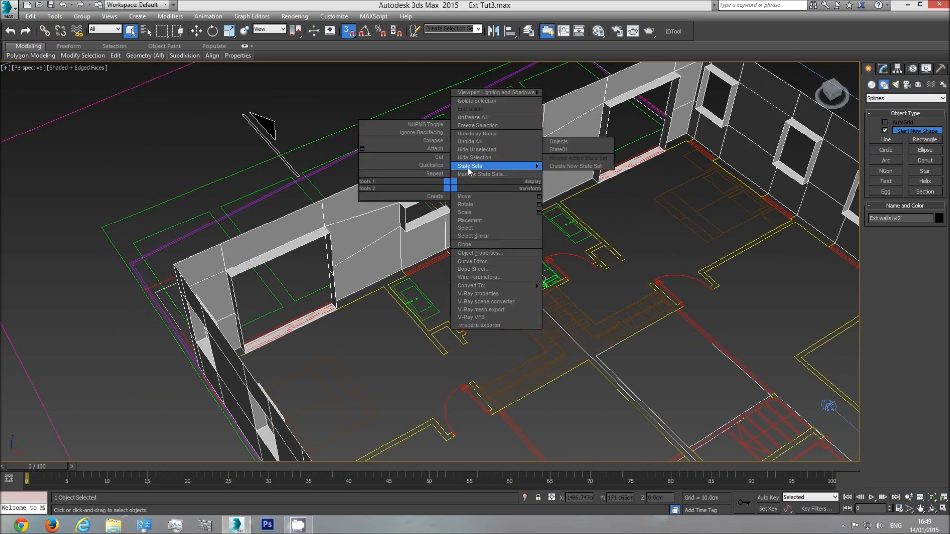
click(471, 159)
In the top view, start a snapped line at the upper bedroom's inner corner and trace the exterior wall's inner face past the window opening
key(t)
scroll(489, 268, down, 6)
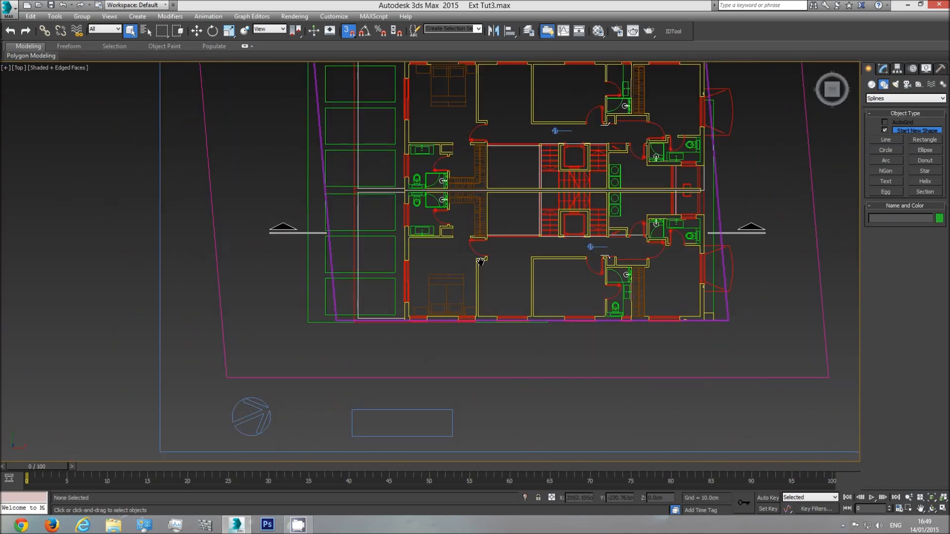
mouse_move(384, 260)
middle_down()
mouse_move(567, 273)
mouse_move(366, 285)
middle_up()
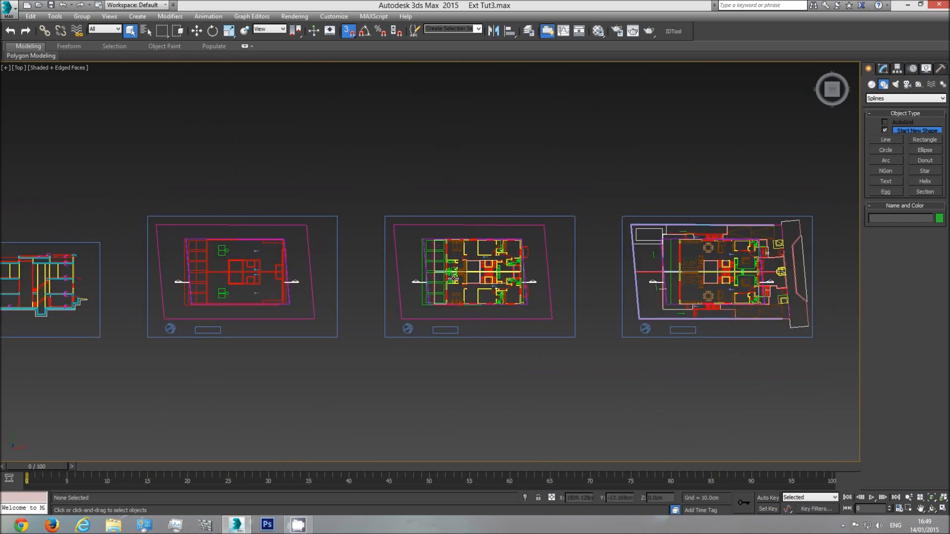
scroll(449, 277, up, 5)
click(885, 140)
scroll(441, 167, up, 8)
click(417, 129)
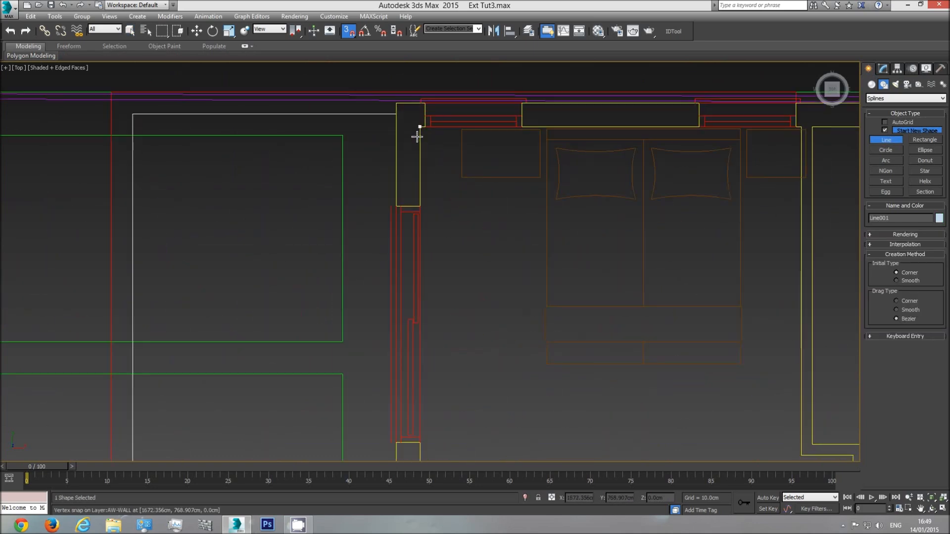
click(423, 205)
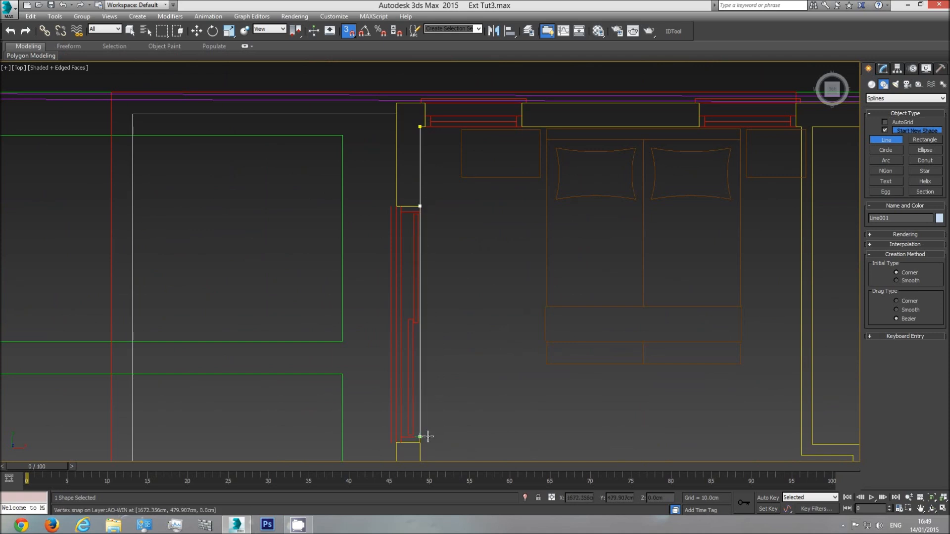
click(421, 443)
middle_drag(424, 445, 399, 189)
Continue the line around the partition between bedroom and bathroom, including the niche and door jamb, back to the exterior wall above the washbasin
click(396, 317)
click(645, 316)
click(645, 327)
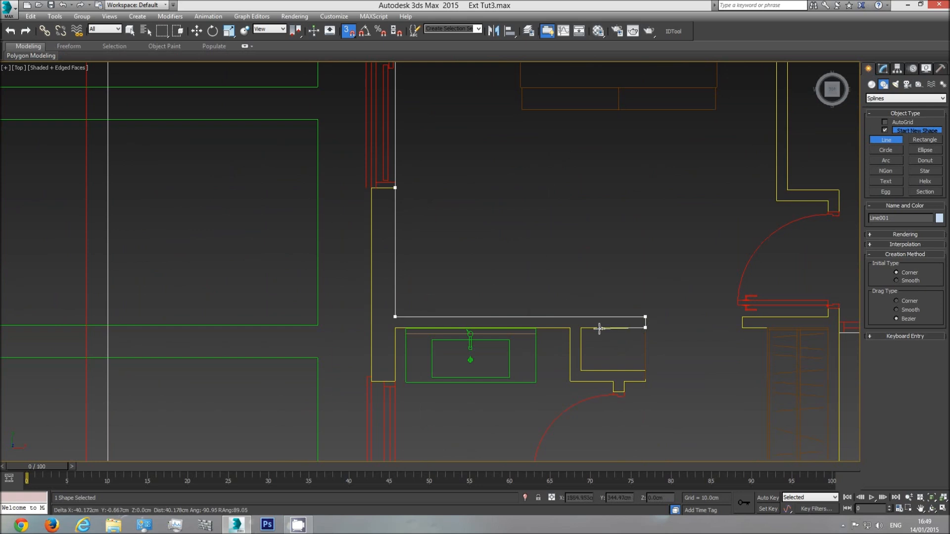
click(582, 370)
click(646, 370)
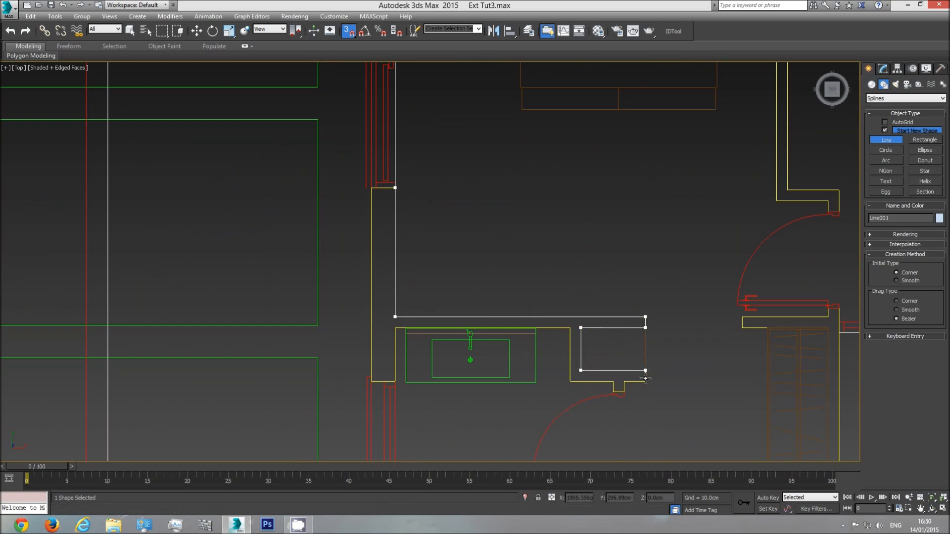
click(613, 381)
click(570, 381)
click(570, 327)
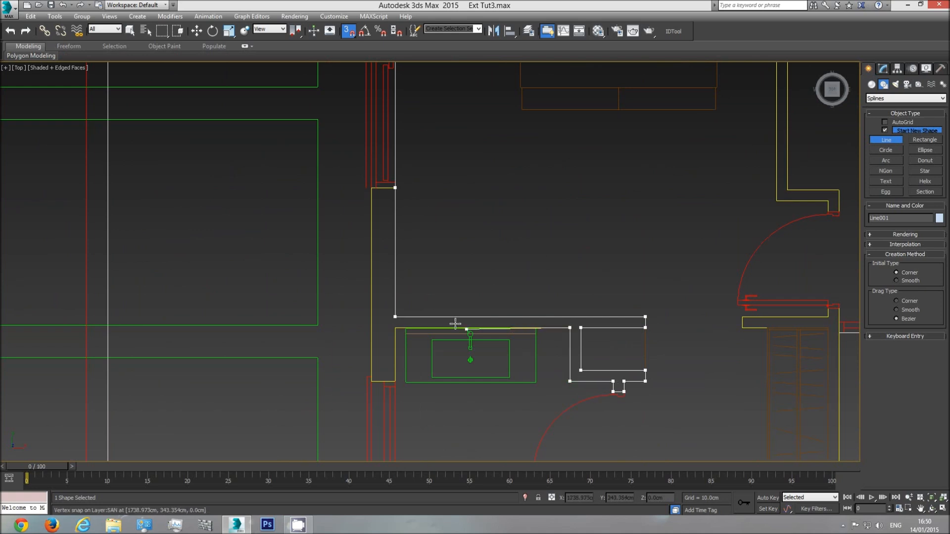
click(394, 329)
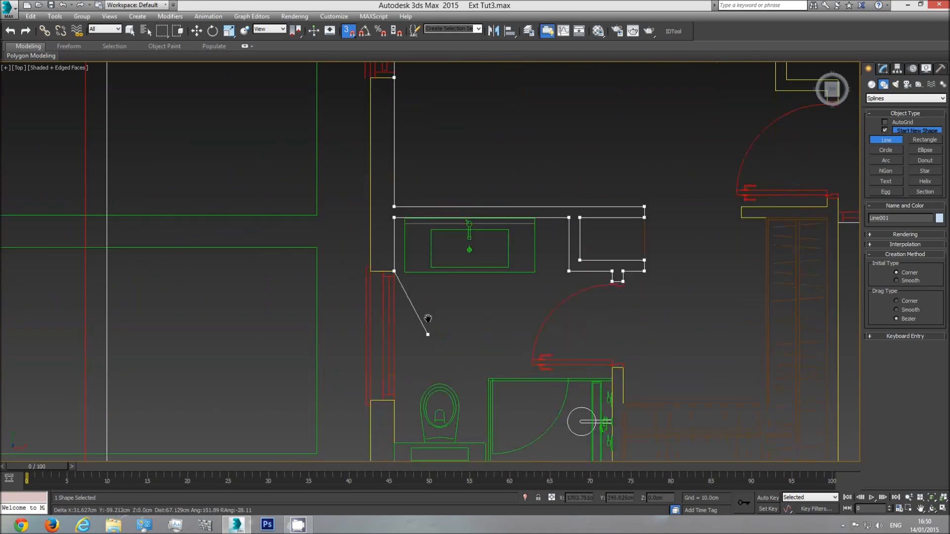
Trace the bathroom's inner walls past its window, around the shower partition and along the party wall behind the wardrobe
key(i)
click(387, 321)
click(388, 386)
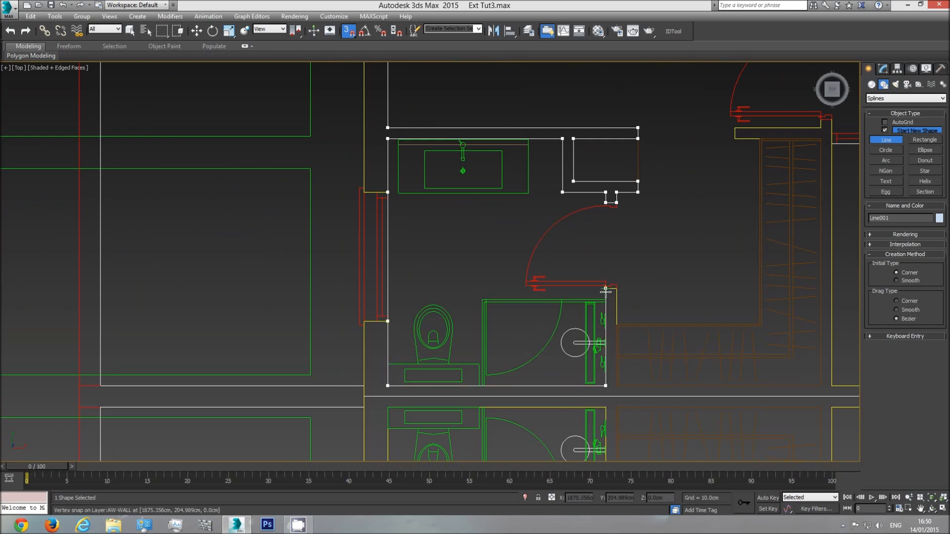
click(616, 288)
click(617, 386)
click(820, 386)
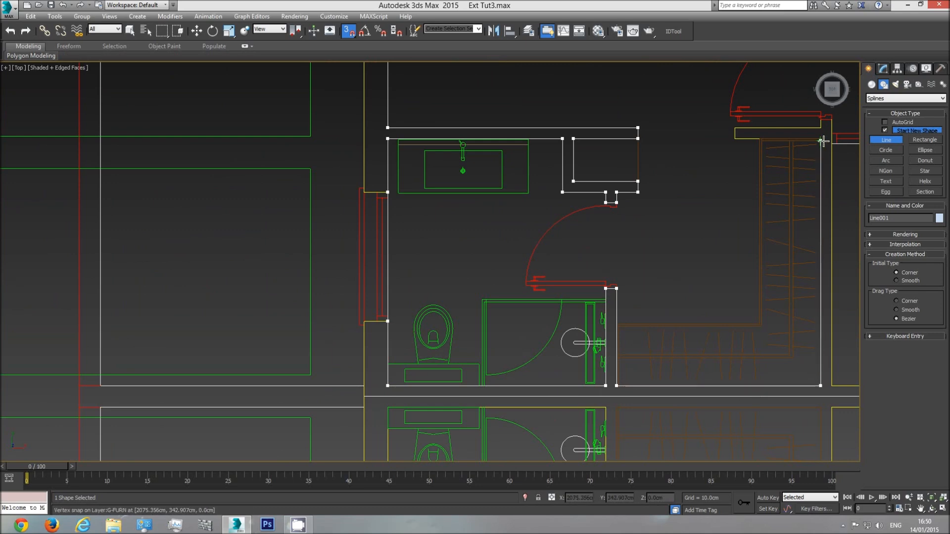
Trace the wall beside the wardrobe and its short return up to the bedroom door jamb
click(821, 138)
click(736, 139)
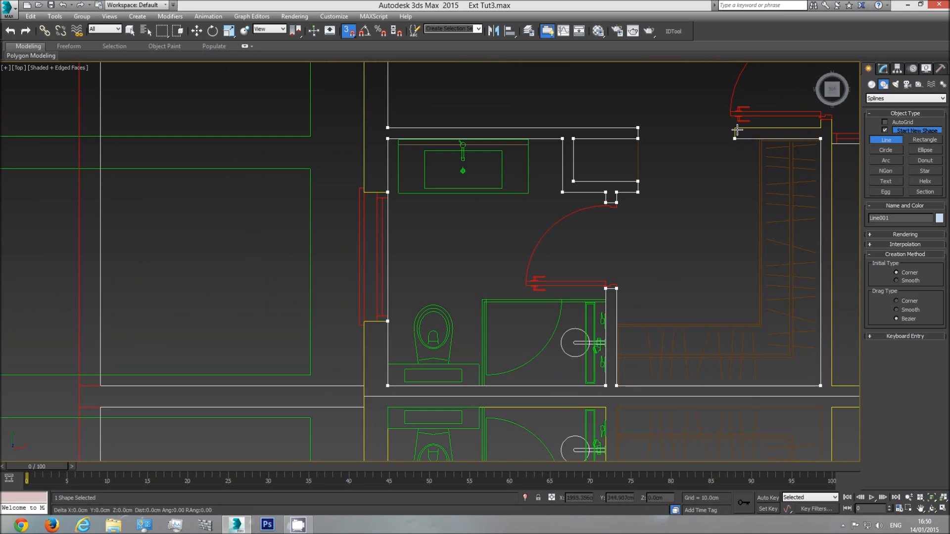
mouse_move(819, 128)
middle_down()
mouse_move(700, 148)
mouse_move(619, 239)
middle_up()
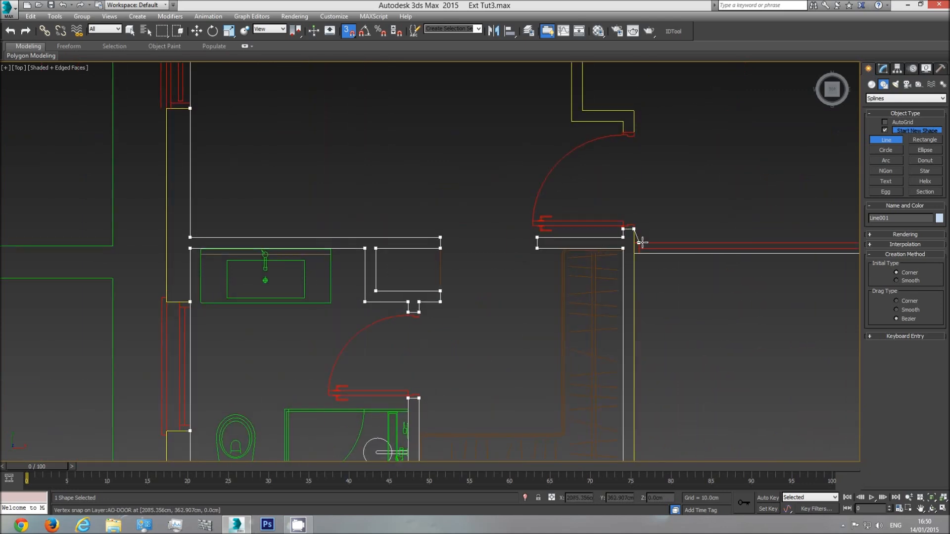
scroll(642, 242, down, 3)
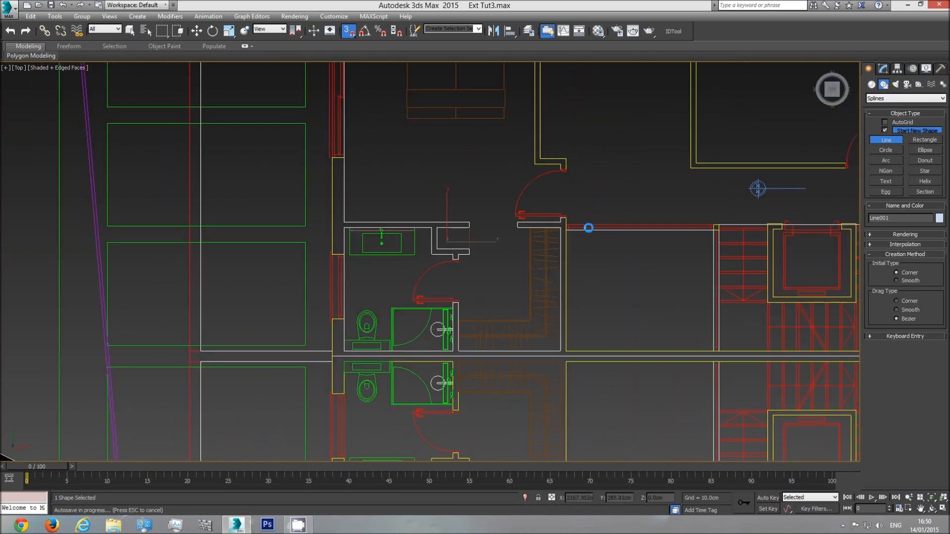
scroll(582, 218, up, 2)
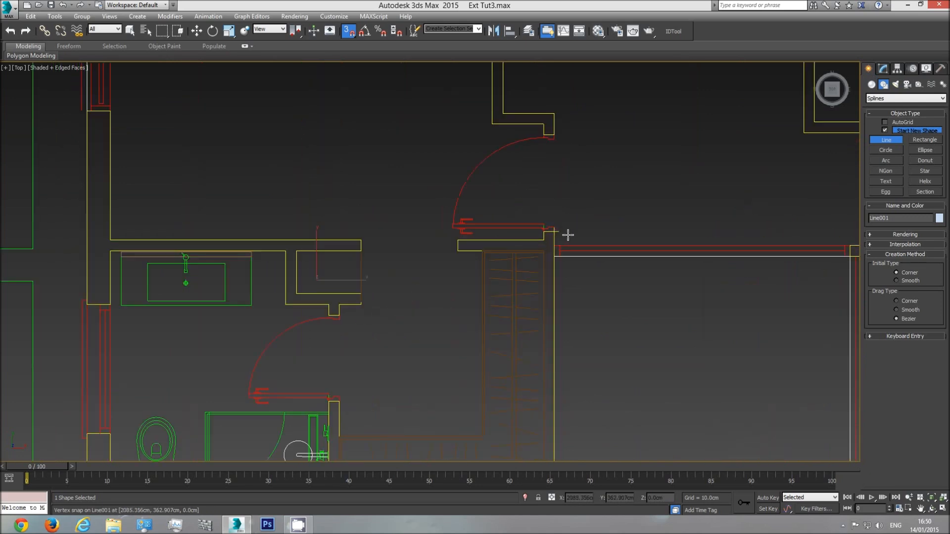
Start a new line at the bedroom door jamb and trace down to the party wall and along it to the far staircase wall
click(548, 232)
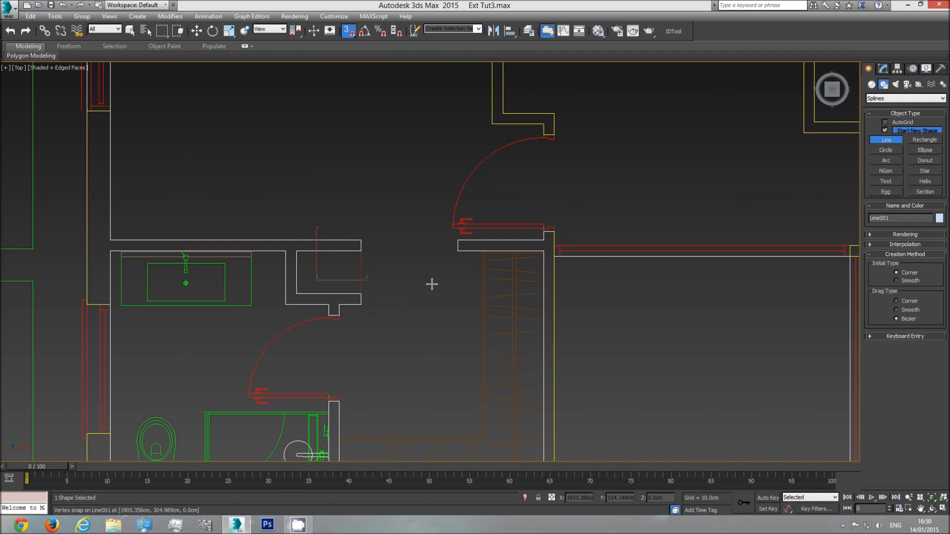
click(555, 229)
middle_drag(611, 367, 588, 229)
click(533, 358)
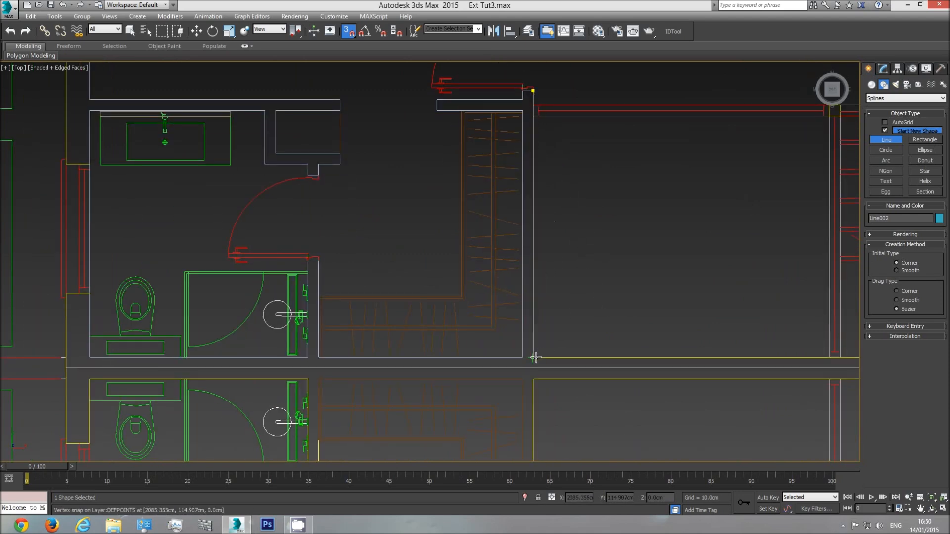
middle_drag(780, 341, 242, 343)
click(674, 360)
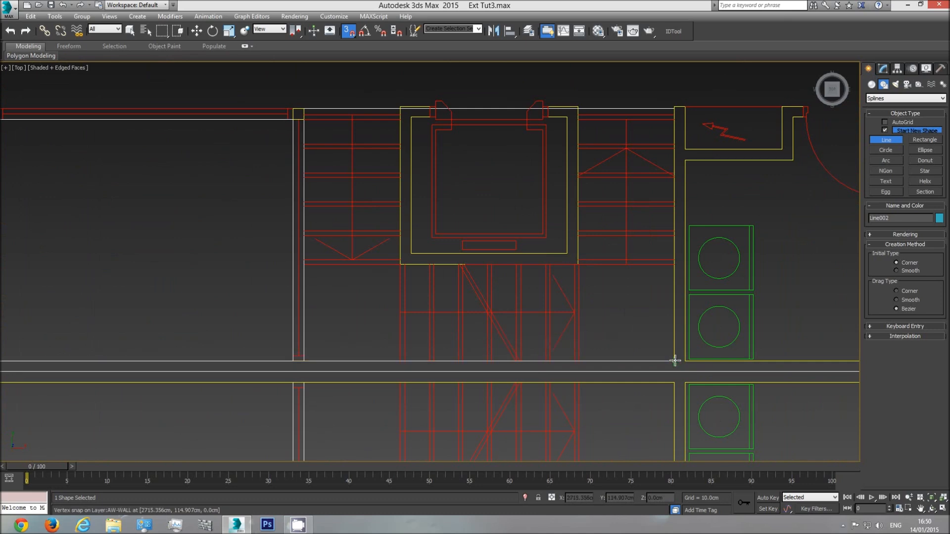
Continue the line up the far staircase wall, around the electrical cupboard and back down to the party wall beside the kitchen units
click(674, 106)
click(684, 106)
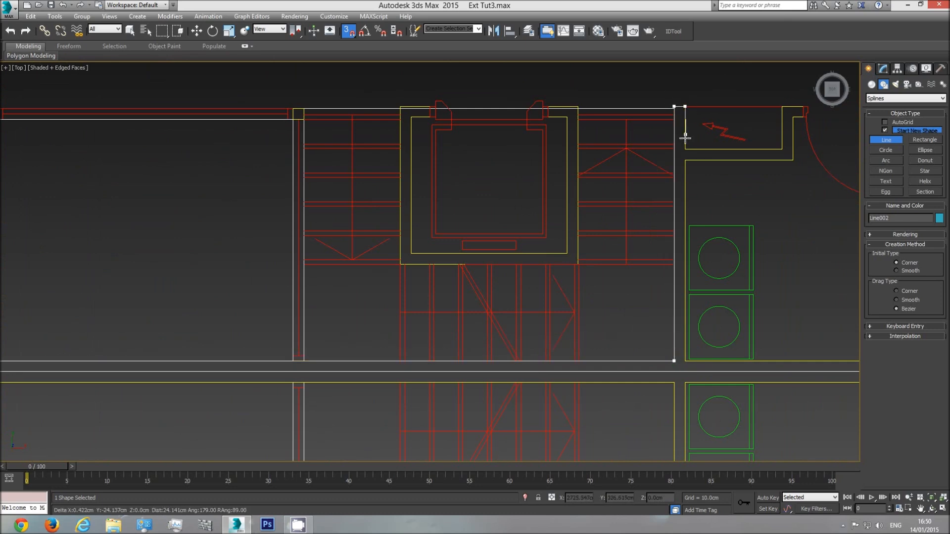
click(684, 148)
click(781, 106)
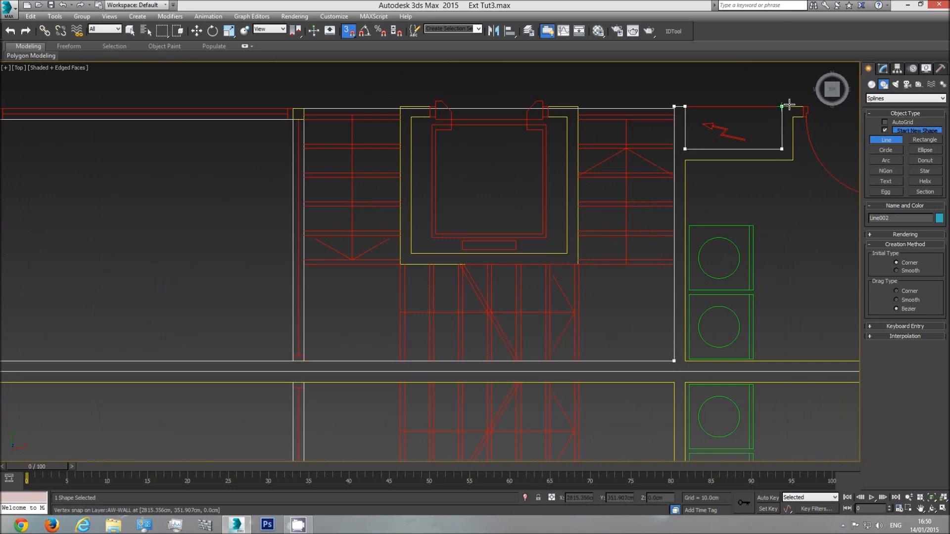
click(803, 107)
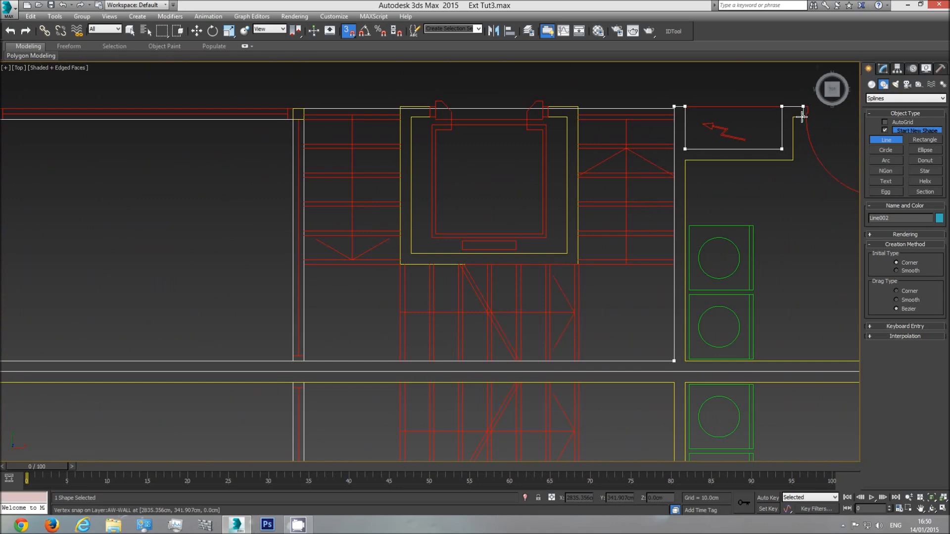
click(793, 160)
click(685, 160)
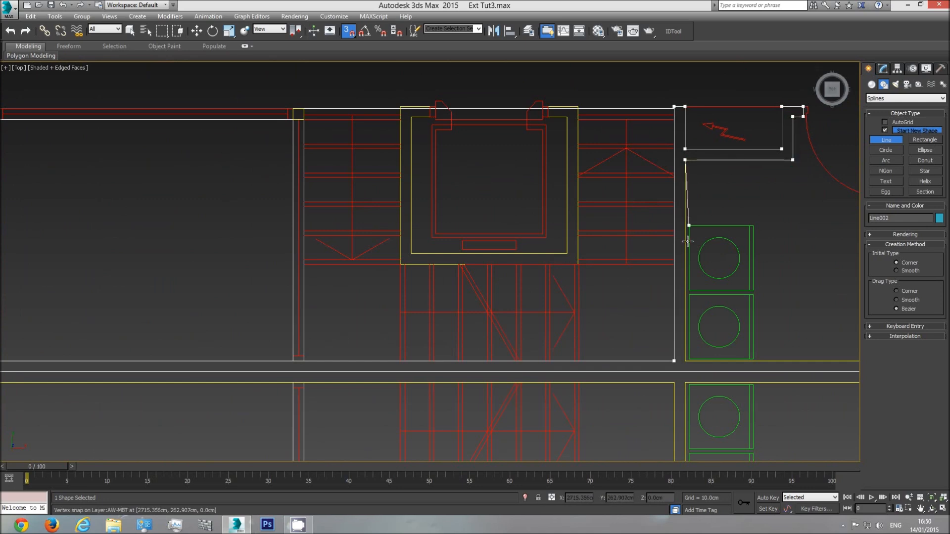
click(685, 360)
middle_drag(786, 321, 398, 294)
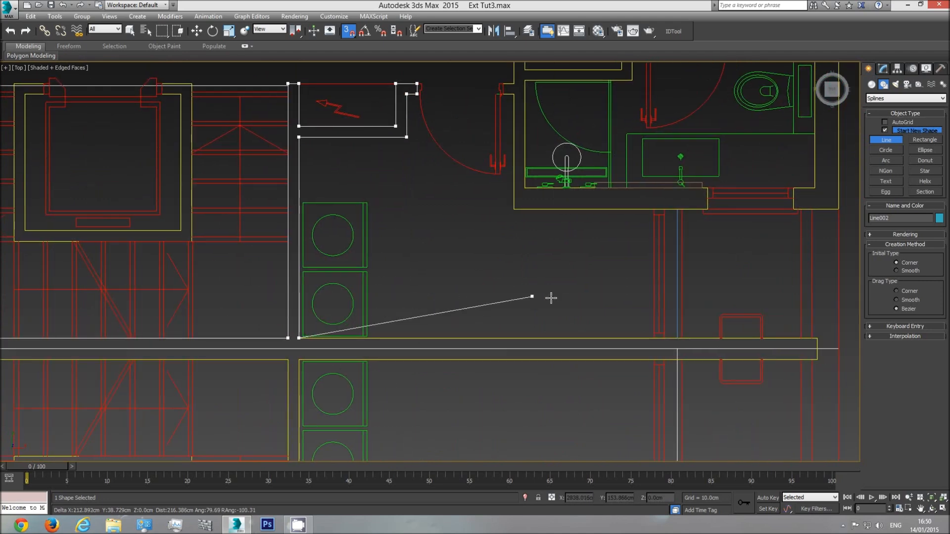
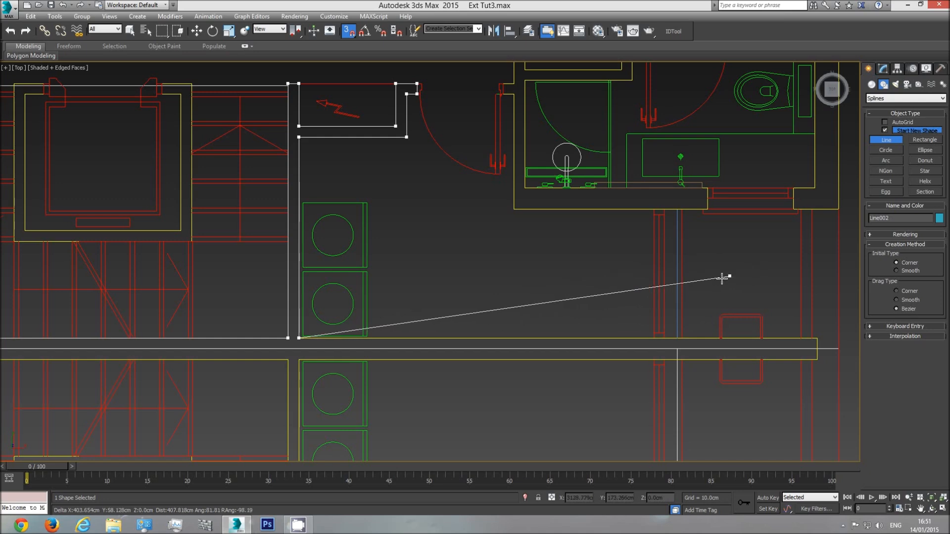
Continue the line along the party wall, around the kitchen's window wall and shower-room wall, and up to the kitchen door jamb
click(654, 339)
click(653, 209)
click(513, 210)
click(513, 94)
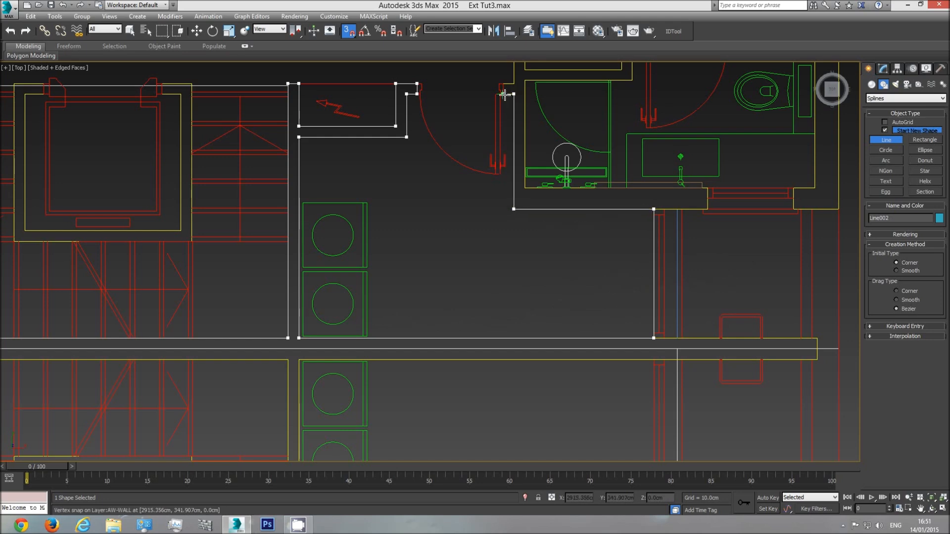
scroll(505, 94, up, 4)
click(503, 198)
click(503, 176)
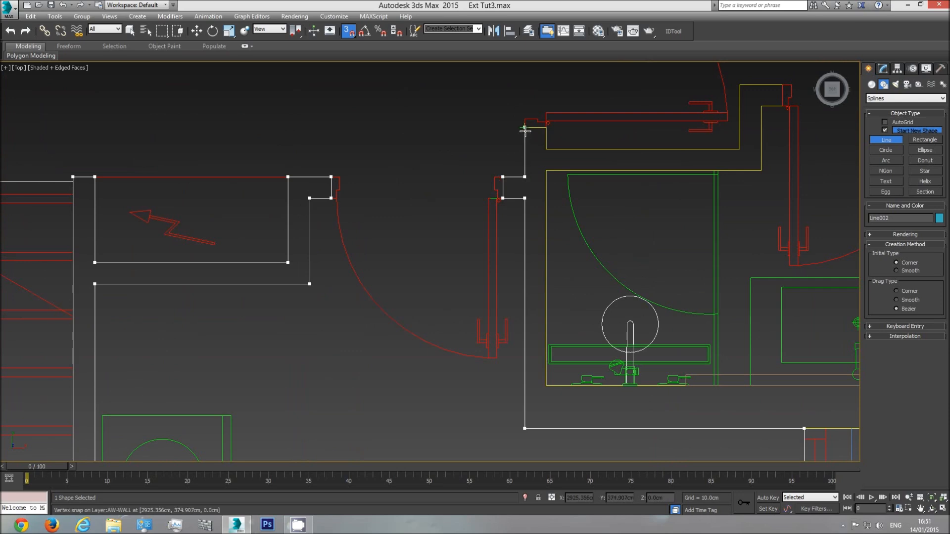
Trace the stepped corridor wall outside the shower room up to and around the near bathroom door jamb
click(545, 148)
click(736, 148)
scroll(726, 174, down, 2)
middle_drag(725, 173, 573, 249)
scroll(573, 249, down, 2)
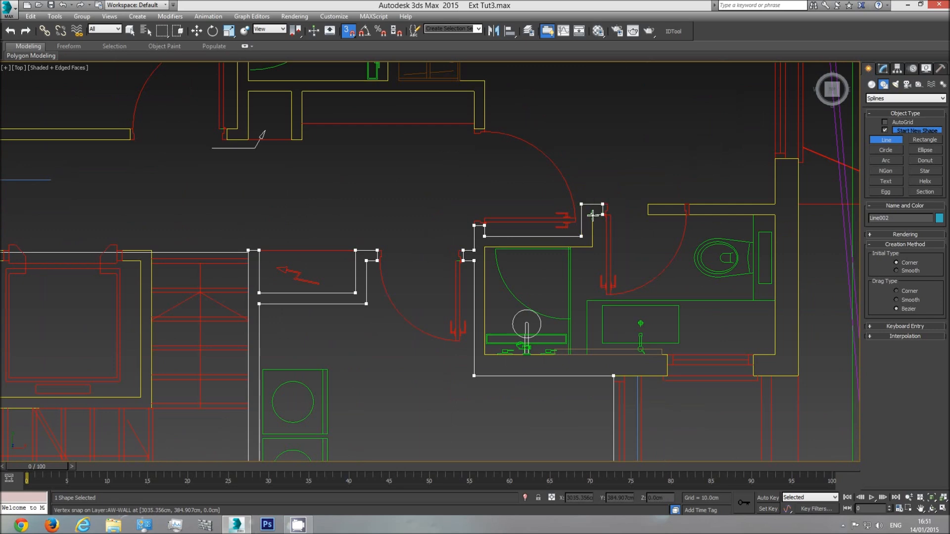
Trace the bathroom's inner walls around the shower, past the window and toilet, and around to the far side of the door wall
click(592, 246)
click(484, 246)
click(483, 356)
click(669, 355)
click(752, 355)
click(775, 355)
click(775, 215)
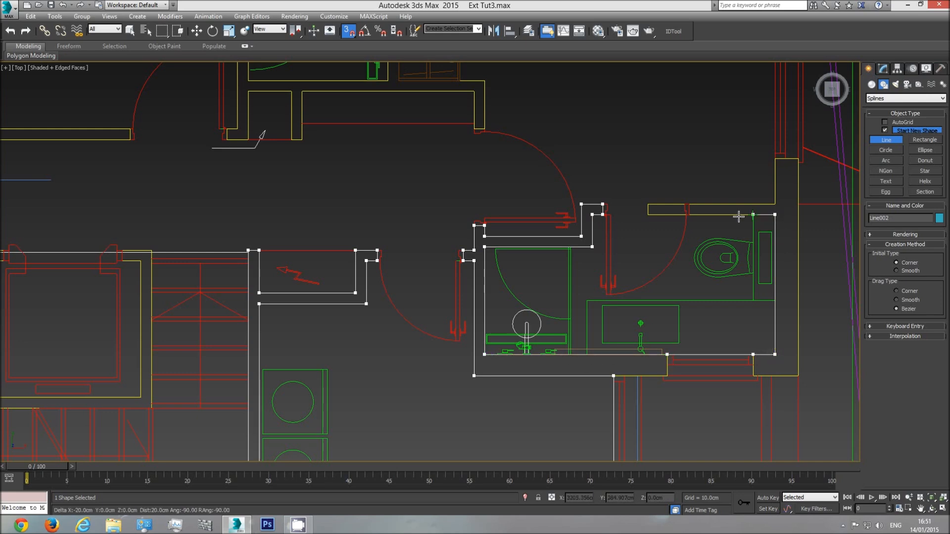
click(689, 204)
Trace the end bedroom's outer walls past both windows to the corner beside the wardrobe
middle_drag(742, 158, 616, 322)
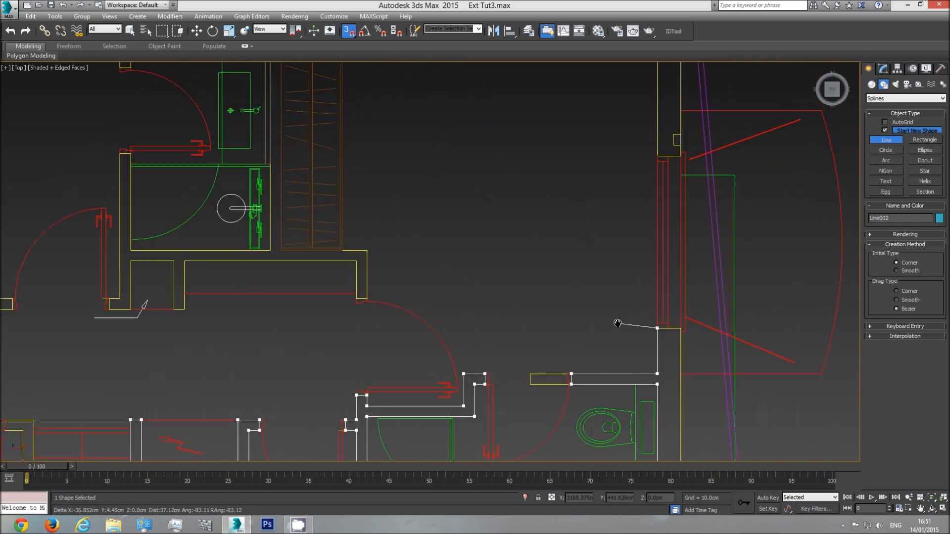
middle_drag(635, 139, 615, 313)
click(649, 167)
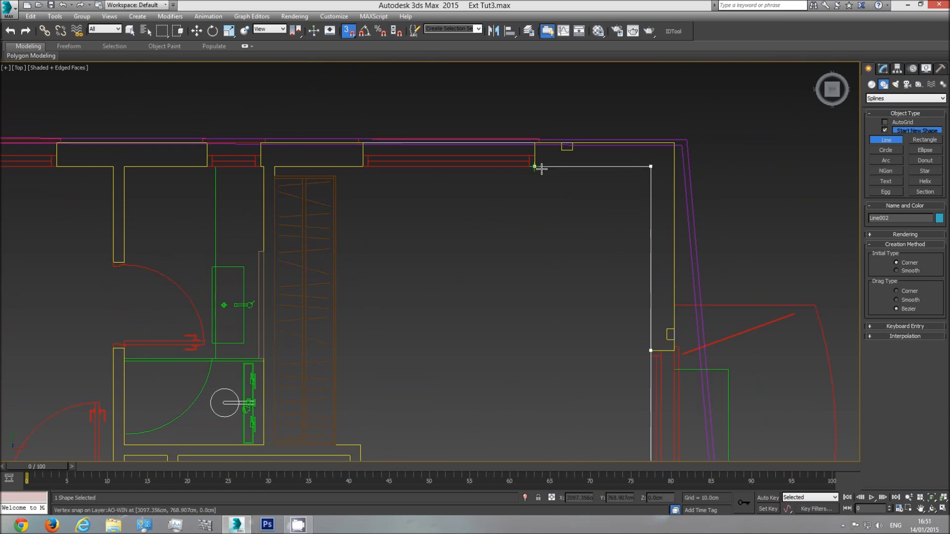
click(535, 166)
click(362, 167)
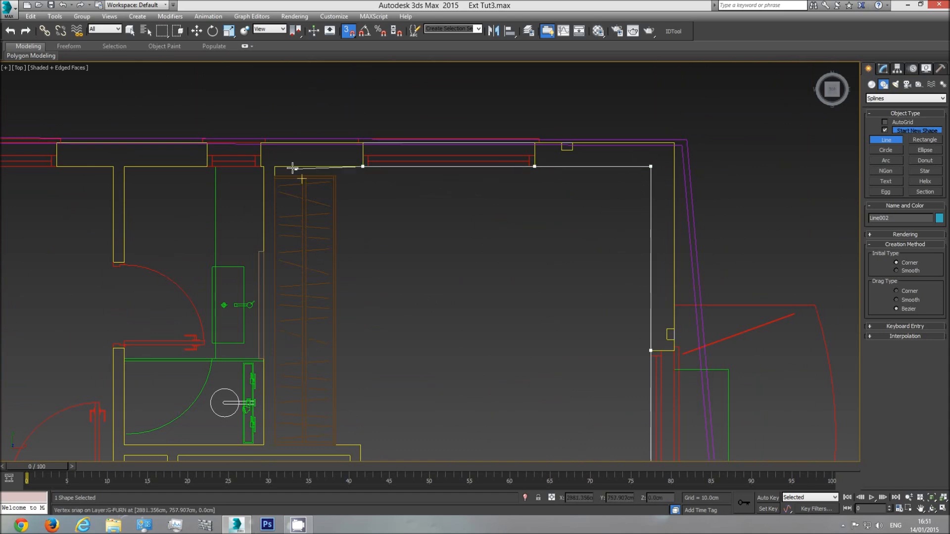
click(276, 167)
Trace the wall behind the wardrobe, around the two hallway recesses and up to the second bathroom's door jamb
middle_drag(382, 325, 387, 223)
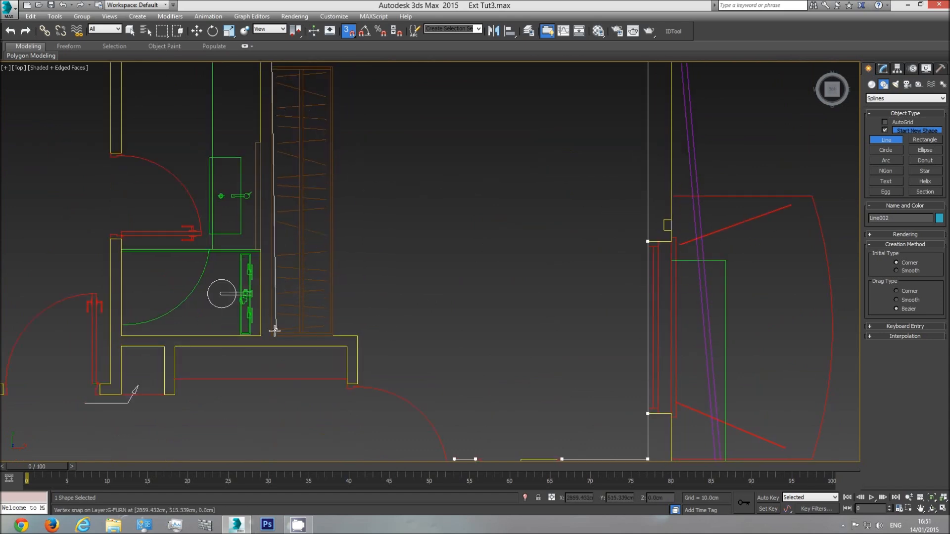
click(357, 336)
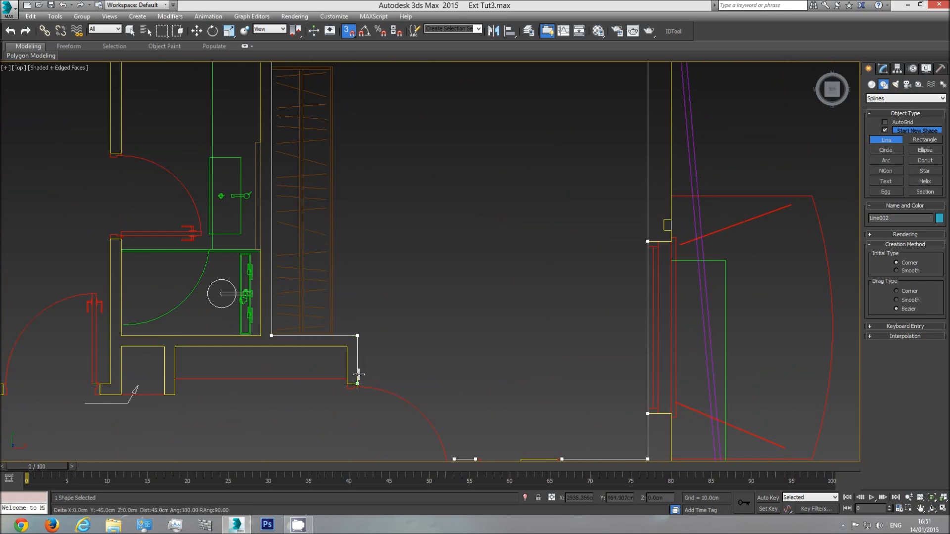
click(347, 383)
click(347, 346)
click(175, 346)
click(165, 395)
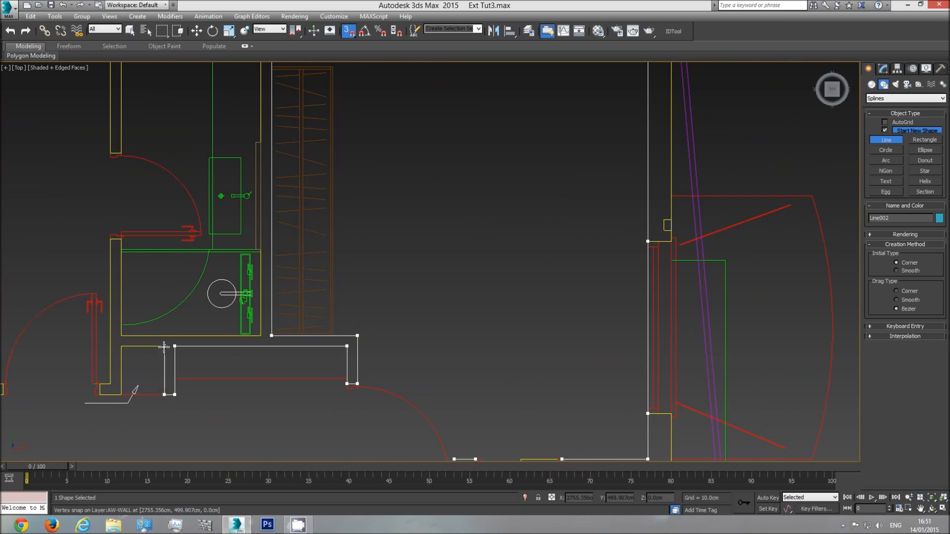
middle_drag(143, 356, 407, 258)
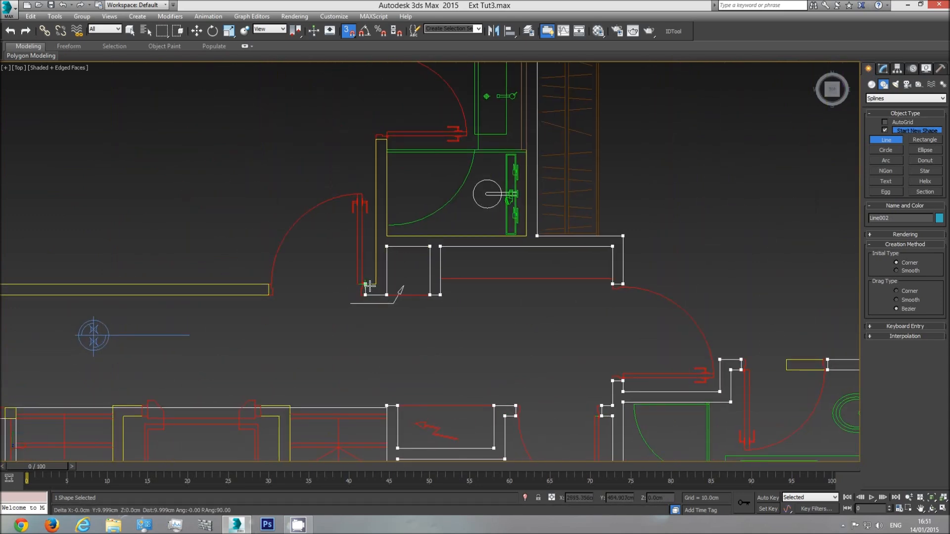
Trace the second bathroom's inner walls around the shower and past its window to the corner of the door wall
click(386, 139)
click(386, 236)
click(526, 236)
middle_drag(509, 161, 498, 312)
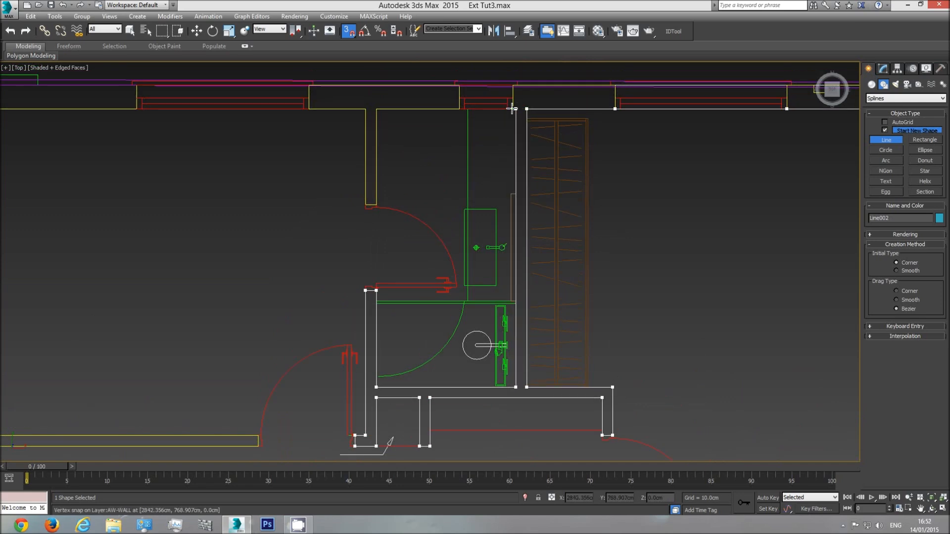
click(459, 109)
click(377, 108)
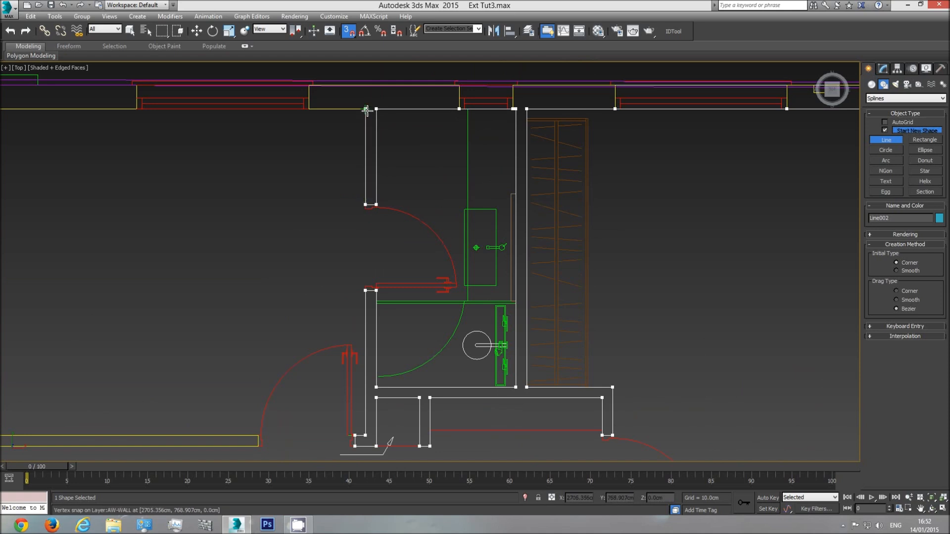
Trace the middle bedroom's exterior wall past its window and down the far partition to the corridor wall corner
click(310, 110)
middle_drag(102, 148, 310, 166)
click(344, 129)
click(168, 131)
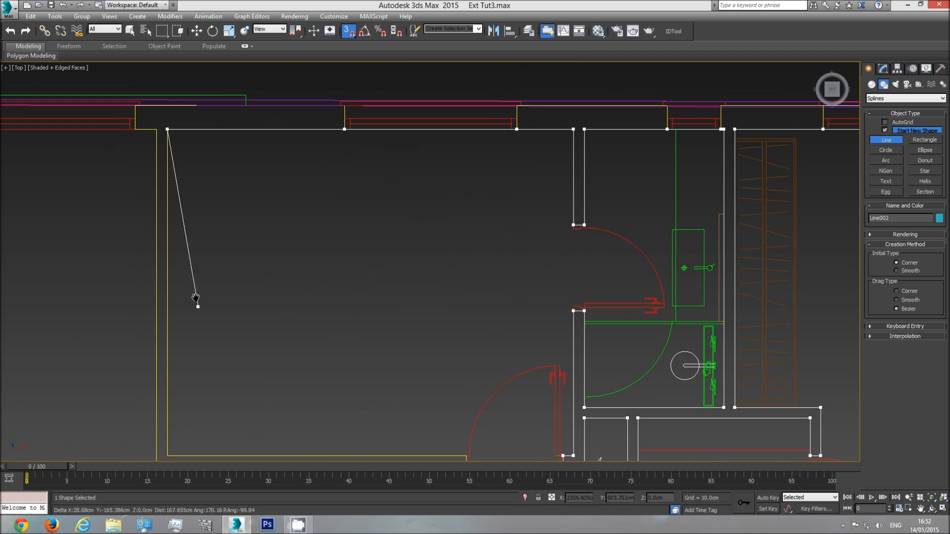
middle_drag(169, 378, 154, 258)
click(159, 331)
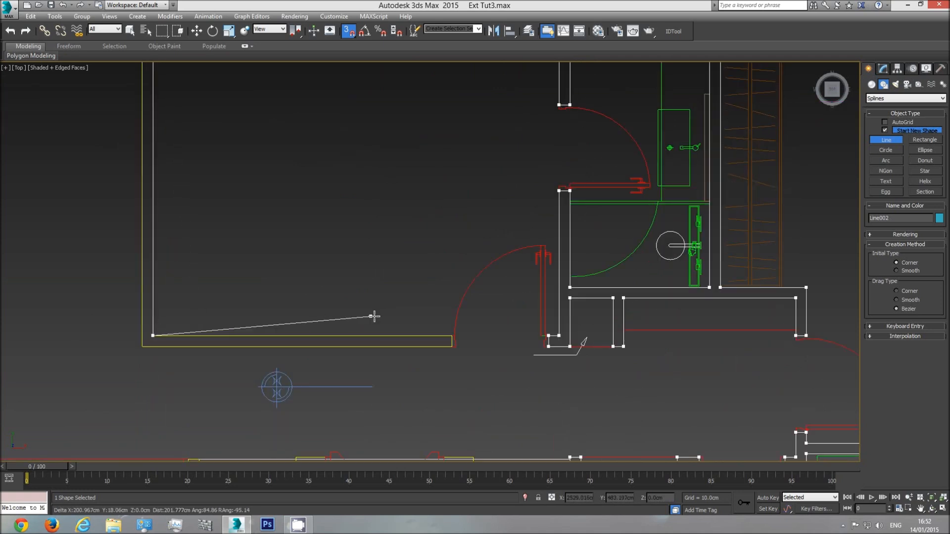
Trace the middle bedroom's corridor wall around its door jamb, back along the corridor side and up the partition's other face
click(451, 335)
click(449, 346)
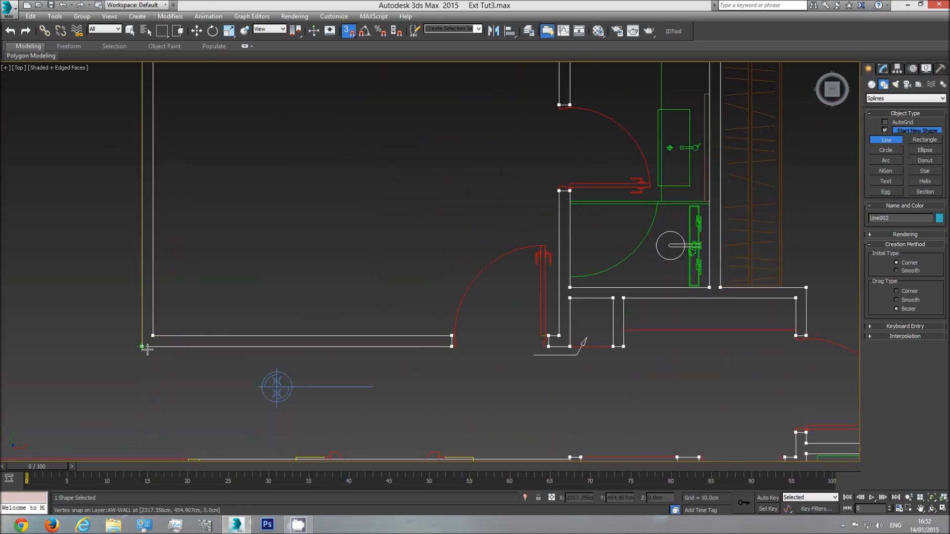
click(143, 340)
middle_drag(104, 270, 257, 365)
scroll(258, 365, down, 3)
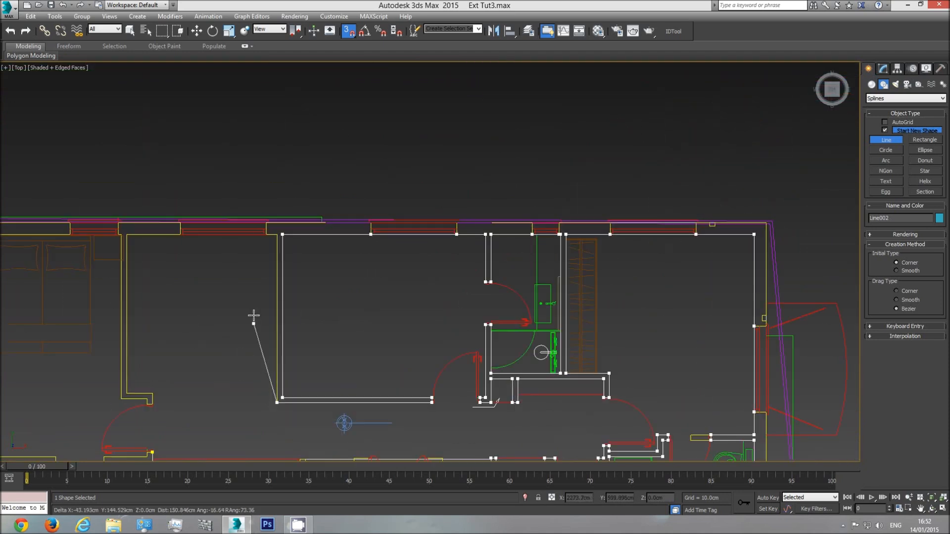
Trace the next room's exterior wall past its window, then down the partition and along its short return toward the master bedroom door
click(267, 238)
click(179, 236)
click(128, 236)
click(128, 393)
click(158, 393)
middle_drag(158, 393, 256, 257)
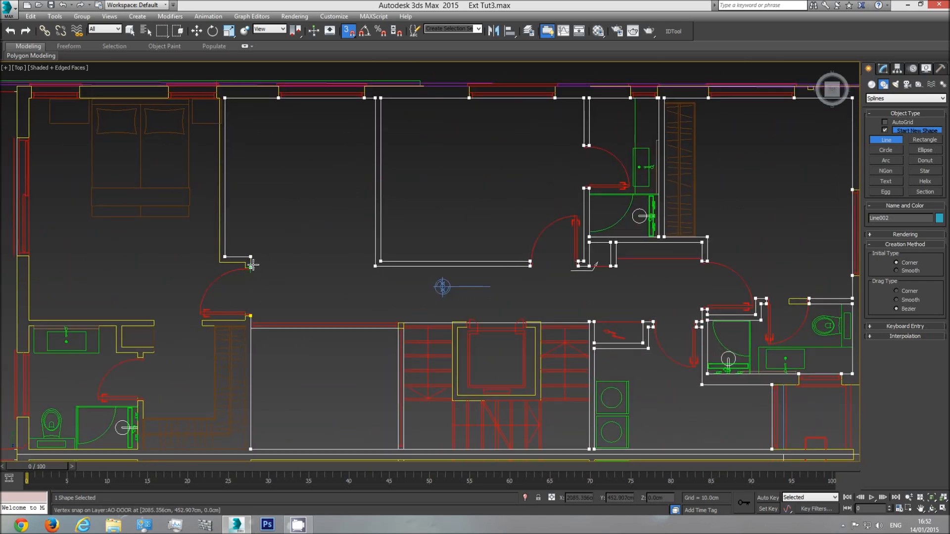
Trace around the master bedroom door jamb and up the bedroom face of the partition to the exterior wall
scroll(252, 267, up, 4)
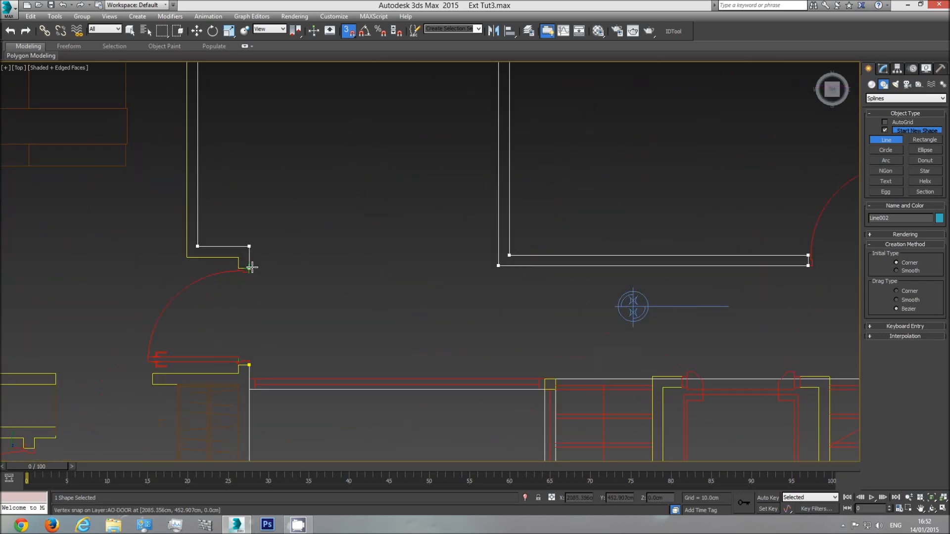
click(250, 267)
click(187, 258)
middle_drag(148, 165, 219, 244)
scroll(269, 294, down, 2)
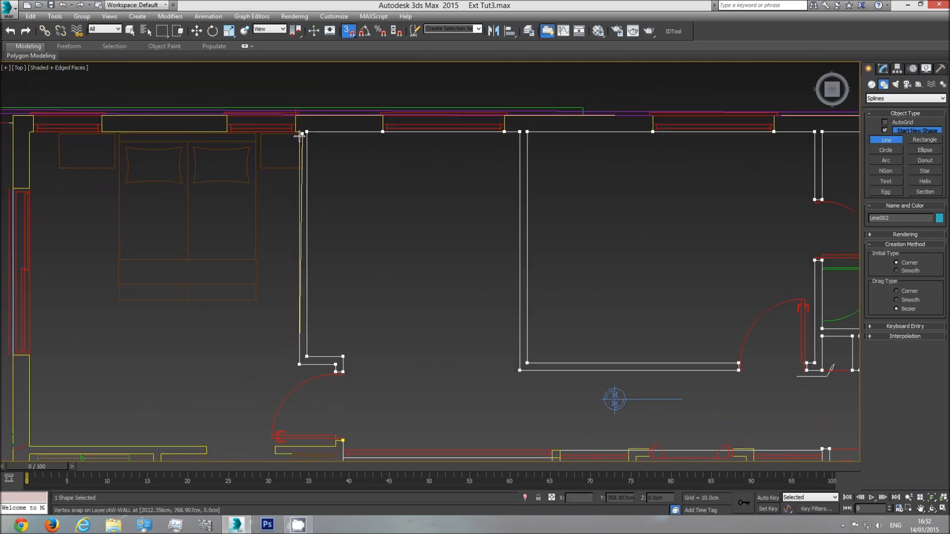
Trace the master bedroom's exterior wall past both windows, around the corner and down to the side window
scroll(298, 131, up, 2)
click(295, 132)
click(196, 133)
middle_drag(64, 133, 213, 157)
click(21, 133)
click(69, 157)
click(64, 234)
Continue down the master bedroom's side wall, along the ensuite wall to its end and back to the recess corner
middle_drag(106, 326, 119, 147)
click(77, 293)
click(79, 421)
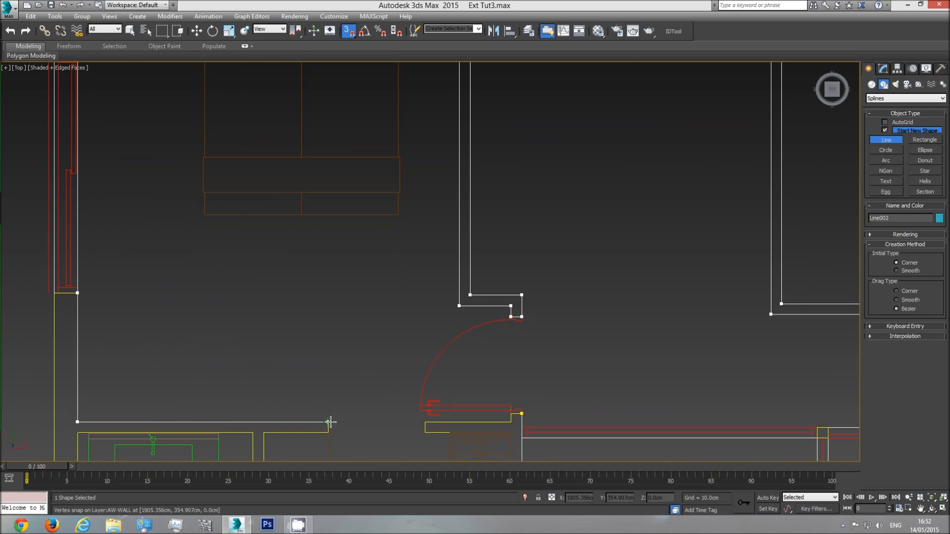
click(263, 433)
middle_drag(287, 433, 259, 228)
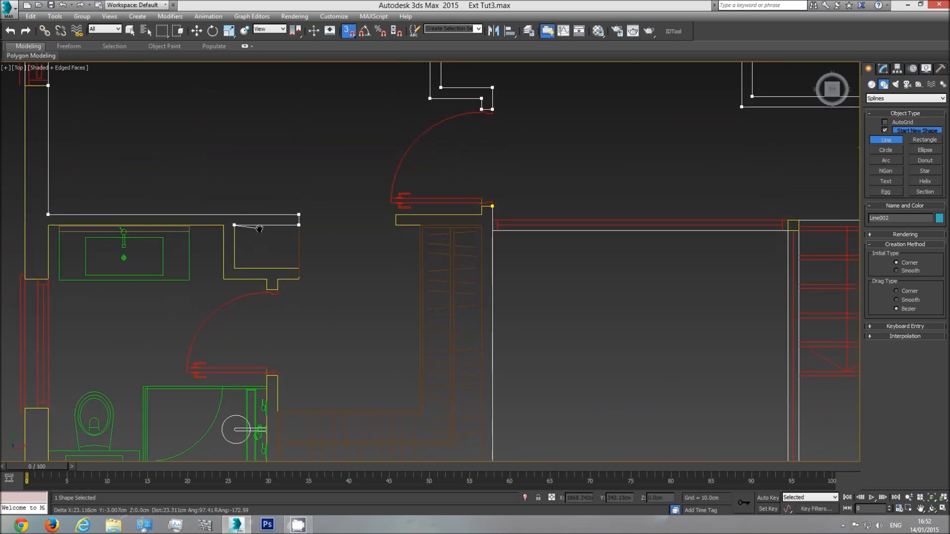
Trace around the recess beside the ensuite to the ensuite door jamb and end the line there
click(234, 268)
click(297, 267)
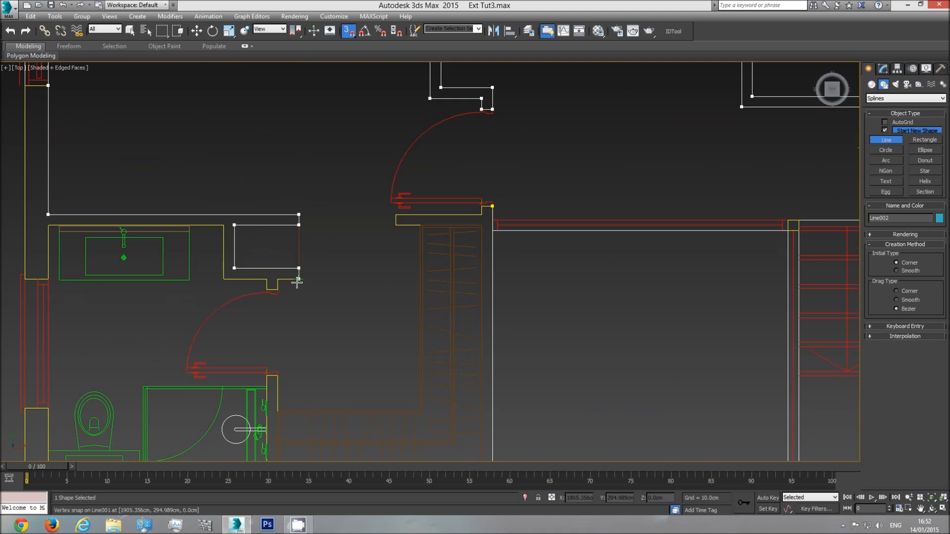
click(297, 282)
click(277, 281)
click(280, 289)
right_click(318, 291)
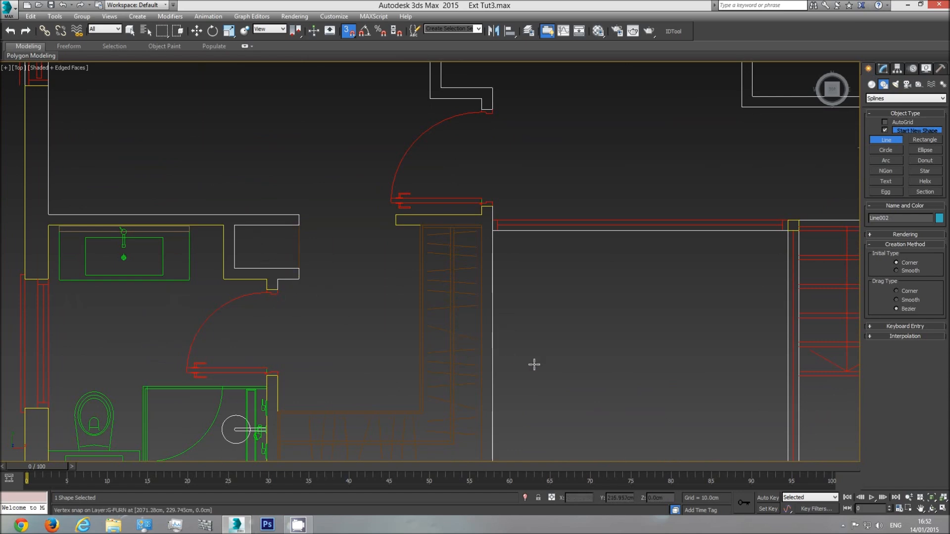
Leave the Line tool and hide the Plan group so only the traced outlines are displayed
scroll(500, 307, down, 2)
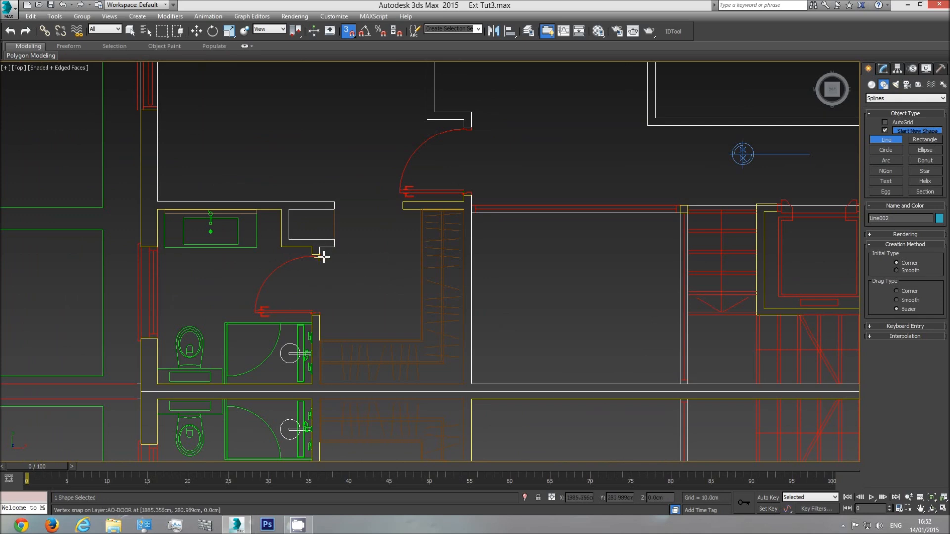
right_click(262, 261)
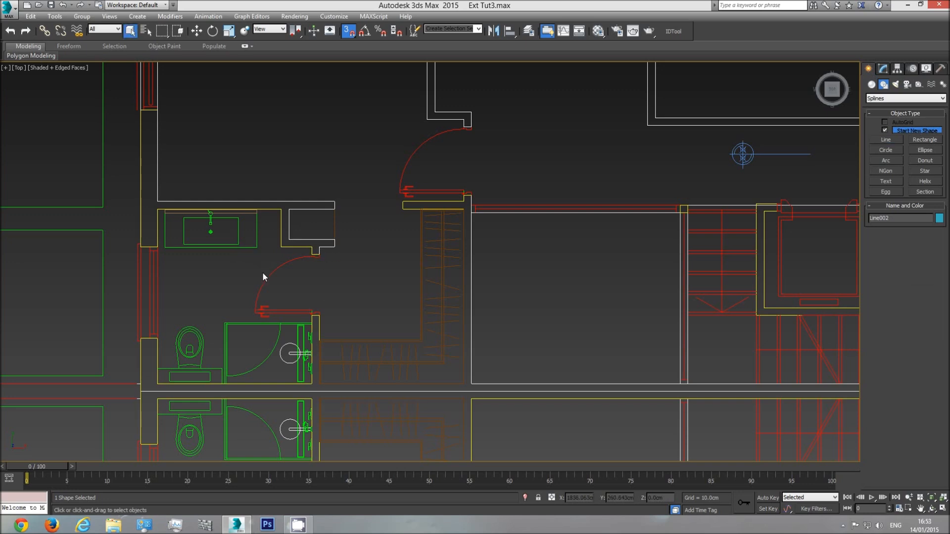
click(134, 277)
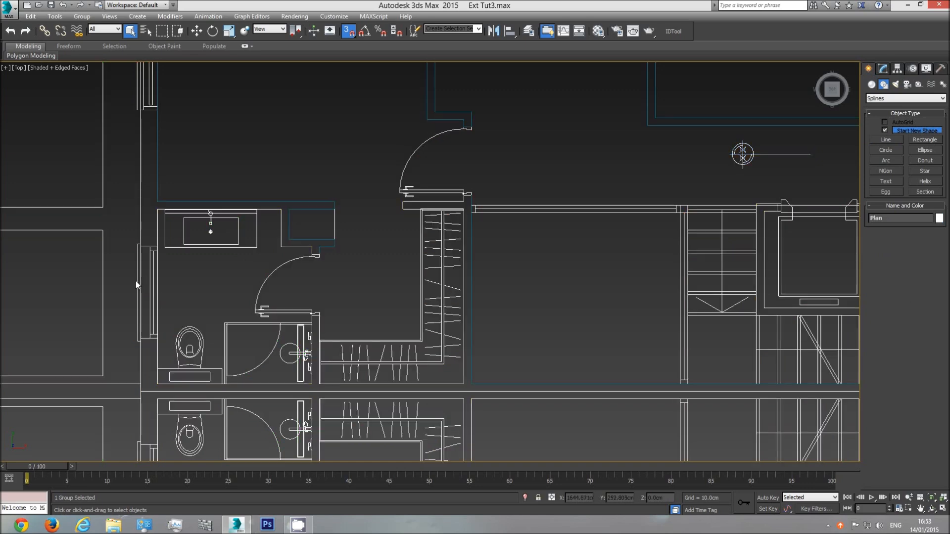
right_click(136, 279)
click(154, 250)
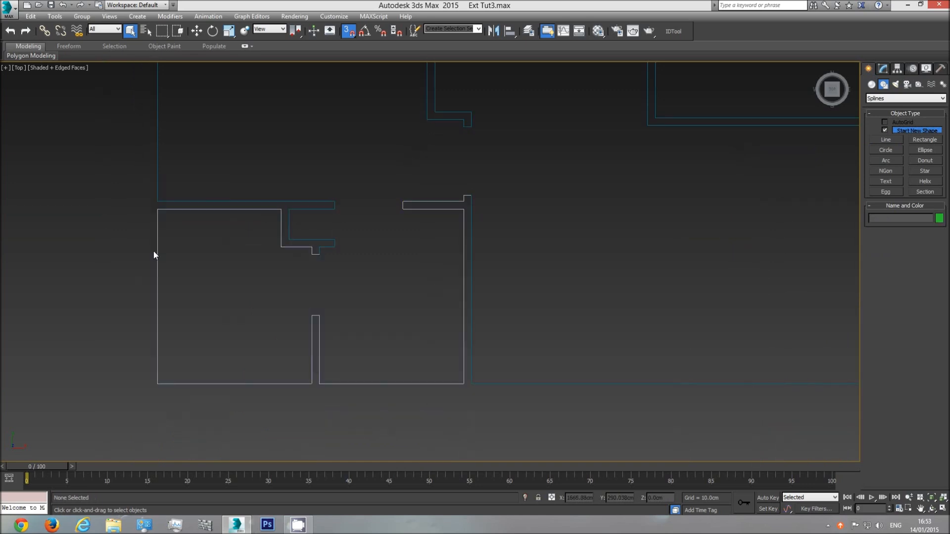
Select the two traced outlines in turn to examine where they meet around the ensuite entrance
click(325, 246)
scroll(319, 257, up, 4)
click(358, 263)
scroll(359, 287, down, 4)
click(355, 269)
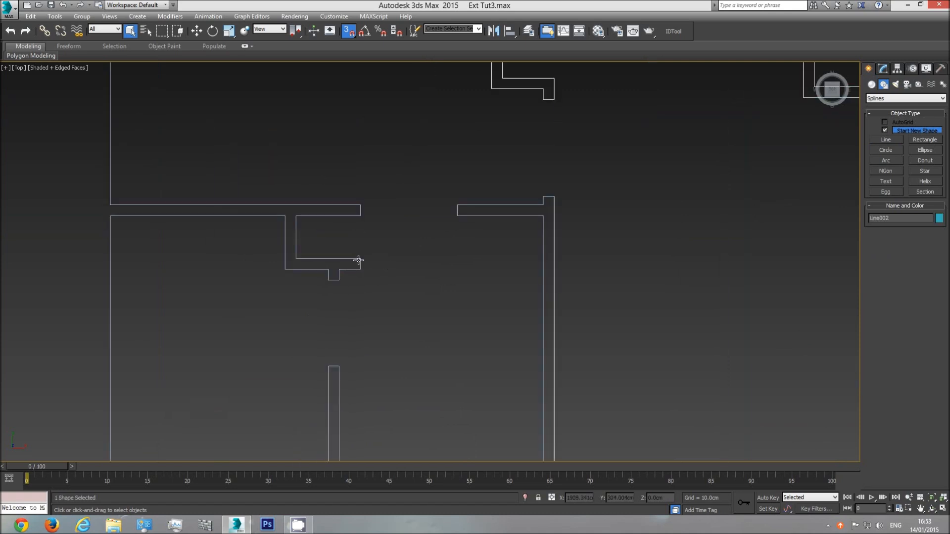
click(536, 206)
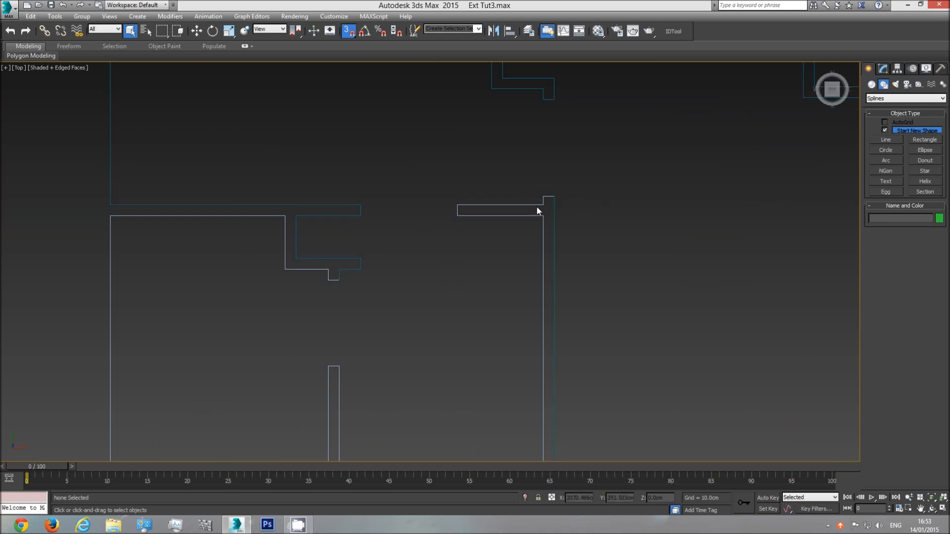
Try hiding Line001 to check what each outline covers, and undo the hiding each time
right_click(468, 245)
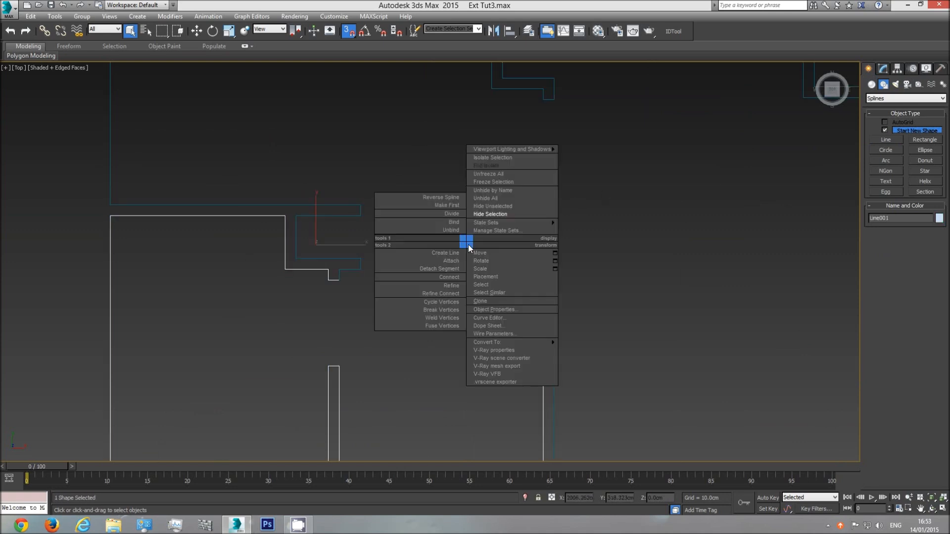
click(496, 215)
key(ctrl+z)
click(400, 289)
scroll(420, 290, down, 6)
click(456, 303)
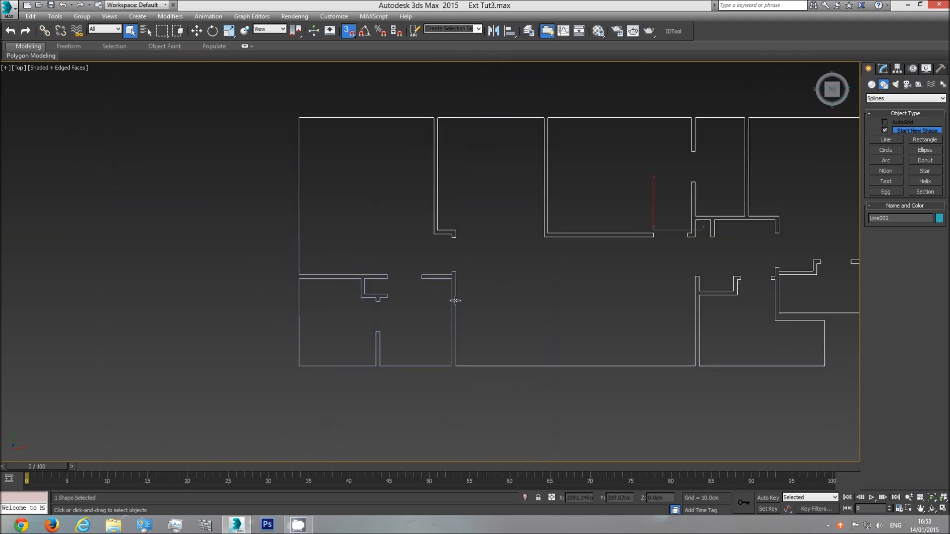
click(433, 275)
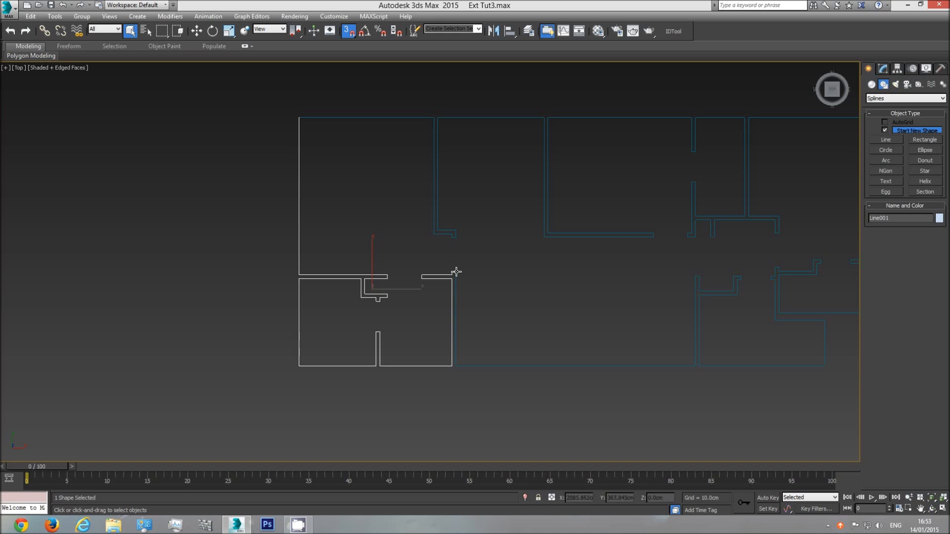
right_click(449, 283)
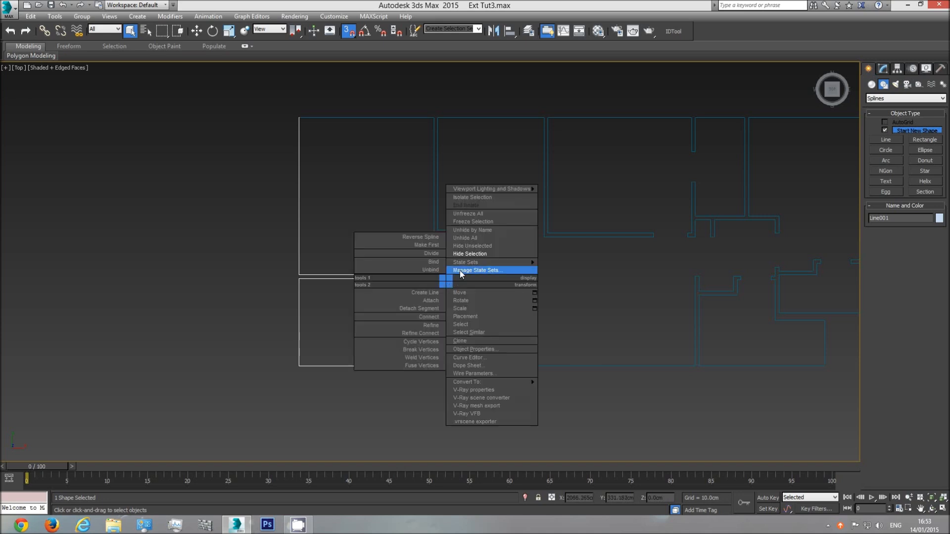
click(468, 254)
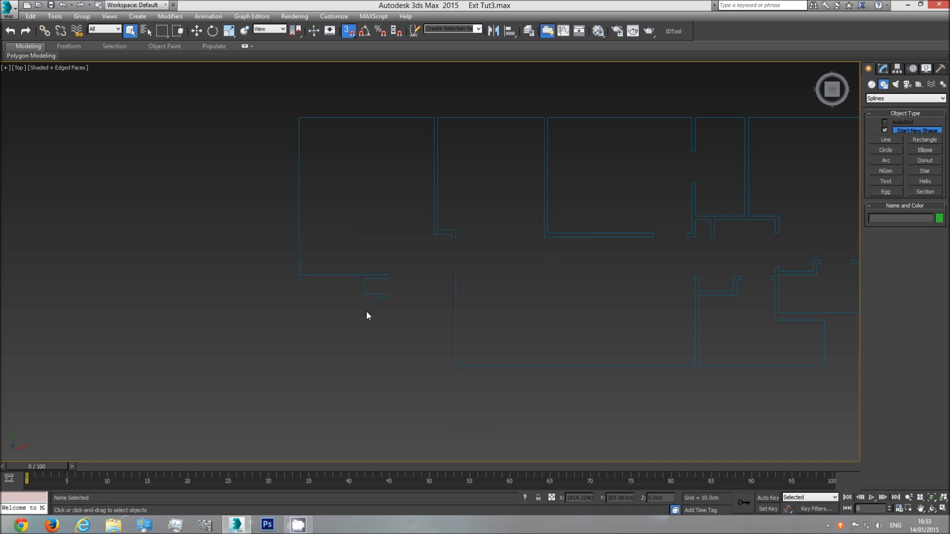
key(ctrl+z)
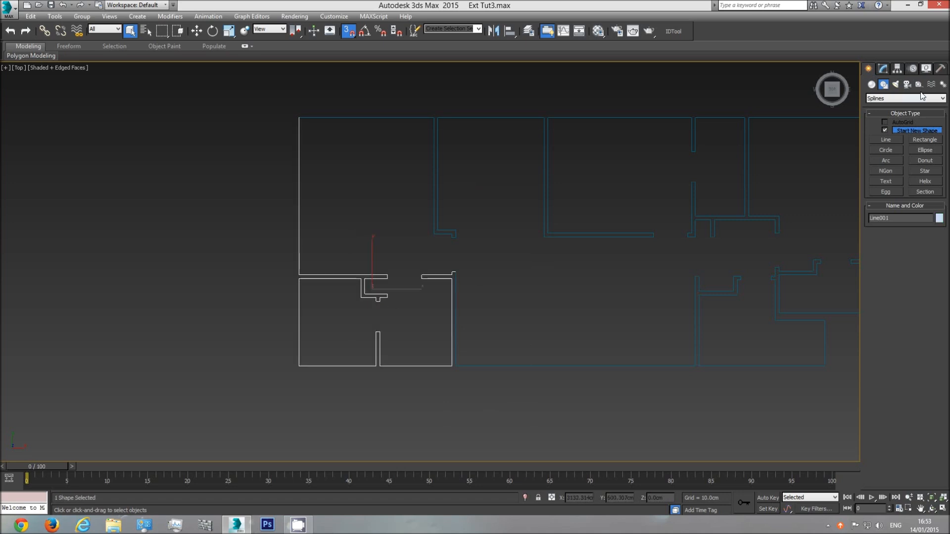
Delete the three segments of Line001 that run along the upper room's outer side wall
click(884, 68)
click(904, 230)
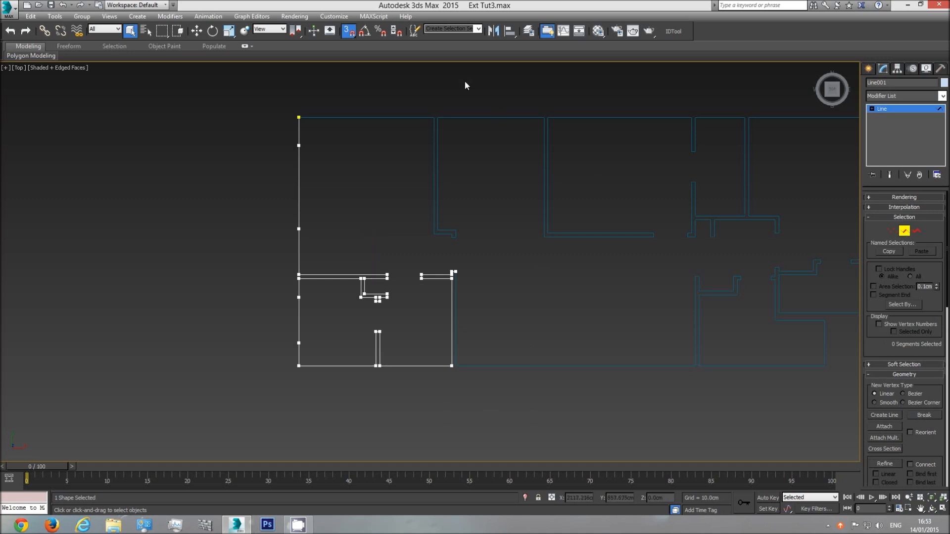
drag(249, 254, 250, 255)
middle_drag(297, 120, 298, 158)
scroll(298, 159, up, 3)
scroll(299, 160, down, 5)
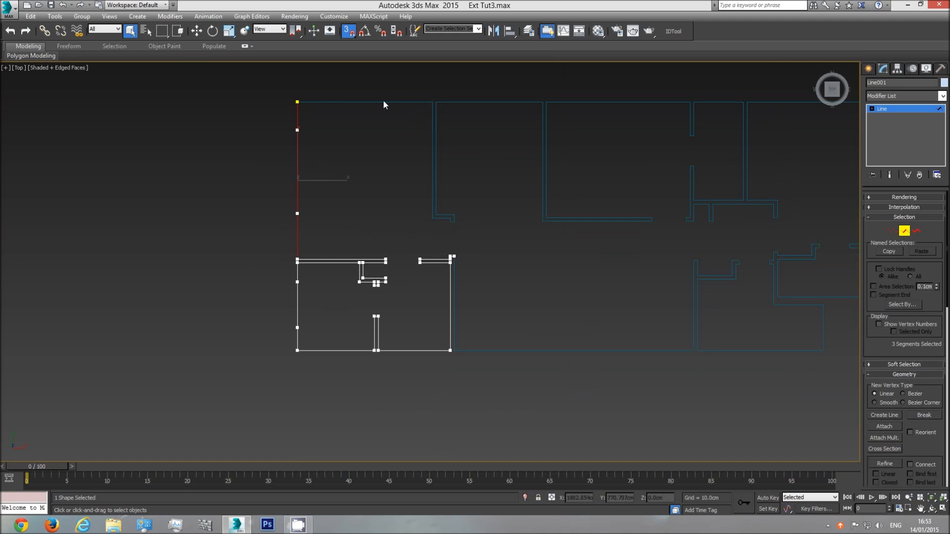
key(Delete)
Delete Line001's overlapping segments along the wall above the ensuite and around the recess
drag(276, 236, 408, 260)
scroll(393, 264, up, 5)
drag(311, 282, 313, 286)
drag(396, 276, 302, 315)
key(Delete)
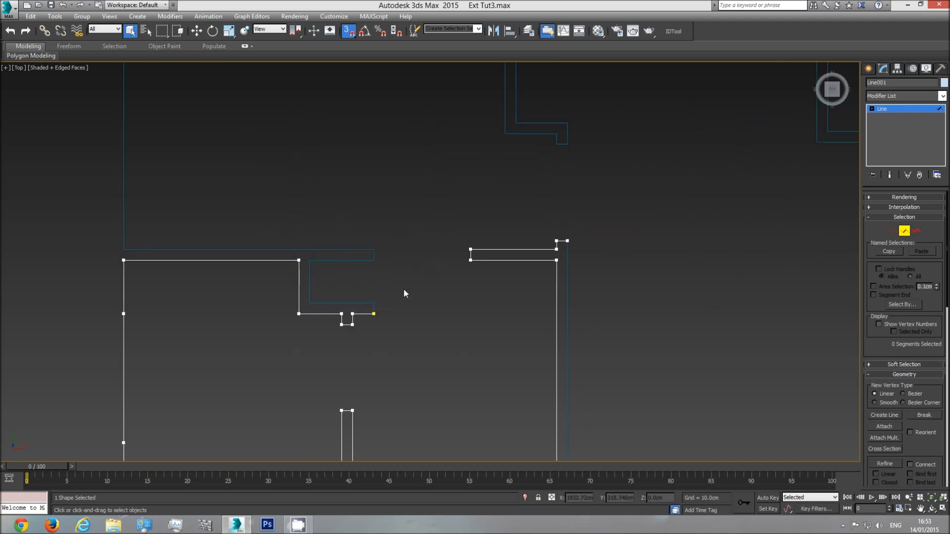
Delete the remaining overlapping segments at the ensuite door jamb, undo the surplus deletion, and leave segment editing
drag(353, 334, 351, 335)
key(Delete)
drag(370, 326, 351, 325)
key(Delete)
click(351, 325)
key(Delete)
key(ctrl+z)
click(904, 232)
Attach the trimmed Line001 outline to Line002 to make one shape
click(566, 279)
click(556, 276)
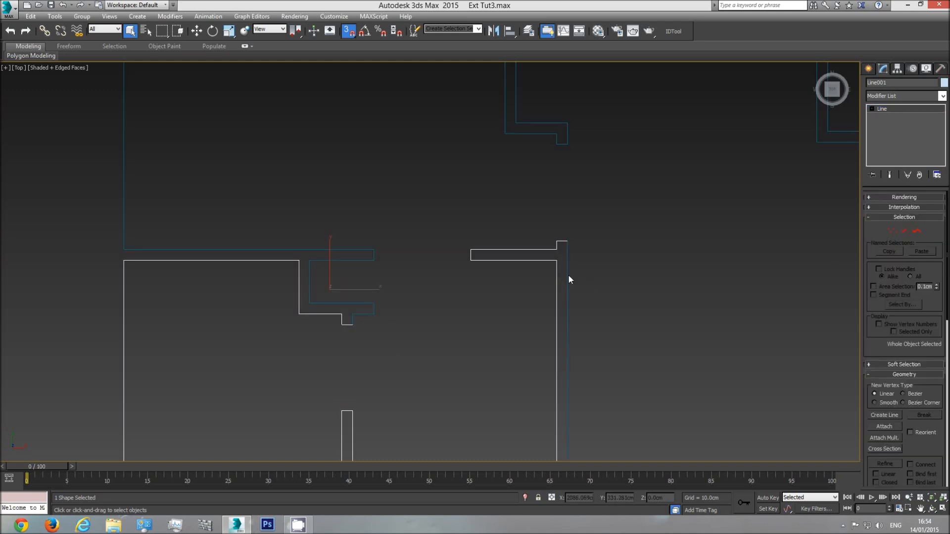
click(567, 275)
click(884, 426)
click(342, 320)
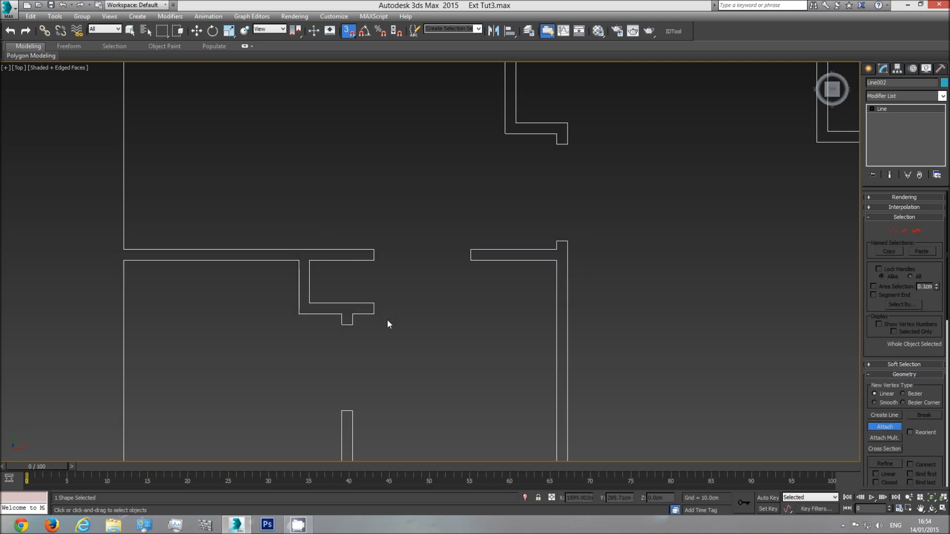
Select all vertices of the combined outline and weld them with a 0.1 cm threshold
key(w)
click(892, 231)
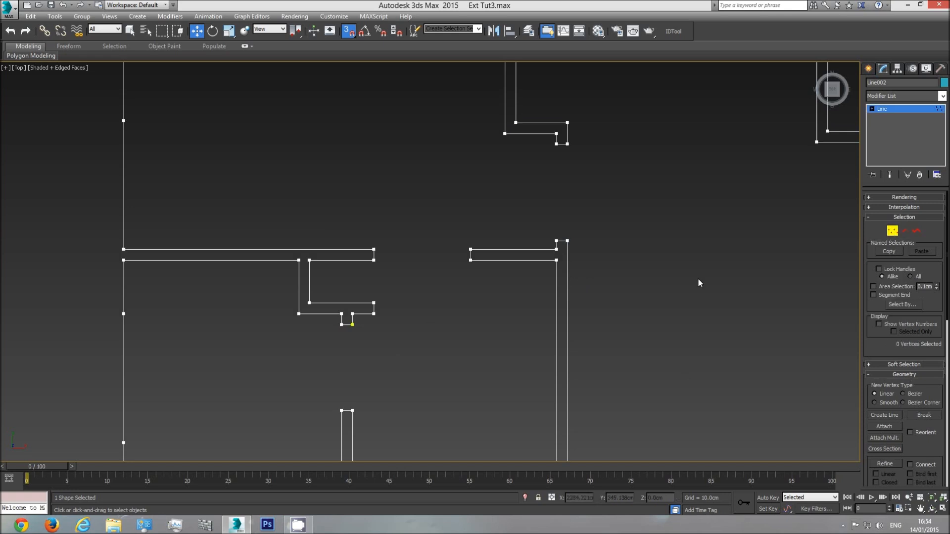
scroll(377, 328, down, 6)
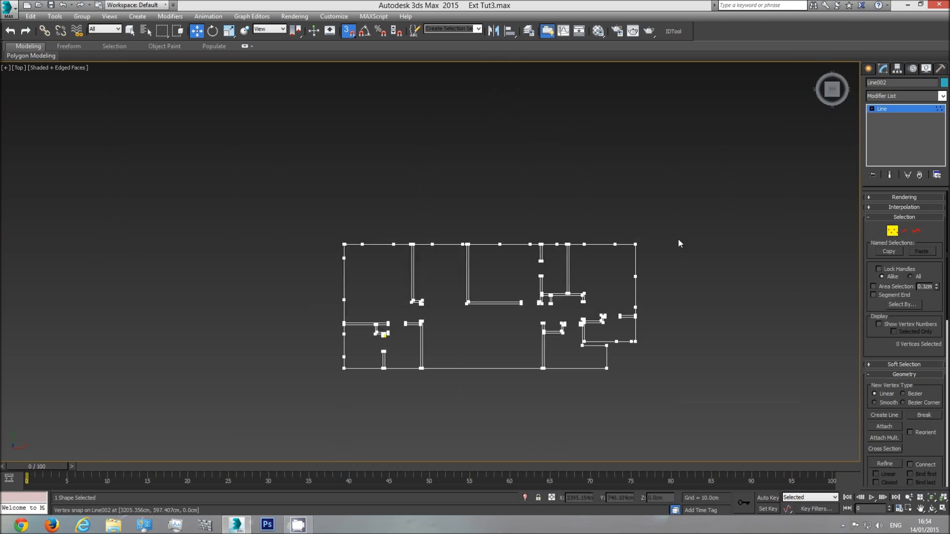
drag(384, 357, 269, 397)
scroll(365, 340, up, 8)
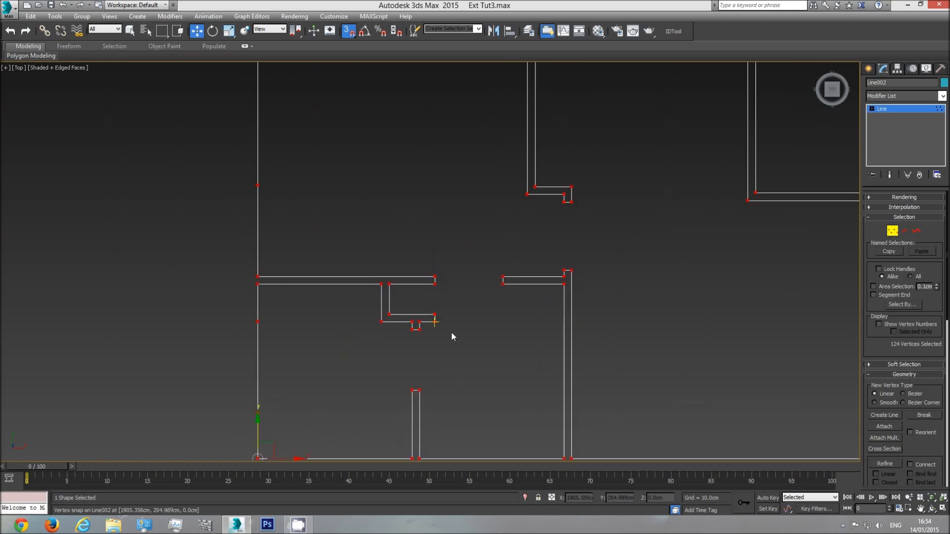
scroll(420, 332, up, 4)
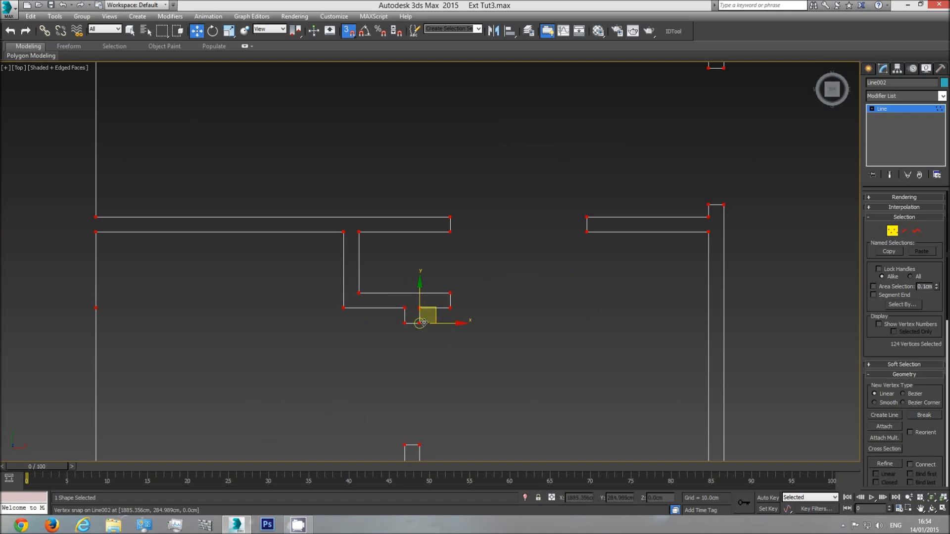
middle_drag(577, 254, 548, 269)
scroll(597, 273, down, 6)
middle_drag(723, 224, 540, 247)
drag(776, 135, 201, 426)
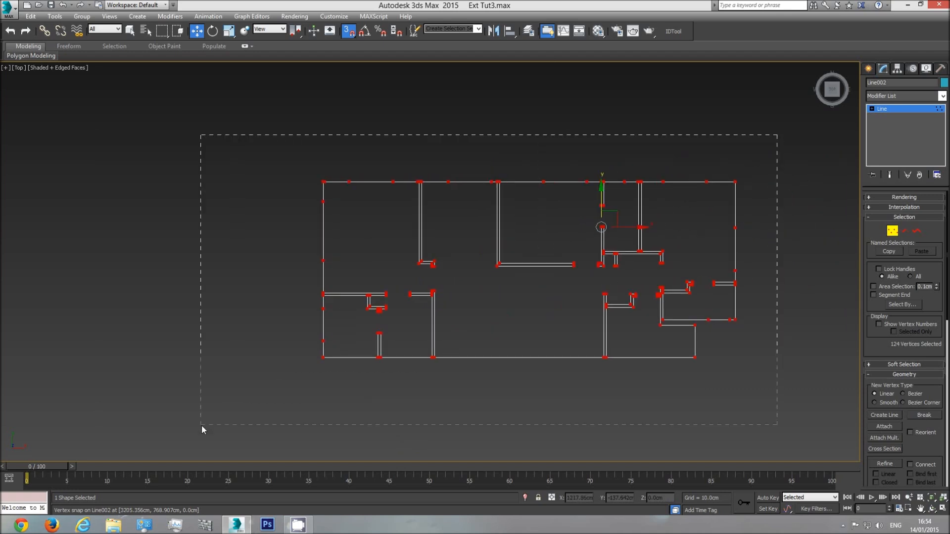
scroll(912, 258, down, 5)
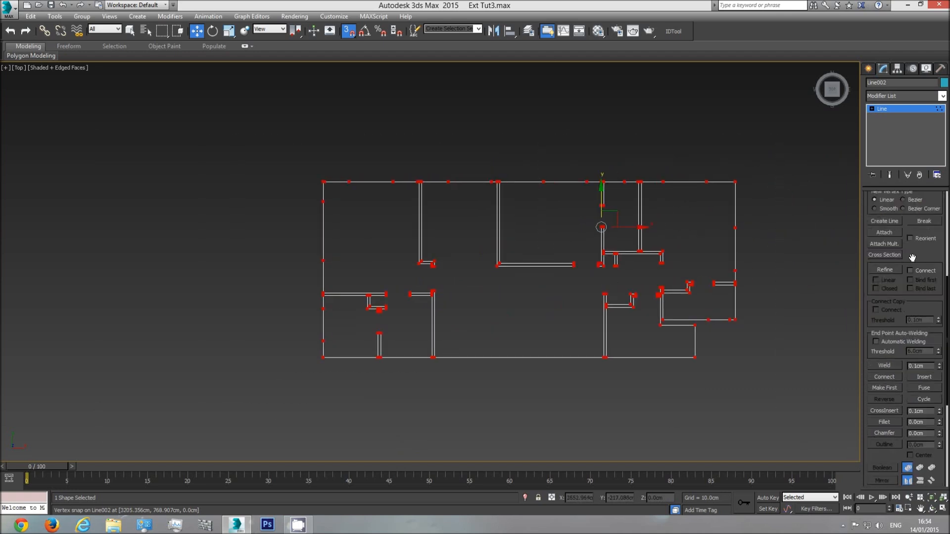
click(886, 365)
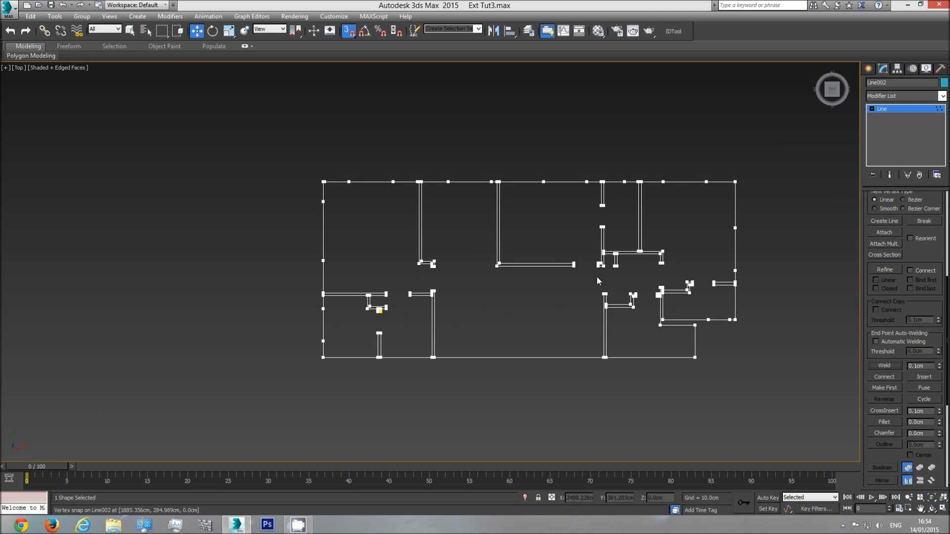
Convert all vertices of the combined outline to the Corner type, then leave vertex editing
drag(645, 236, 258, 405)
scroll(349, 337, up, 5)
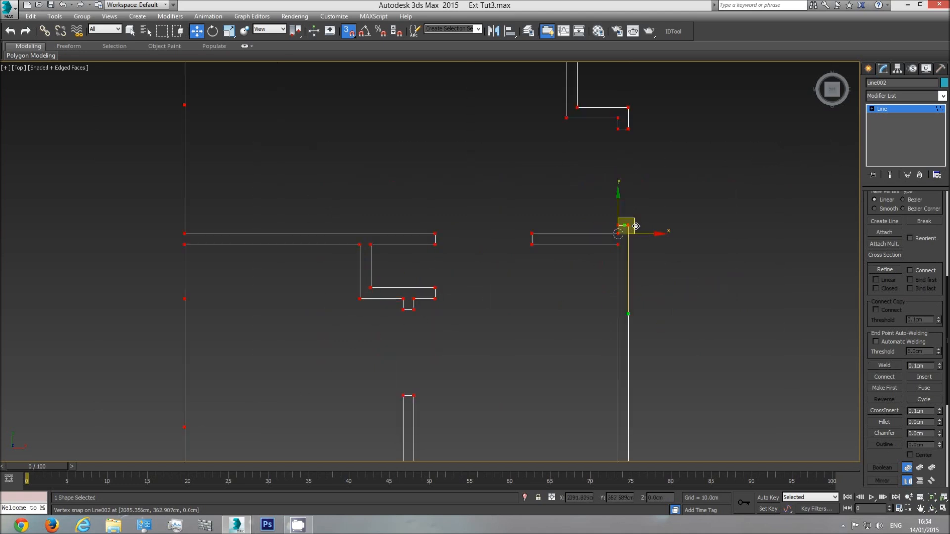
middle_drag(629, 243, 584, 263)
scroll(584, 263, up, 5)
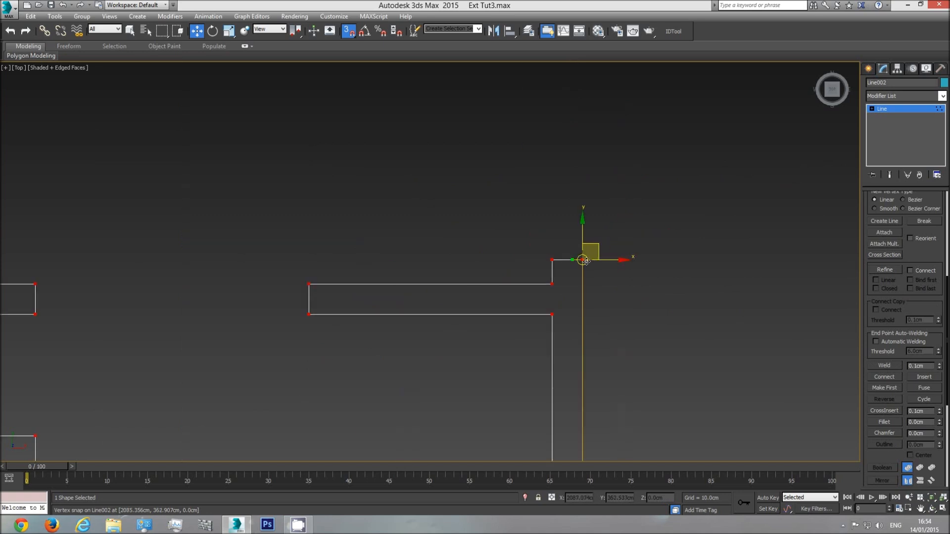
right_click(580, 257)
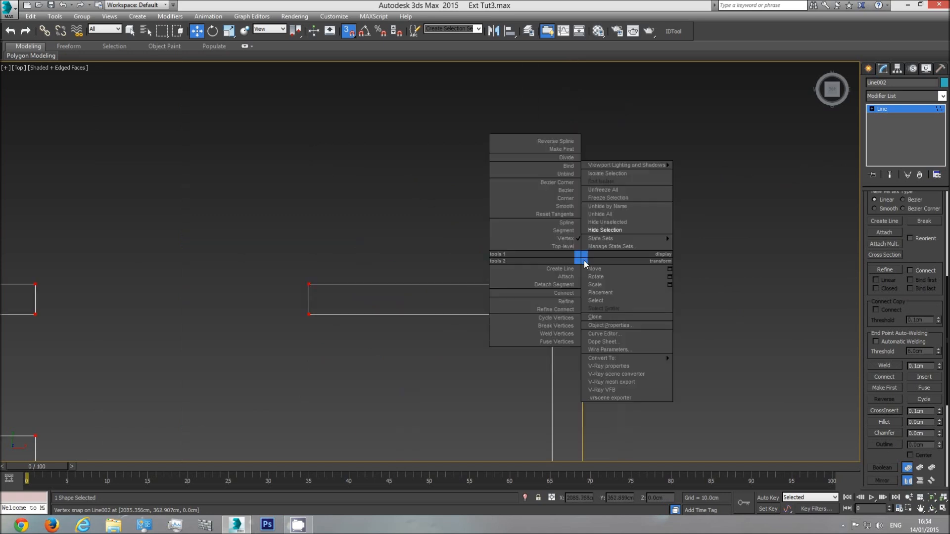
click(569, 198)
click(553, 260)
scroll(523, 285, down, 3)
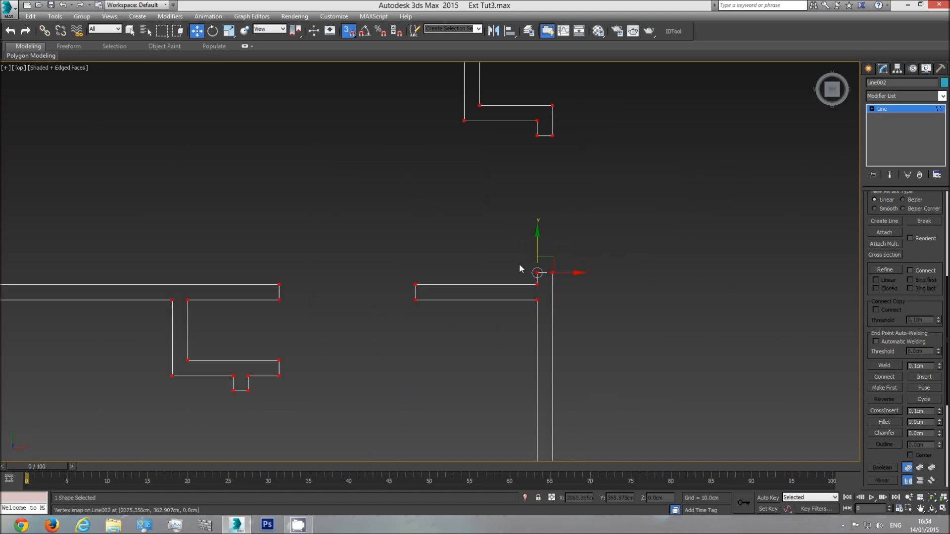
scroll(539, 312, down, 3)
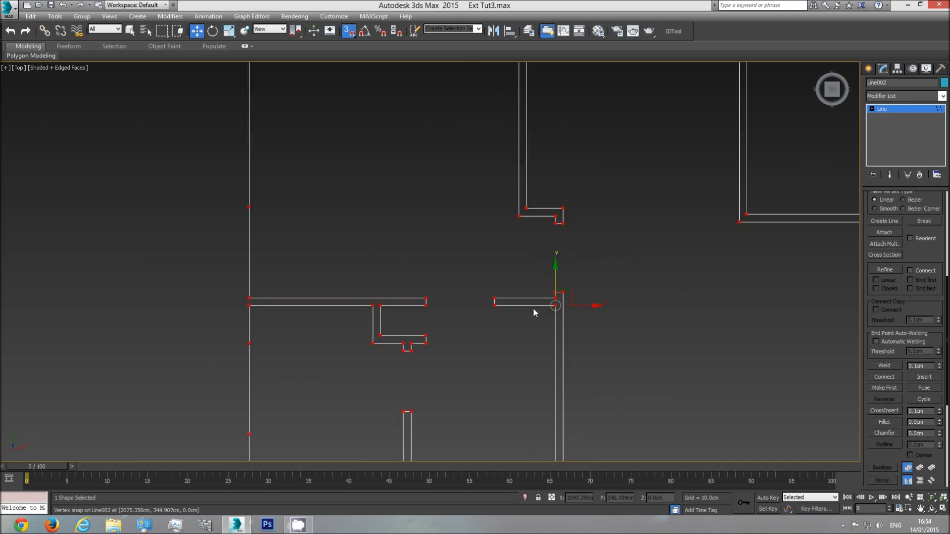
click(917, 109)
Examine the welded wall outline around the ensuite, the corridor and the remaining rooms
scroll(521, 286, down, 5)
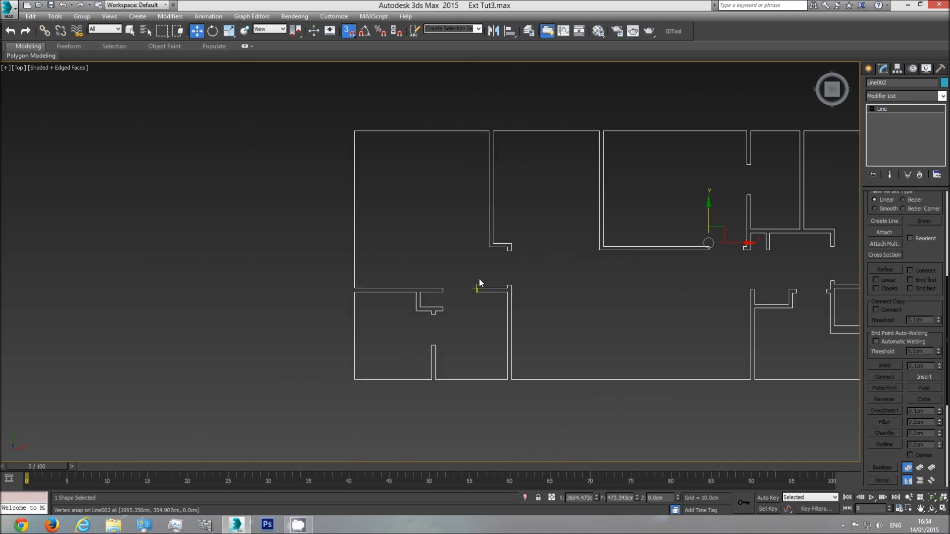
scroll(494, 292, up, 5)
scroll(518, 284, up, 3)
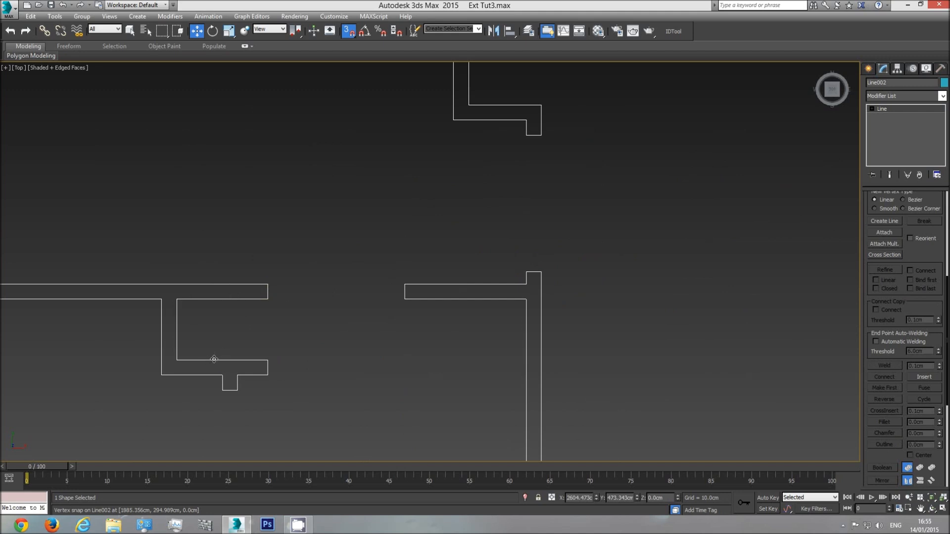
scroll(293, 346, down, 3)
scroll(271, 317, down, 2)
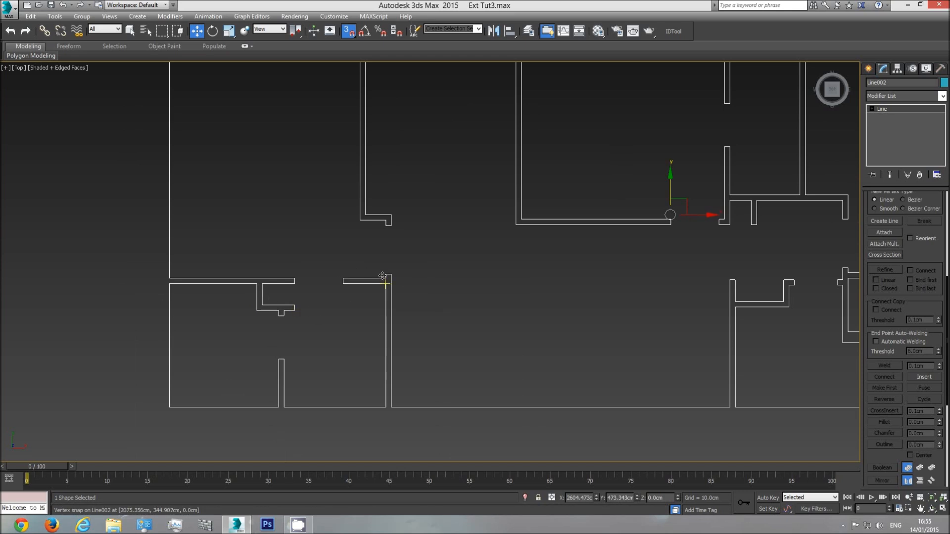
middle_drag(368, 257, 364, 279)
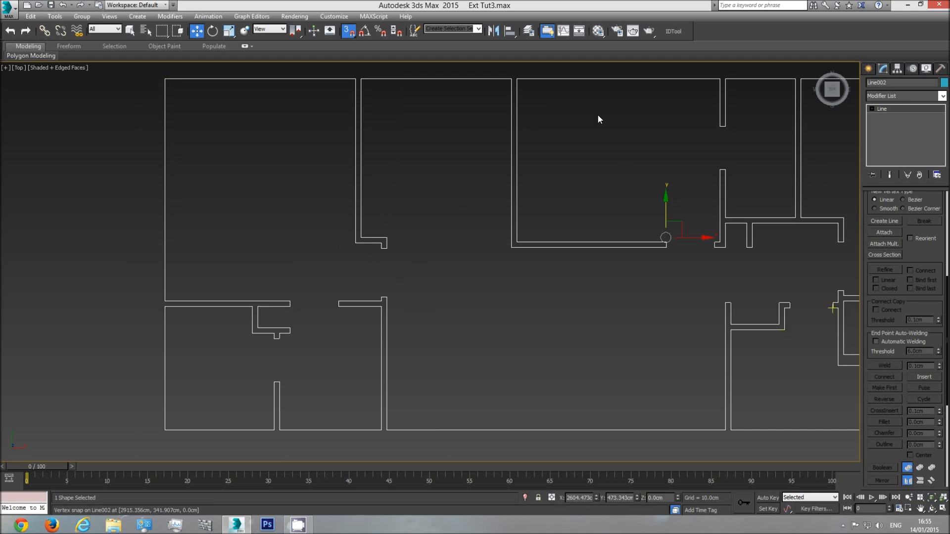
middle_drag(394, 281, 425, 275)
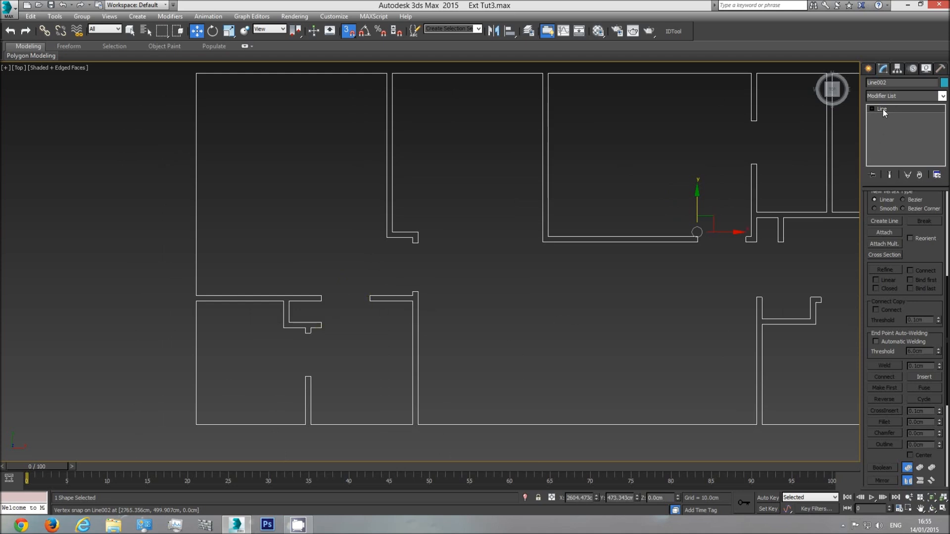
middle_drag(657, 285, 577, 288)
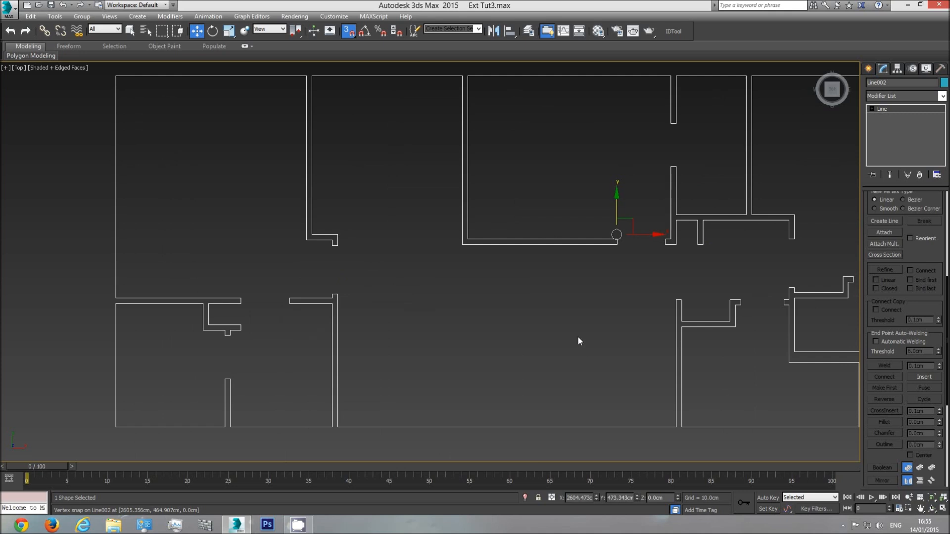
scroll(577, 336, down, 2)
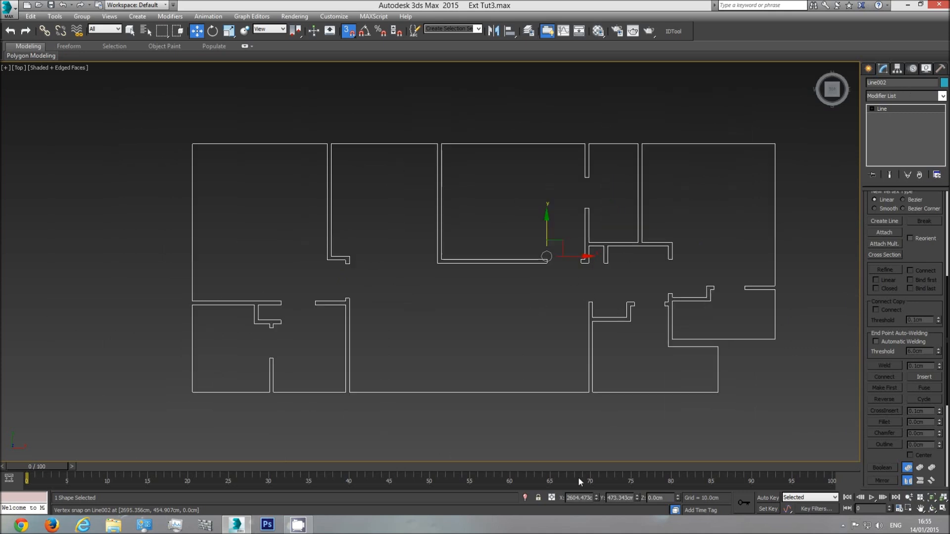
Turn off snapping and unhide all hidden objects
click(348, 31)
right_click(517, 307)
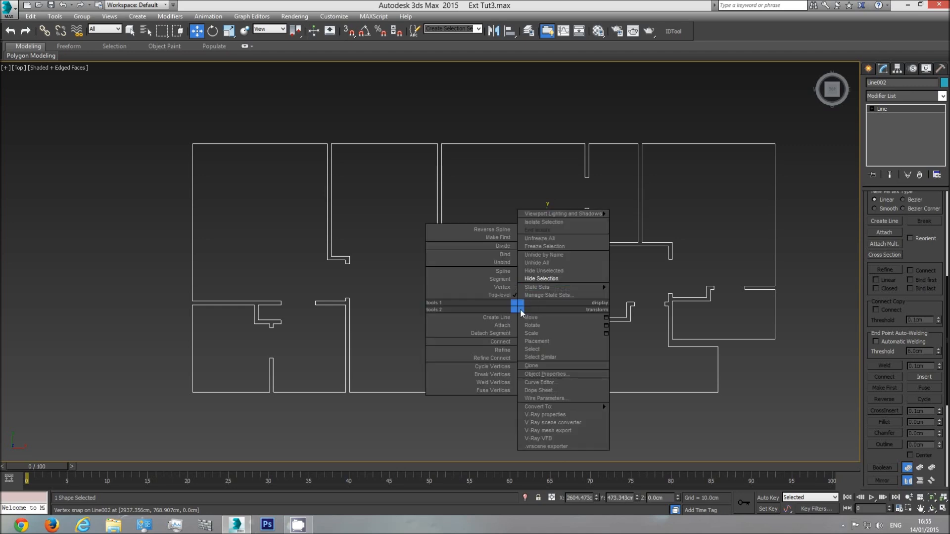
click(549, 260)
Clone the wall outline straight down over the second apartment on the plan
middle_drag(543, 234, 529, 139)
shift+drag(529, 138, 522, 387)
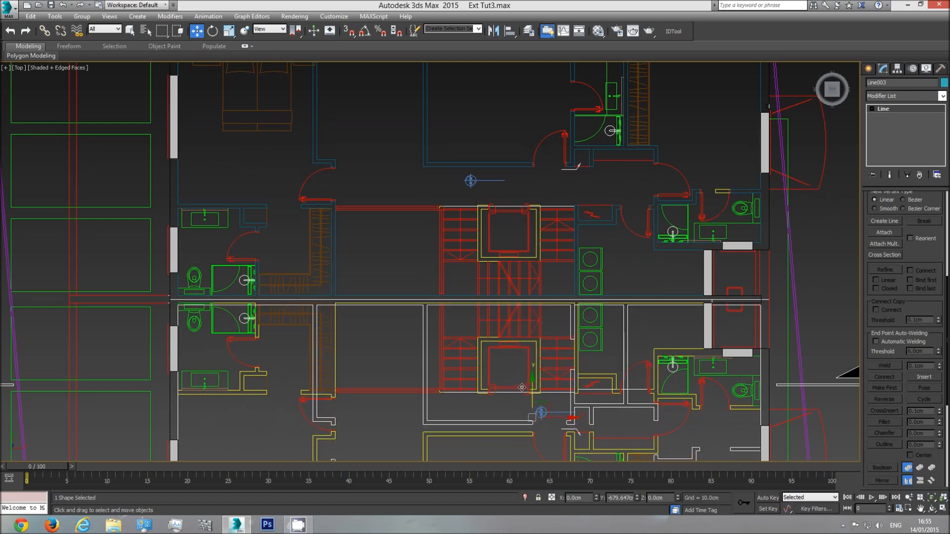
click(473, 303)
middle_drag(490, 361, 460, 261)
scroll(460, 261, down, 4)
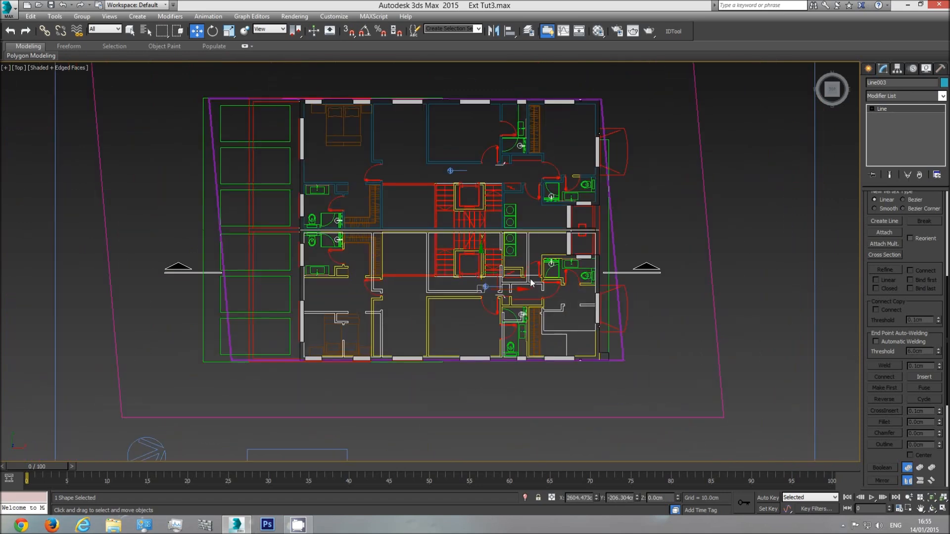
Apply a Mirror modifier about the Y axis to the copied outline and move it clear below the building
click(942, 97)
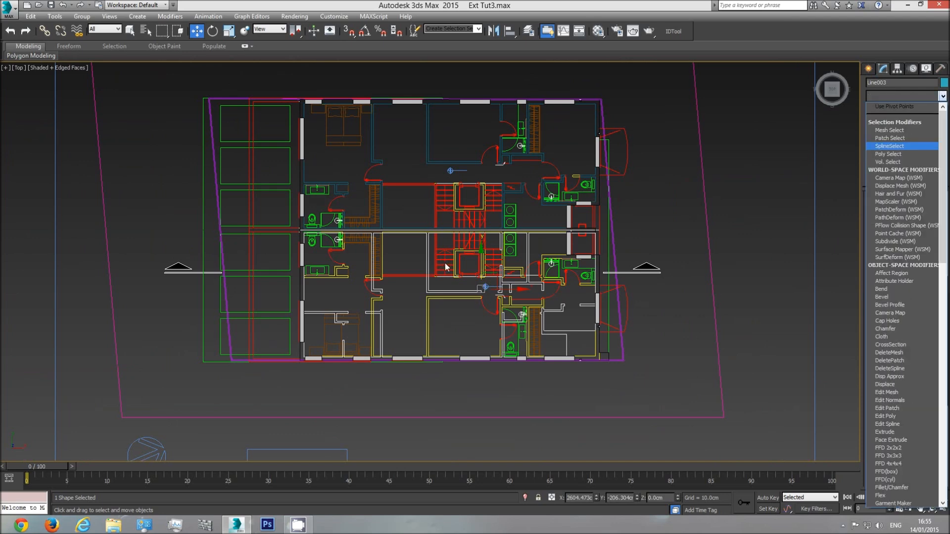
drag(944, 136, 945, 277)
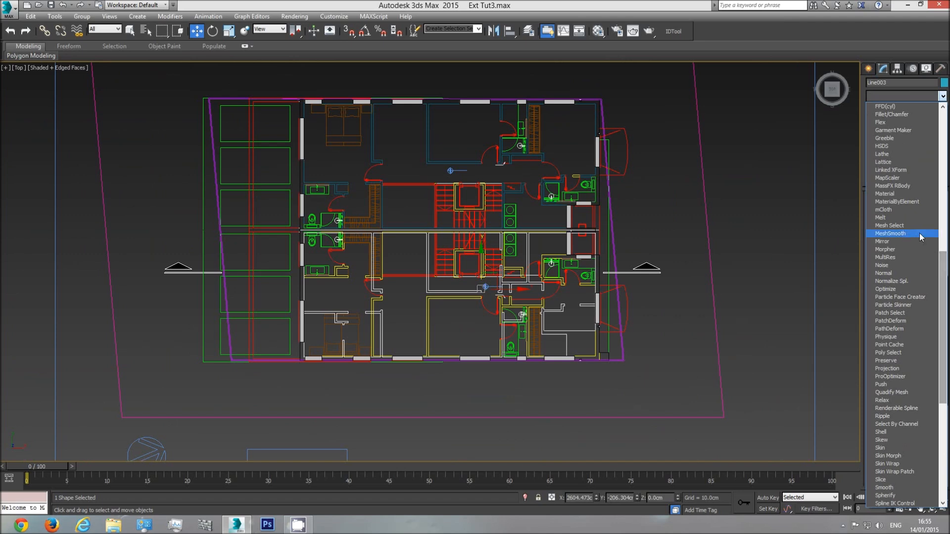
click(895, 240)
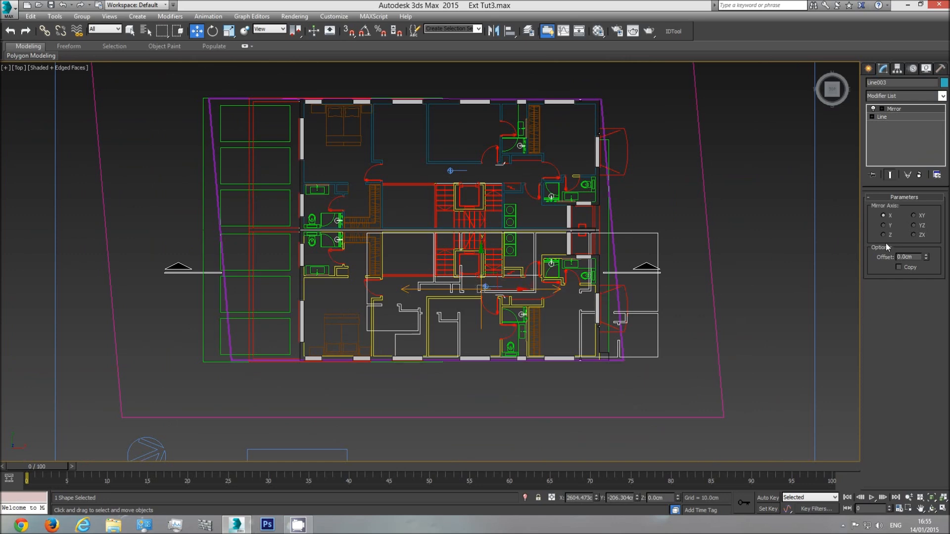
click(884, 225)
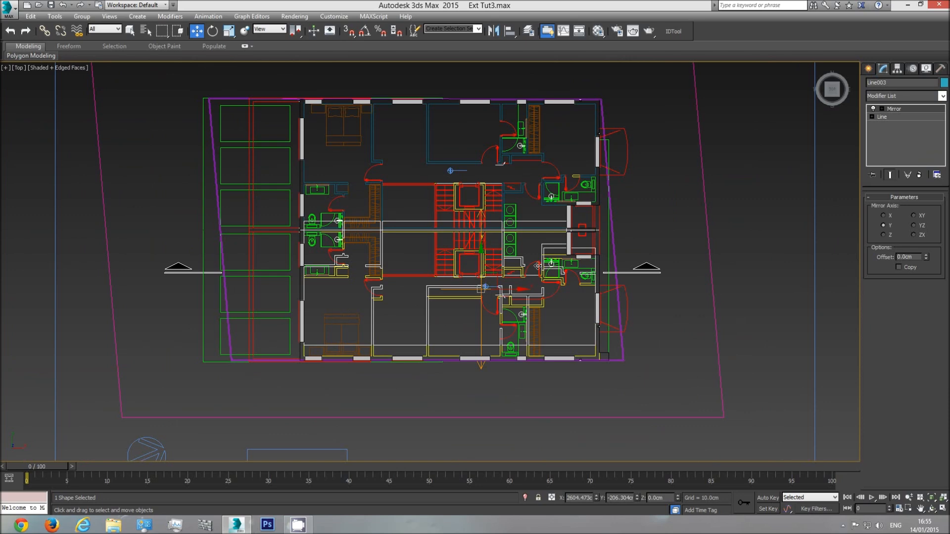
drag(480, 258, 425, 300)
Hide the Plan group and select the mirrored outline below the building
click(382, 160)
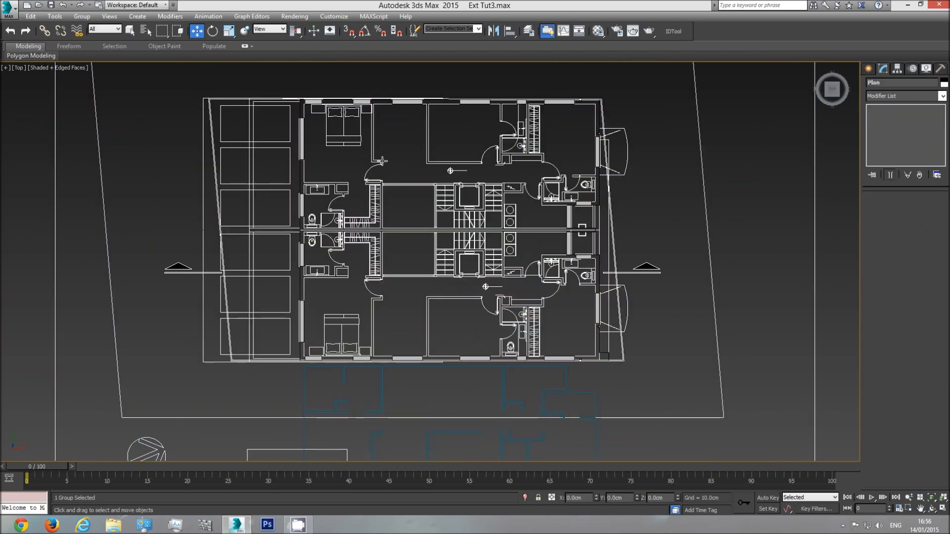
right_click(382, 160)
click(404, 131)
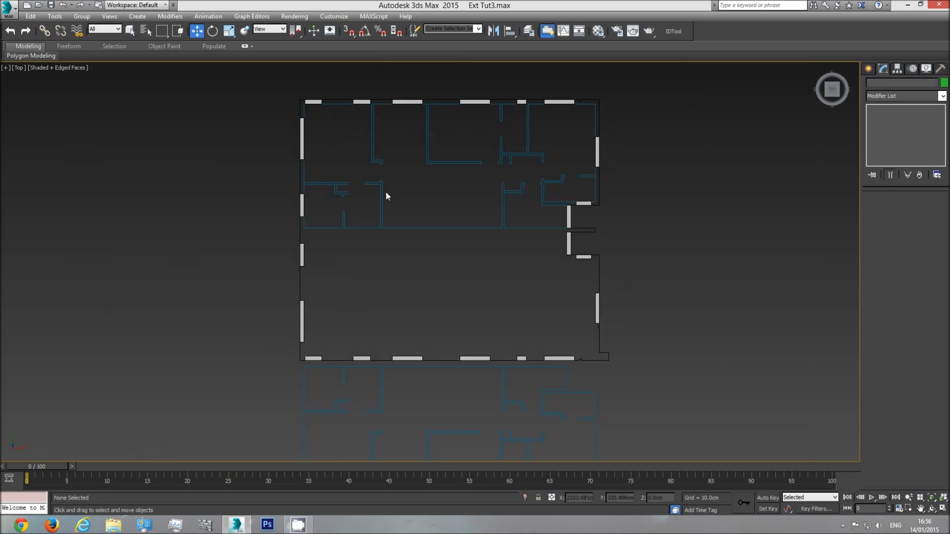
click(381, 195)
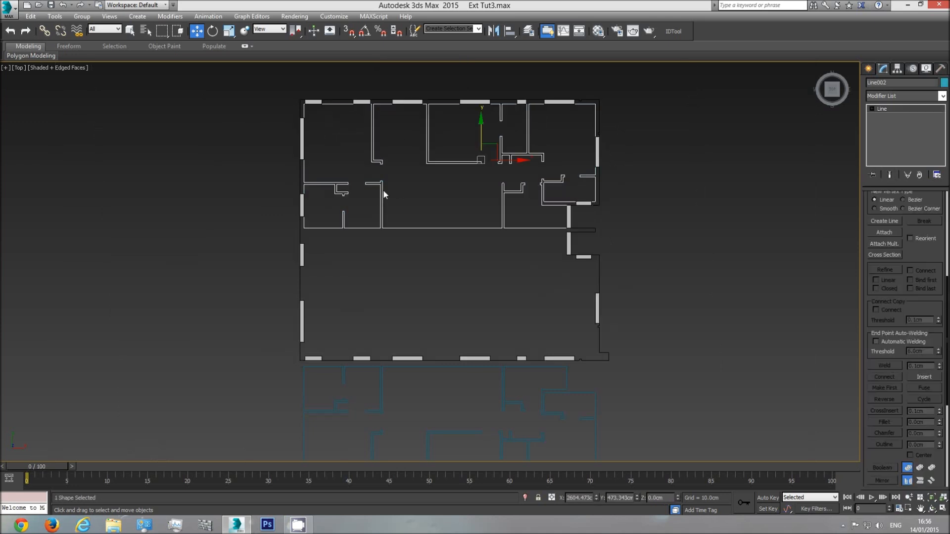
click(380, 408)
middle_drag(409, 413, 431, 373)
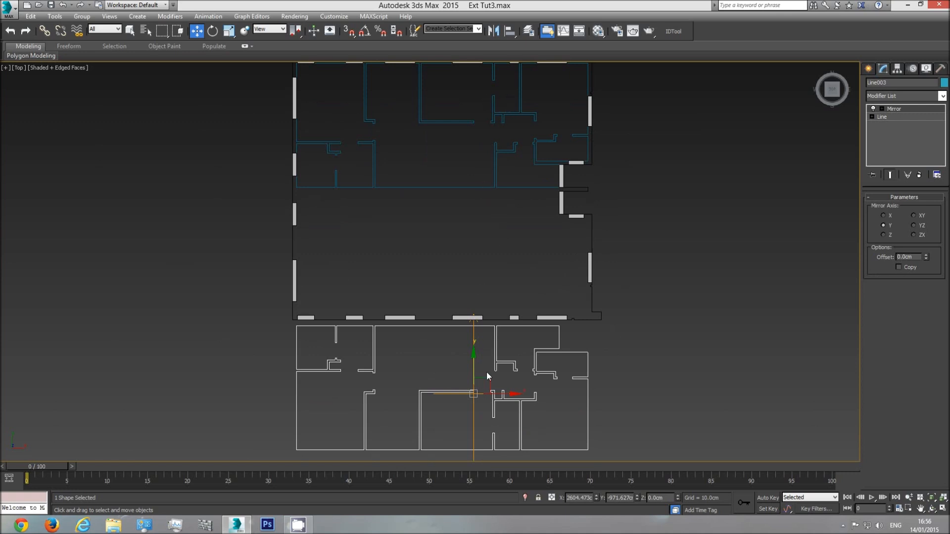
Move the mirrored wall outline up into the second apartment and unhide all hidden objects
drag(470, 367, 481, 231)
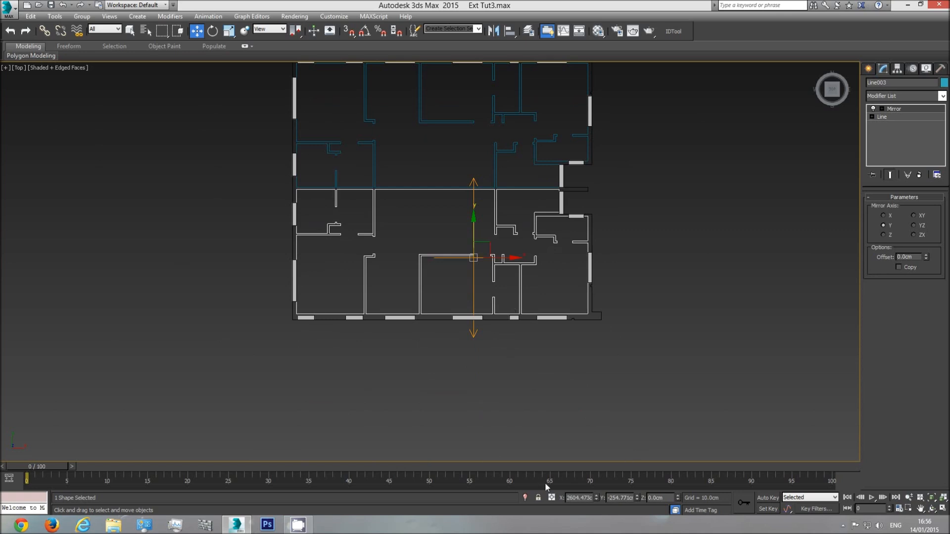
right_click(521, 304)
click(545, 264)
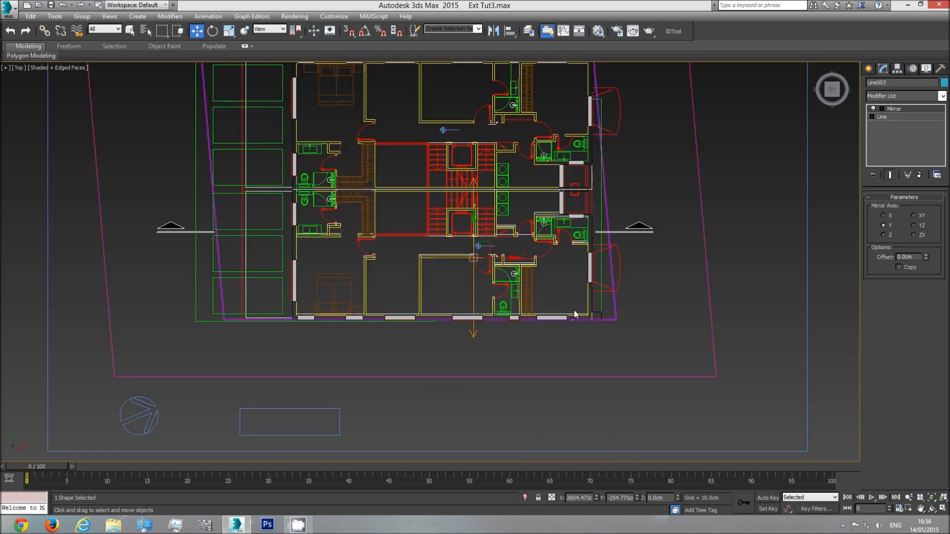
Using vertex snapping, move the mirrored outline down so its lower-right corner meets the matching exterior wall corner
scroll(573, 317, up, 5)
middle_drag(592, 325, 564, 297)
scroll(607, 339, down, 5)
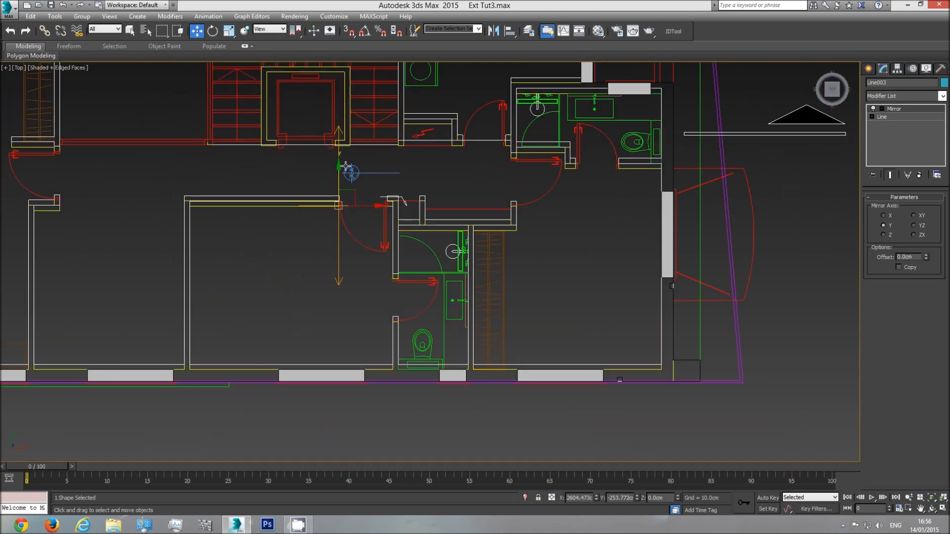
scroll(648, 355, up, 5)
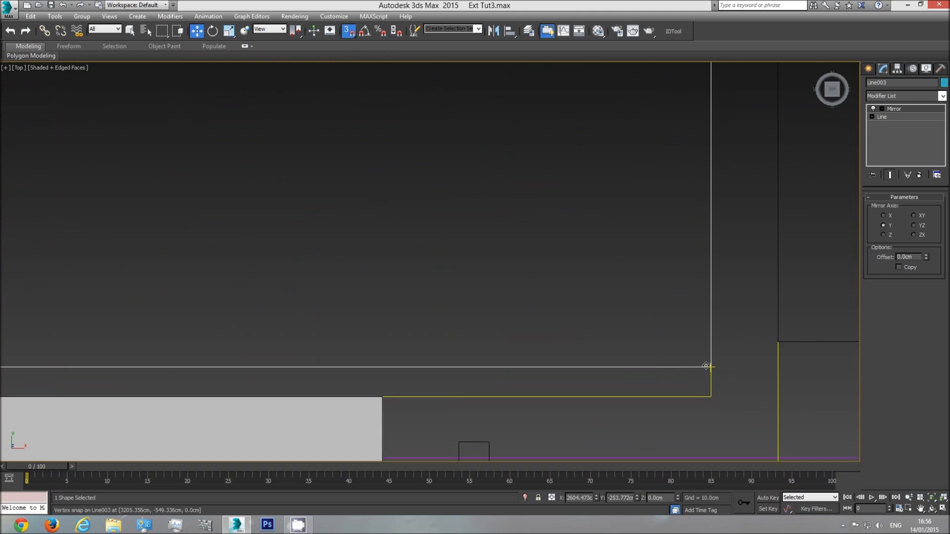
drag(706, 367, 708, 396)
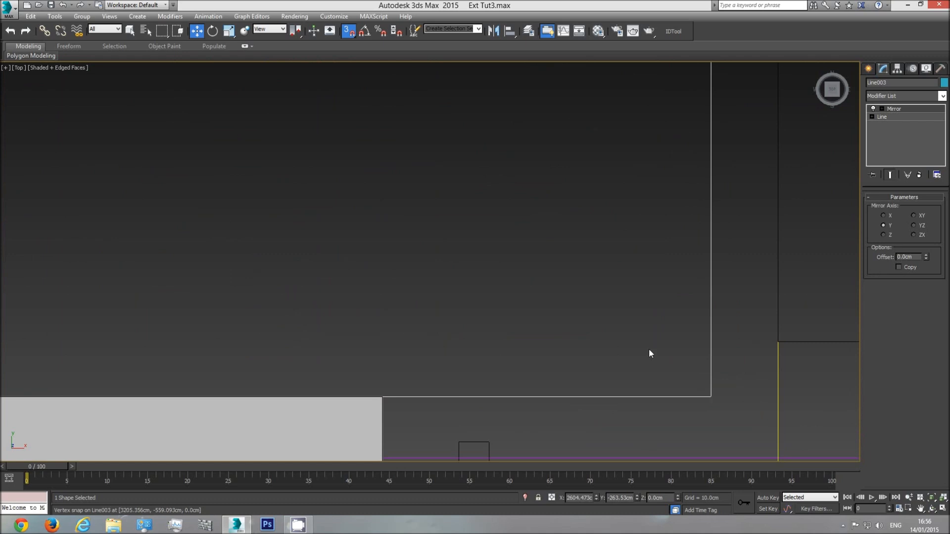
scroll(645, 346, down, 5)
middle_drag(593, 279, 597, 299)
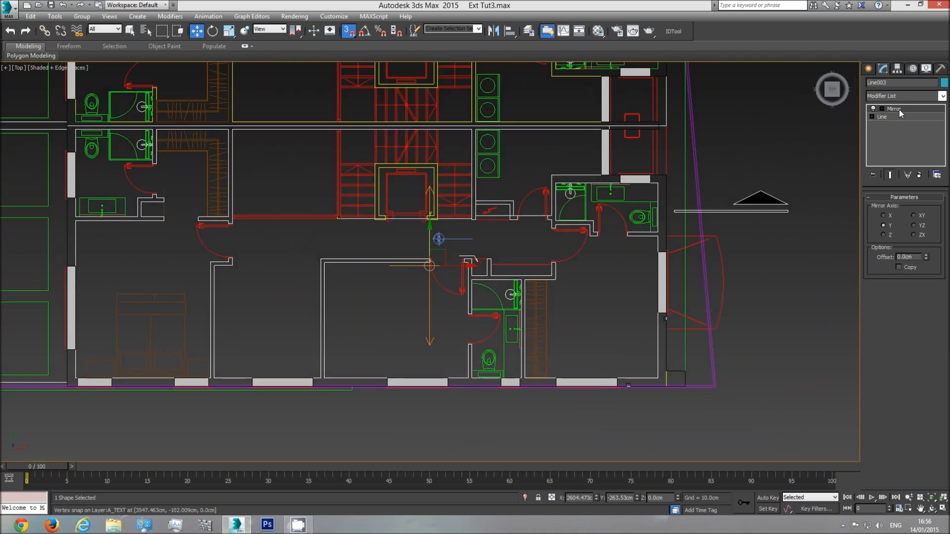
Convert the mirrored outline to an Editable Spline and check its vertices along the left and bottom exterior walls
right_click(651, 247)
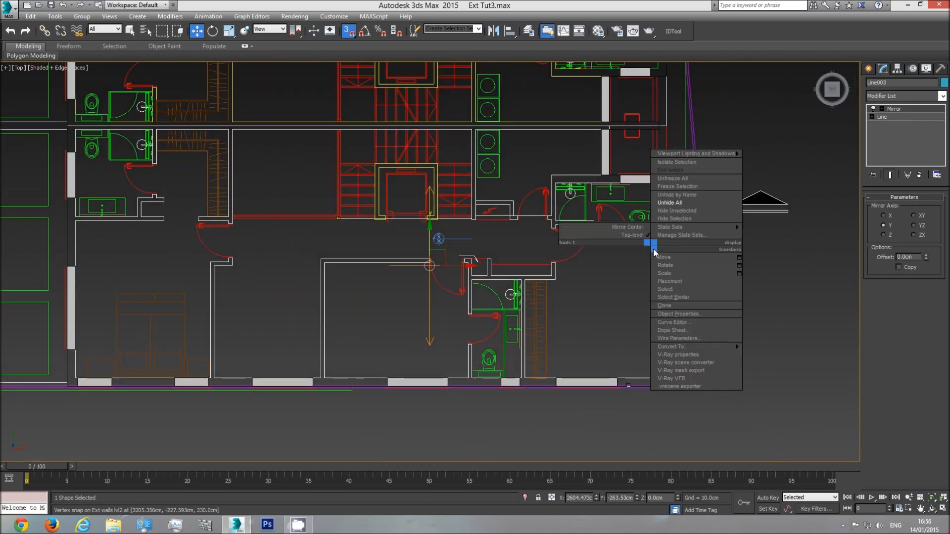
mouse_move(685, 347)
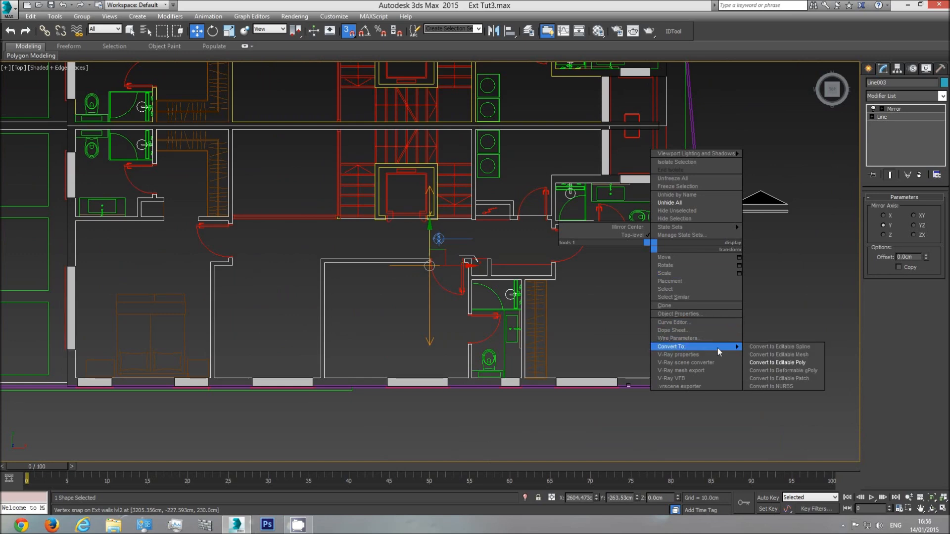
click(783, 348)
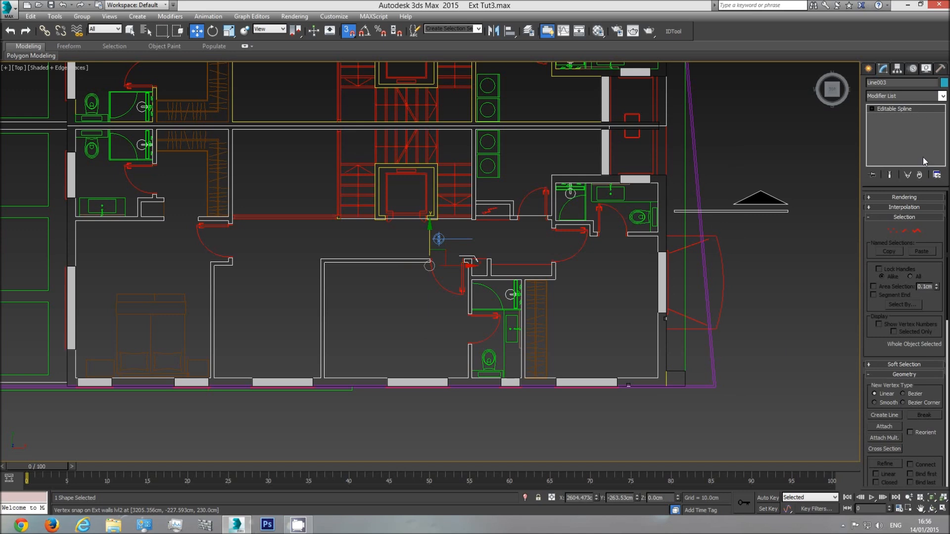
click(891, 232)
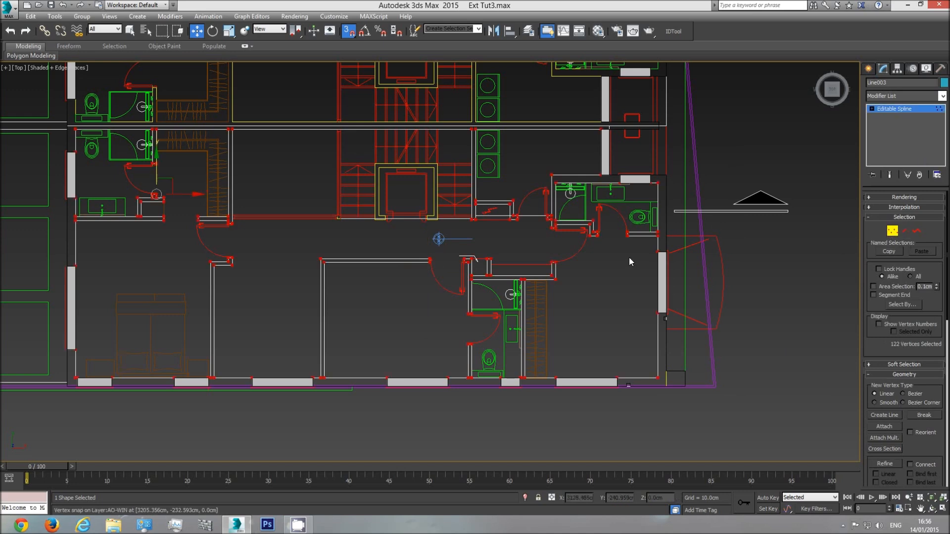
scroll(628, 257, down, 2)
middle_drag(628, 258, 721, 259)
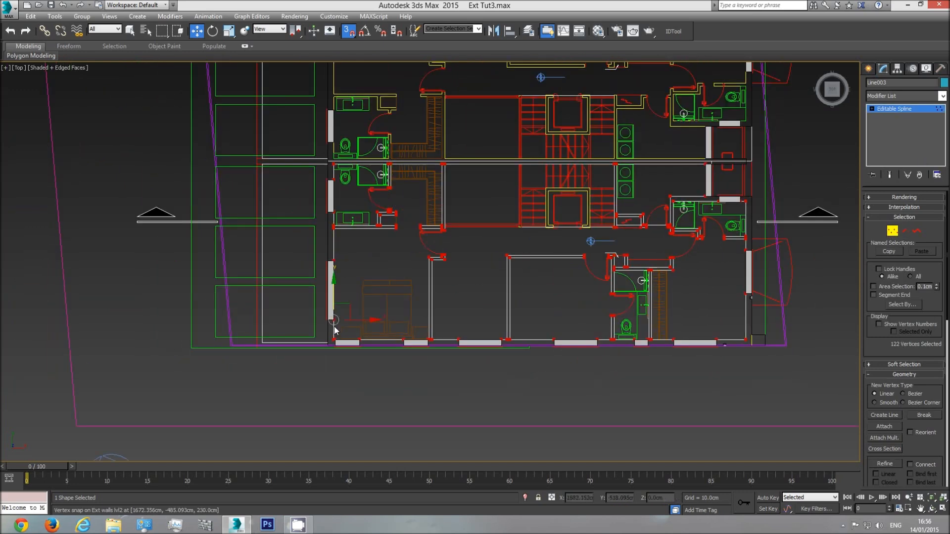
scroll(337, 307, up, 3)
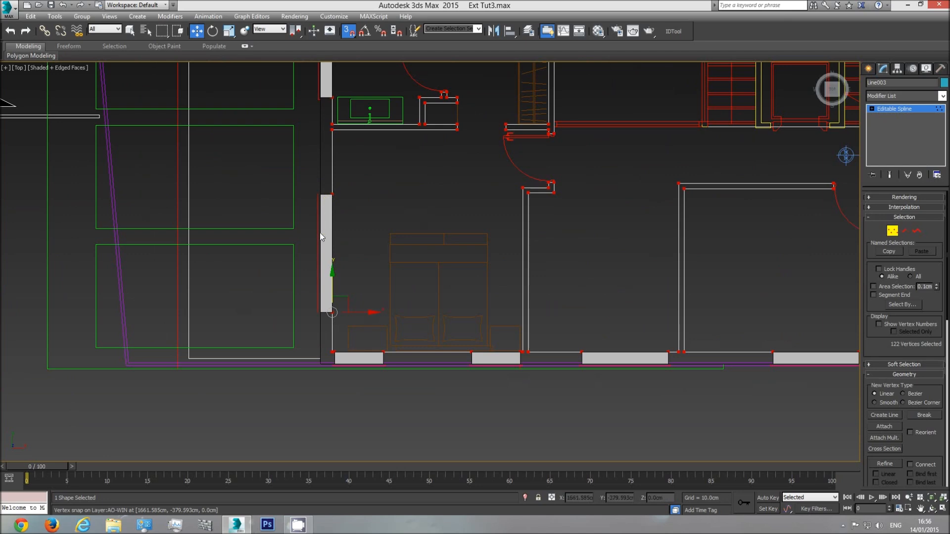
click(904, 108)
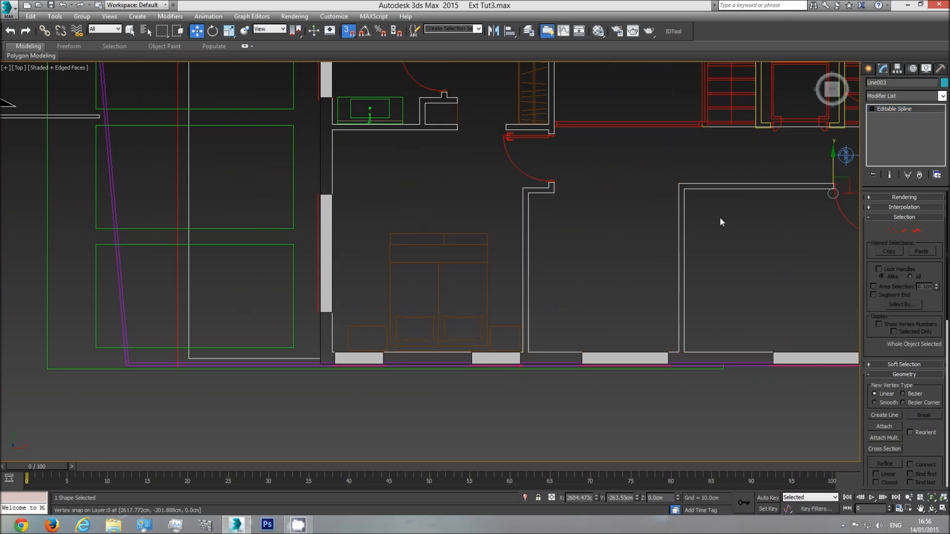
Hide the Plan group and reselect the mirrored outline of the second apartment
click(486, 264)
right_click(484, 262)
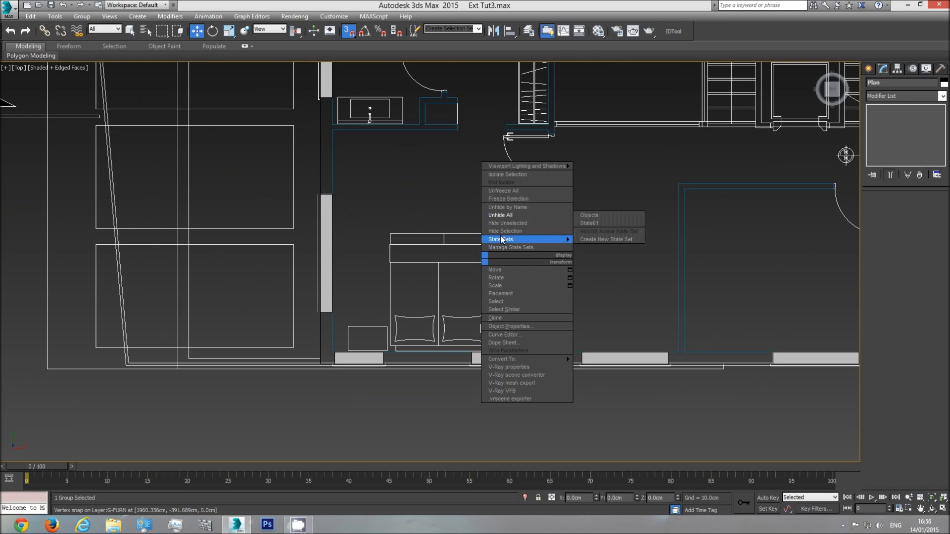
click(510, 240)
click(332, 169)
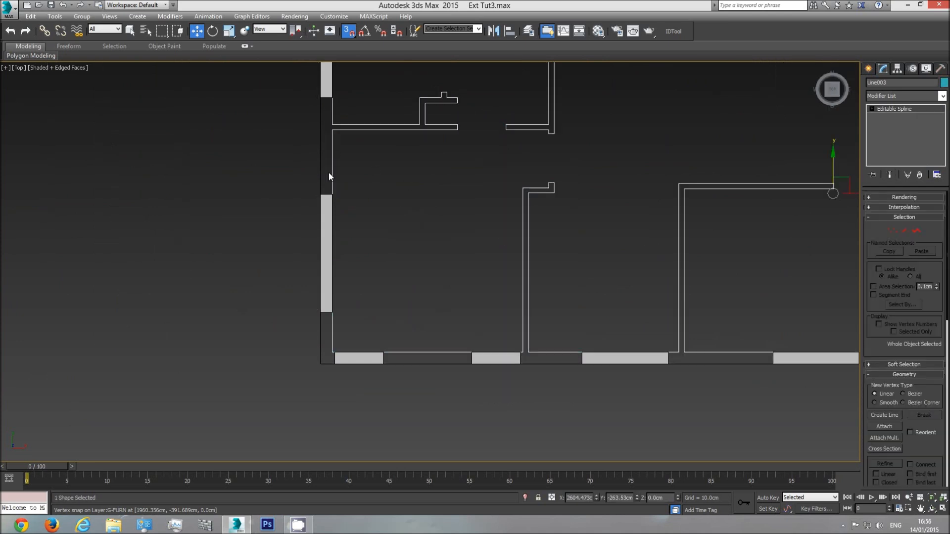
scroll(435, 174, down, 3)
middle_drag(436, 175, 429, 239)
middle_drag(487, 210, 481, 254)
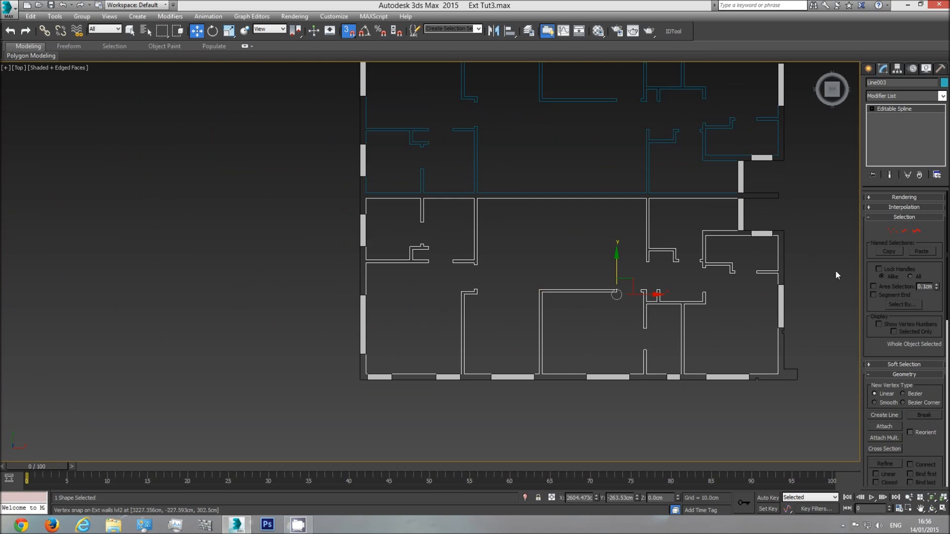
Enter vertex editing on the mirrored outline and compare the upper-right room's top edge vertices with the adjoining window's corners
click(893, 231)
key(ctrl+a)
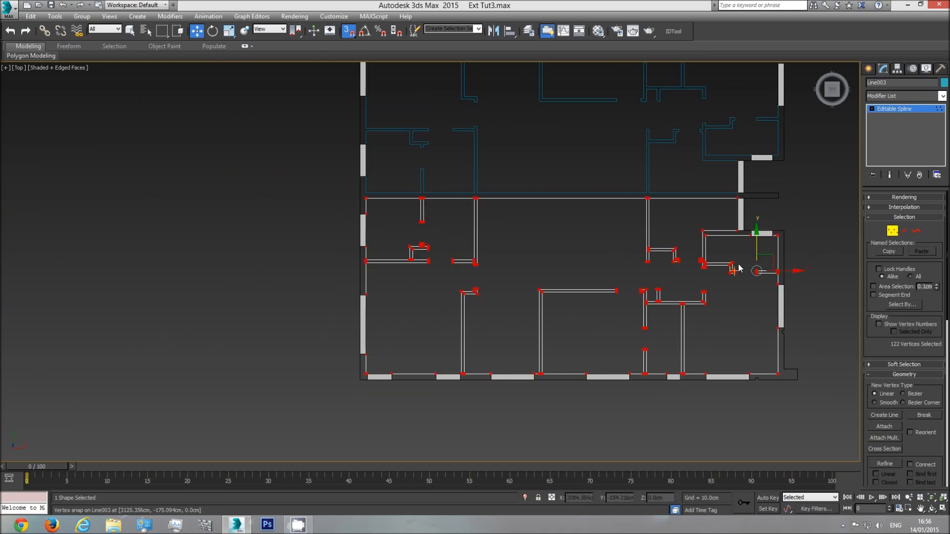
scroll(704, 287, up, 2)
scroll(704, 289, up, 6)
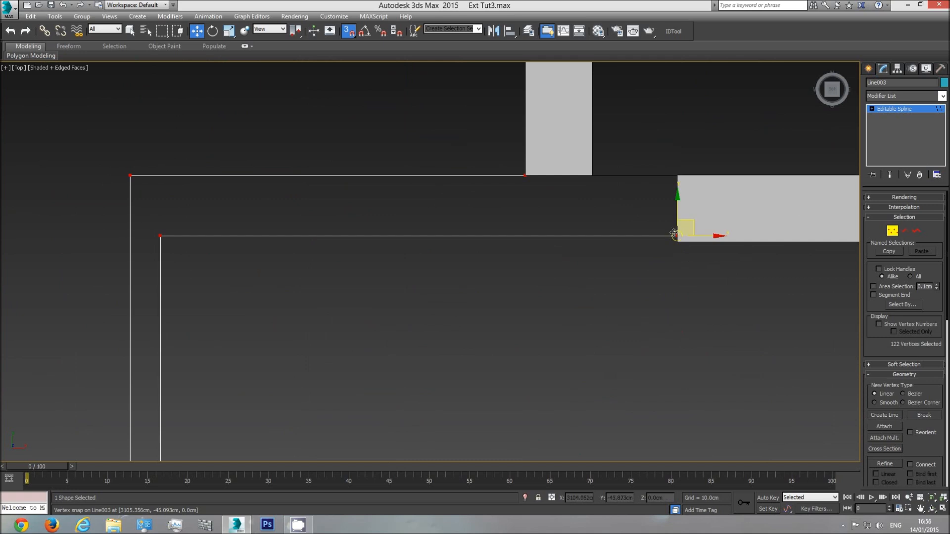
middle_drag(739, 266, 536, 304)
click(716, 275)
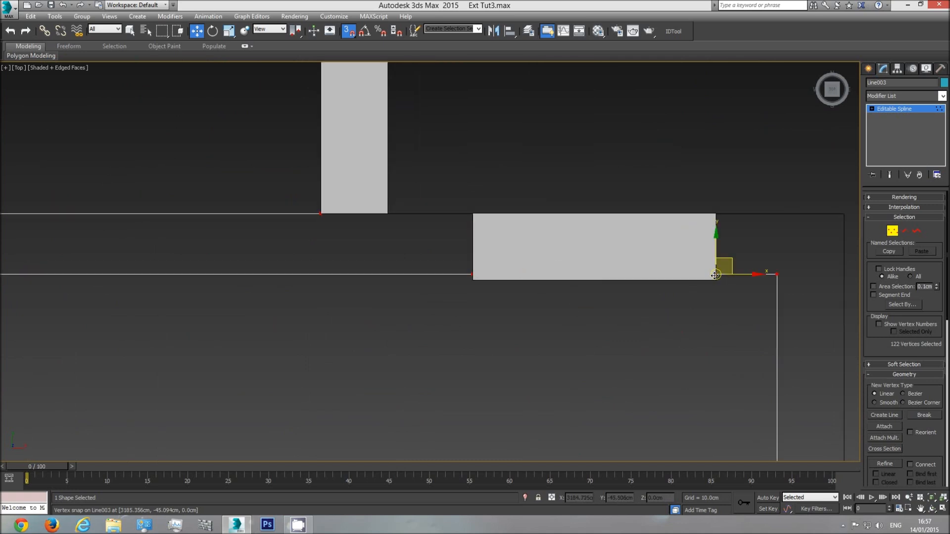
click(470, 273)
click(717, 276)
click(472, 276)
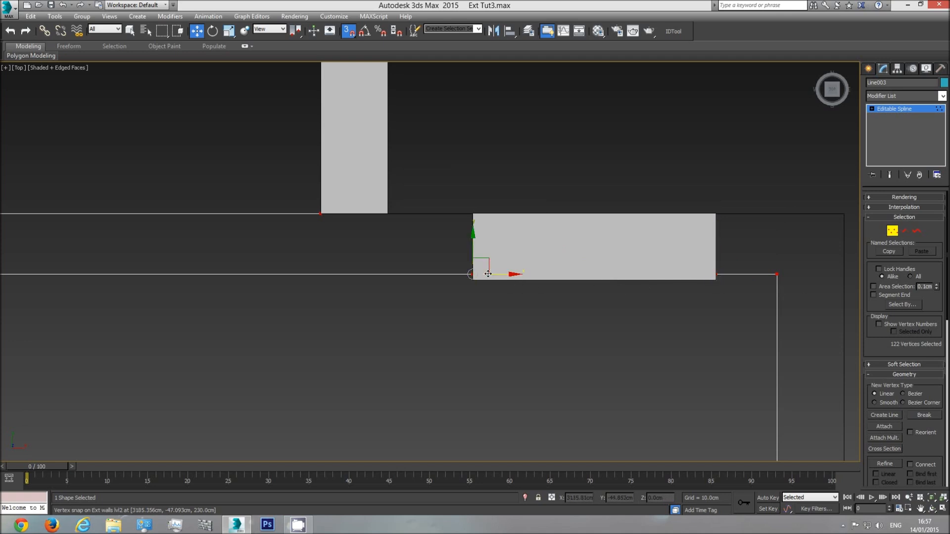
Display the viewport in wireframe to expose the outline vertices behind the window above the upper-right room
scroll(547, 302, down, 2)
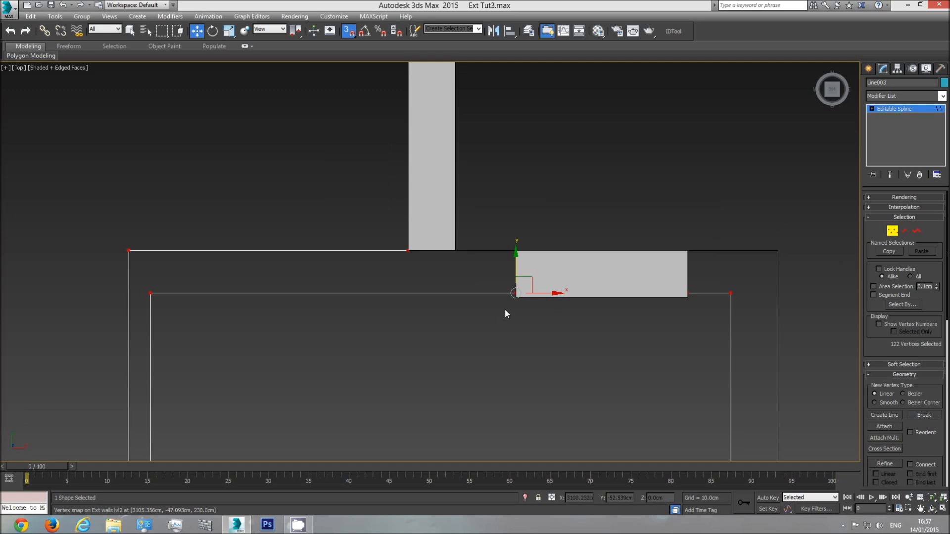
scroll(505, 310, down, 2)
middle_drag(560, 326, 521, 305)
scroll(555, 291, up, 4)
click(638, 265)
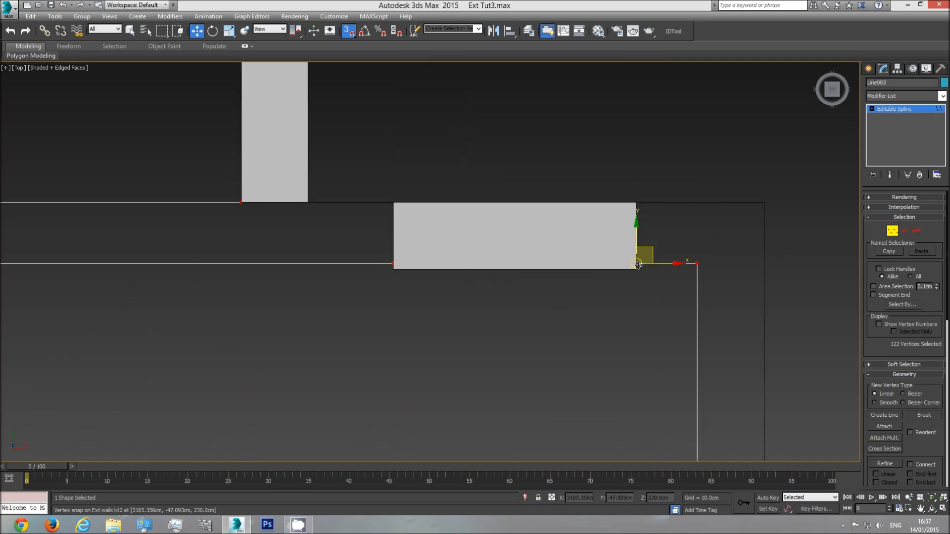
scroll(639, 266, up, 4)
key(F3)
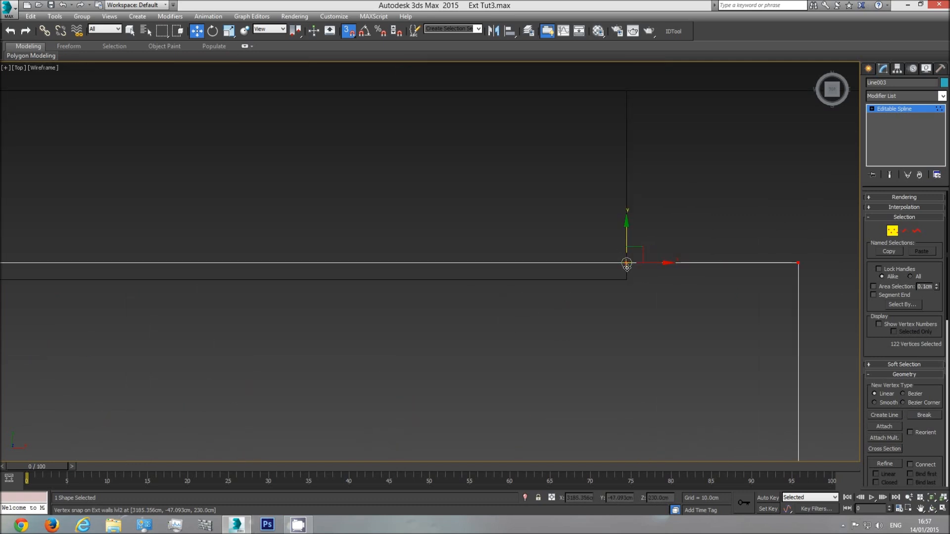
Select the four vertices along the mirrored upper-right room's top edge and snap them down level with the window's inner corner
scroll(599, 318, down, 3)
scroll(598, 318, down, 3)
drag(693, 294, 76, 330)
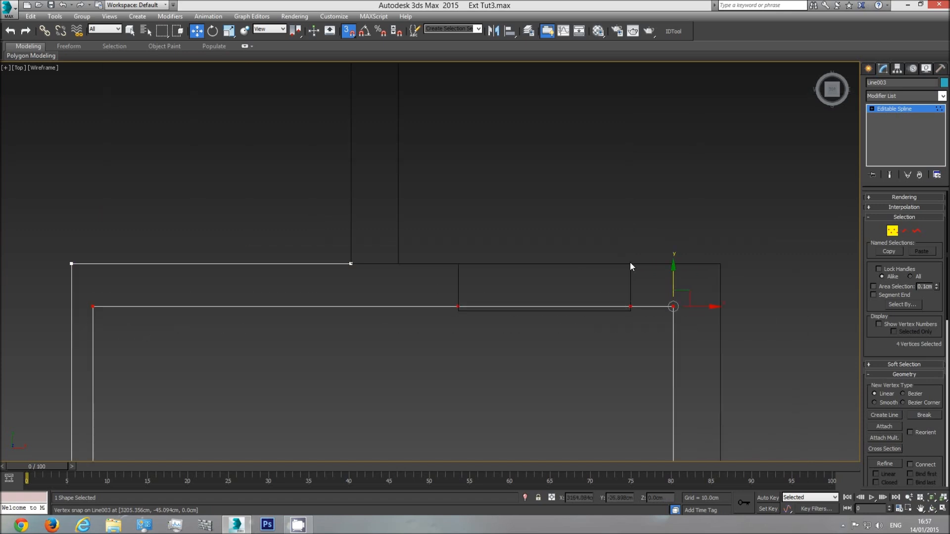
drag(674, 274, 630, 311)
Examine the mirrored outline's remaining vertices around the apartment for alignment with the exterior walls and windows
scroll(533, 344, down, 5)
middle_drag(583, 431, 558, 237)
scroll(556, 242, up, 5)
middle_drag(553, 342, 552, 105)
middle_drag(542, 373, 572, 115)
scroll(572, 116, down, 4)
scroll(460, 281, up, 5)
middle_drag(307, 268, 748, 266)
middle_drag(377, 245, 726, 246)
middle_drag(303, 276, 557, 275)
scroll(389, 308, down, 3)
middle_drag(288, 311, 489, 310)
middle_drag(201, 293, 638, 299)
middle_drag(295, 313, 668, 303)
middle_drag(304, 260, 631, 280)
middle_drag(273, 225, 286, 371)
scroll(322, 109, down, 2)
middle_drag(321, 101, 316, 254)
middle_drag(306, 132, 303, 250)
middle_drag(355, 203, 339, 301)
scroll(264, 252, up, 5)
scroll(289, 244, down, 8)
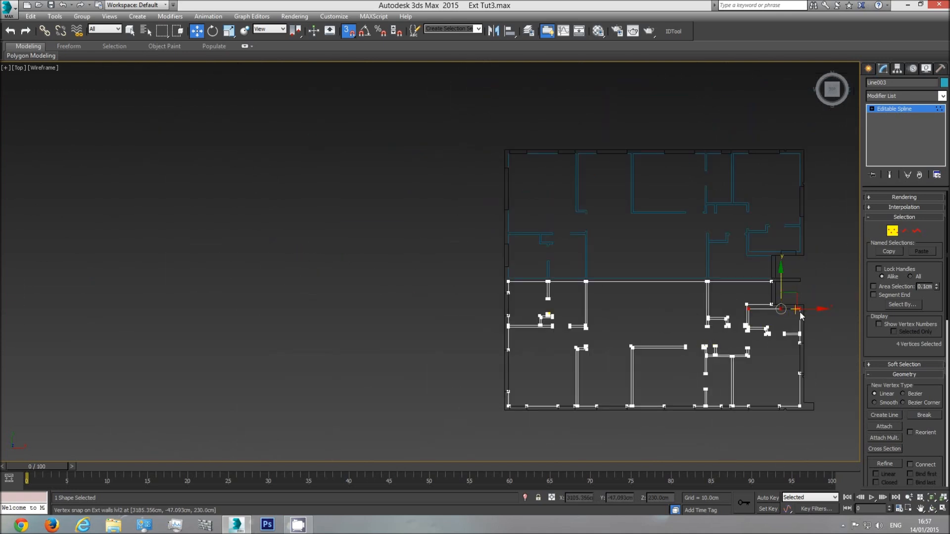
Compare the mirrored outline along the dividing wall with the original apartment's outline beside the matching window
click(749, 308)
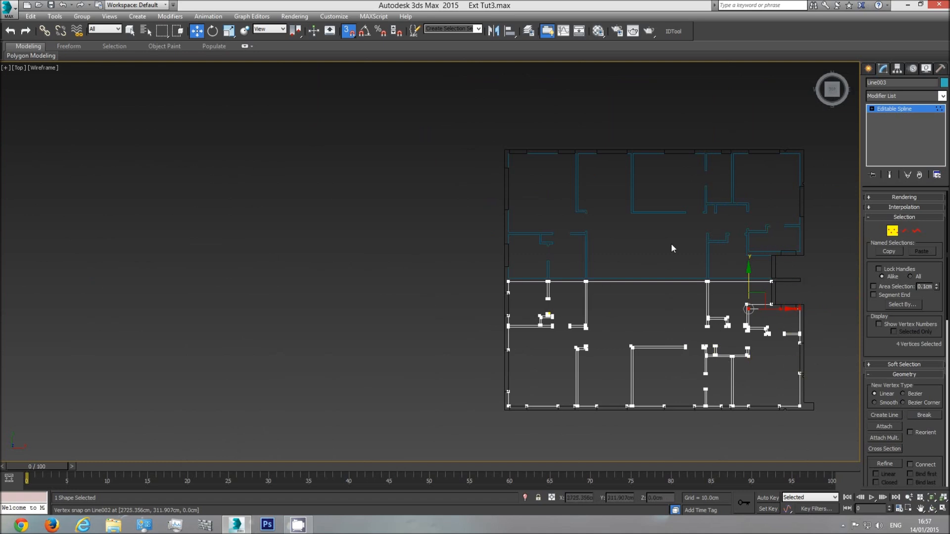
scroll(523, 304, up, 2)
scroll(485, 288, up, 3)
scroll(485, 288, up, 2)
middle_drag(429, 168, 366, 199)
middle_drag(797, 307, 264, 336)
scroll(444, 305, down, 2)
middle_drag(630, 341, 434, 244)
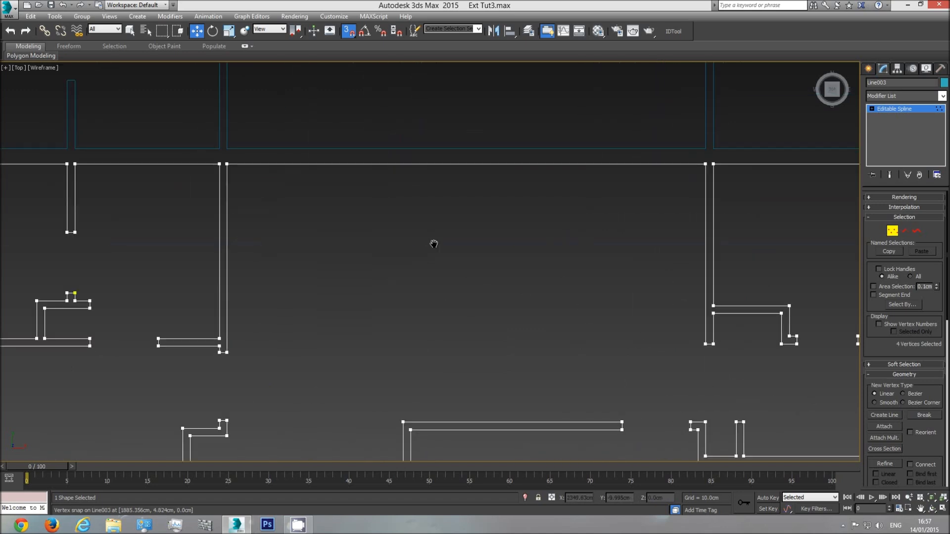
scroll(434, 244, down, 3)
click(719, 257)
scroll(691, 246, up, 3)
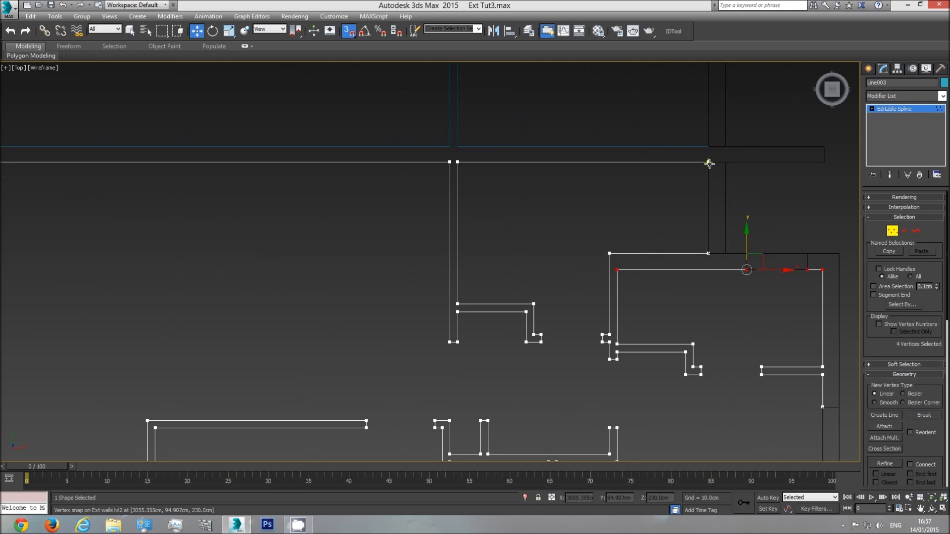
middle_drag(707, 160, 674, 334)
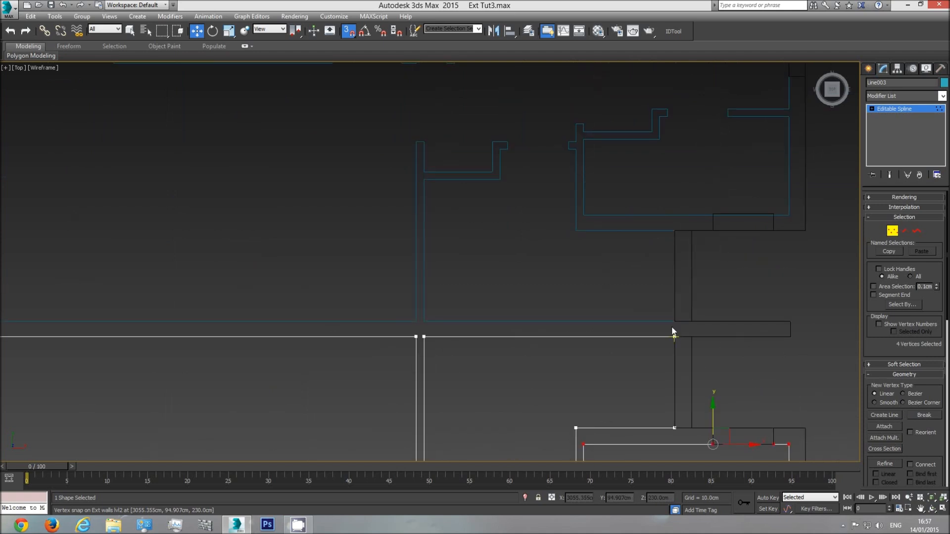
scroll(693, 253, up, 4)
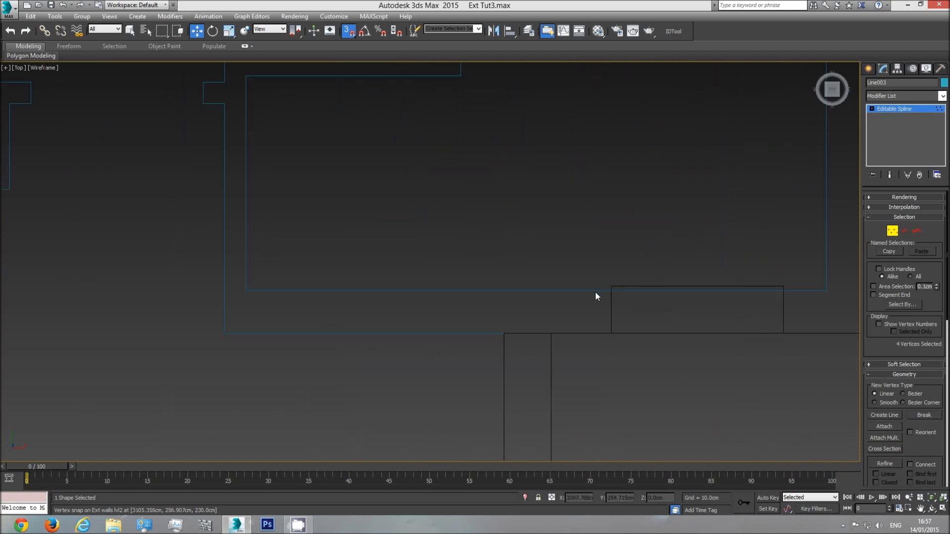
Leave vertex editing and select the original upper apartment's outline around its lower-right room
click(892, 230)
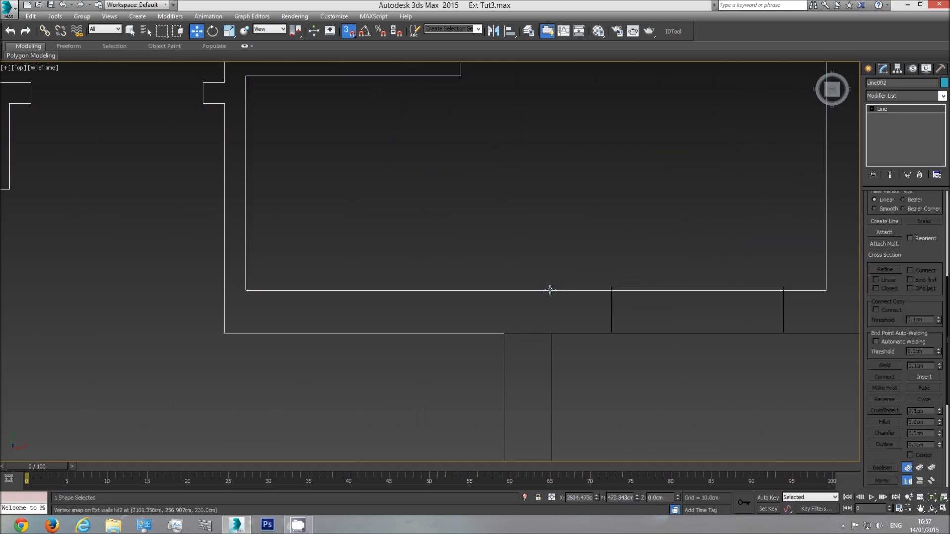
scroll(653, 272, down, 4)
middle_drag(615, 391, 604, 284)
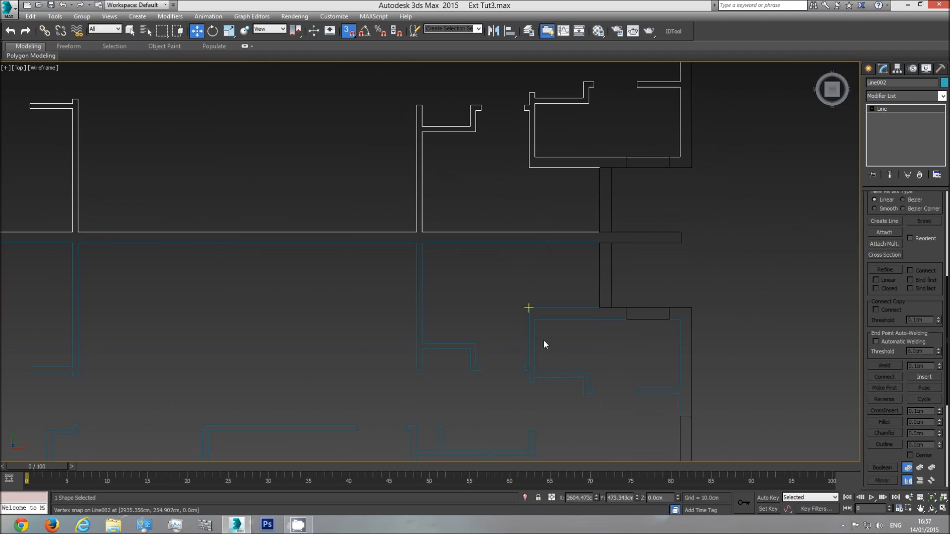
middle_drag(578, 201, 549, 360)
scroll(566, 298, up, 3)
scroll(612, 324, up, 3)
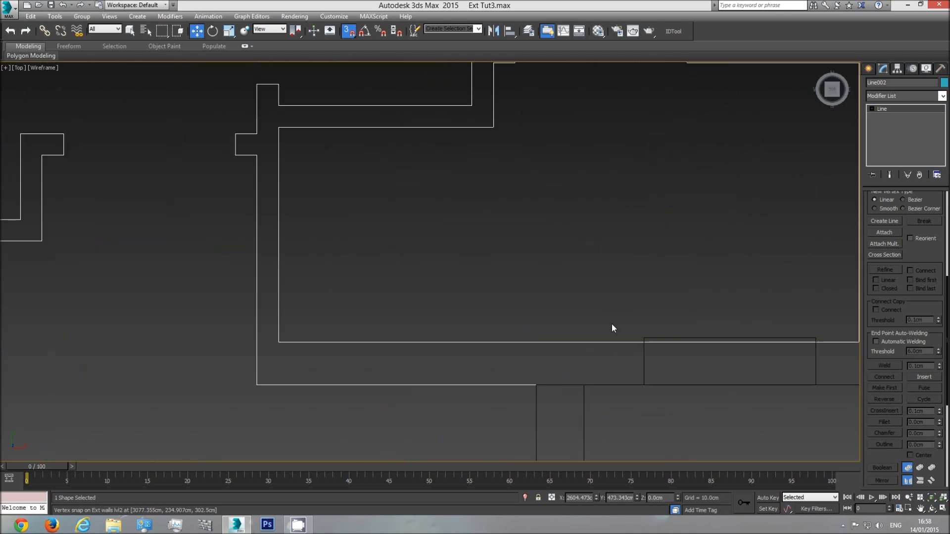
Snap the four bottom edge vertices of the original outline's lower-right room up 2 cm to the window's inner corner
click(910, 109)
key(1)
scroll(598, 275, down, 2)
drag(306, 345, 306, 345)
drag(726, 295, 598, 319)
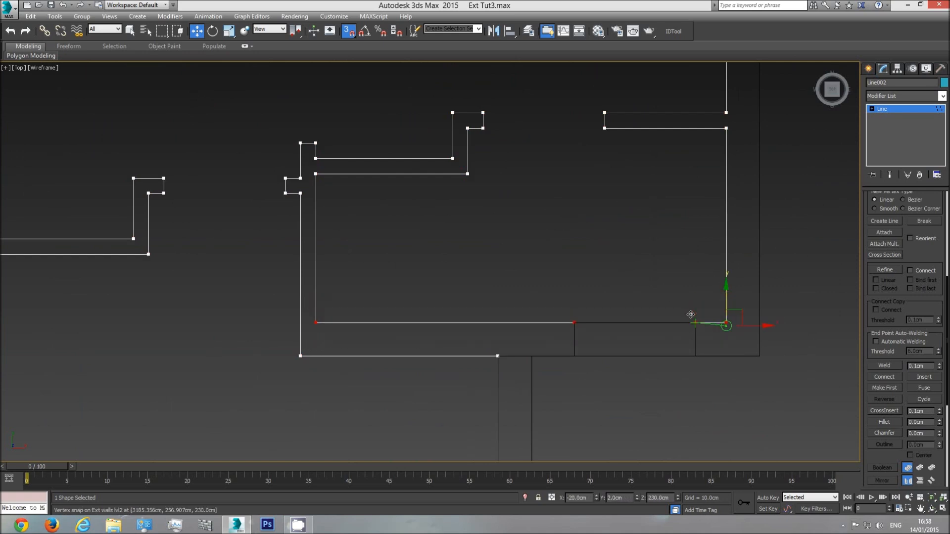
click(894, 108)
scroll(610, 271, down, 5)
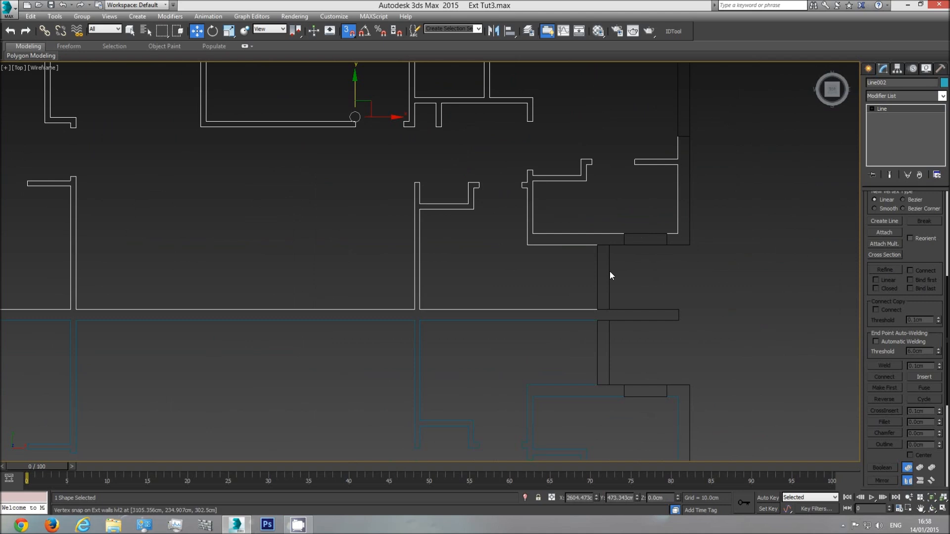
Attach the mirrored apartment's interior wall outline to the original outline as one shape
click(884, 233)
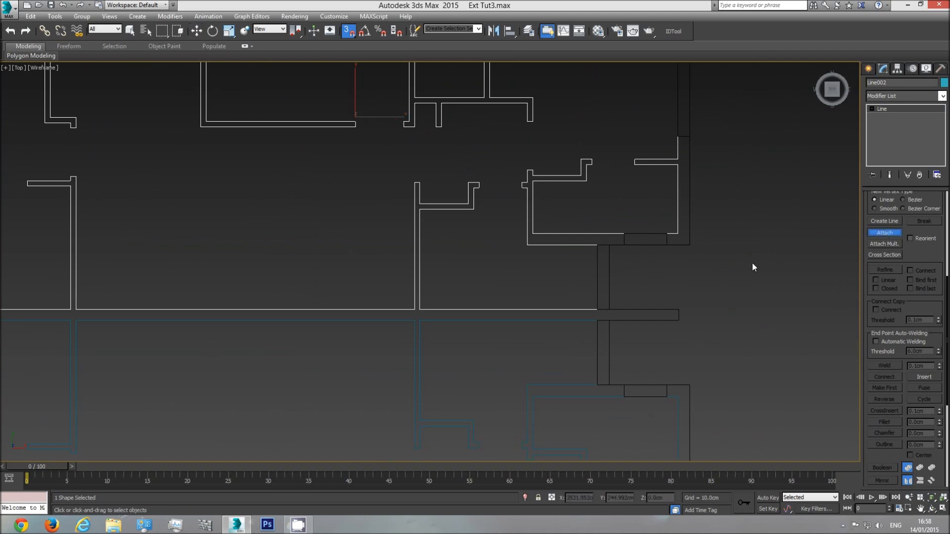
click(419, 353)
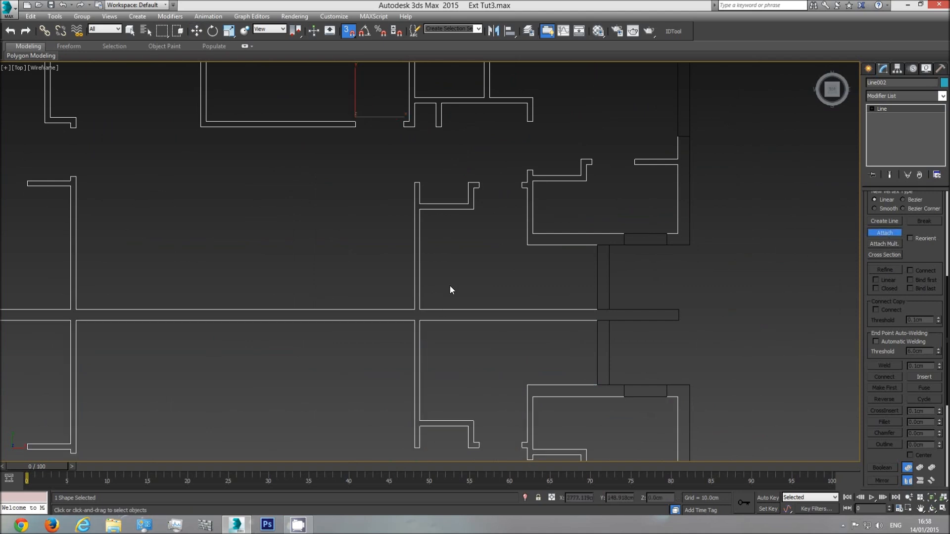
click(886, 234)
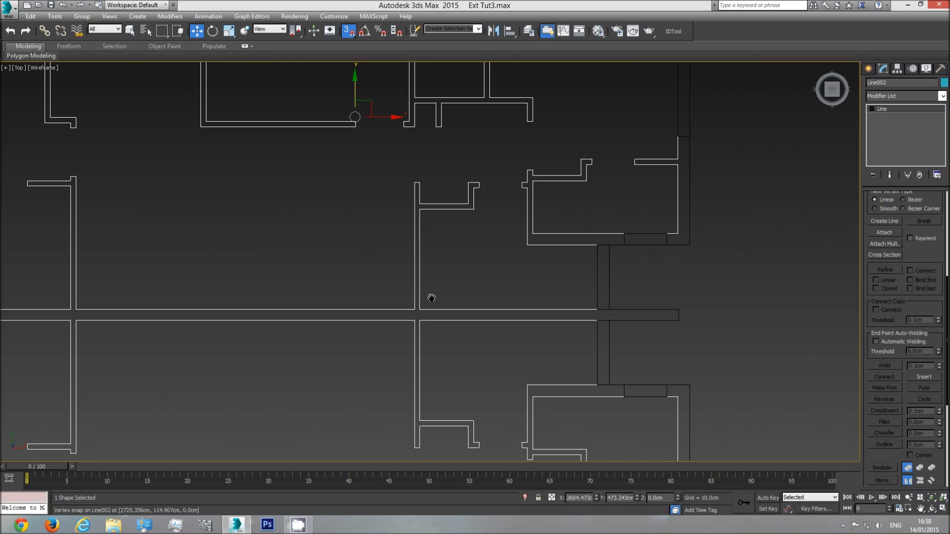
Convert the combined interior wall outline to an Editable Poly in a shaded perspective view
scroll(516, 331, down, 5)
key(p)
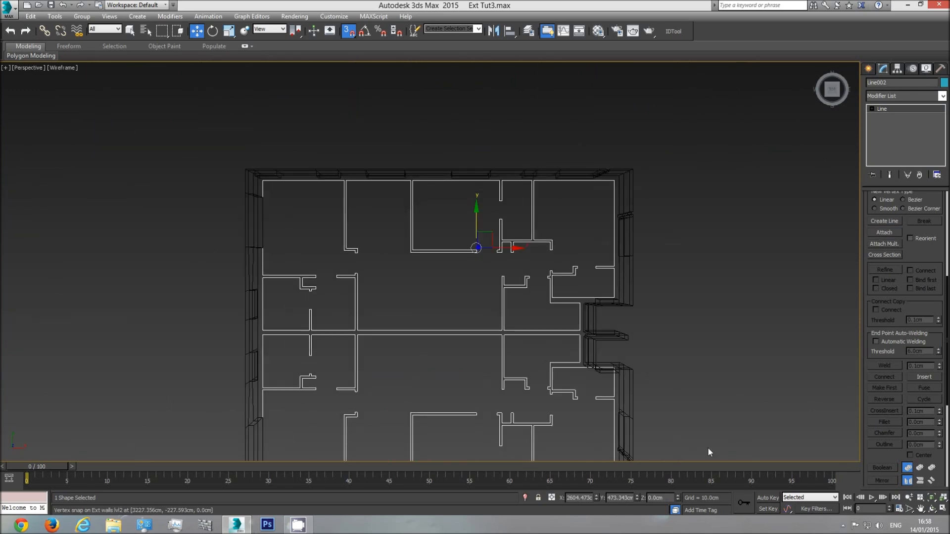
click(932, 508)
drag(534, 336, 498, 302)
key(F3)
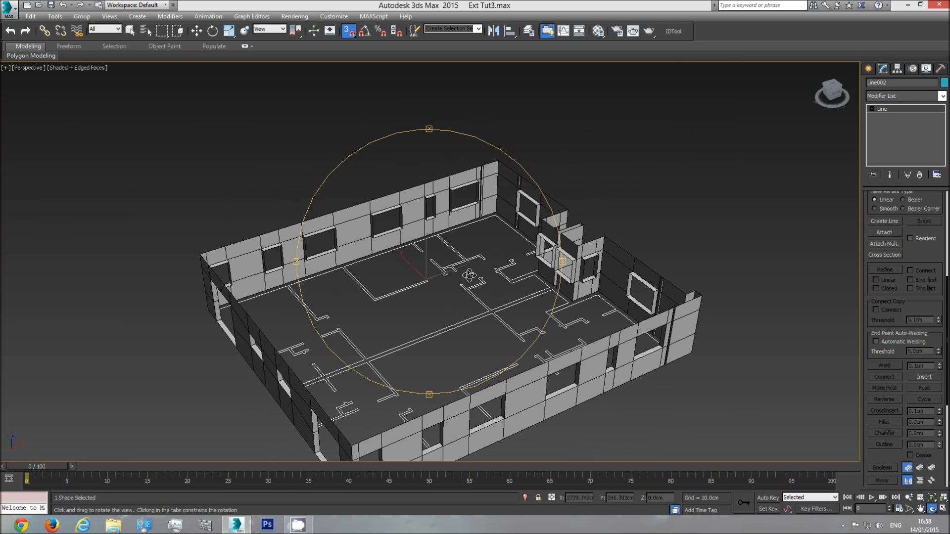
right_click(463, 262)
right_click(458, 250)
mouse_move(495, 352)
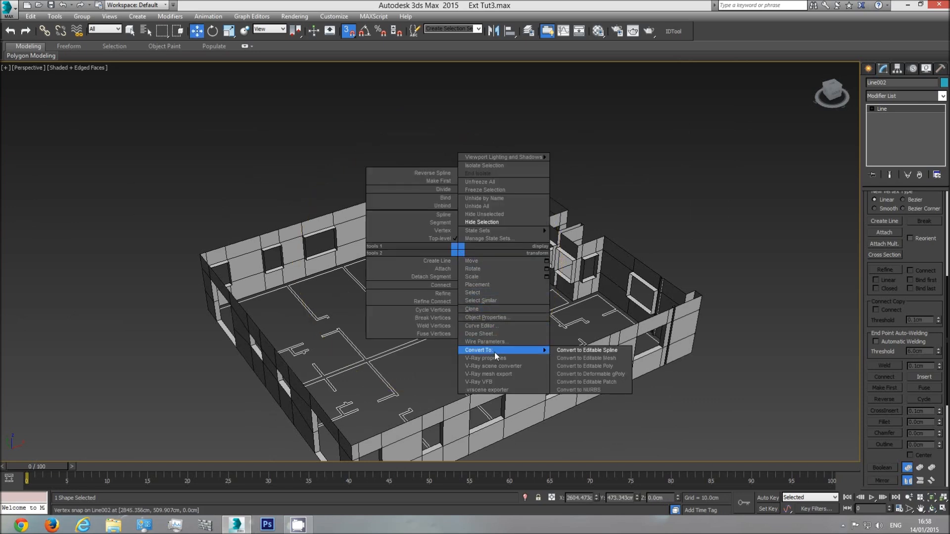
click(582, 366)
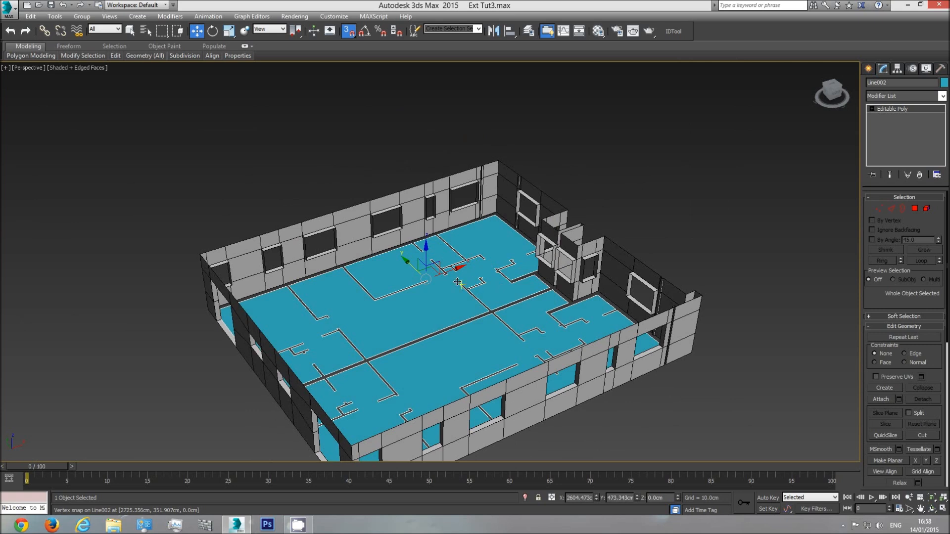
Extrude the open borders of both apartments' surfaces upward, snapping to the exterior windows' sill height at 105 cm
click(130, 31)
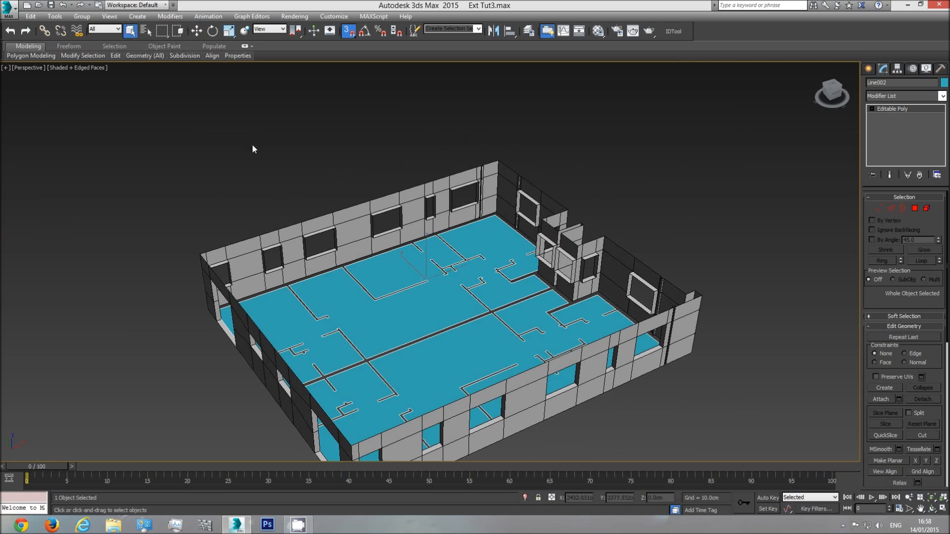
click(903, 209)
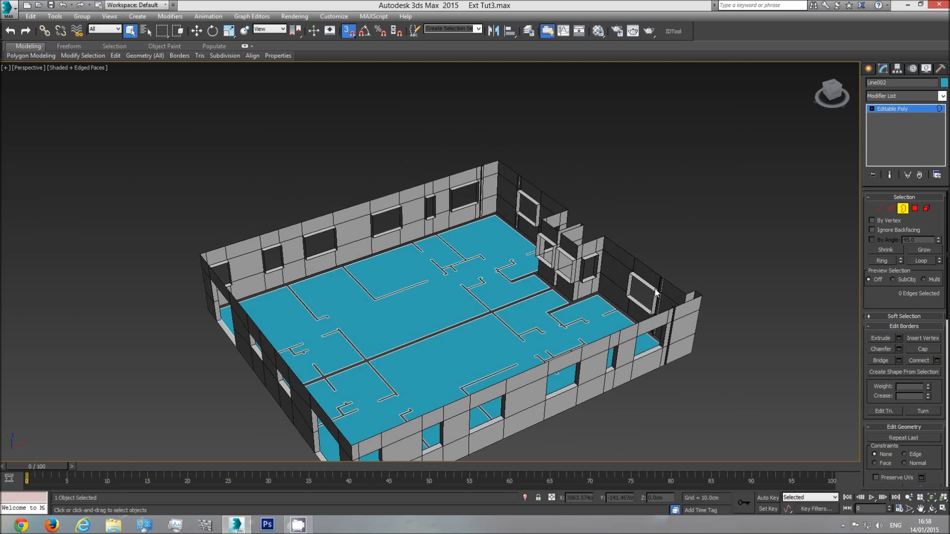
click(596, 296)
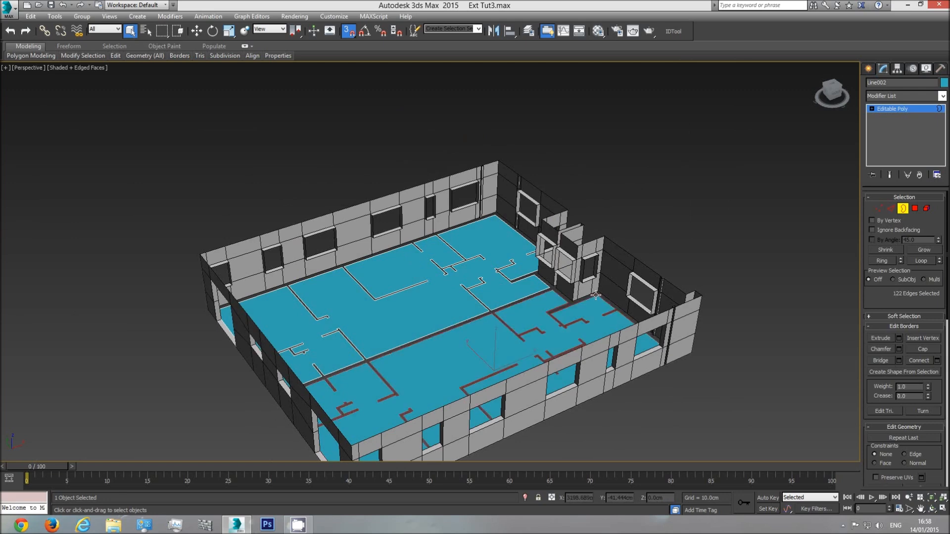
ctrl+click(526, 289)
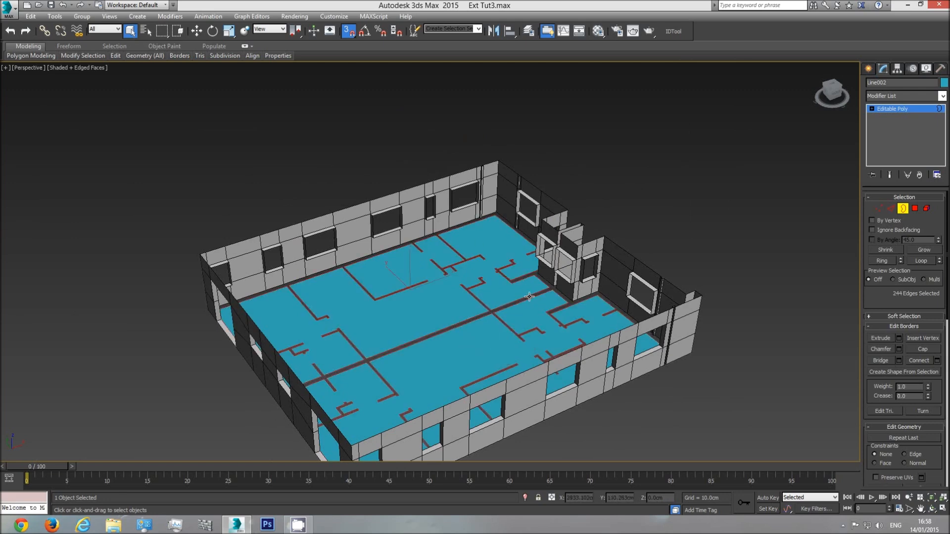
middle_drag(521, 313, 520, 260)
click(196, 33)
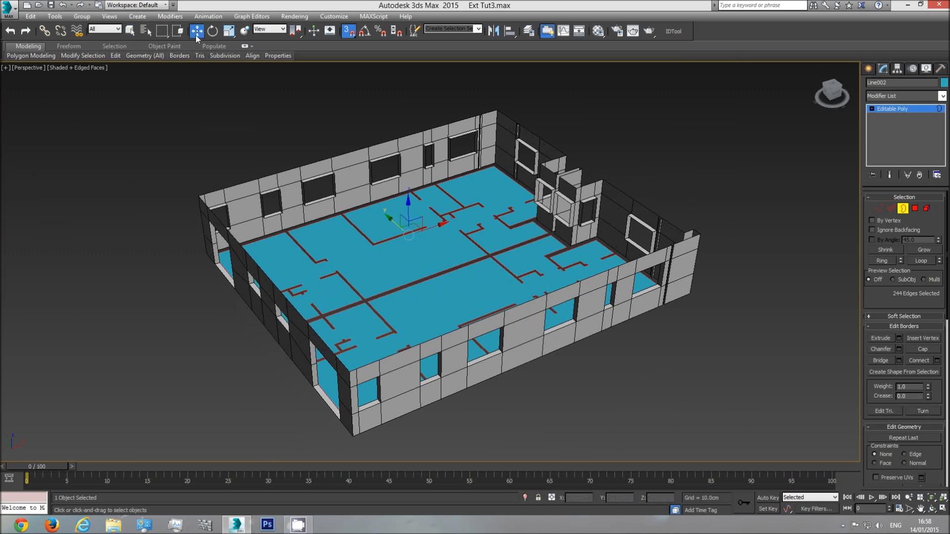
click(349, 32)
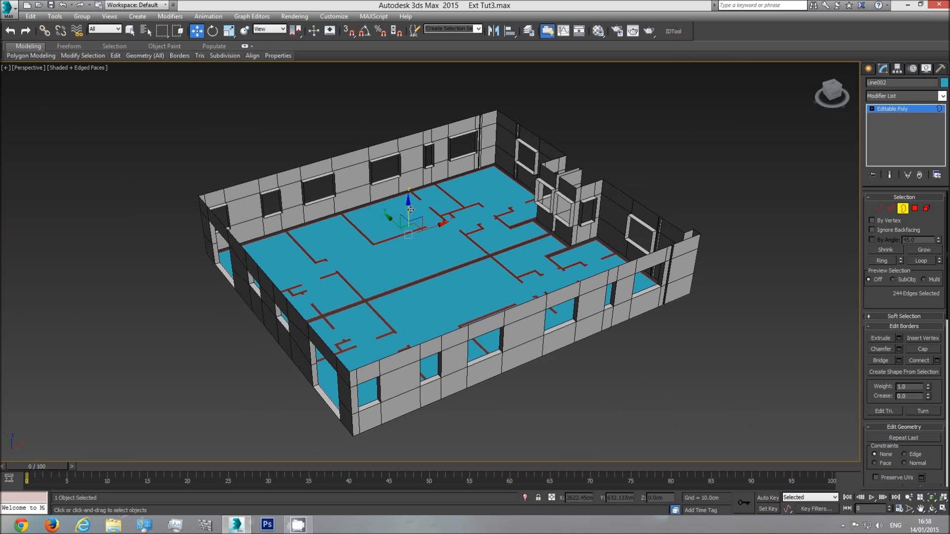
click(352, 33)
scroll(435, 228, up, 6)
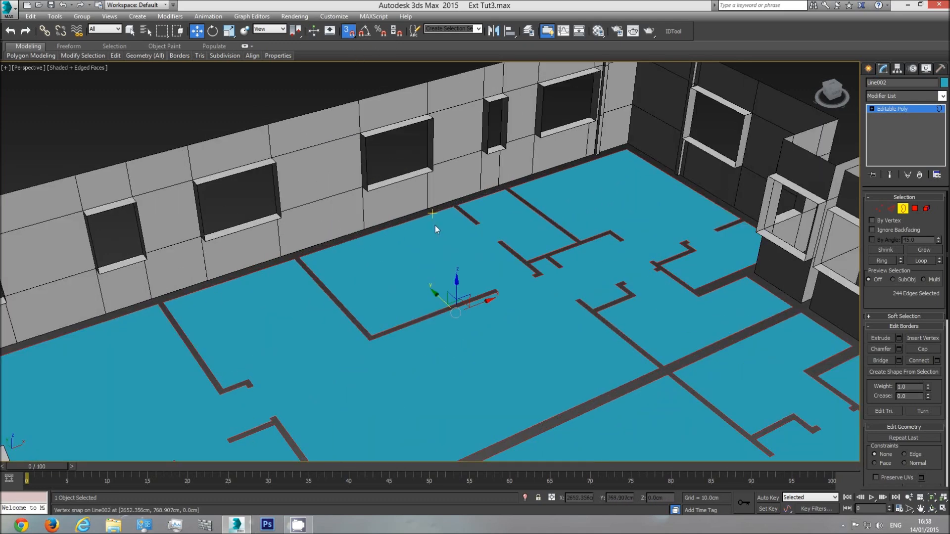
shift+drag(456, 284, 433, 175)
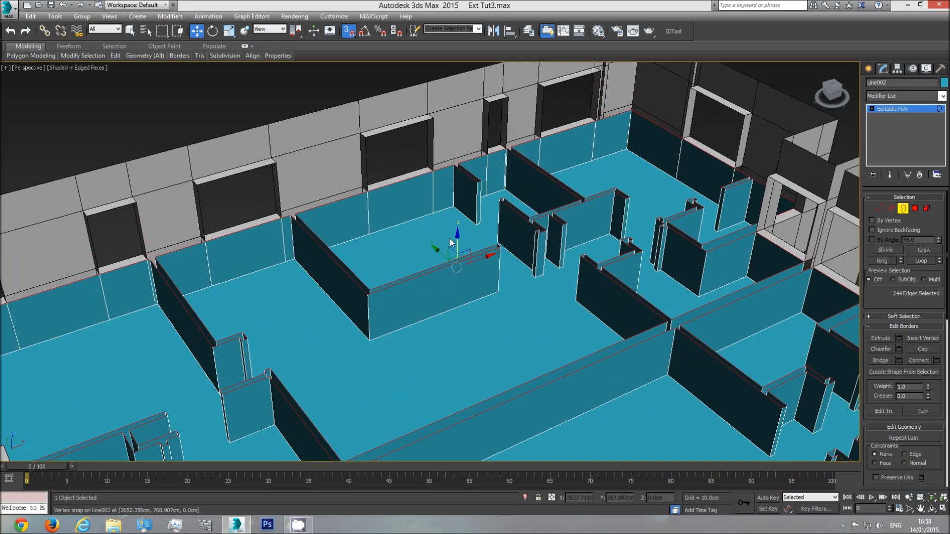
Extrude the borders up to the window heads at 230 cm and again to the exterior walls' top at 302.5 cm
shift+drag(457, 236, 436, 120)
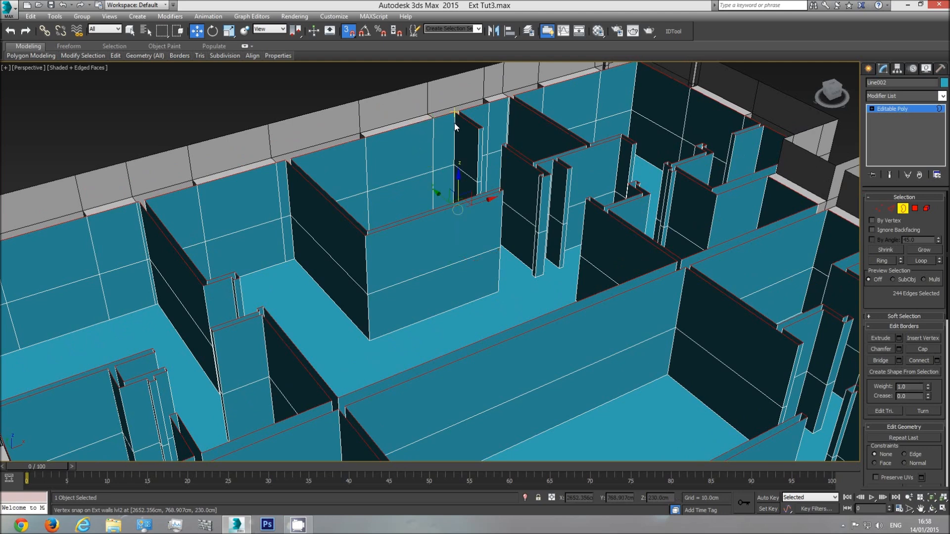
scroll(414, 274, down, 8)
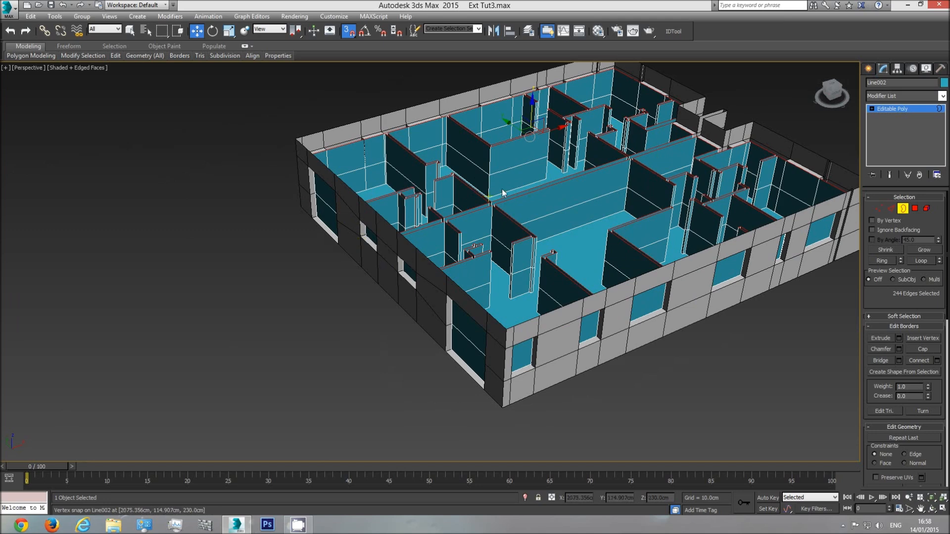
scroll(503, 193, up, 5)
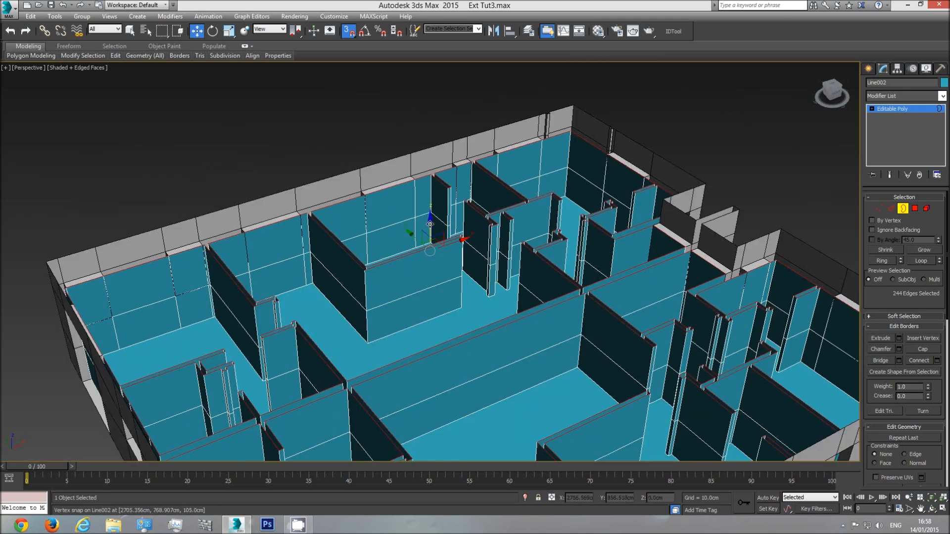
shift+drag(430, 224, 452, 143)
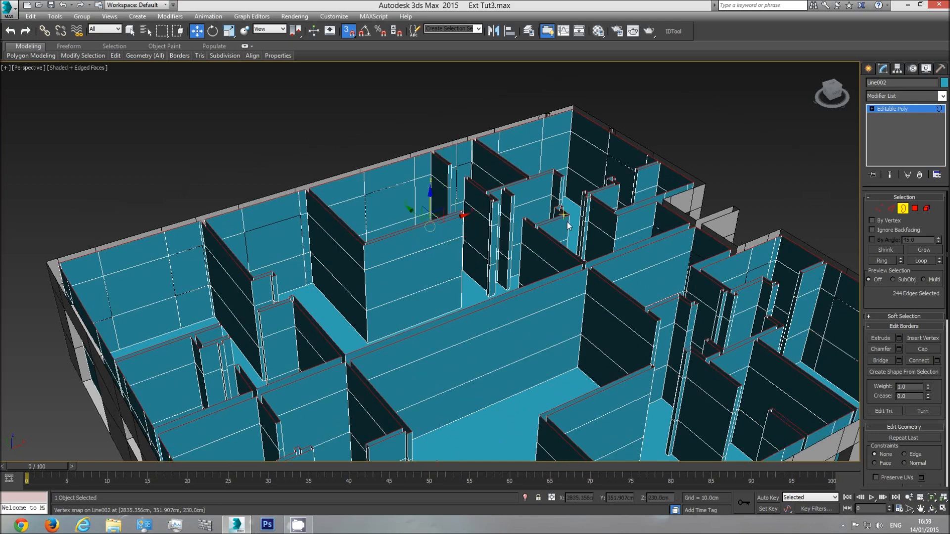
middle_drag(691, 272, 638, 144)
scroll(637, 145, down, 4)
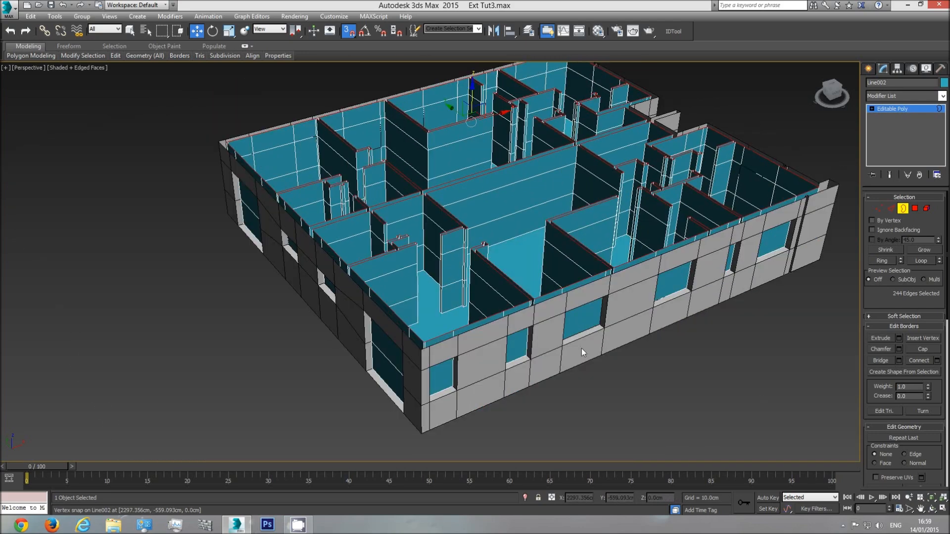
Select the six interior wall polygons covering the window openings along the facing long facade
click(914, 210)
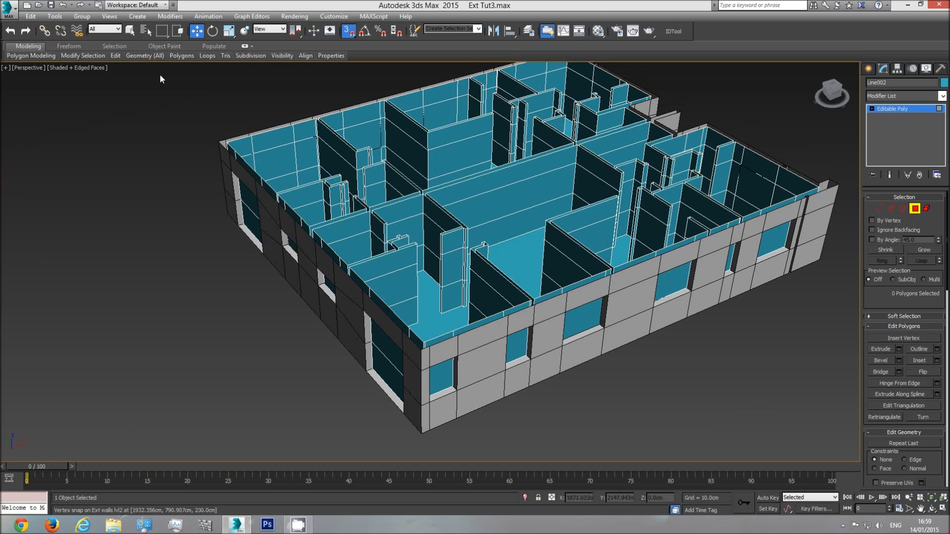
click(132, 34)
click(932, 509)
drag(429, 307, 423, 252)
key(Escape)
click(429, 243)
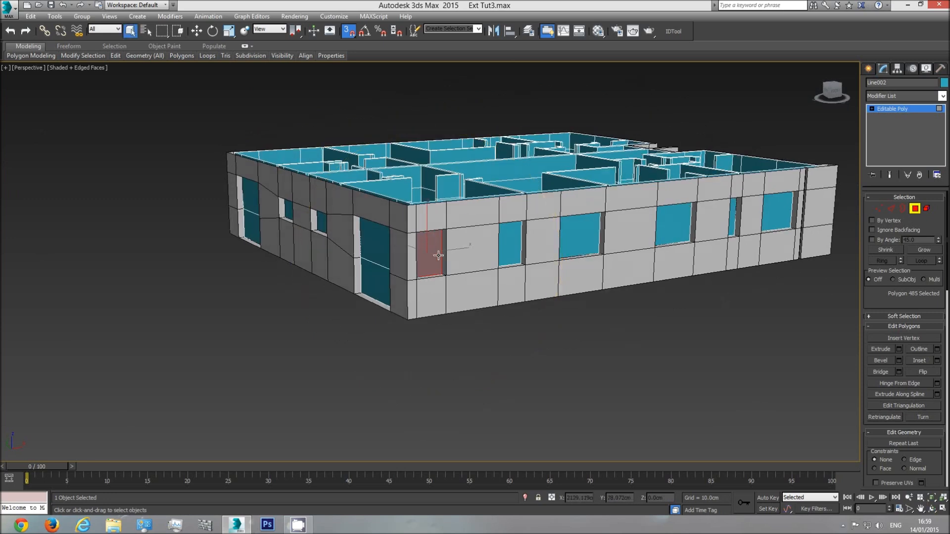
ctrl+click(512, 245)
ctrl+click(573, 235)
ctrl+click(669, 225)
ctrl+click(740, 219)
ctrl+click(777, 211)
Add the polygons behind both tall openings and the two small windows of the adjacent short facade to the selection
middle_drag(421, 295, 515, 311)
ctrl+click(467, 263)
ctrl+click(467, 308)
ctrl+click(413, 236)
ctrl+click(375, 226)
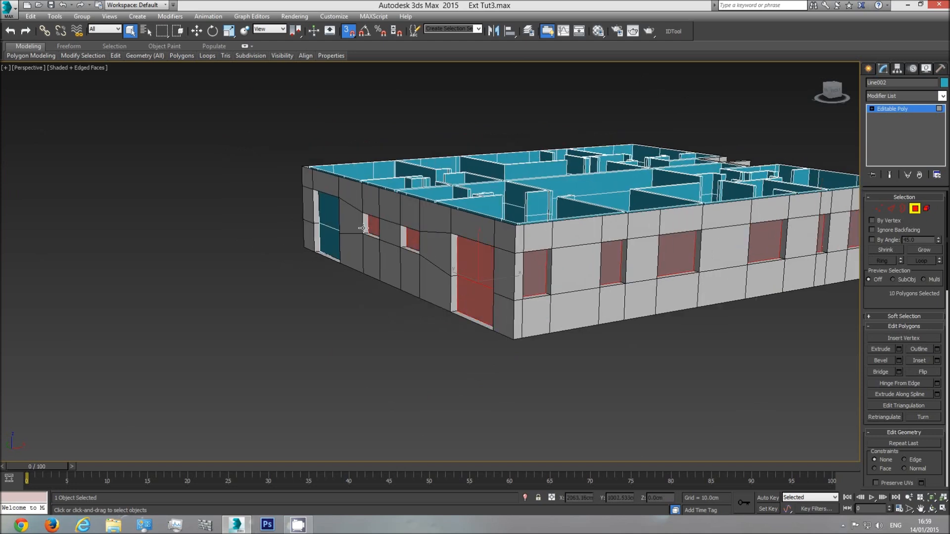
ctrl+click(327, 210)
ctrl+click(326, 242)
Add the five polygons behind the windows of the opposite short facade and its central recess to the selection
click(932, 509)
mouse_move(416, 277)
mouse_down()
mouse_move(376, 270)
mouse_move(431, 282)
mouse_move(405, 278)
mouse_move(421, 290)
mouse_up()
right_click(424, 290)
ctrl+click(441, 292)
ctrl+click(615, 255)
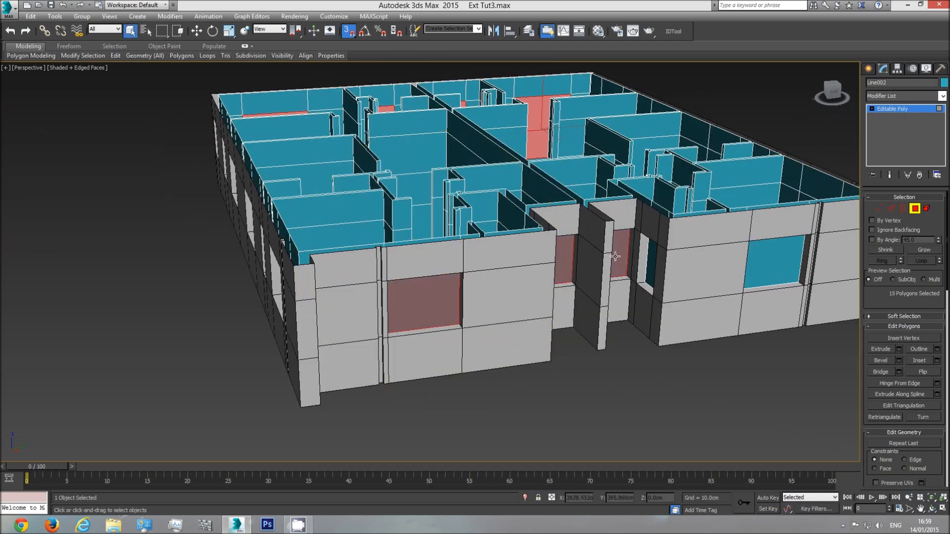
ctrl+click(652, 262)
ctrl+click(769, 265)
middle_drag(744, 275, 699, 290)
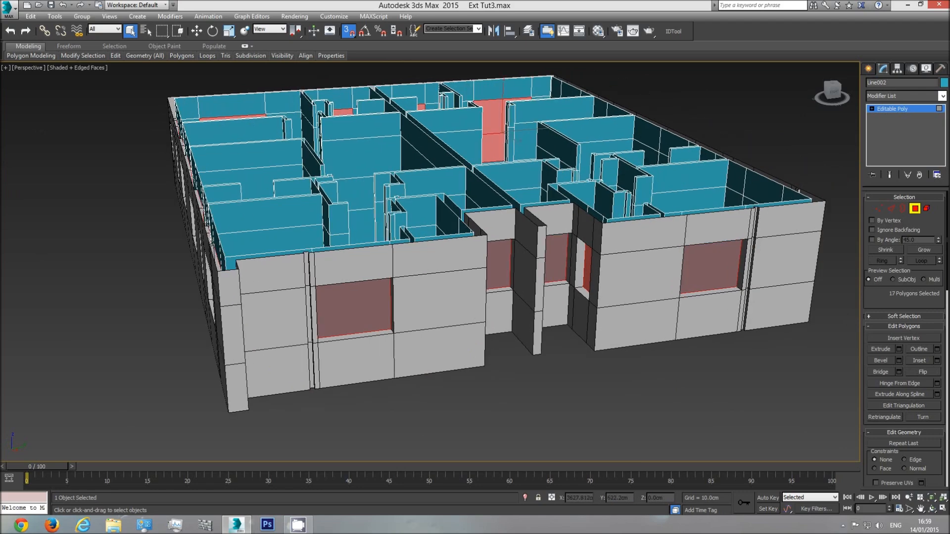
Add the polygons behind the first windows along the remaining long facade to the selection
click(933, 513)
drag(515, 277, 297, 297)
right_click(278, 297)
ctrl+click(181, 293)
middle_drag(505, 369, 462, 309)
ctrl+click(498, 318)
middle_drag(576, 306, 328, 291)
ctrl+click(400, 245)
ctrl+click(485, 203)
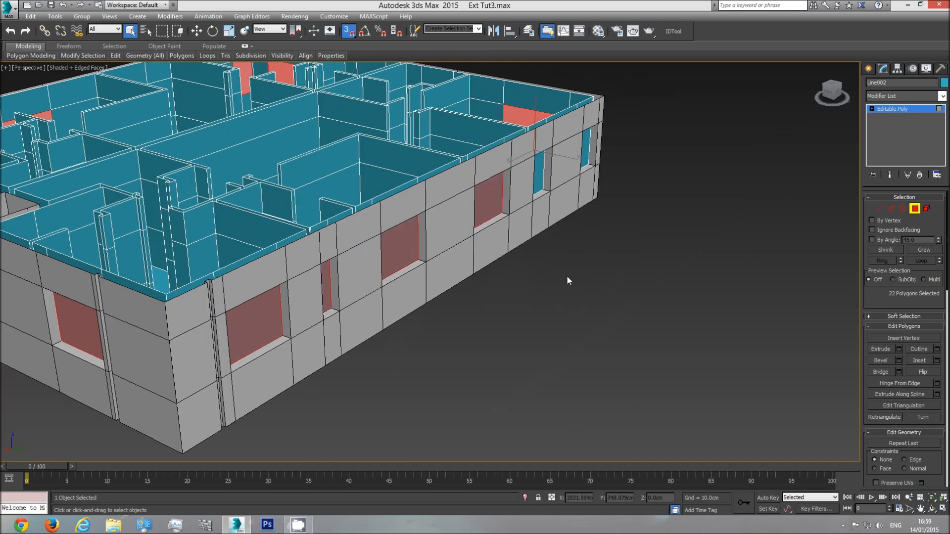
Add the last two window polygons of the remaining long facade and delete all selected polygons to open the windows
click(929, 508)
drag(424, 269, 406, 307)
right_click(406, 307)
ctrl+click(399, 326)
ctrl+click(520, 329)
click(932, 509)
drag(462, 291, 503, 265)
key(Delete)
Snap the first small window's inner top edge down to 205 cm and its bottom edge up to 135 cm
scroll(381, 243, up, 4)
drag(384, 246, 319, 247)
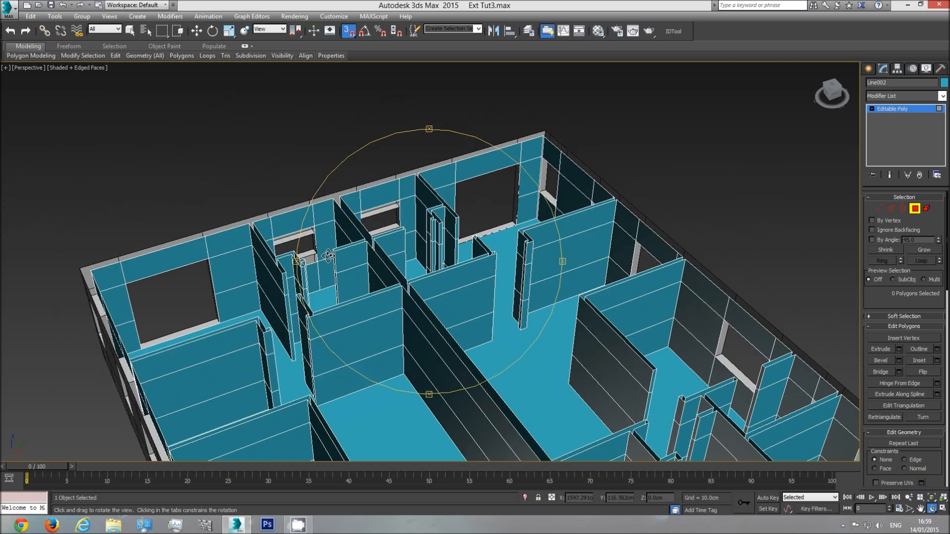
scroll(317, 247, up, 5)
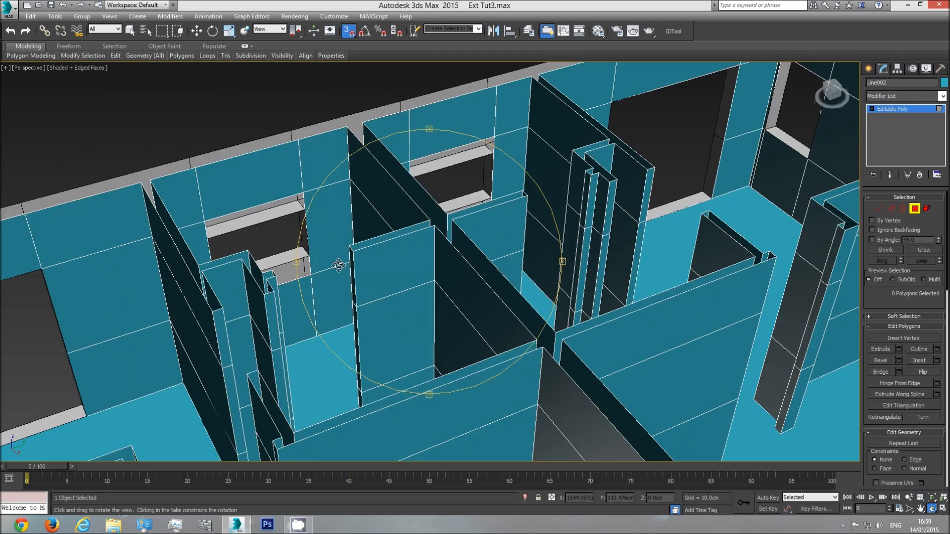
click(891, 209)
click(278, 202)
click(197, 31)
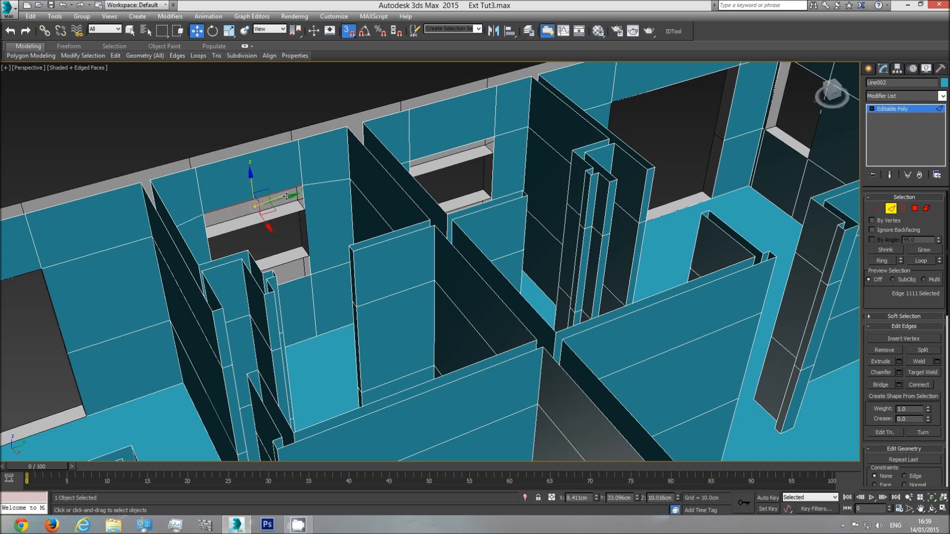
drag(286, 197, 303, 209)
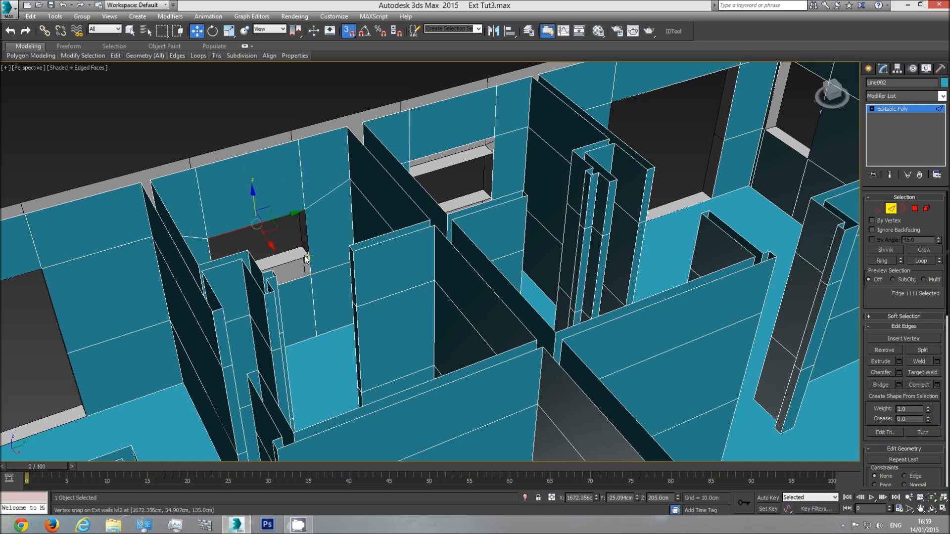
click(267, 274)
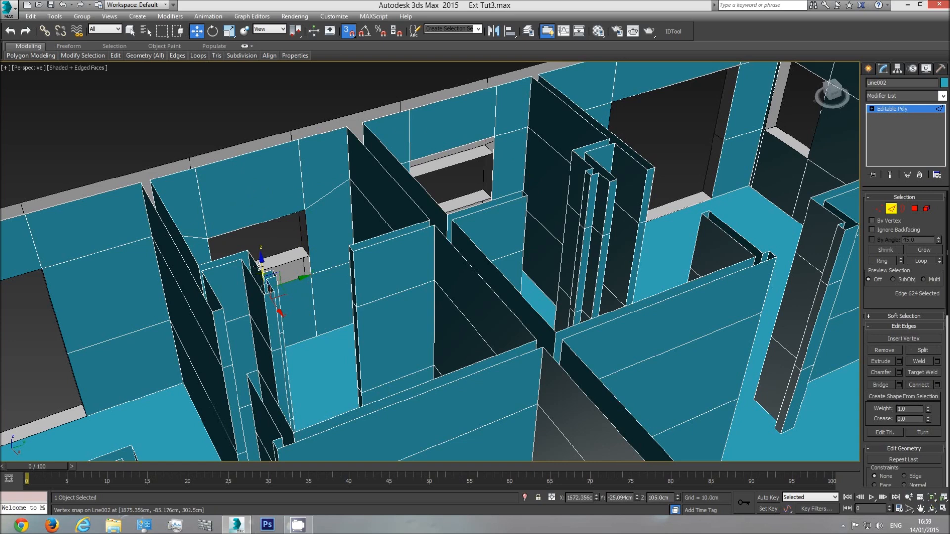
drag(264, 266, 309, 257)
Snap the second small window's inner bottom edge up to 135 cm and its top edge down to 205 cm
scroll(386, 236, up, 2)
middle_drag(435, 224, 395, 334)
click(400, 324)
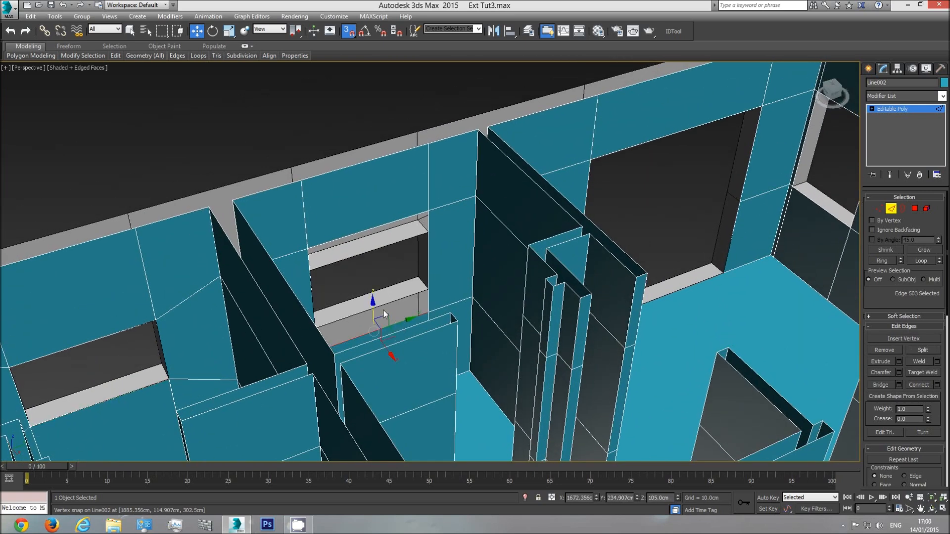
drag(374, 308, 428, 286)
click(406, 218)
drag(370, 204, 419, 217)
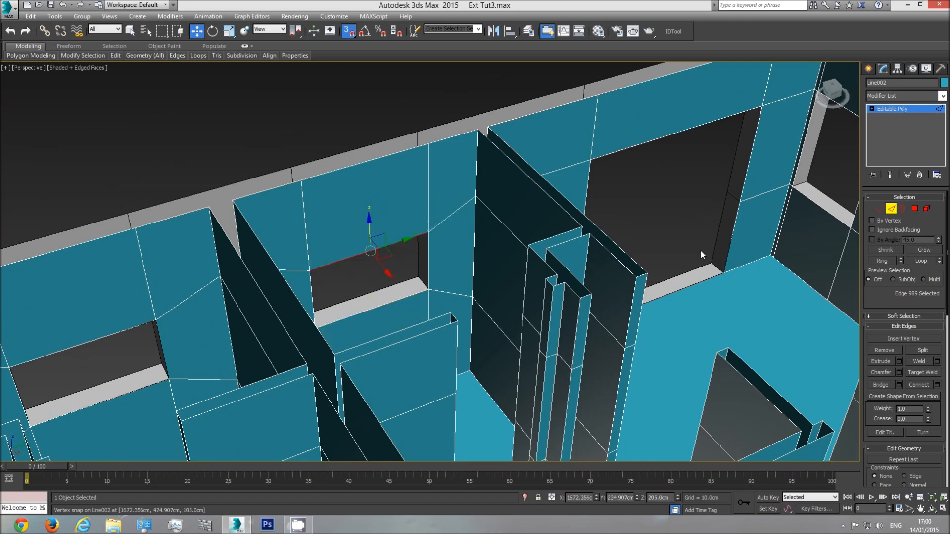
Leave edge editing and examine the interior walls and window openings around the whole level
key(2)
scroll(494, 245, down, 10)
scroll(490, 244, down, 4)
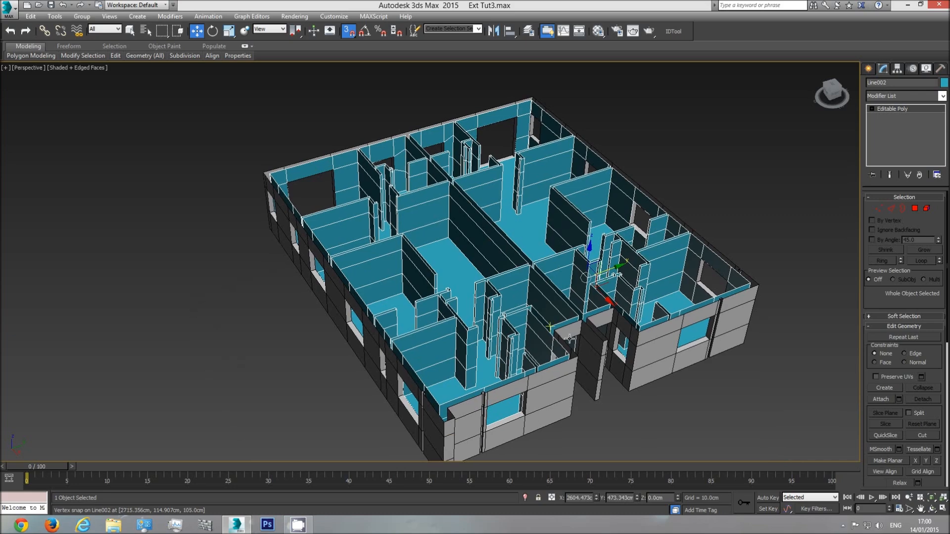
click(931, 509)
drag(418, 323, 436, 307)
key(w)
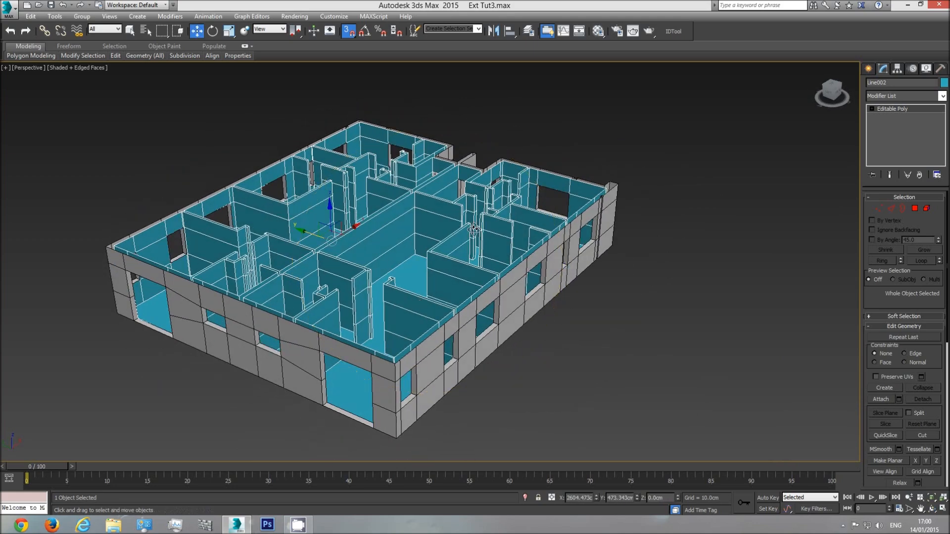
Rename the interior walls object as Lvl2 Int
text(Lvl)
text(3)
Flip all polygons of the level 2 exterior walls, checking their faces around the building, and leave polygon editing
click(439, 342)
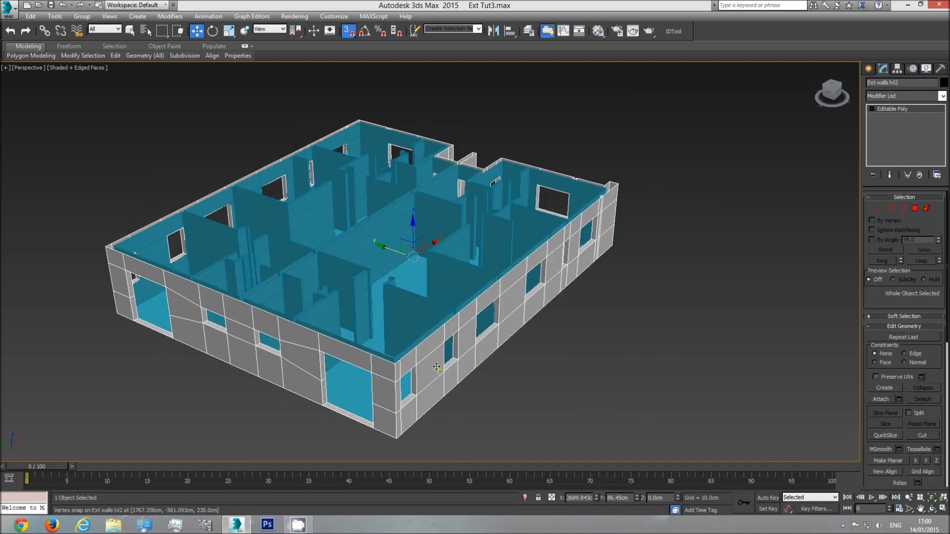
click(914, 209)
drag(143, 350, 61, 488)
middle_drag(337, 411, 343, 369)
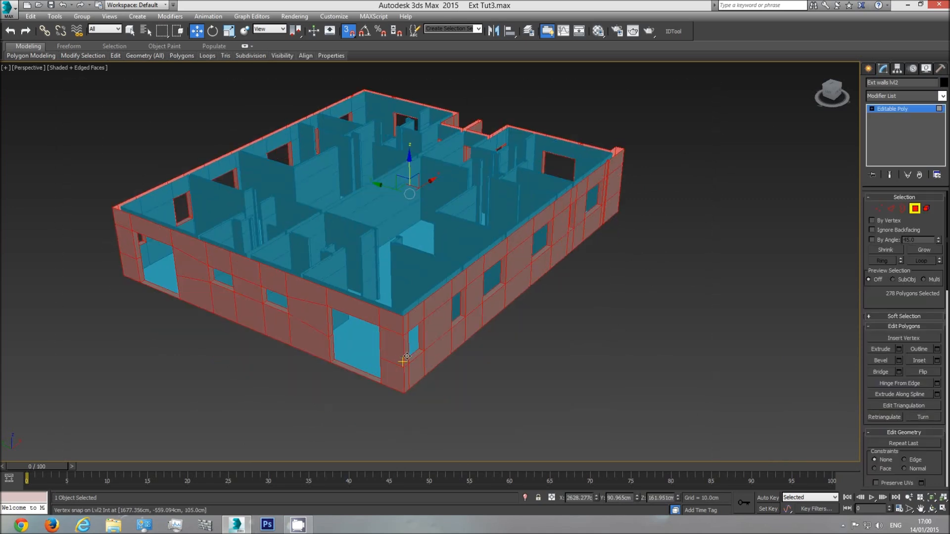
scroll(406, 356, up, 4)
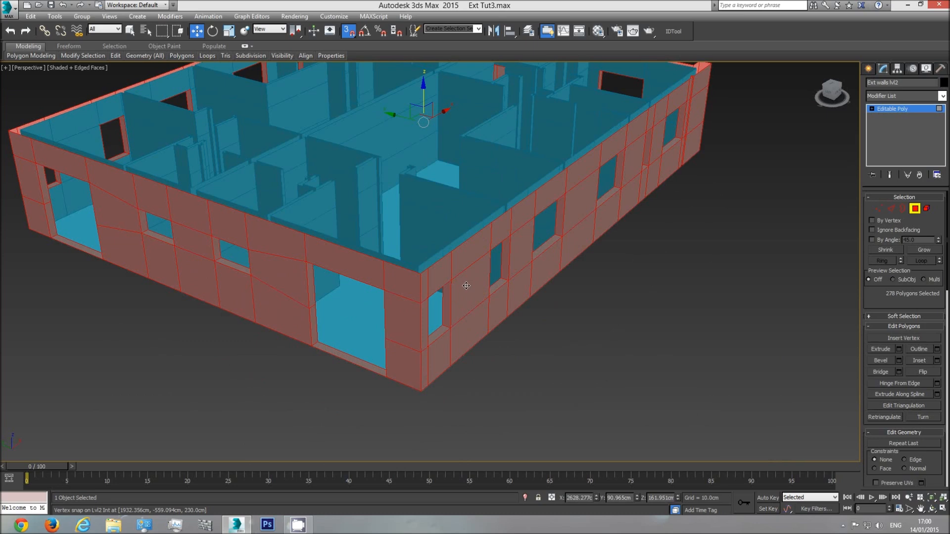
click(931, 510)
drag(435, 280, 444, 297)
scroll(444, 297, up, 4)
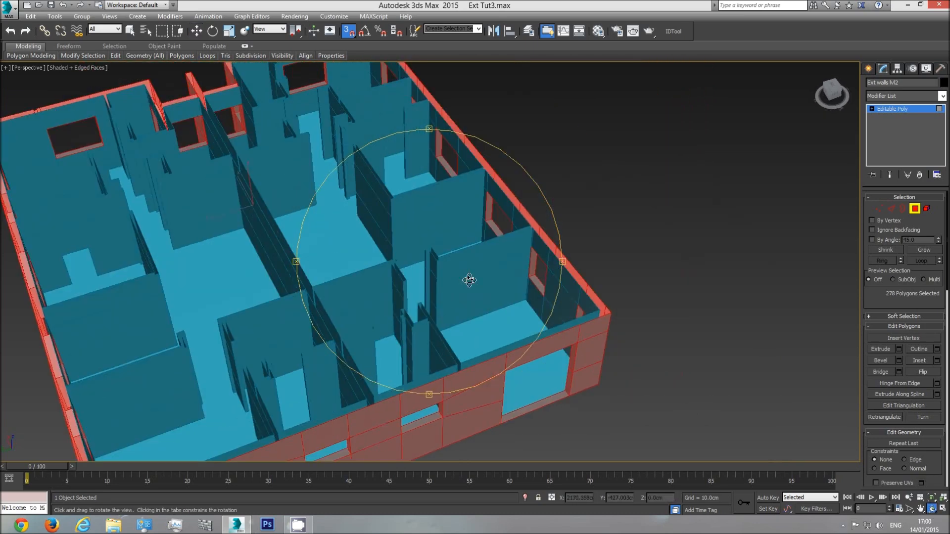
drag(558, 245, 494, 248)
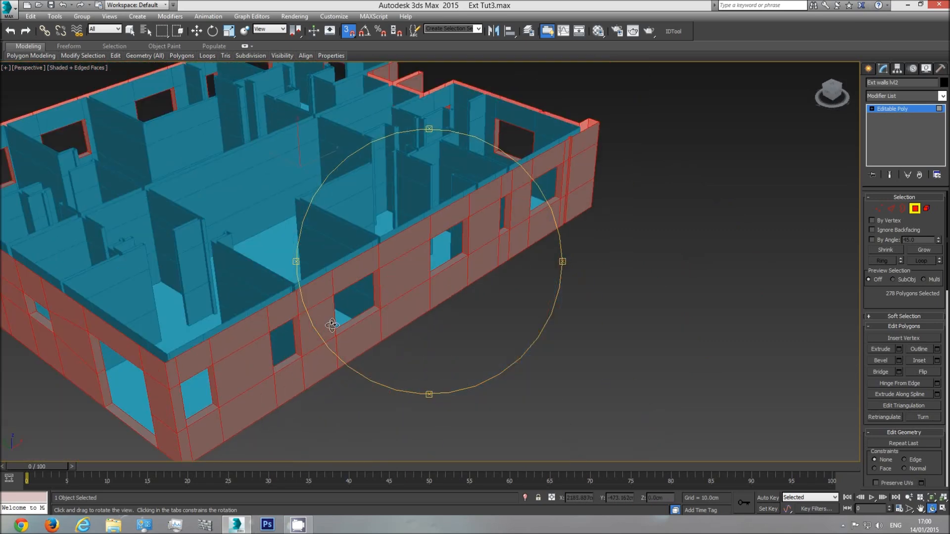
key(w)
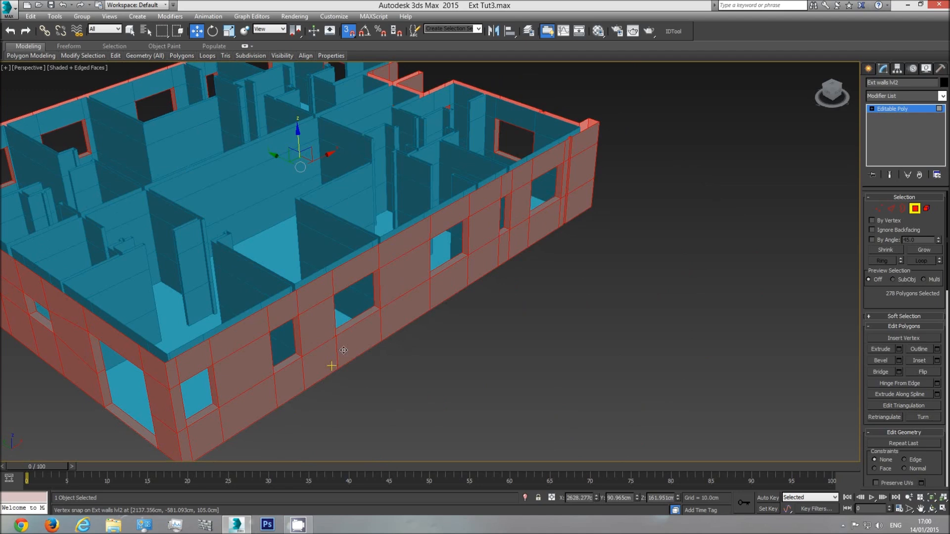
middle_drag(333, 296, 392, 291)
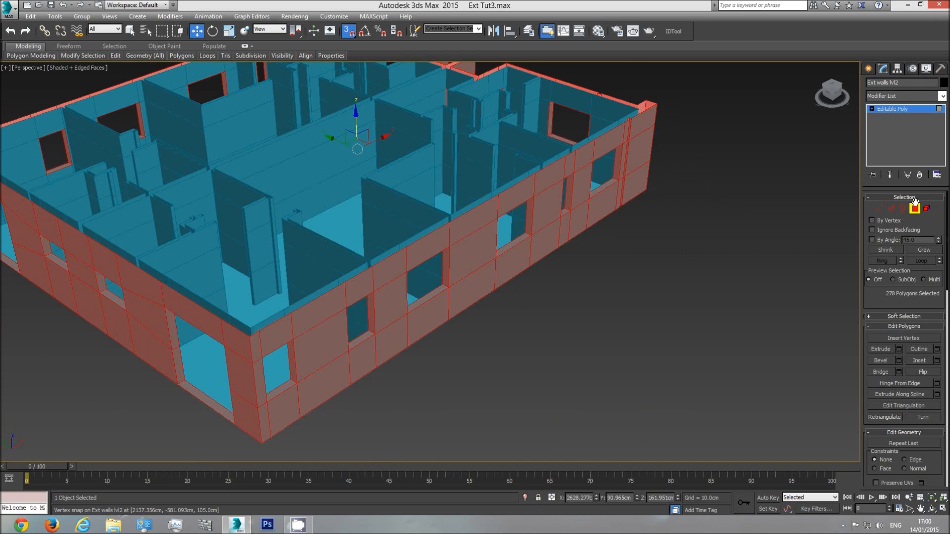
scroll(711, 262, down, 5)
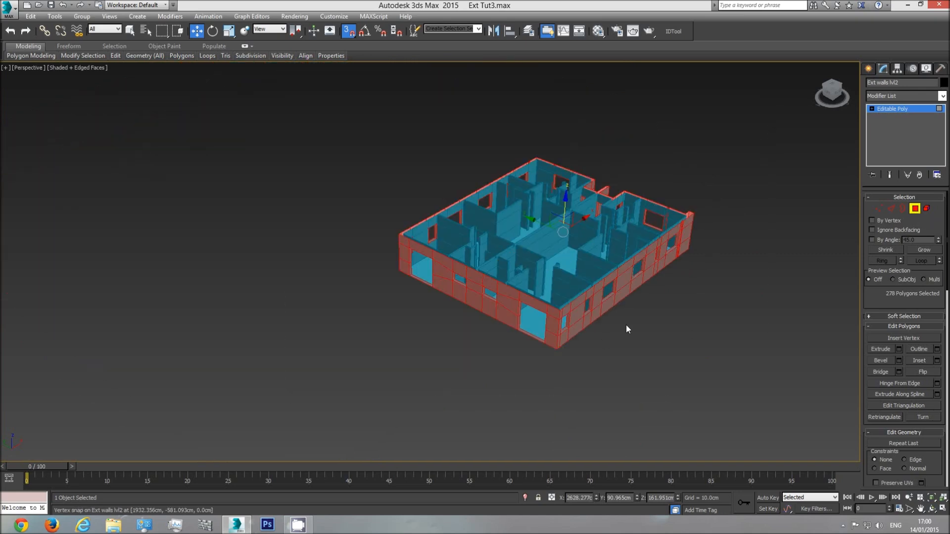
scroll(625, 324, up, 5)
click(925, 372)
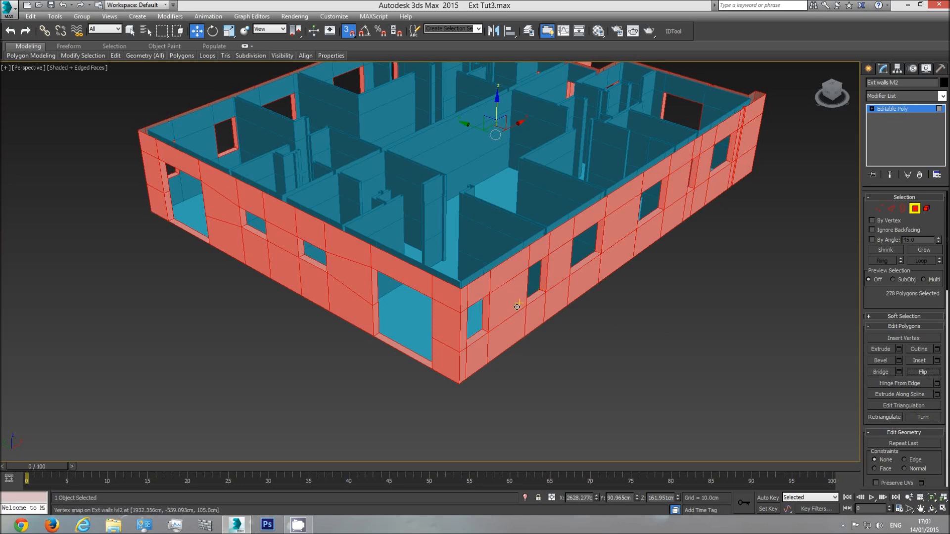
middle_drag(508, 308, 502, 303)
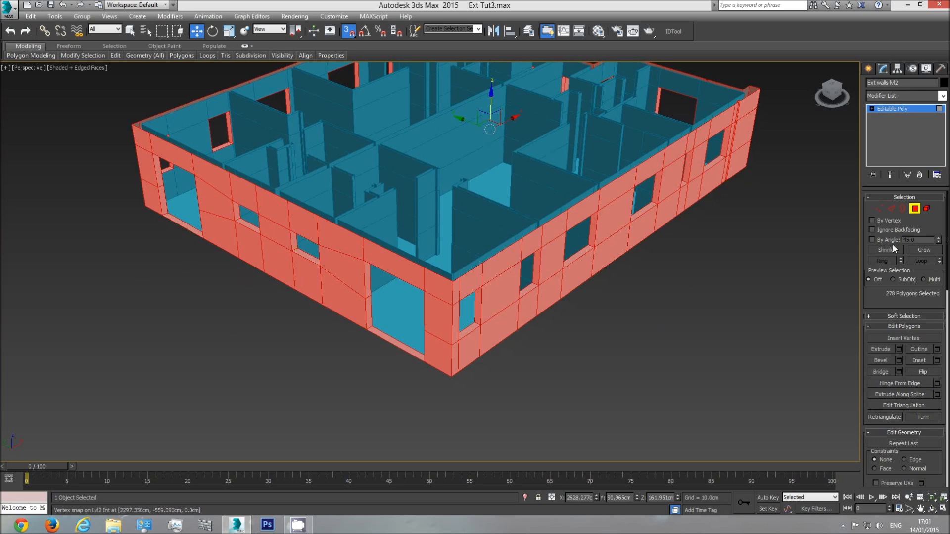
click(913, 211)
Select all polygons of the Lvl2 Int walls to check their face orientation, and leave polygon editing
click(496, 212)
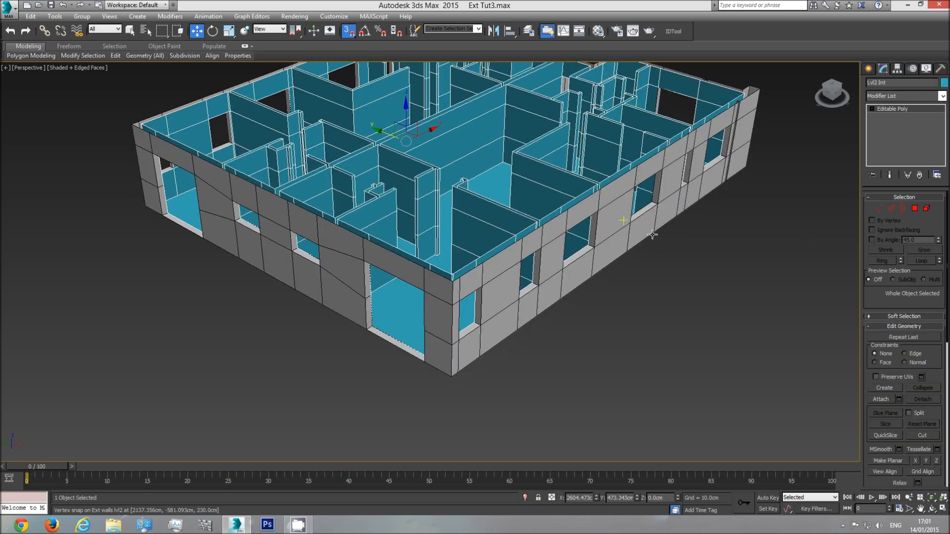
click(915, 208)
scroll(705, 193, down, 3)
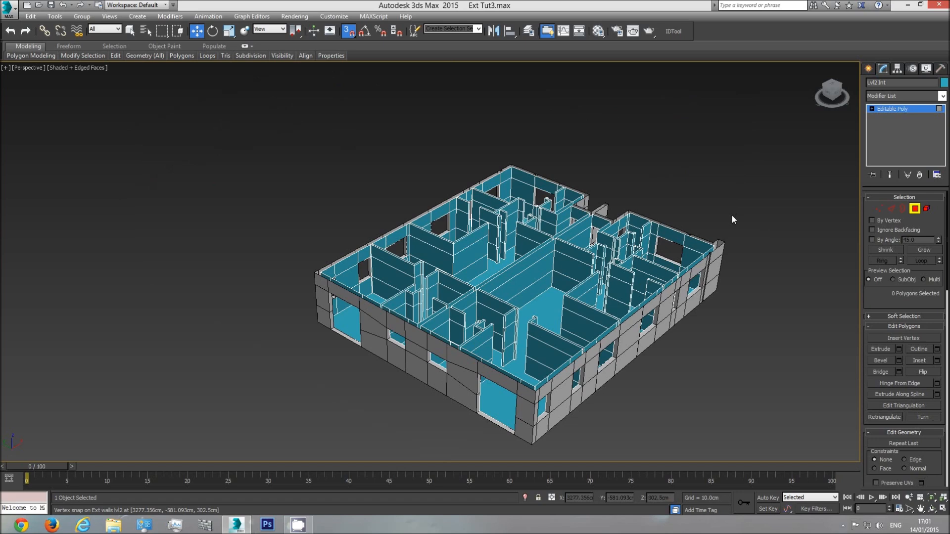
drag(669, 193, 138, 401)
scroll(433, 264, up, 5)
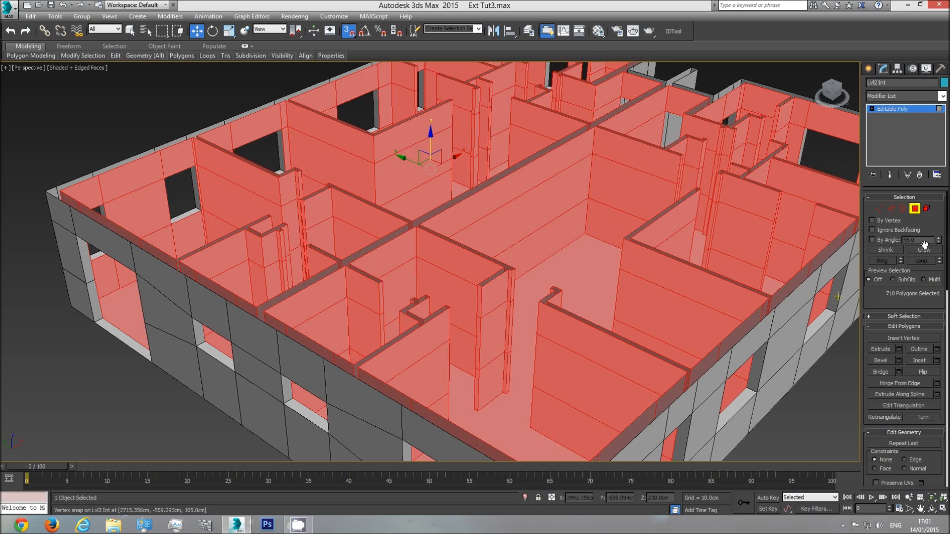
click(915, 209)
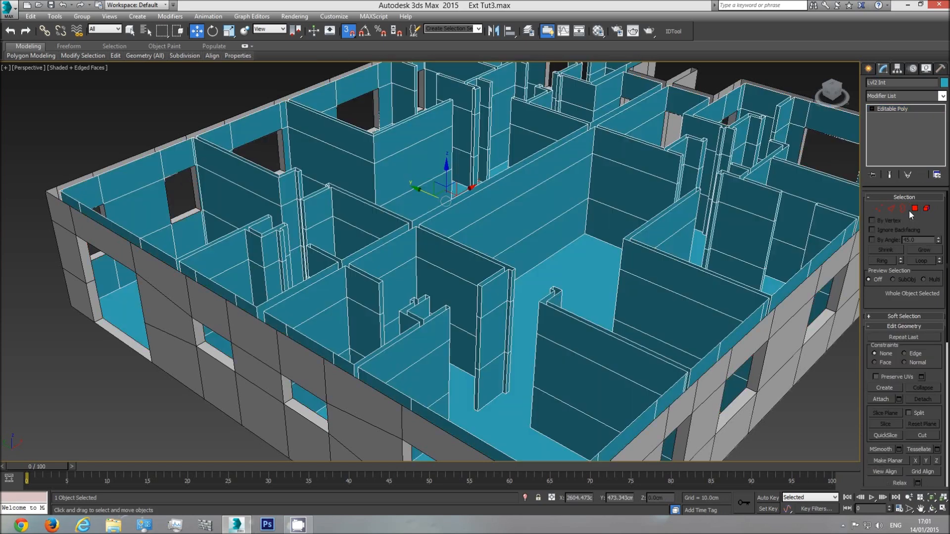
Set the interior walls' object colour to black, assign them the base material, and deselect them
click(944, 83)
click(727, 274)
click(703, 307)
key(m)
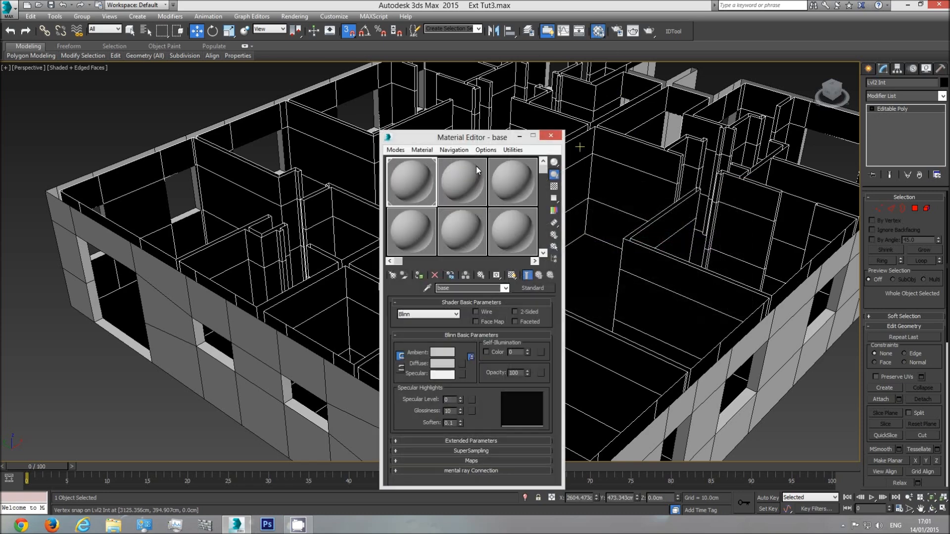
click(418, 277)
click(551, 135)
key(z)
click(325, 166)
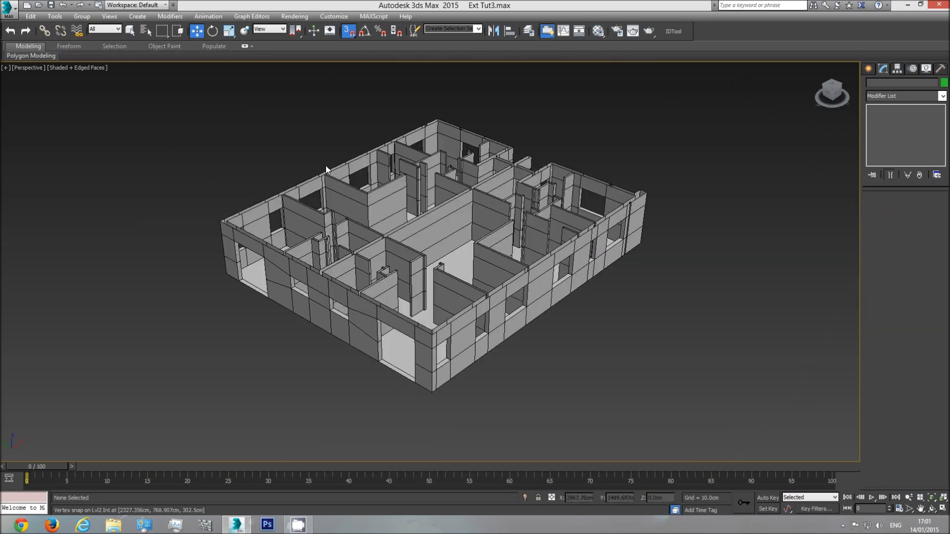
Cap the open top borders of both apartments' interior walls to close their ceilings
scroll(446, 228, up, 3)
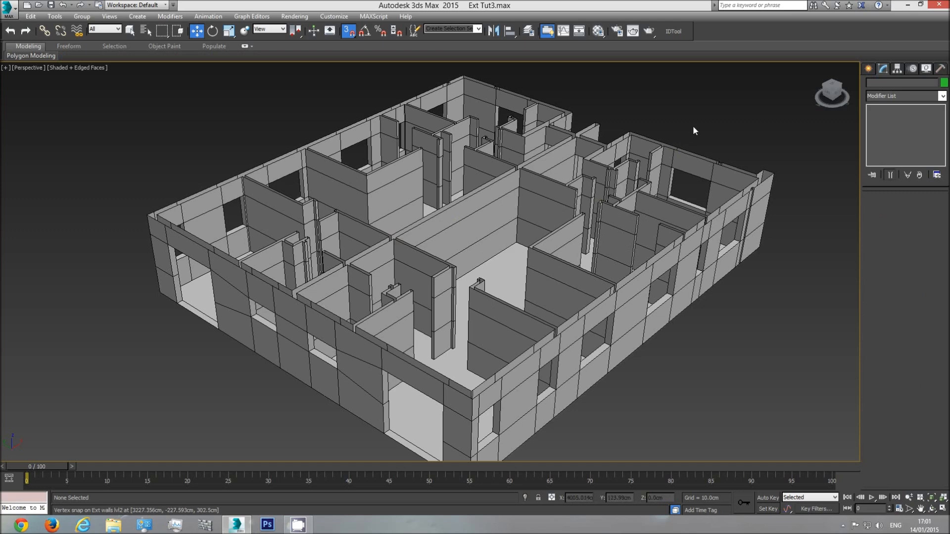
click(507, 196)
click(130, 31)
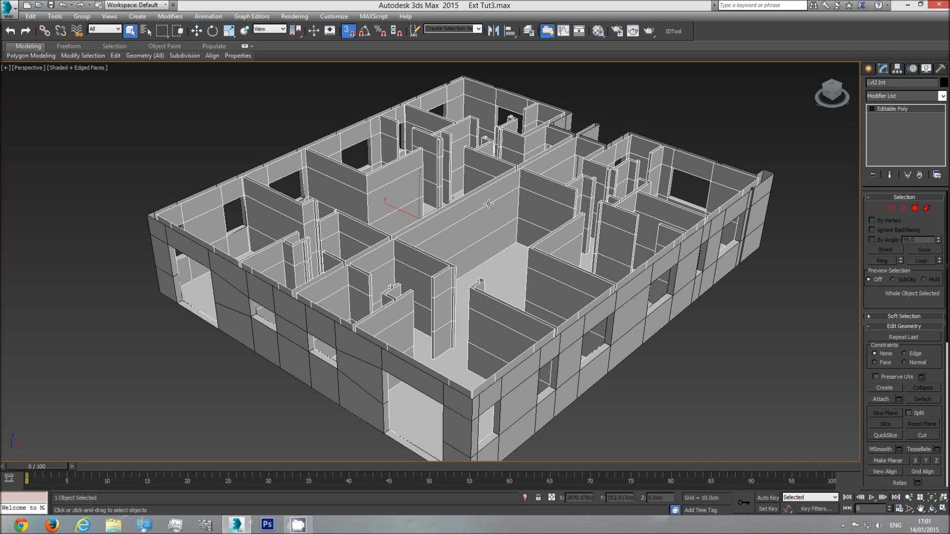
click(903, 208)
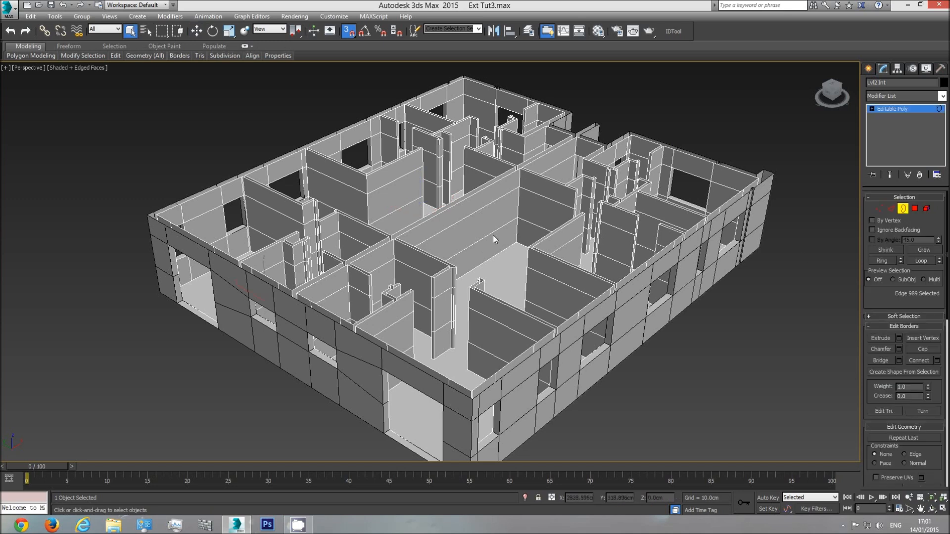
click(493, 186)
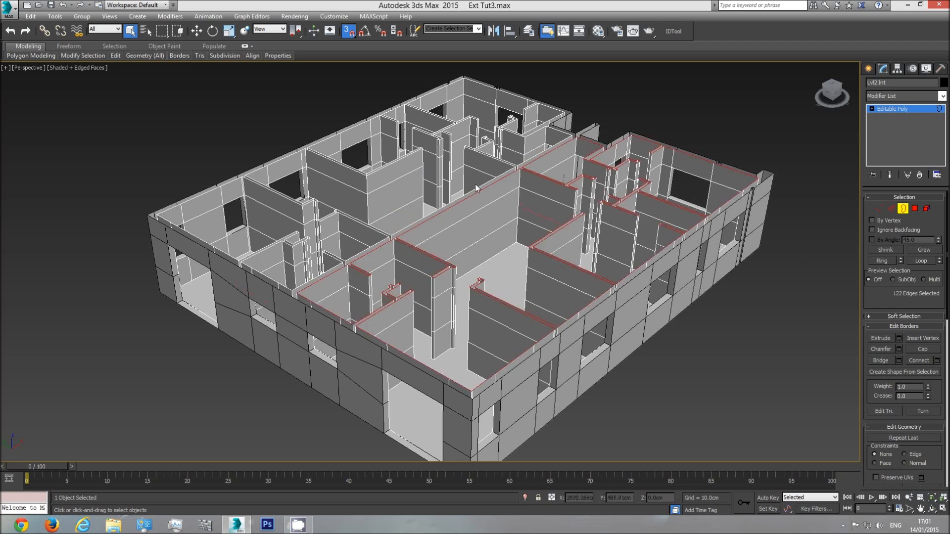
ctrl+click(475, 187)
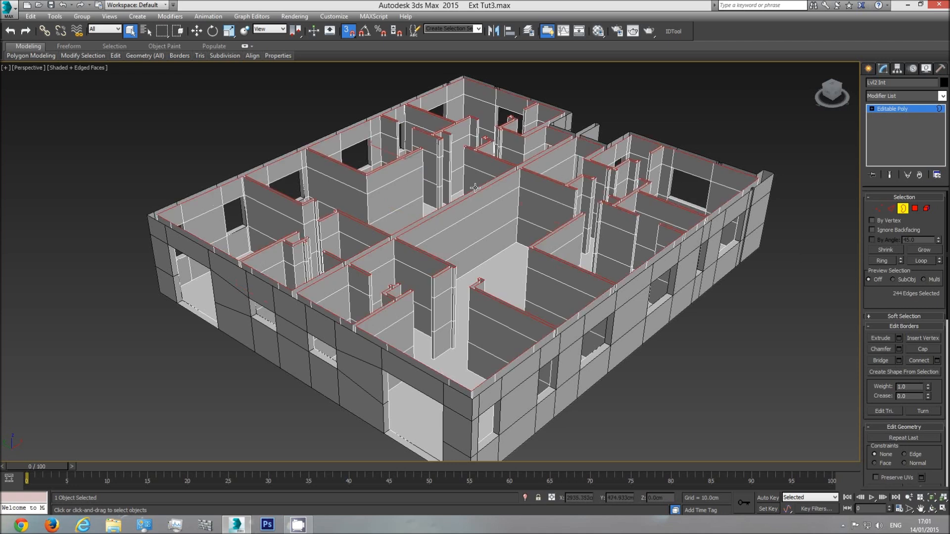
click(920, 349)
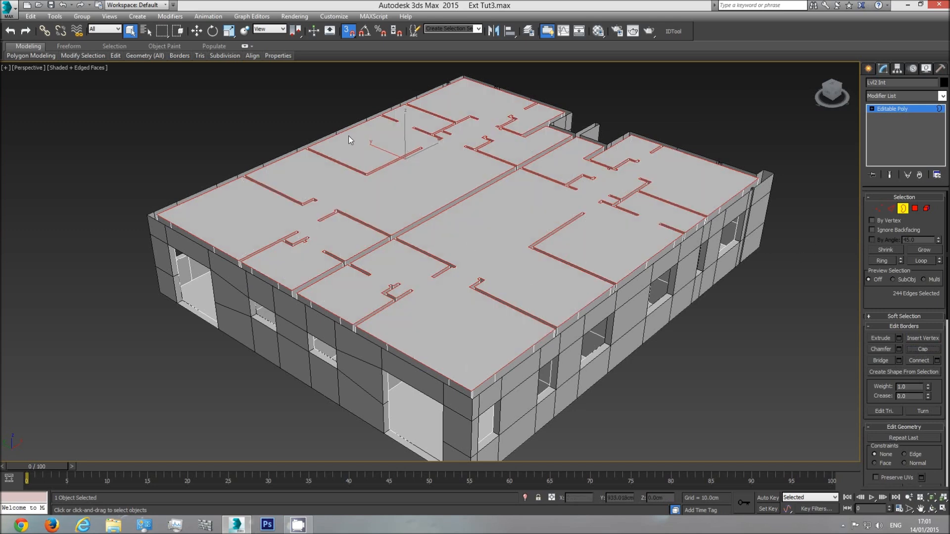
Inspect the capped ceiling polygons of the interior walls, leave polygon editing, and view the whole level
click(915, 208)
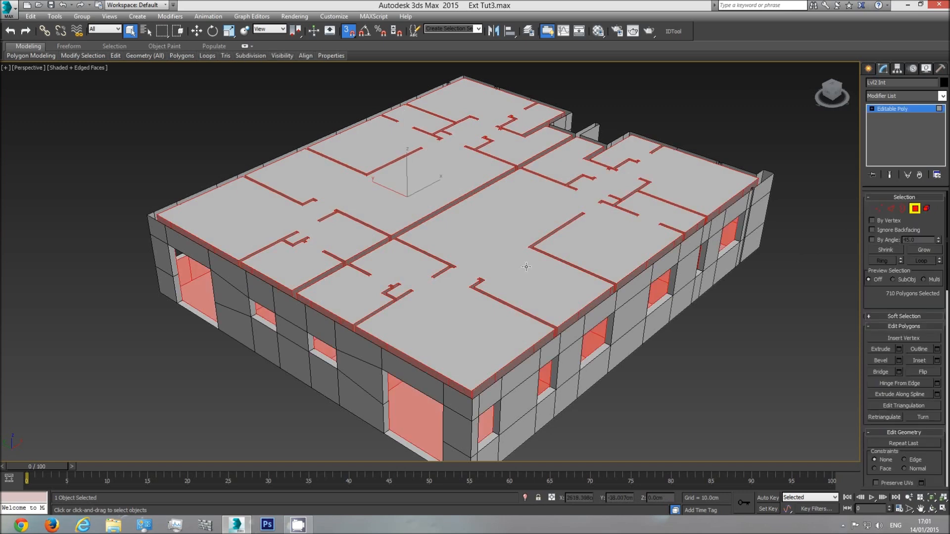
click(520, 242)
click(932, 509)
drag(520, 148, 500, 299)
right_click(504, 299)
click(915, 209)
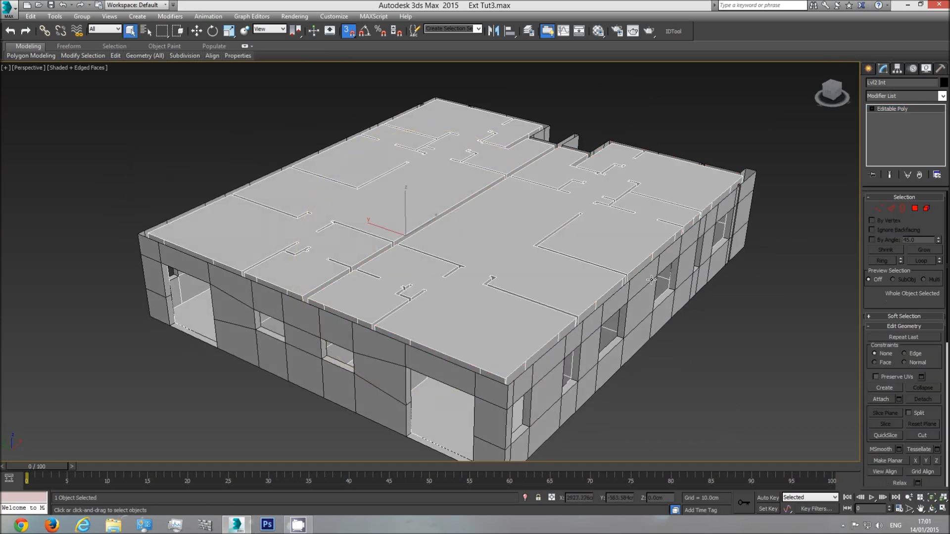
scroll(583, 251, down, 10)
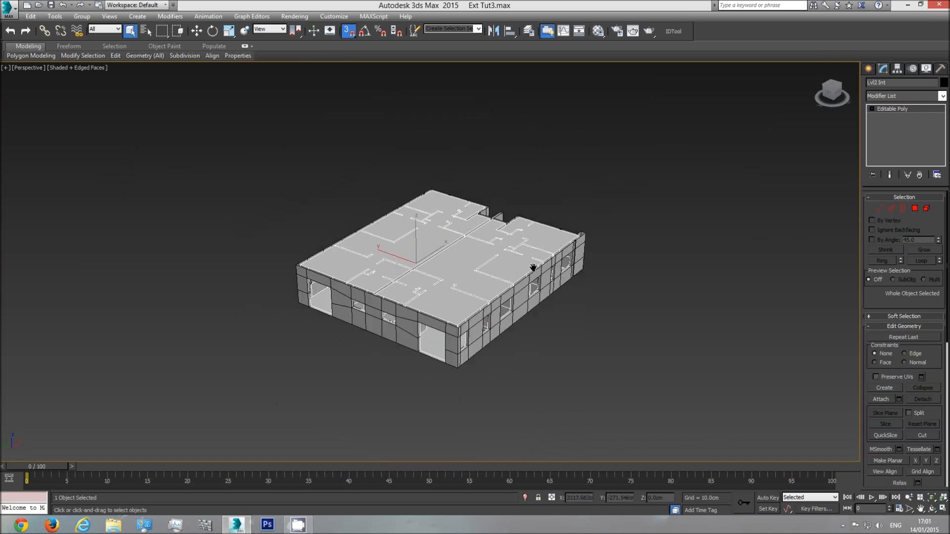
middle_drag(512, 283, 518, 316)
scroll(454, 342, up, 5)
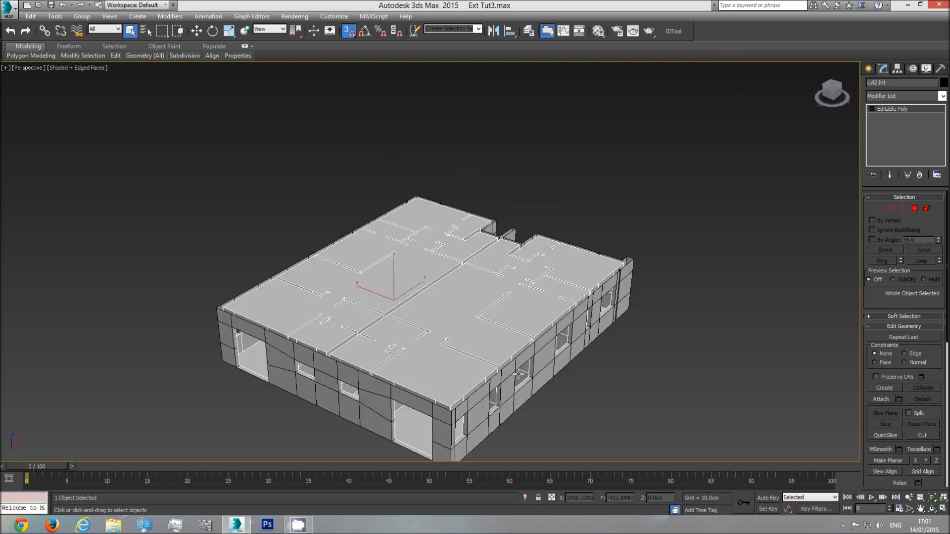
Compare the heights of the interior and exterior walls in a front wireframe view, with the exterior walls selected
key(f)
key(F3)
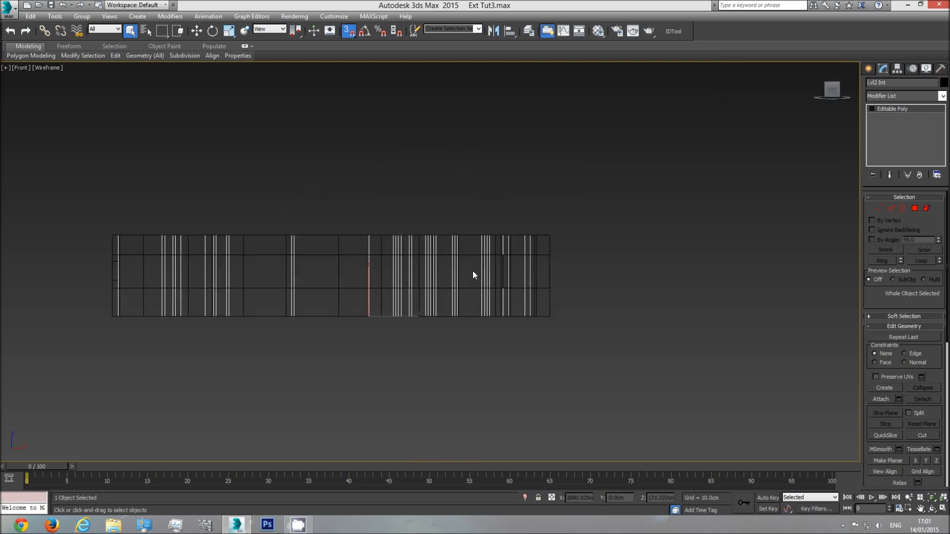
scroll(495, 257, up, 2)
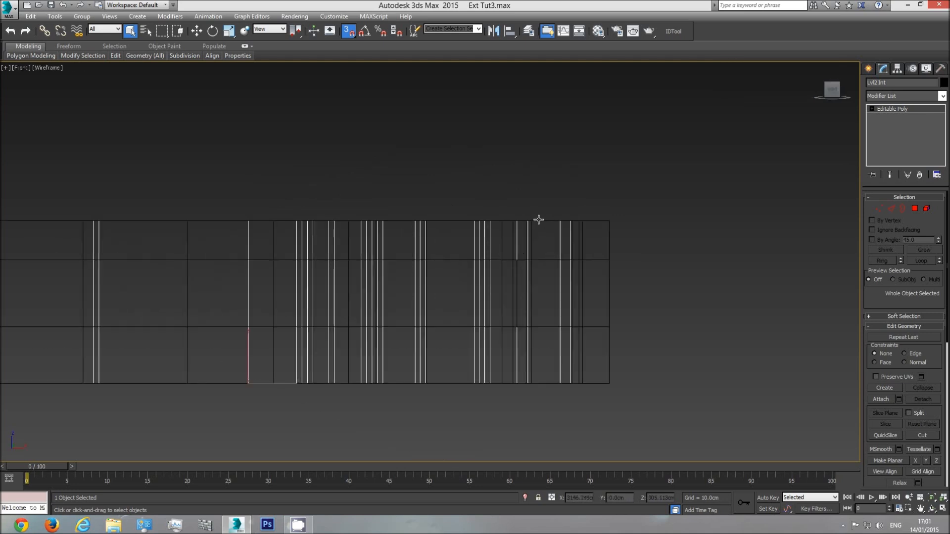
click(604, 222)
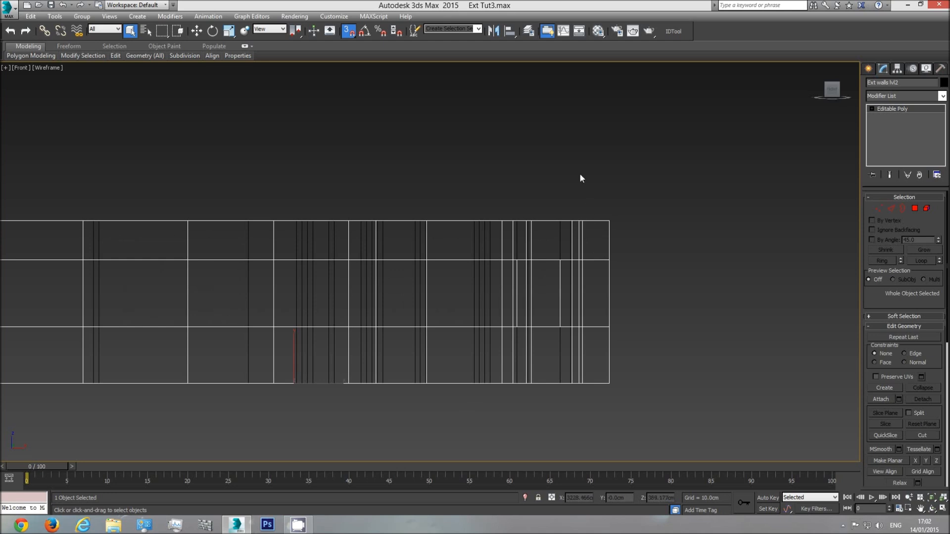
scroll(564, 259, down, 3)
right_click(558, 239)
click(587, 192)
Examine the side elevation drawing in the top view for the upper floor and roof levels
key(t)
scroll(427, 255, down, 5)
middle_drag(379, 254, 451, 271)
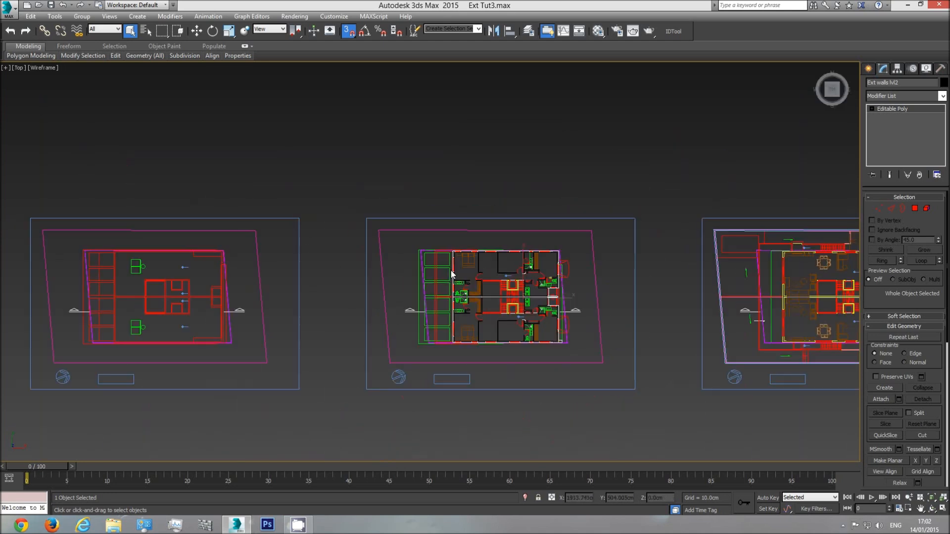
scroll(451, 273, down, 4)
scroll(333, 296, up, 10)
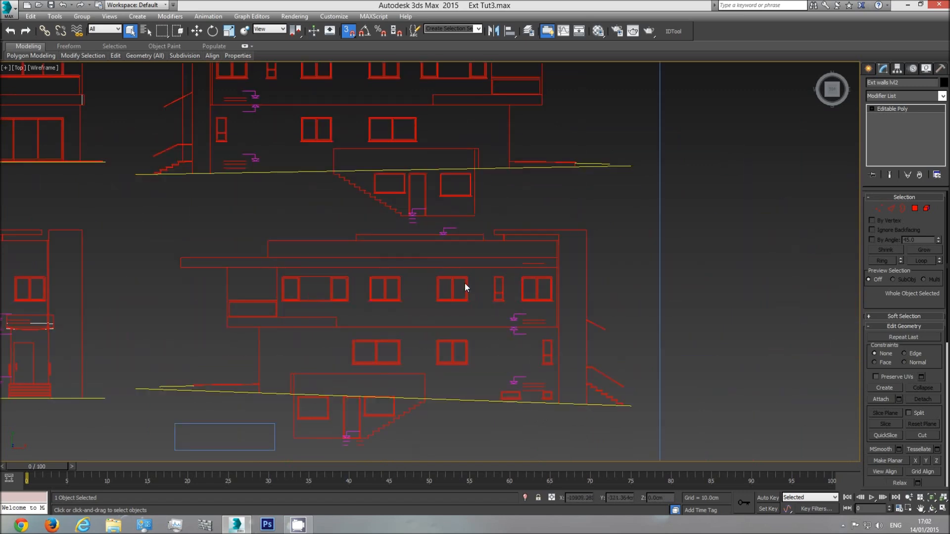
scroll(528, 268, up, 3)
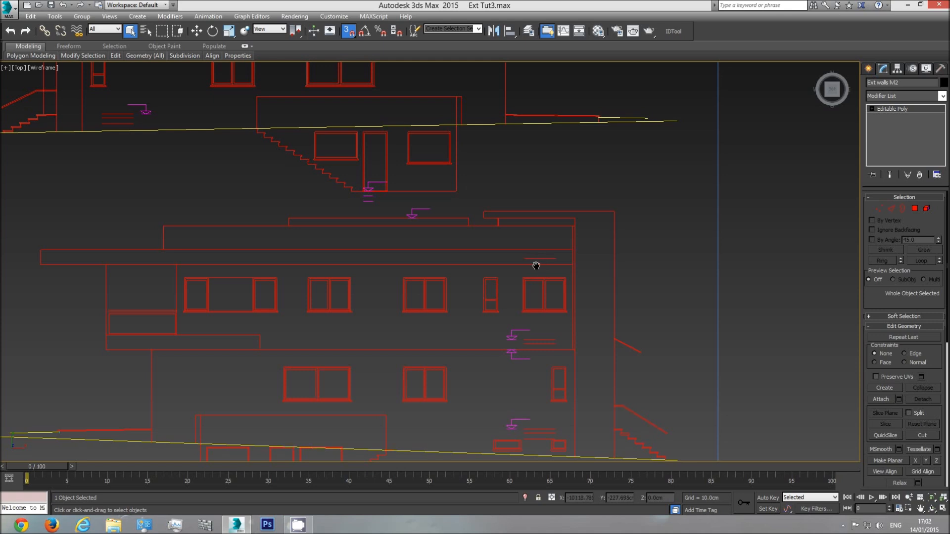
scroll(529, 282, down, 5)
Create a 30 cm long box beside the exterior walls in the front view as a height gauge
key(f)
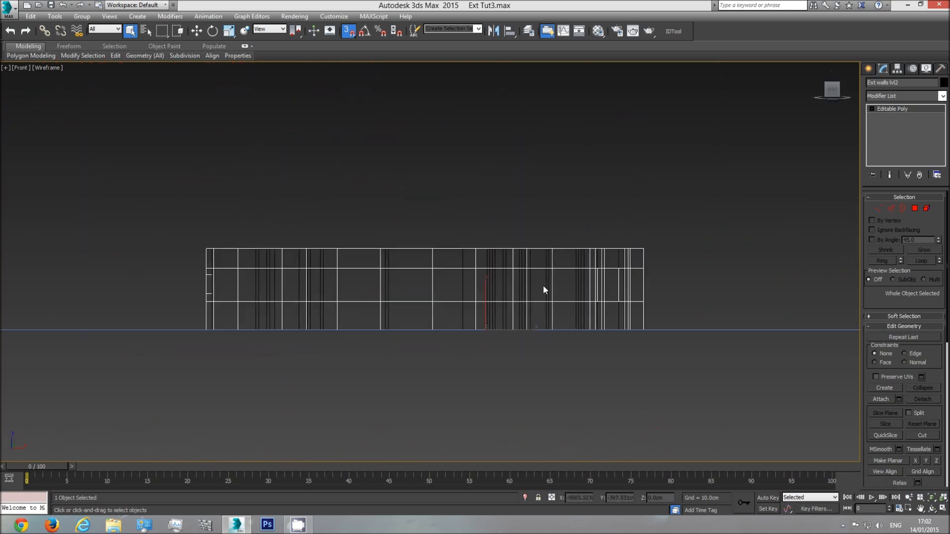
middle_drag(593, 269, 591, 271)
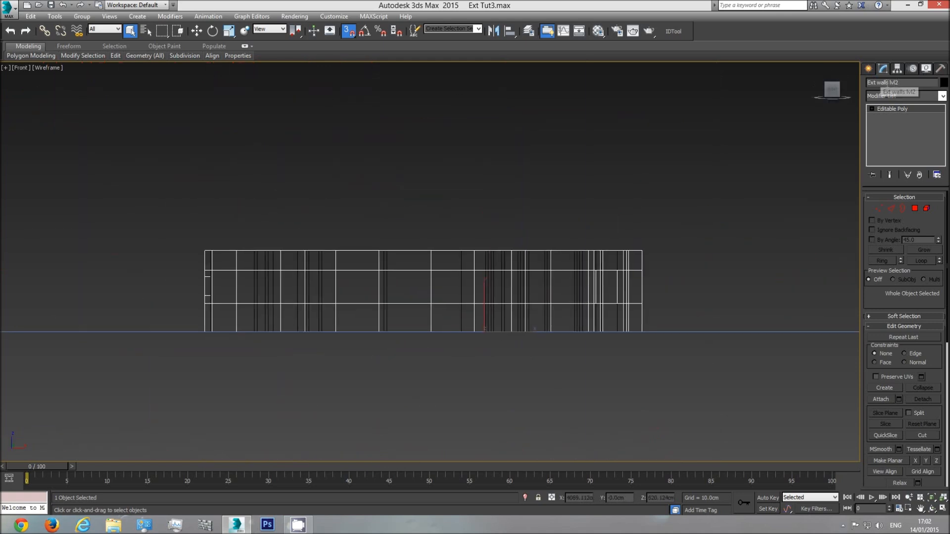
click(580, 264)
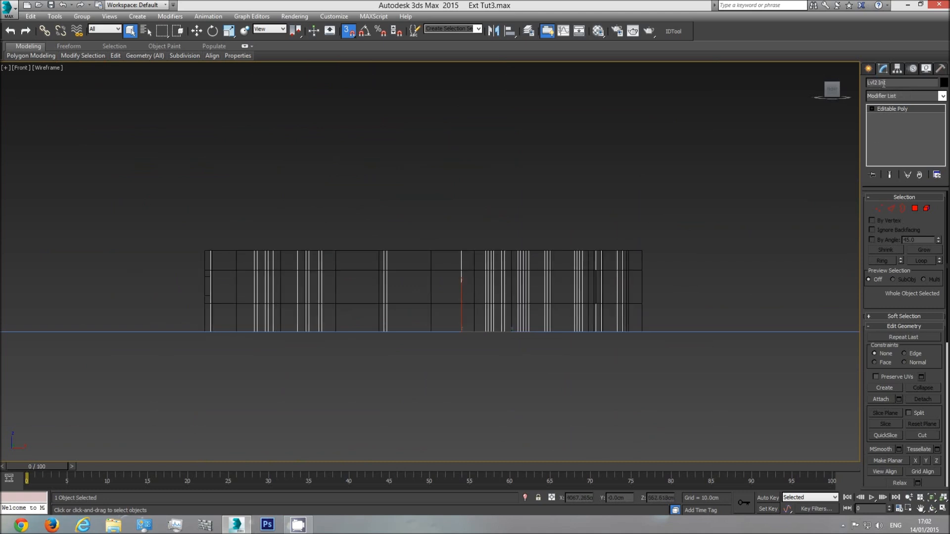
click(869, 69)
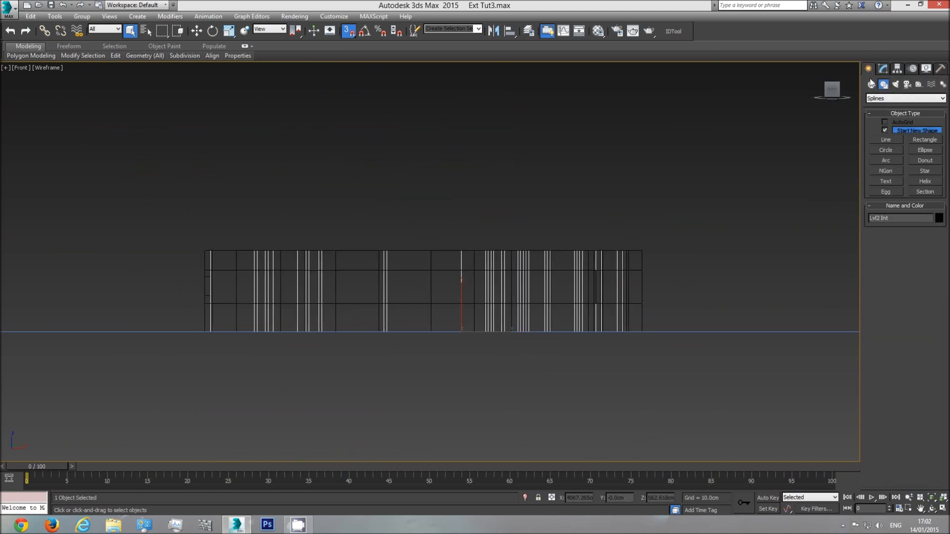
click(872, 85)
click(886, 132)
drag(706, 223, 707, 239)
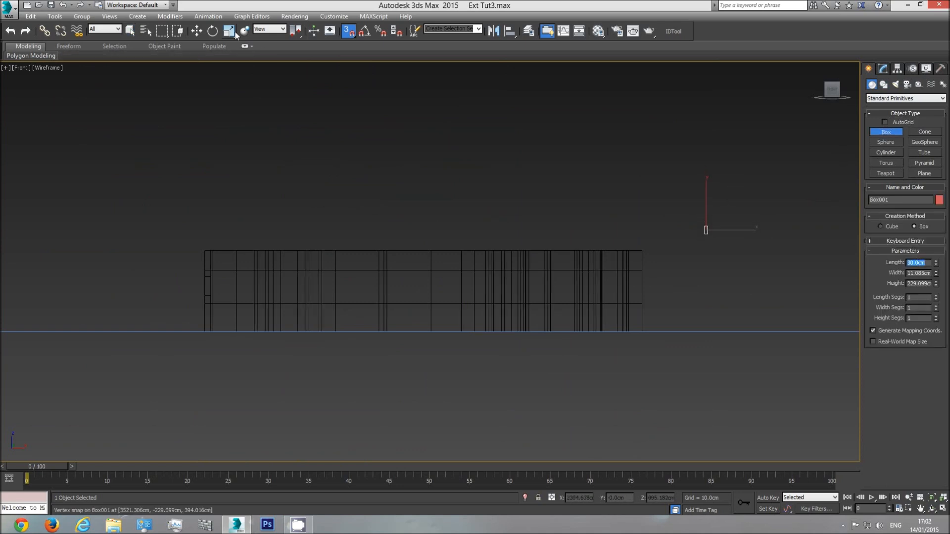
Snap the gauge box against the upper outer corner of the level 2 exterior walls
click(197, 32)
drag(722, 216, 476, 192)
scroll(664, 257, up, 10)
scroll(458, 235, down, 4)
middle_drag(458, 235, 502, 253)
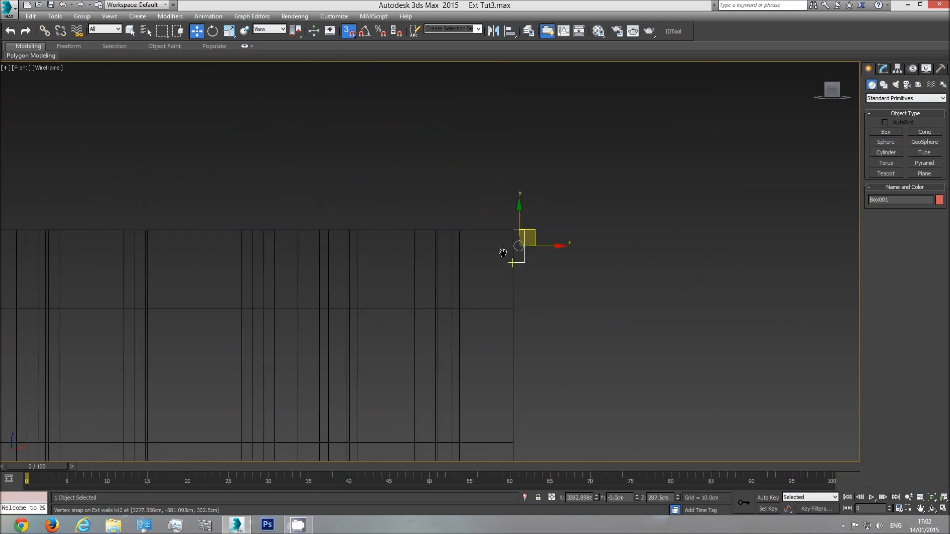
Lower all top vertices of the Lvl2 Int walls to the bottom edge of the gauge box
click(437, 269)
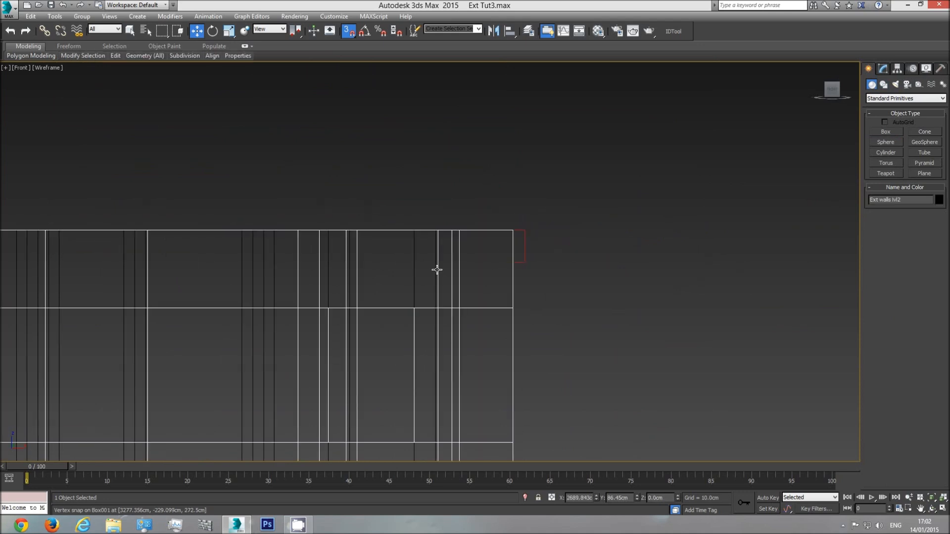
click(414, 269)
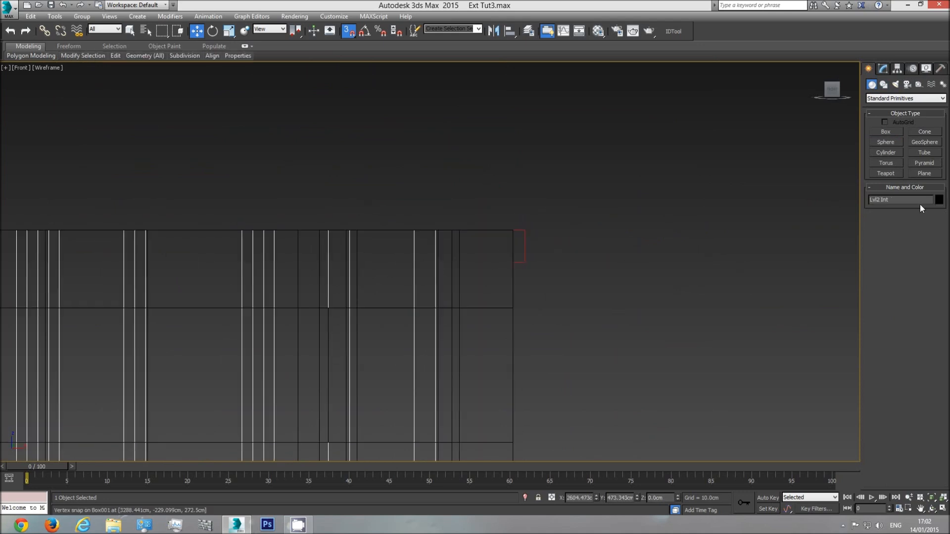
scroll(701, 246, down, 4)
click(884, 69)
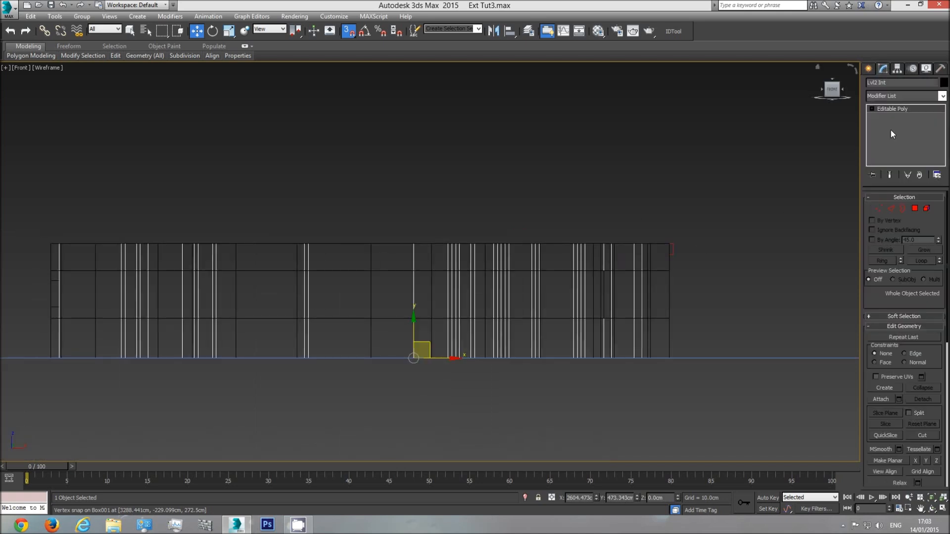
click(877, 208)
scroll(723, 225, down, 2)
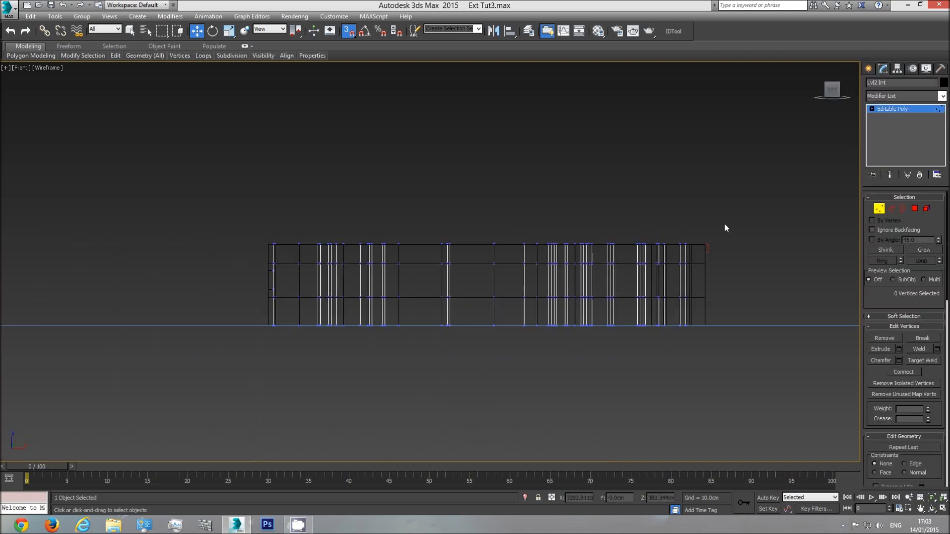
drag(230, 252, 222, 254)
middle_drag(715, 262, 556, 261)
scroll(556, 262, up, 4)
drag(110, 193, 531, 244)
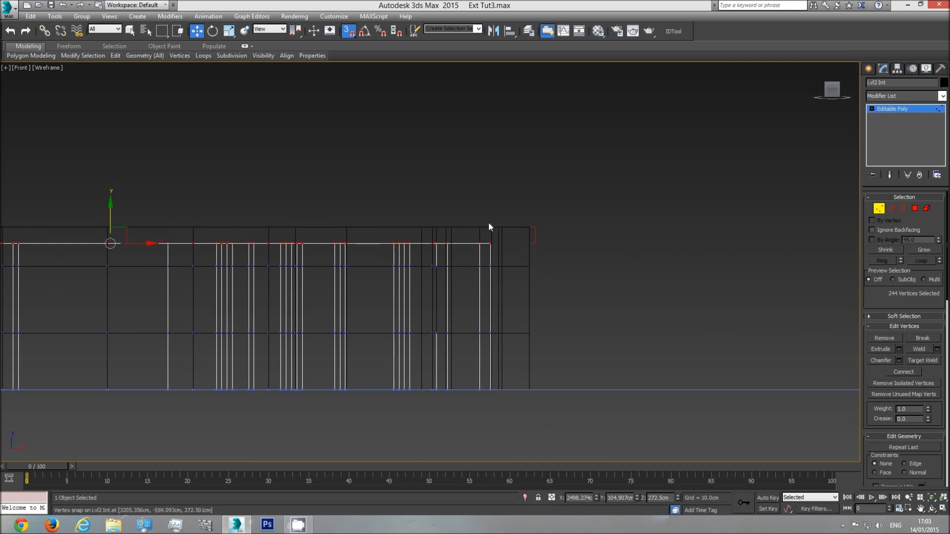
Leave vertex editing and delete the gauge box
key(1)
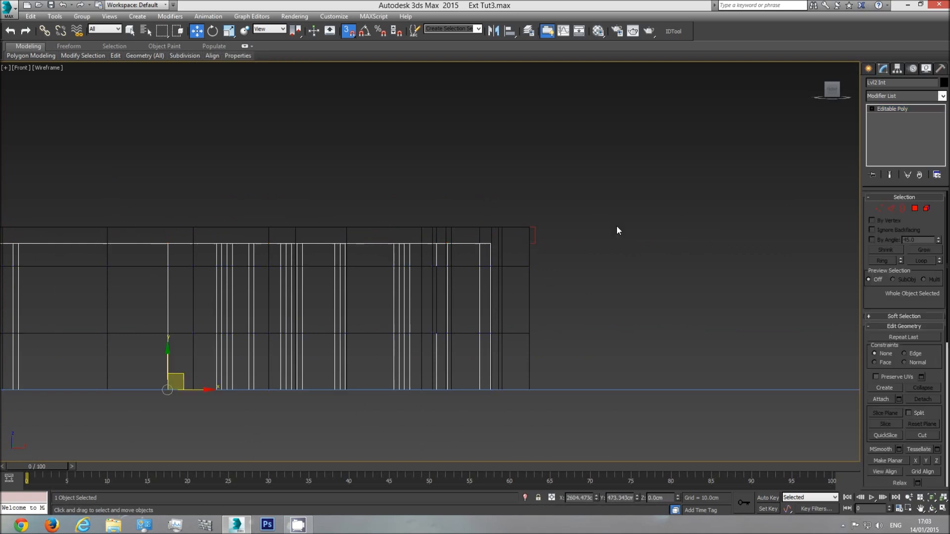
click(535, 240)
click(535, 240)
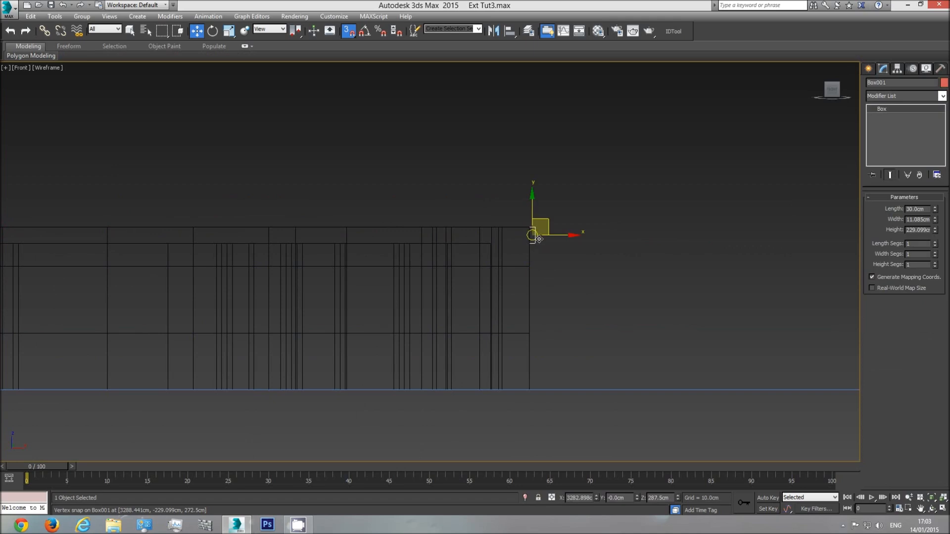
click(559, 272)
Examine the lowered ceilings inside the exterior walls and the neighbouring floor plans in a shaded perspective view
key(p)
click(932, 508)
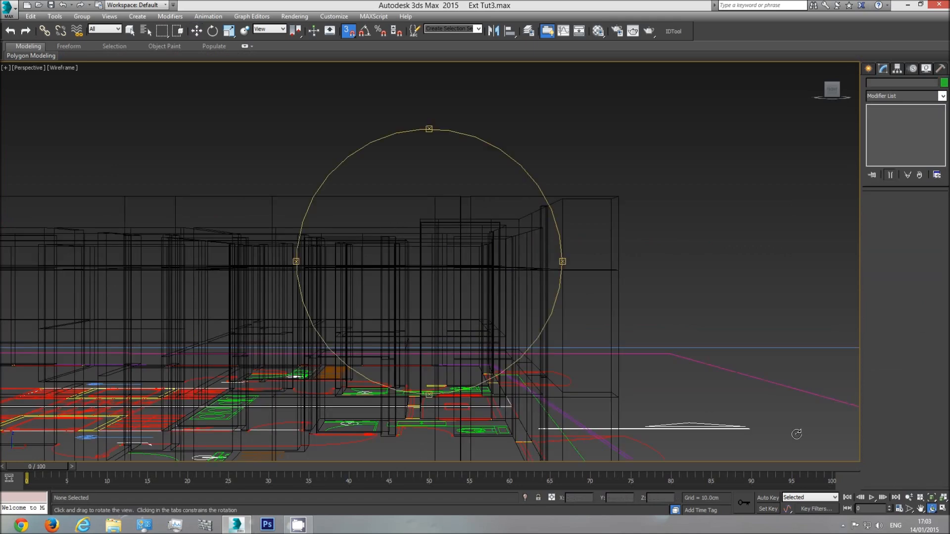
mouse_move(450, 280)
mouse_down()
mouse_move(498, 307)
mouse_move(457, 249)
mouse_up()
key(F3)
scroll(456, 251, down, 5)
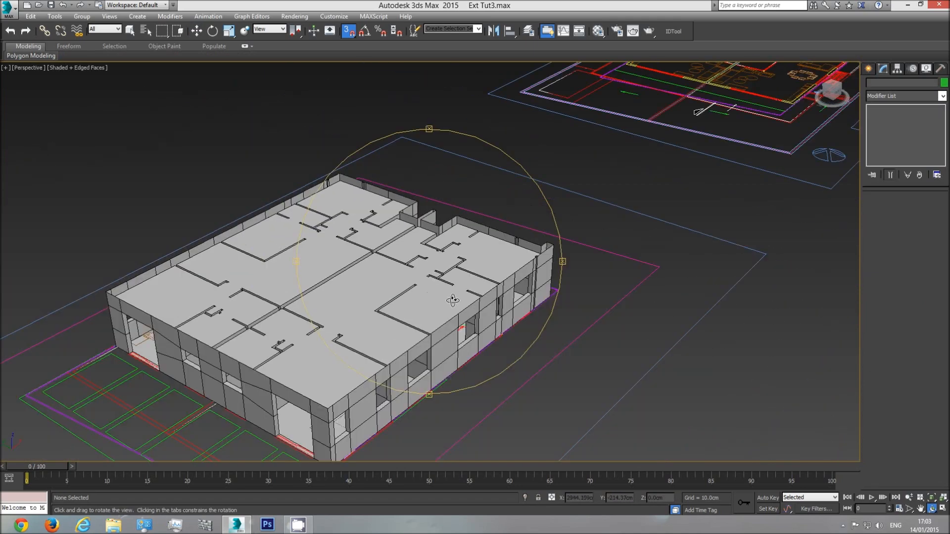
drag(452, 299, 448, 273)
right_click(470, 251)
middle_drag(559, 213, 483, 338)
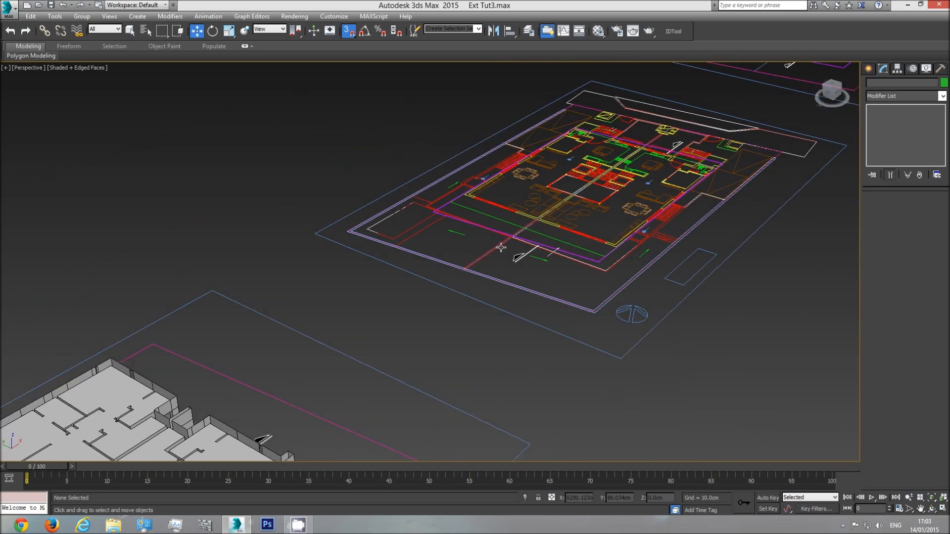
scroll(501, 247, down, 5)
click(735, 97)
click(750, 234)
scroll(537, 270, up, 5)
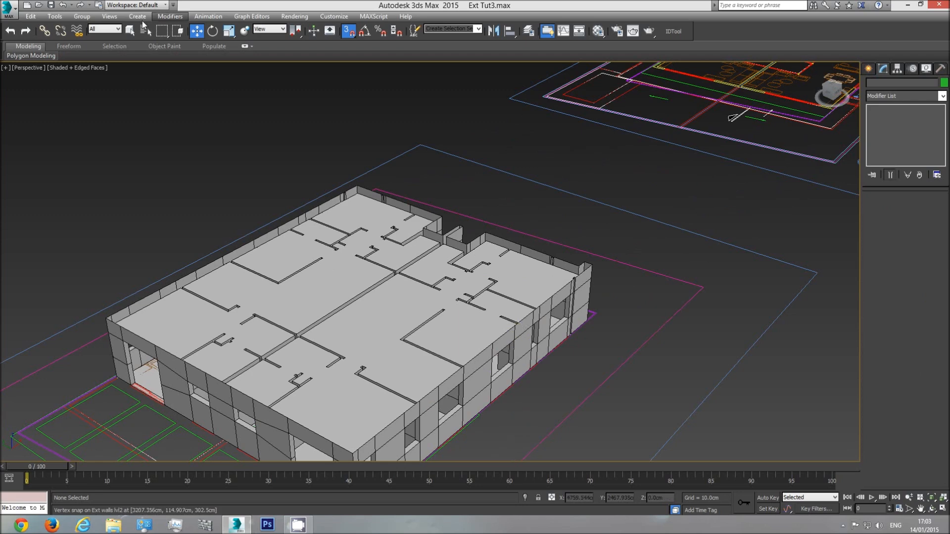
Select the level 2 exterior and interior walls together and raise them about 300 cm in the front view
click(130, 31)
click(521, 335)
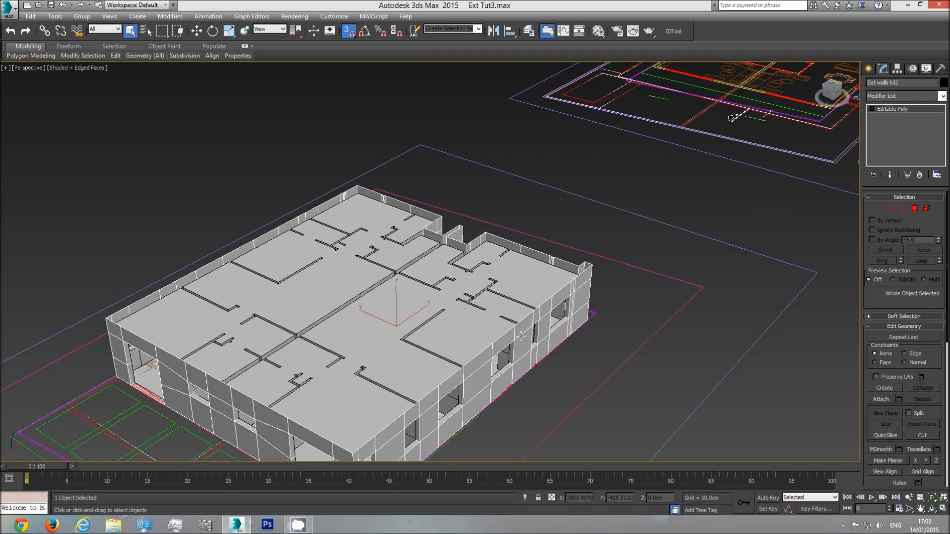
ctrl+click(465, 317)
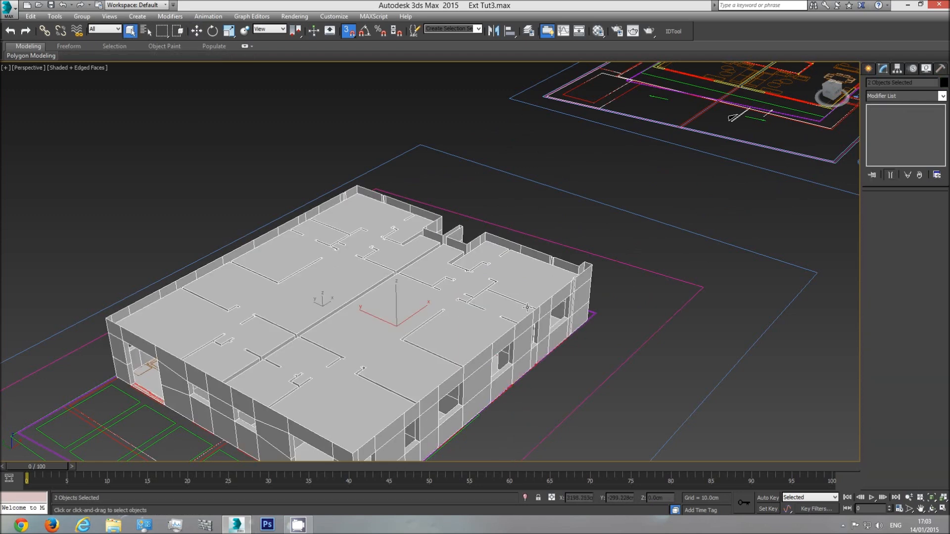
key(f)
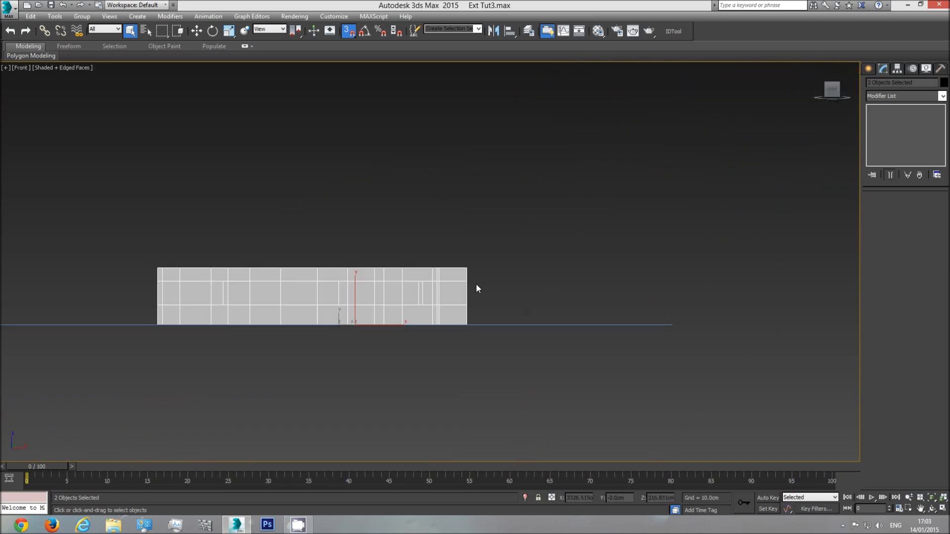
scroll(476, 284, down, 2)
scroll(389, 316, up, 4)
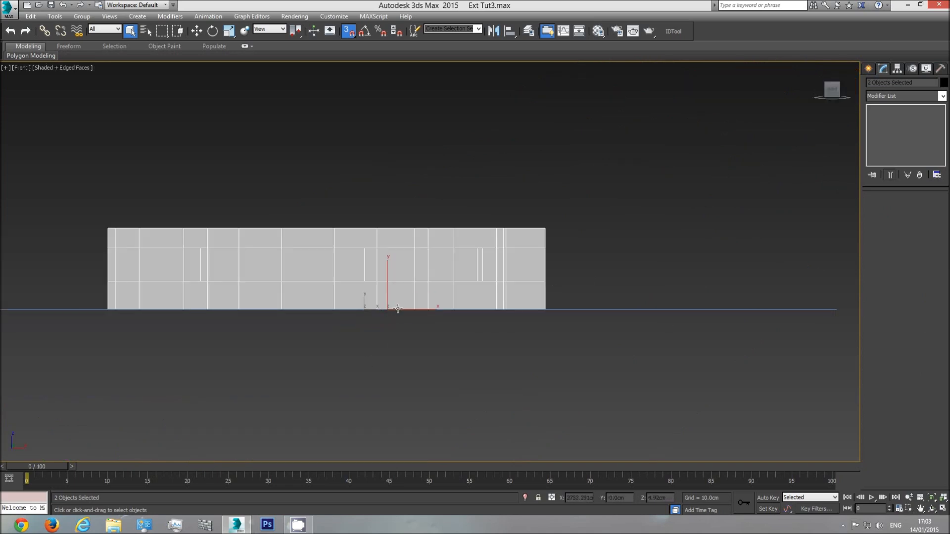
click(196, 31)
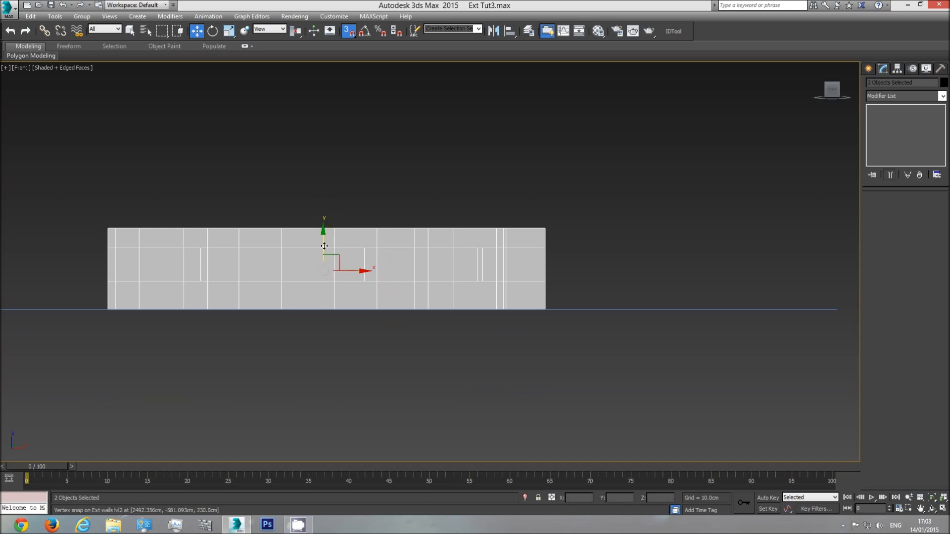
drag(323, 242, 355, 212)
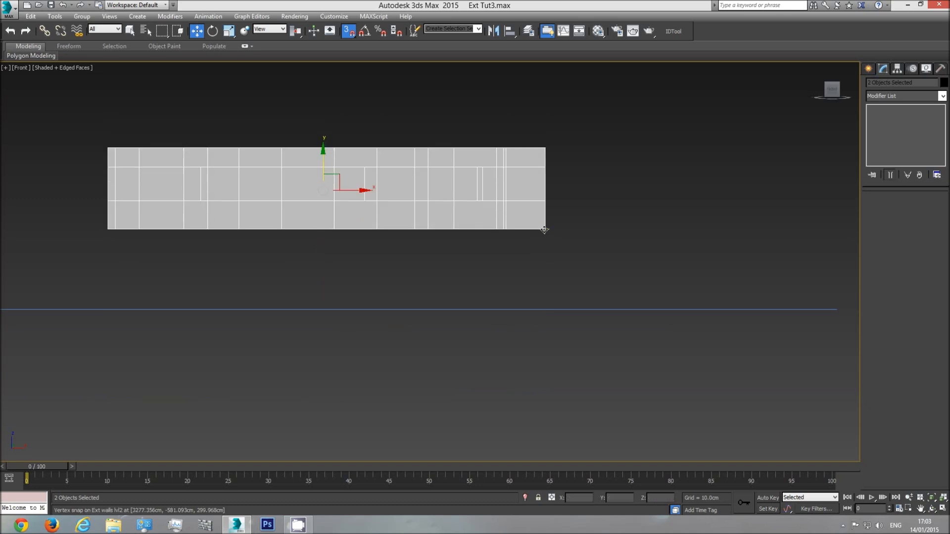
Move the selected level 2 walls horizontally until they stand close to the lower building levels
drag(544, 229, 680, 214)
middle_drag(680, 214, 391, 254)
scroll(391, 256, down, 3)
scroll(588, 233, down, 3)
middle_drag(668, 219, 409, 214)
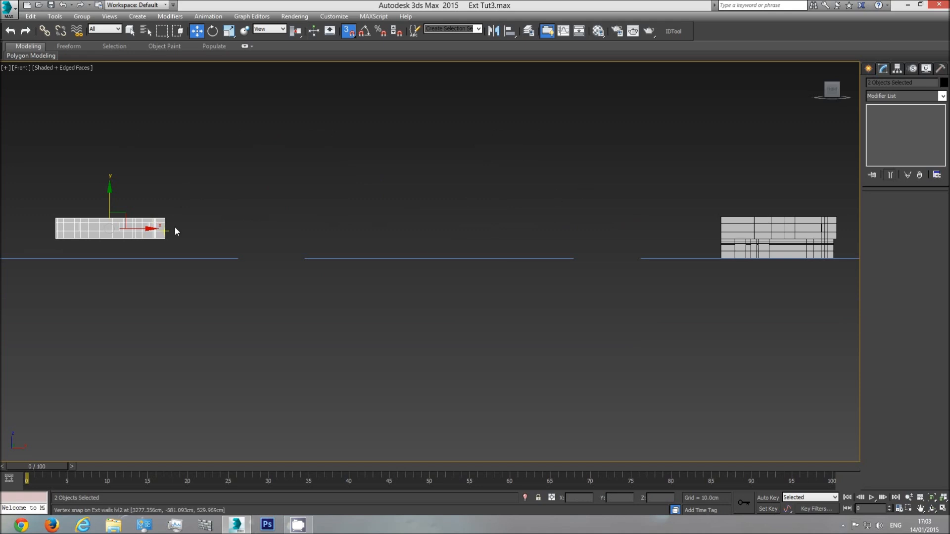
drag(142, 229, 685, 228)
Raise the level 2 walls so their base snaps to the height of the level 1 walls' top edge
scroll(738, 228, up, 4)
drag(370, 212, 370, 165)
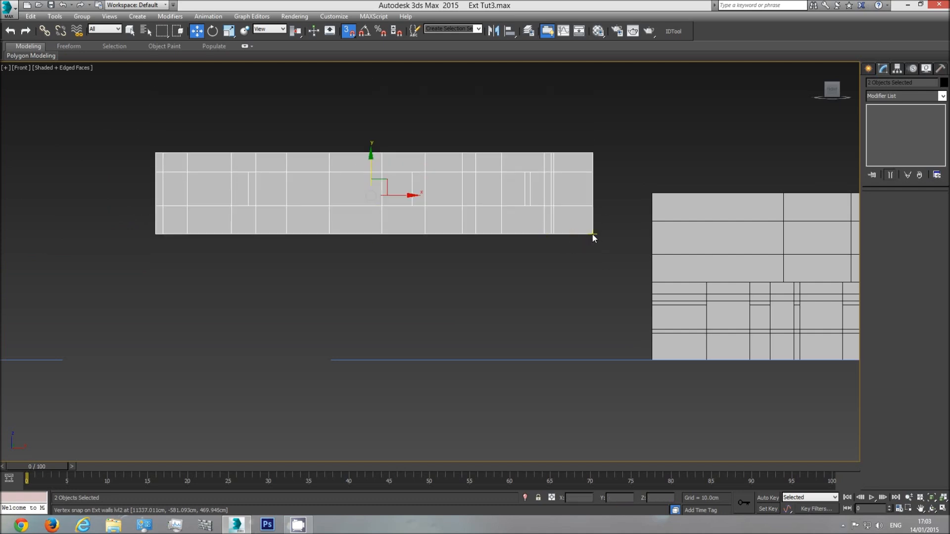
drag(592, 233, 653, 194)
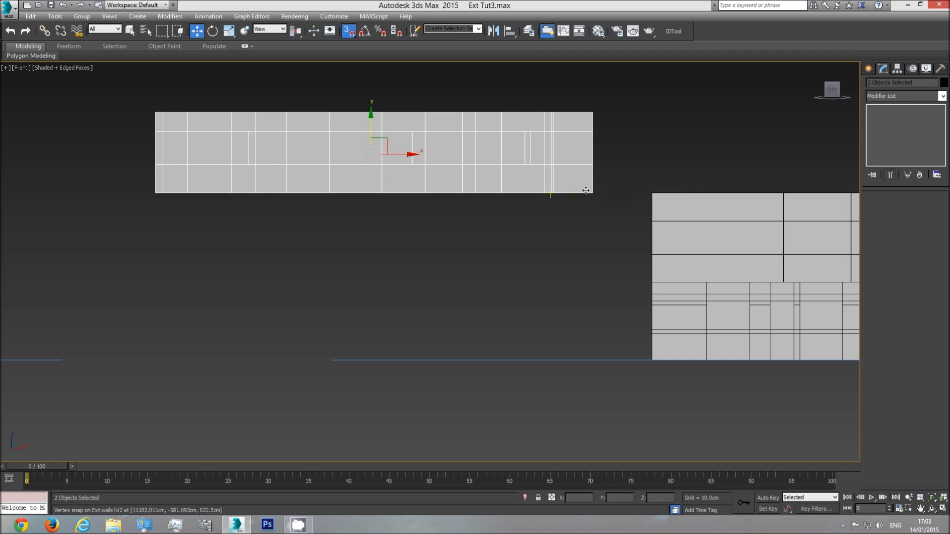
Hide the imported plan and elevation drawings in the top view, leaving only the wall models
key(t)
middle_drag(507, 273, 248, 321)
scroll(248, 320, down, 6)
middle_drag(631, 301, 451, 303)
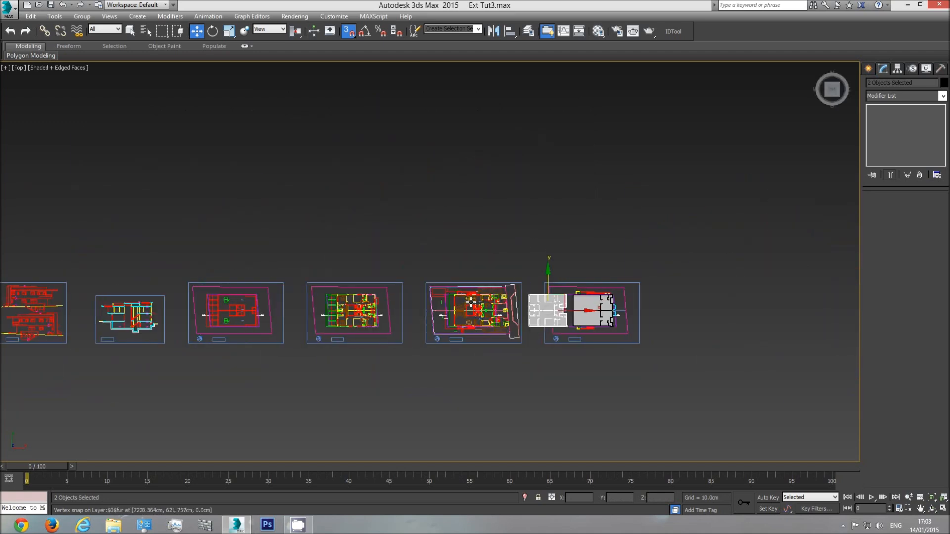
click(470, 302)
right_click(468, 302)
click(485, 274)
middle_drag(486, 278, 435, 325)
scroll(435, 243, up, 5)
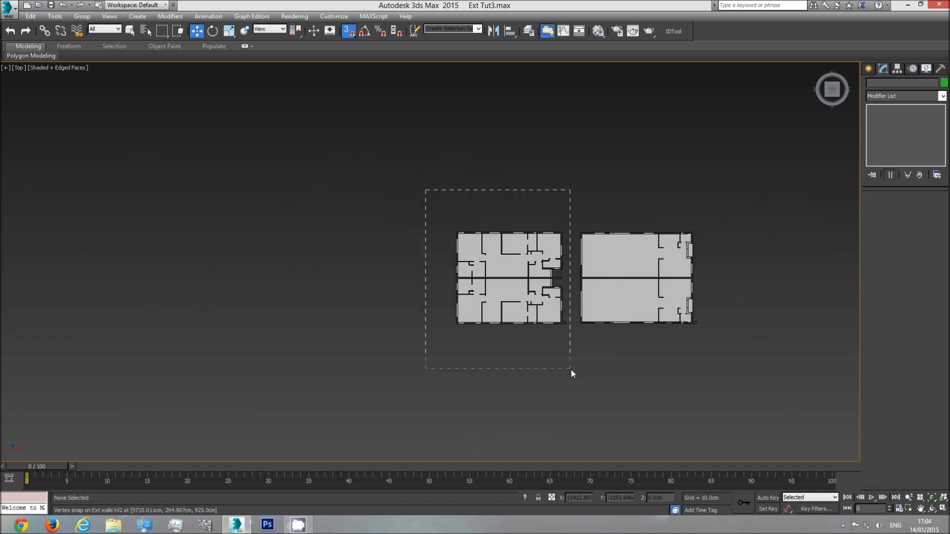
Reselect both level 2 wall objects and snap their protruding outer corner onto the matching level 1 corner in the top view
drag(571, 369, 571, 365)
middle_drag(468, 330, 411, 337)
scroll(485, 328, up, 5)
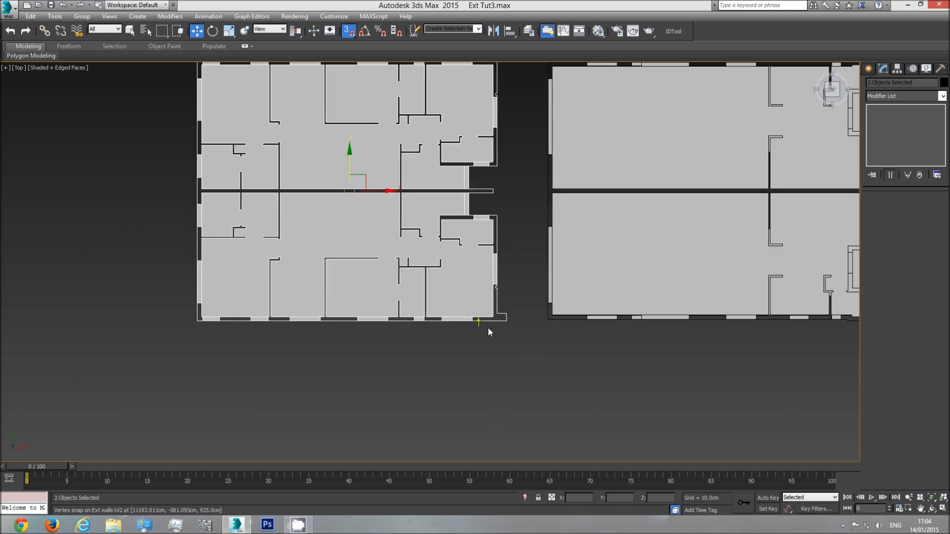
middle_drag(510, 326, 254, 317)
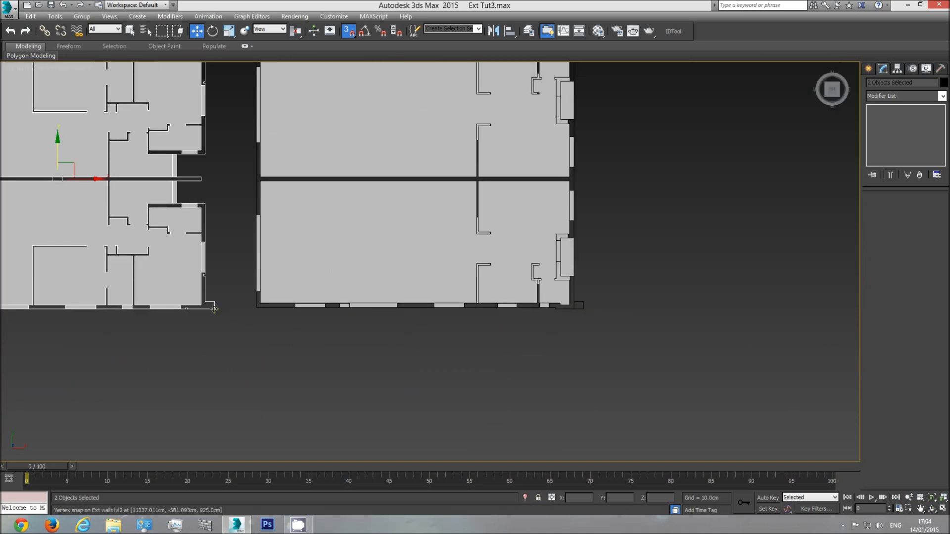
drag(73, 166, 98, 202)
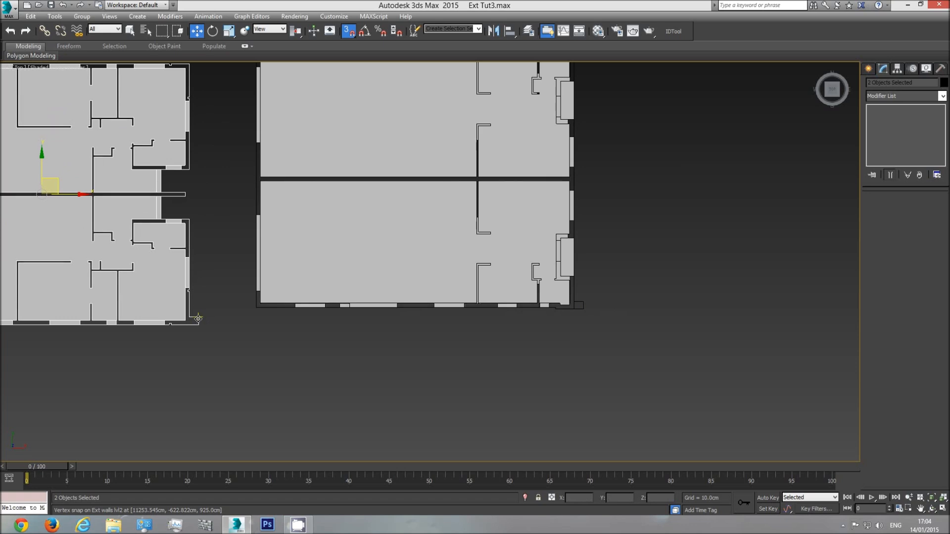
drag(198, 324, 585, 313)
middle_drag(618, 229, 551, 307)
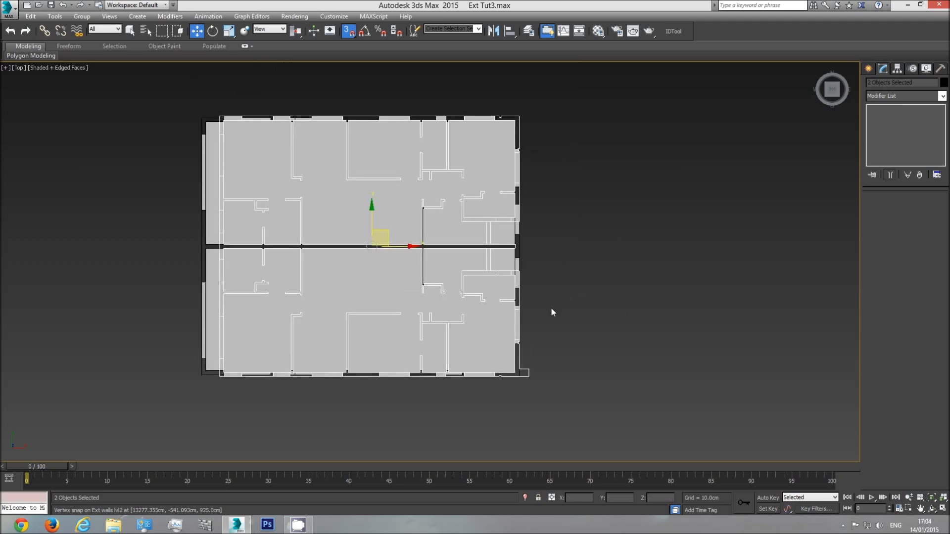
Inspect the stacked levels from several sides in perspective, with nothing selected and the edged faces turned off
key(p)
click(937, 511)
drag(483, 294, 372, 265)
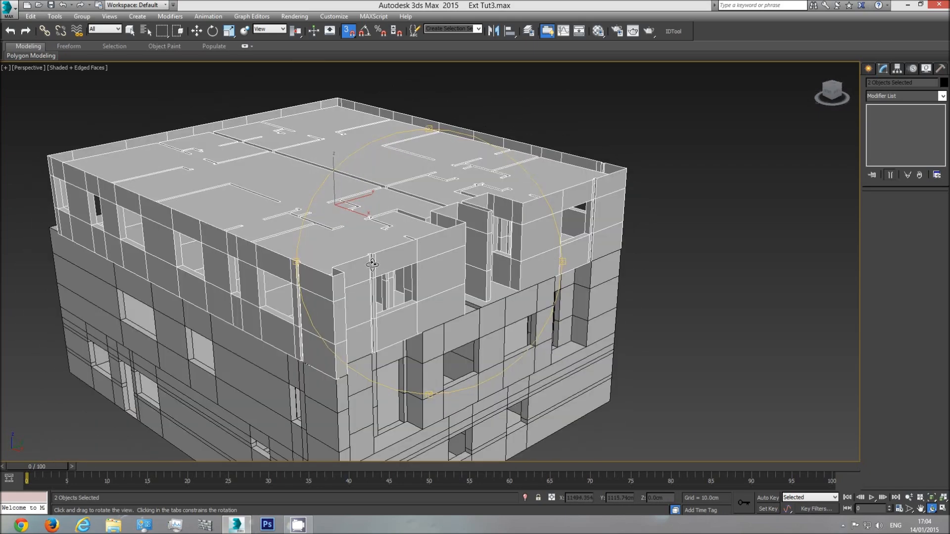
drag(400, 316, 483, 309)
key(w)
click(650, 269)
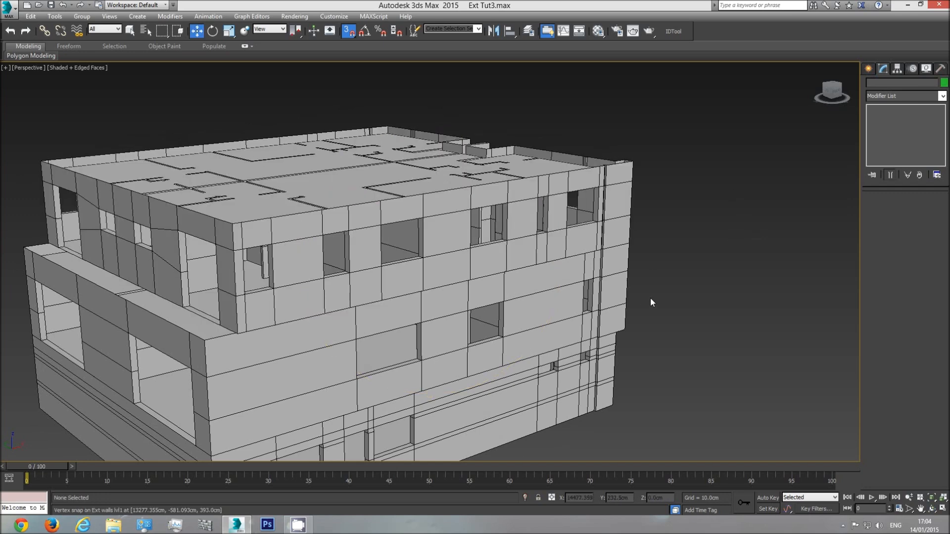
key(F4)
middle_drag(650, 298, 711, 279)
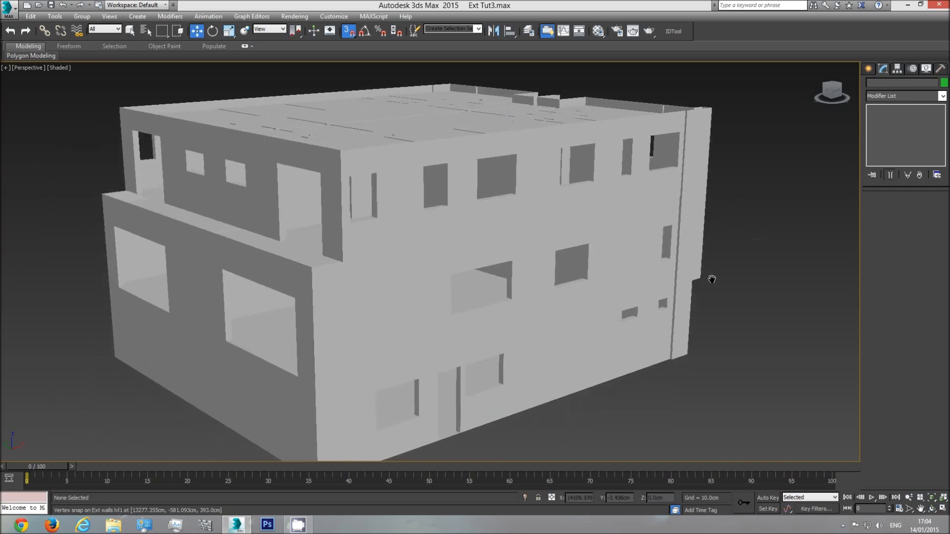
Turn the edged faces display back on and examine the joint between the level 1 and level 2 exterior walls from below
key(F4)
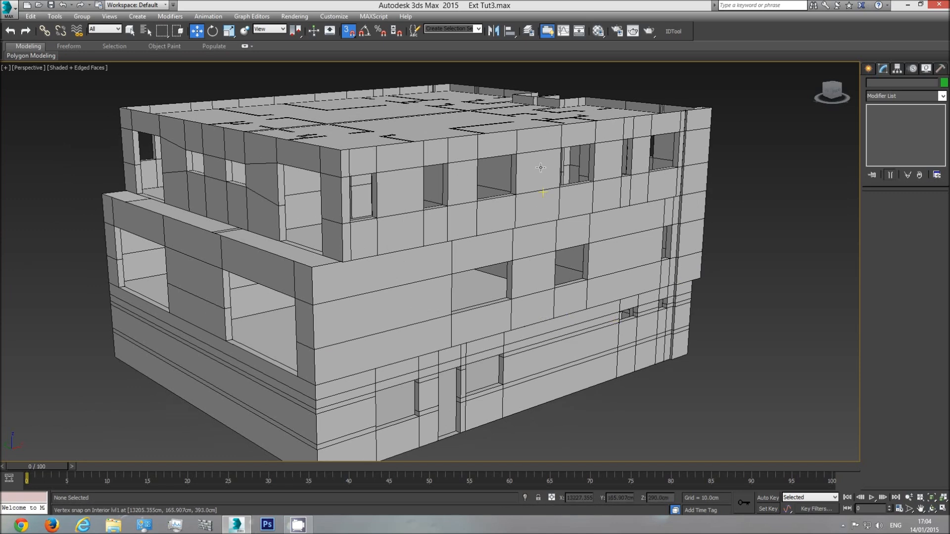
middle_drag(521, 211, 520, 227)
click(932, 509)
drag(401, 275, 137, 329)
drag(353, 346, 525, 201)
middle_drag(451, 221, 446, 220)
scroll(445, 220, up, 3)
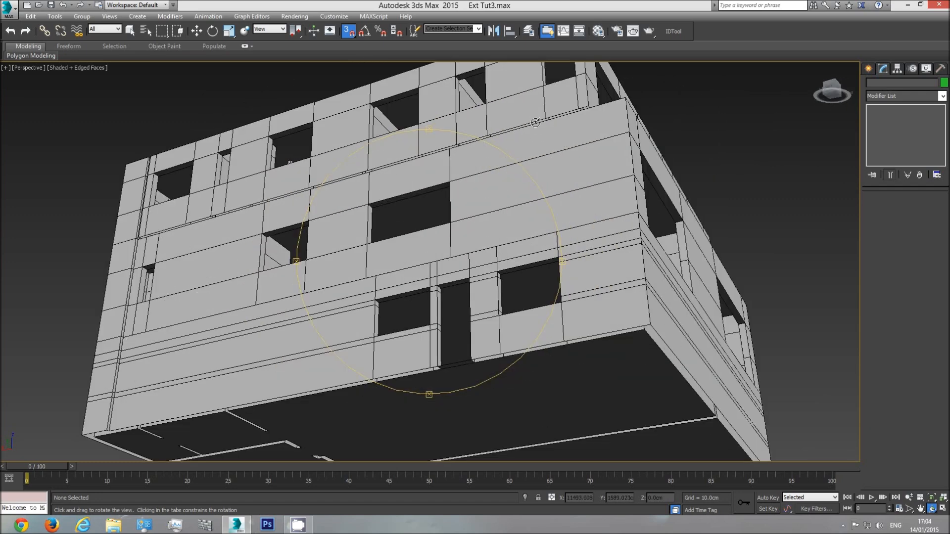
middle_drag(363, 229, 422, 238)
scroll(238, 208, up, 3)
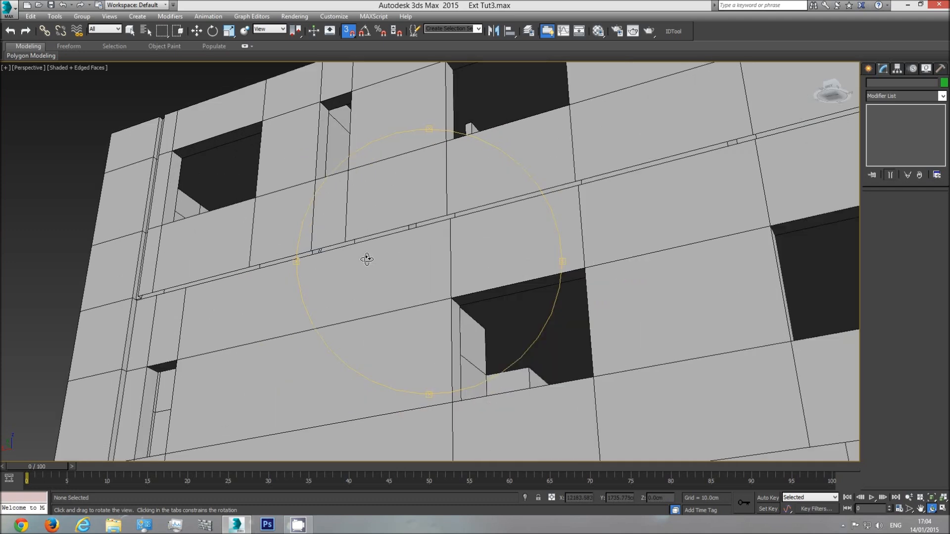
drag(402, 227, 415, 296)
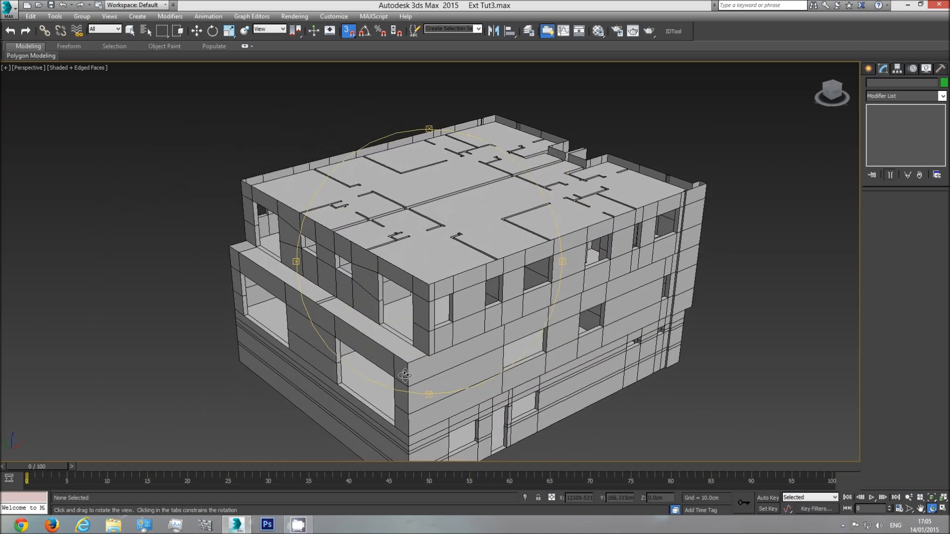
drag(454, 332, 477, 238)
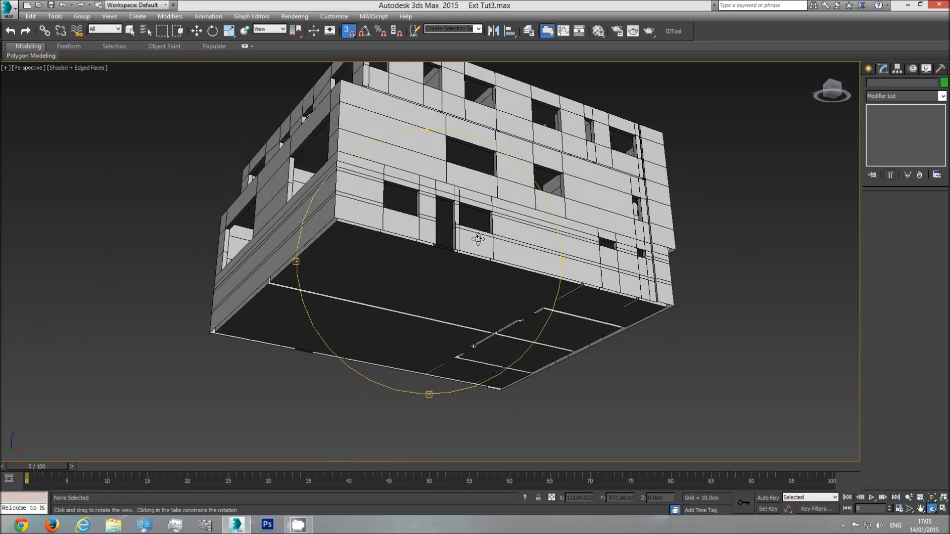
middle_drag(478, 238, 409, 376)
scroll(463, 297, up, 5)
drag(464, 297, 470, 284)
middle_drag(470, 285, 403, 327)
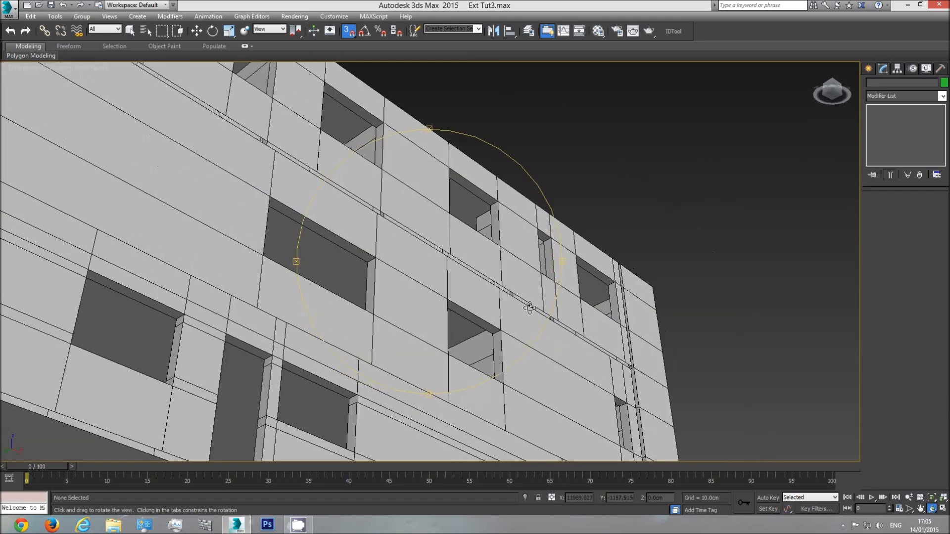
middle_drag(530, 307, 411, 284)
scroll(509, 326, up, 4)
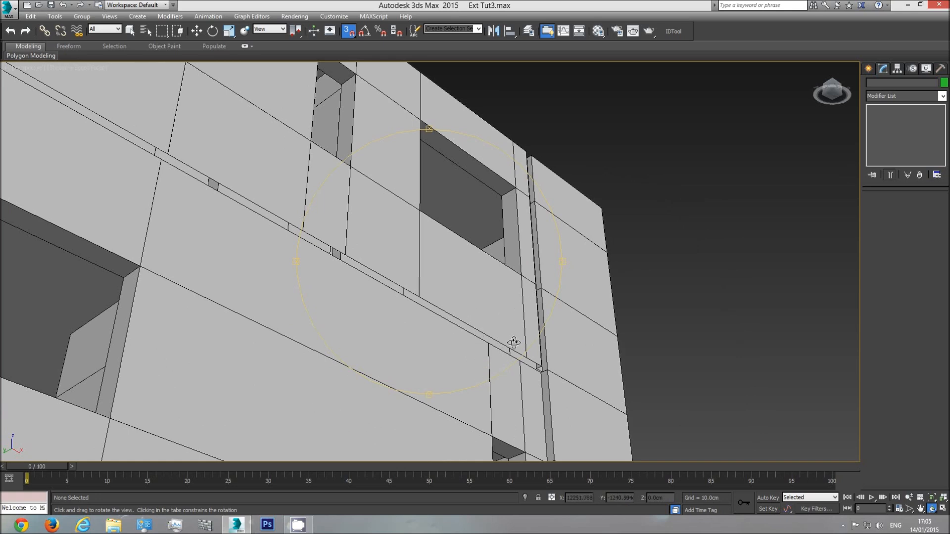
Select the Ext walls lvl2 object and switch to edge sub-object editing with the plain selection tool
scroll(489, 296, up, 4)
mouse_move(493, 298)
mouse_down()
mouse_move(467, 312)
mouse_move(481, 308)
mouse_up()
key(w)
click(479, 247)
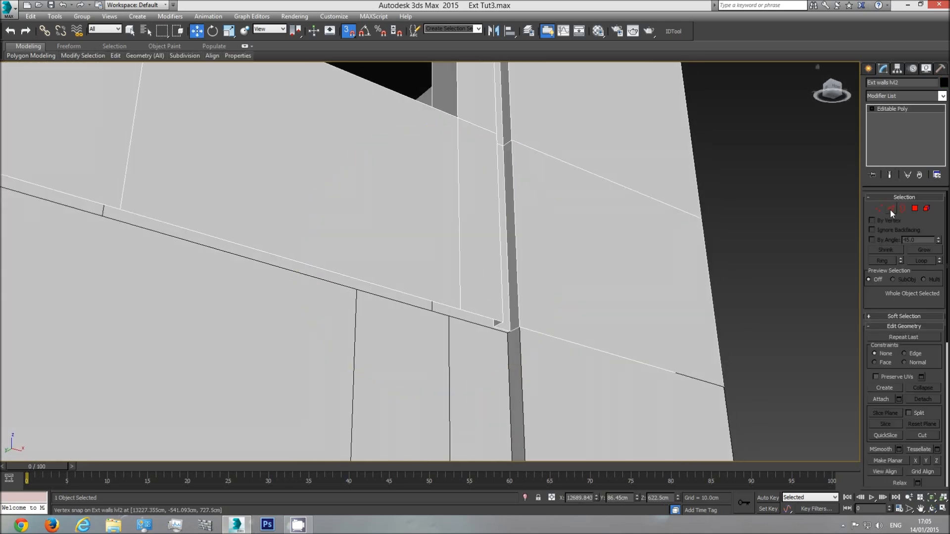
click(891, 210)
key(q)
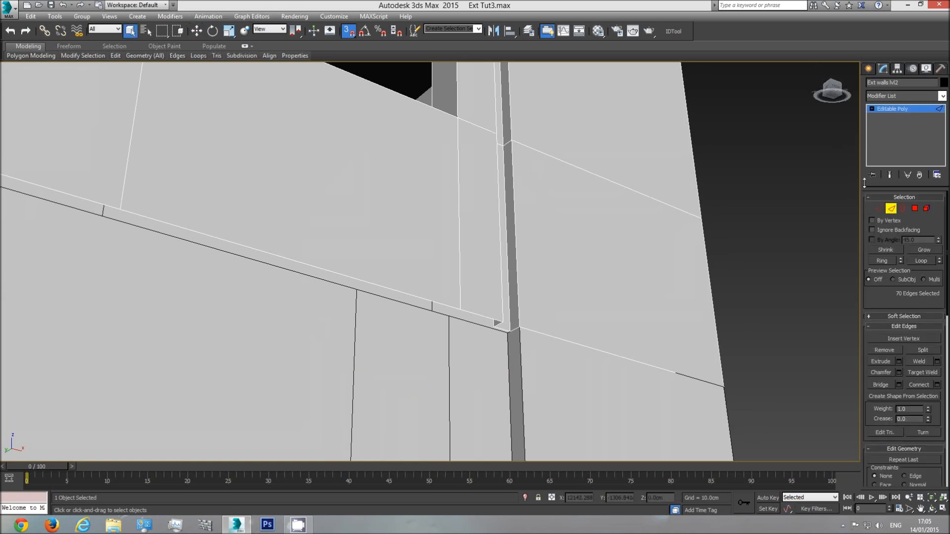
Select all 13 bottom outer edges of the level 2 exterior wall along this long facade, leaving out the short edge beside the corner groove
click(476, 314)
ctrl+click(386, 296)
ctrl+click(91, 201)
middle_drag(85, 212, 305, 280)
scroll(261, 275, down, 3)
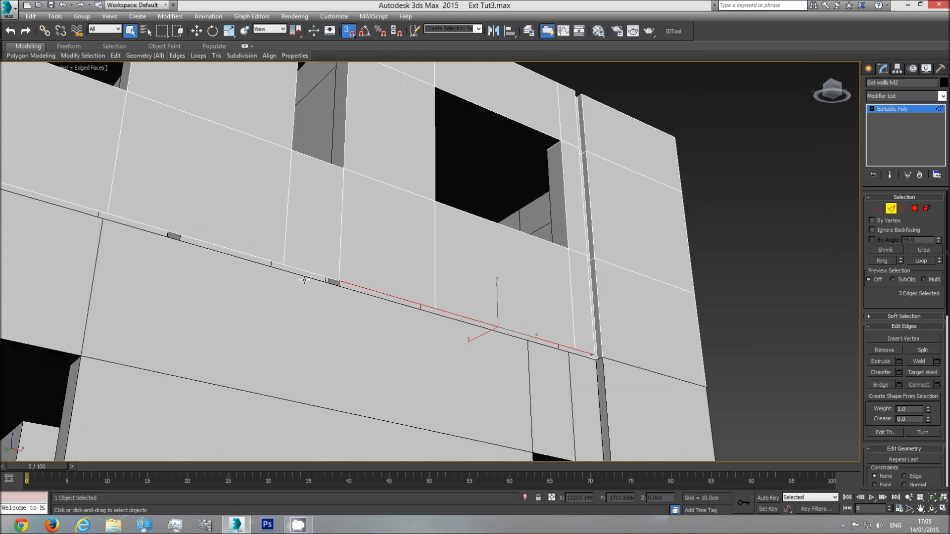
ctrl+click(303, 269)
ctrl+click(148, 228)
ctrl+click(85, 210)
middle_drag(78, 219, 468, 329)
ctrl+click(290, 265)
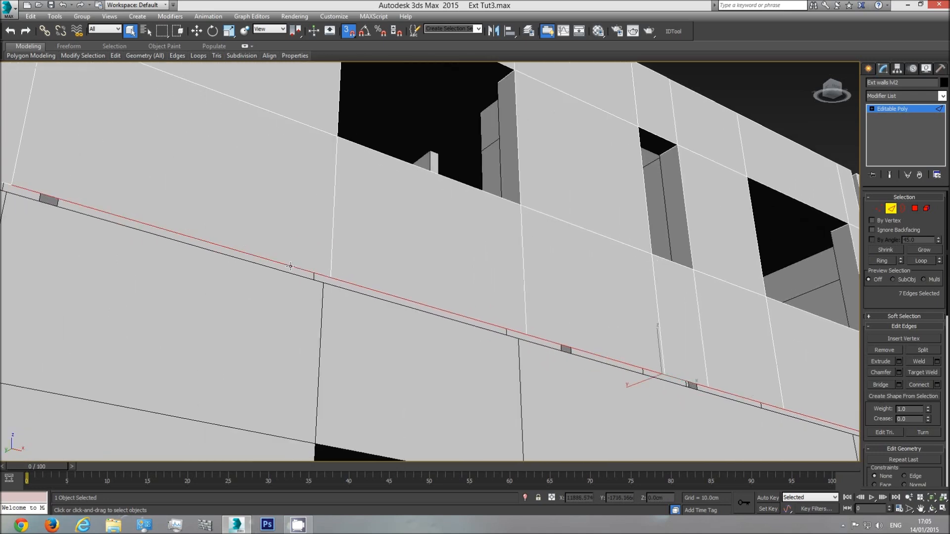
middle_drag(320, 296, 413, 331)
ctrl+click(237, 263)
middle_drag(237, 265, 567, 361)
ctrl+click(286, 282)
ctrl+click(109, 230)
middle_drag(110, 231, 579, 295)
ctrl+click(369, 261)
middle_drag(368, 261, 458, 318)
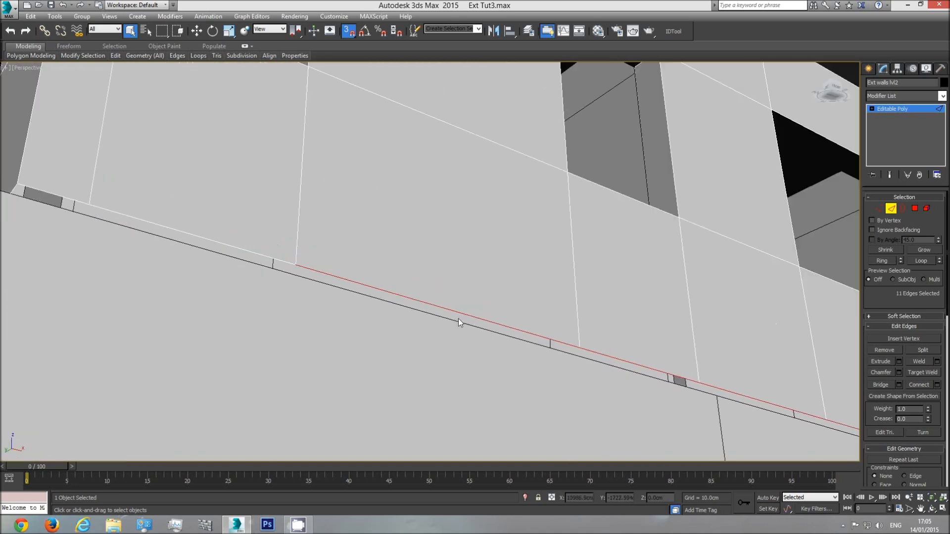
ctrl+click(223, 244)
middle_drag(141, 227, 198, 258)
scroll(643, 346, down, 2)
middle_drag(685, 374, 449, 261)
scroll(449, 269, down, 2)
Extrude the selected bottom edges inward into a strip of faces, snapped to the outer top edge of the level 1 wall
click(197, 31)
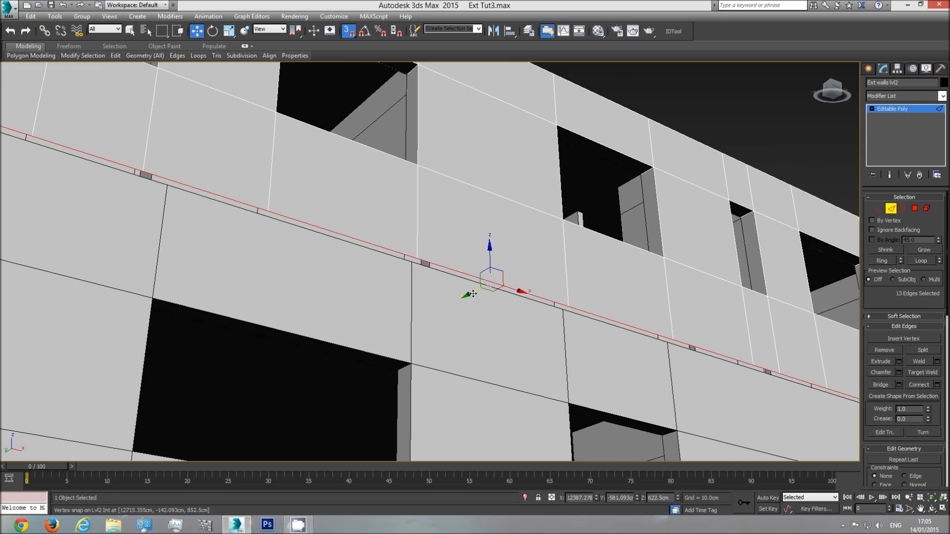
drag(473, 292, 412, 264)
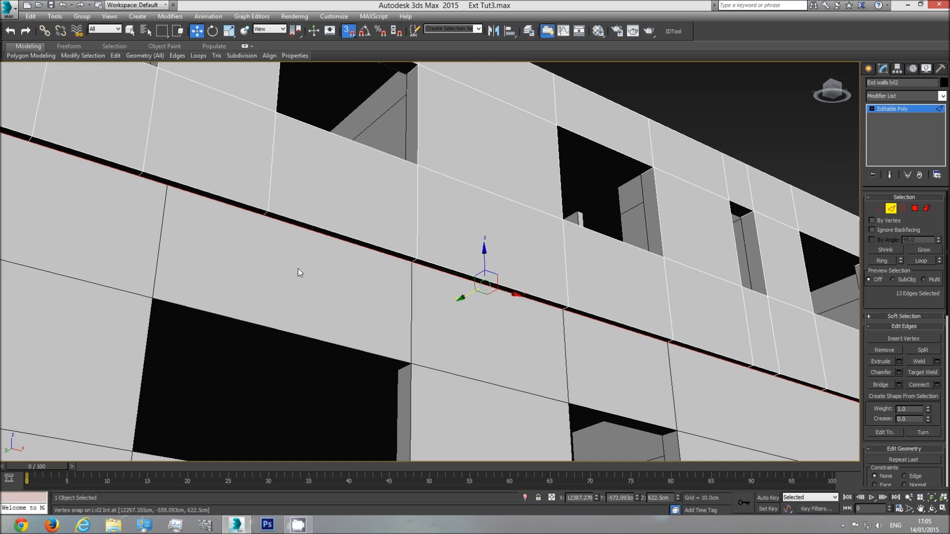
middle_drag(298, 269, 453, 322)
middle_drag(244, 259, 307, 273)
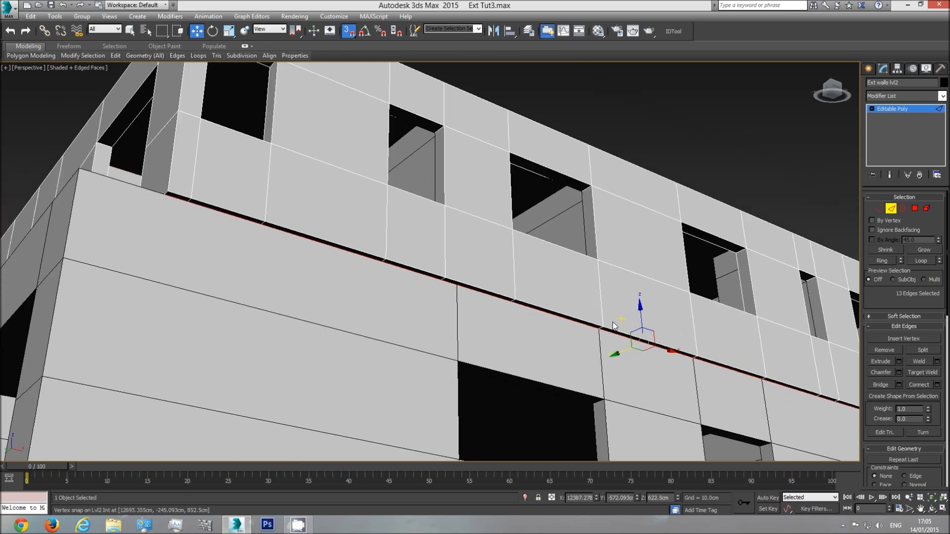
Examine the new underside strip along the facade and at its end beside the corner groove
scroll(610, 336, up, 5)
middle_drag(549, 319, 416, 281)
click(933, 513)
drag(509, 282, 471, 248)
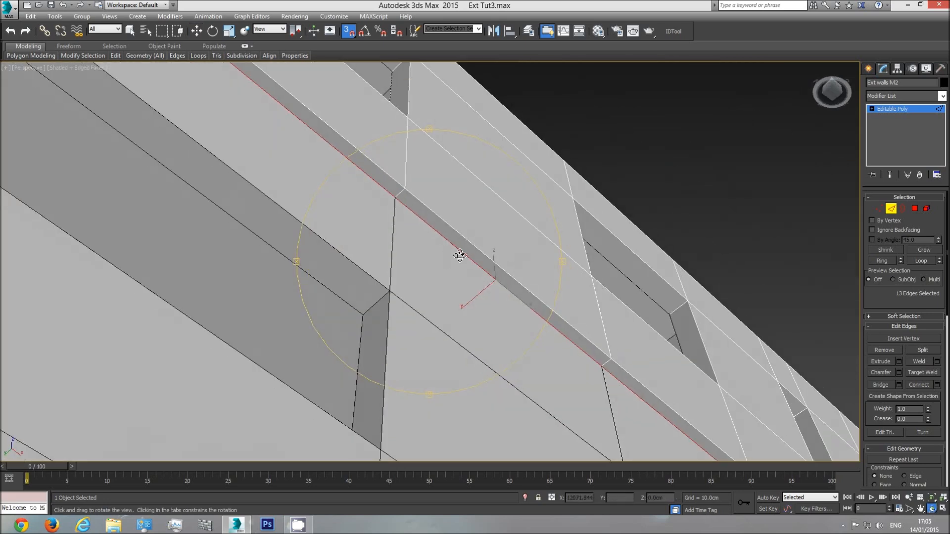
drag(479, 175, 506, 336)
scroll(434, 305, up, 6)
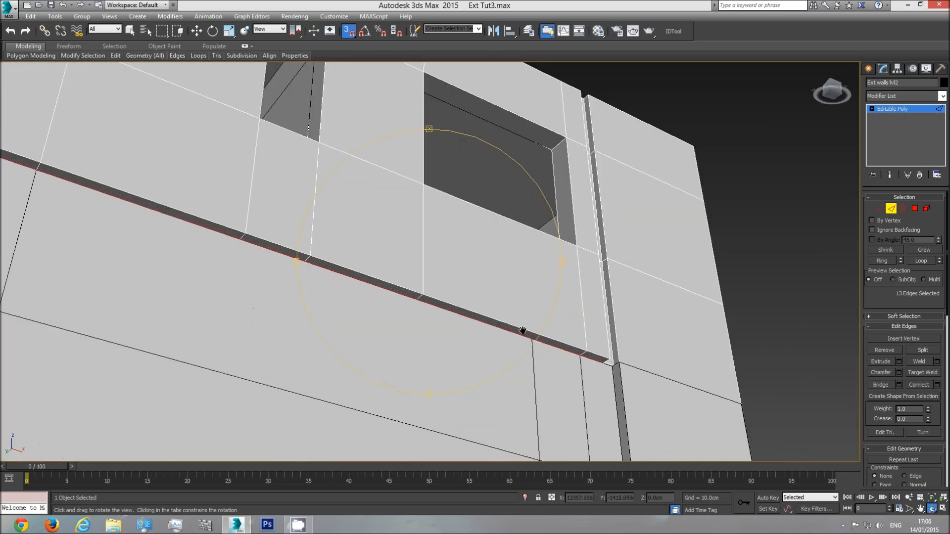
middle_drag(423, 301, 452, 295)
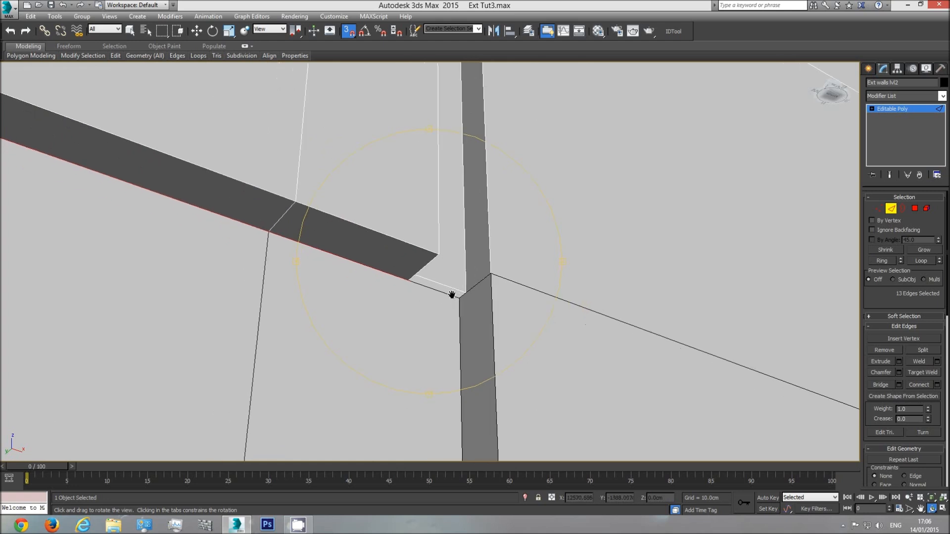
drag(440, 287, 617, 469)
middle_drag(619, 458, 726, 355)
drag(665, 91, 483, 252)
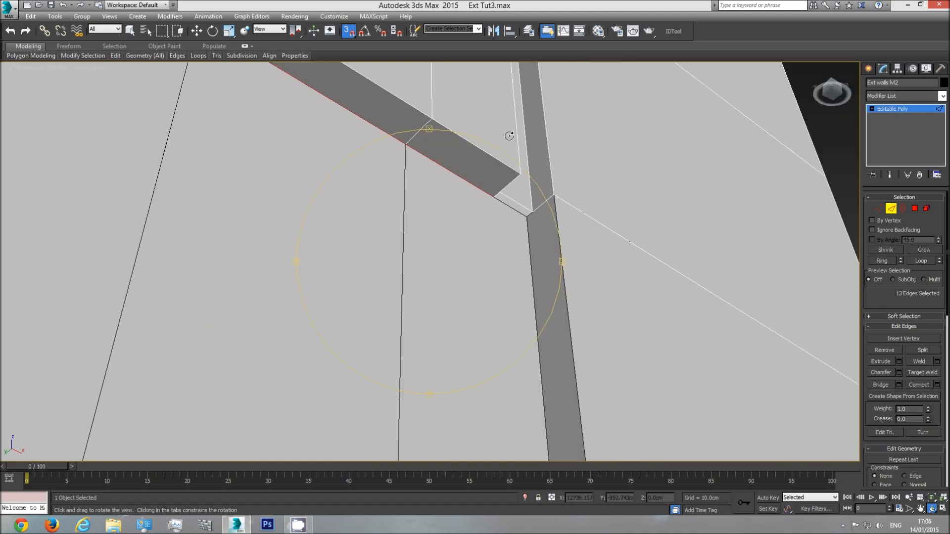
drag(531, 131, 451, 352)
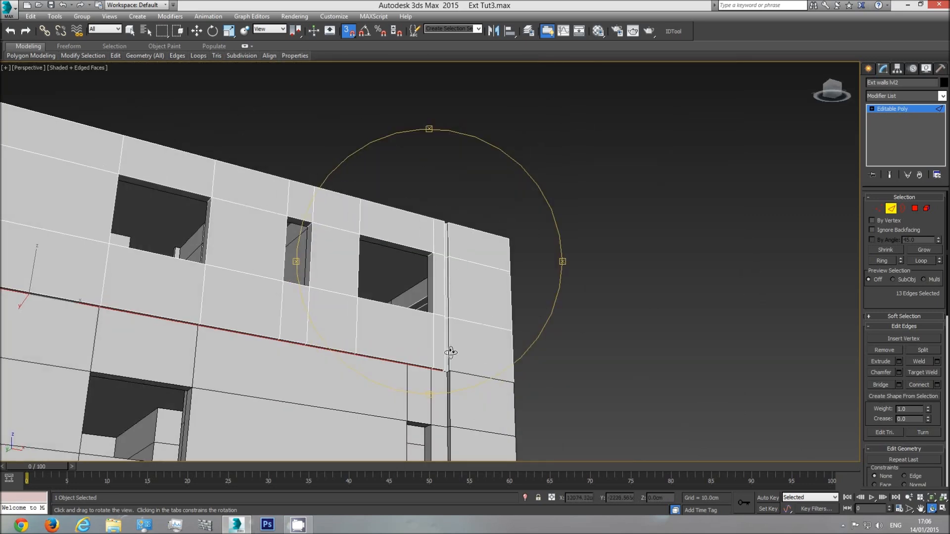
Extrude the remaining short bottom edge beside the corner groove inward, snapping it in line with the finished underside strip
scroll(451, 352, up, 7)
middle_drag(446, 381, 447, 282)
scroll(456, 254, up, 1)
right_click(456, 240)
click(455, 228)
shift+drag(441, 231, 474, 233)
middle_drag(439, 277, 455, 288)
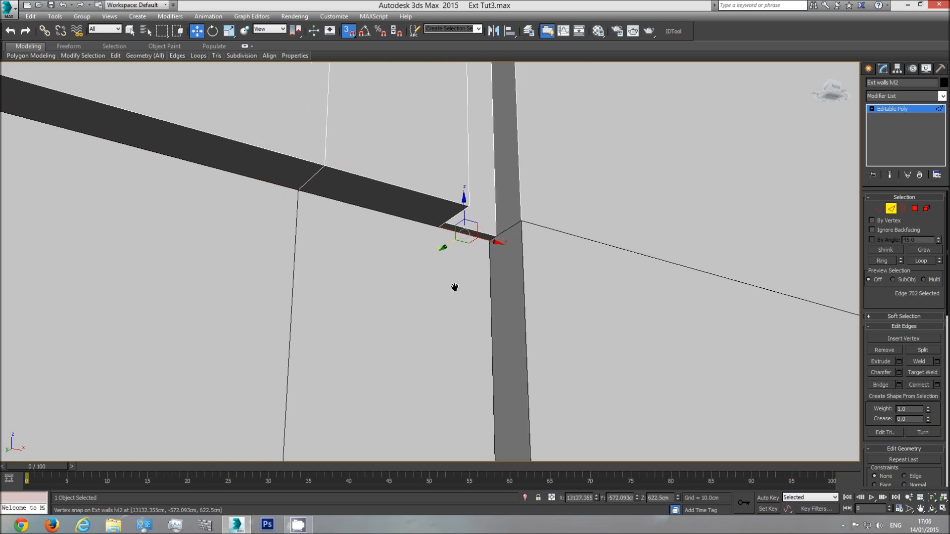
Clear the edge selection and select the 13 bottom outer edges of the level 2 wall along the opposite long facade
scroll(454, 288, down, 3)
scroll(433, 251, down, 8)
click(536, 312)
key(ctrl+r)
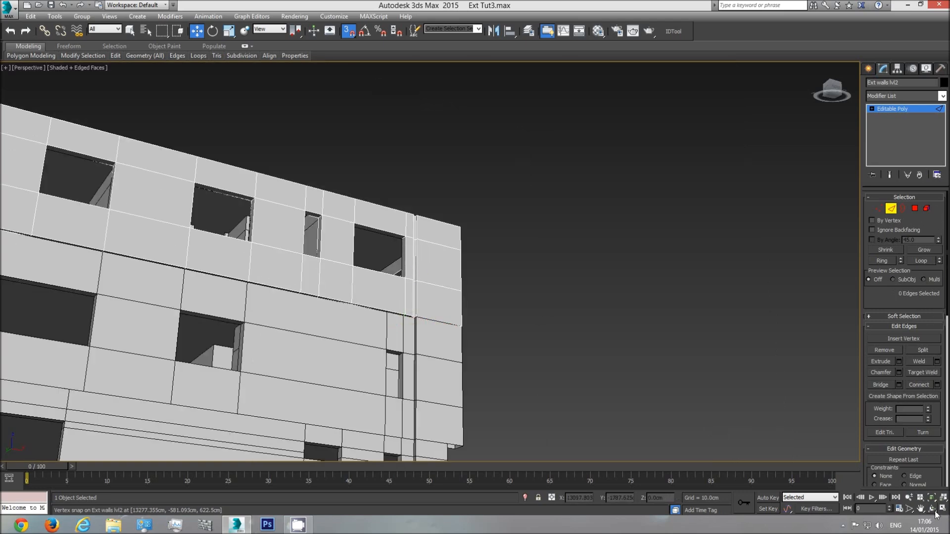
drag(430, 280, 473, 261)
drag(410, 289, 450, 262)
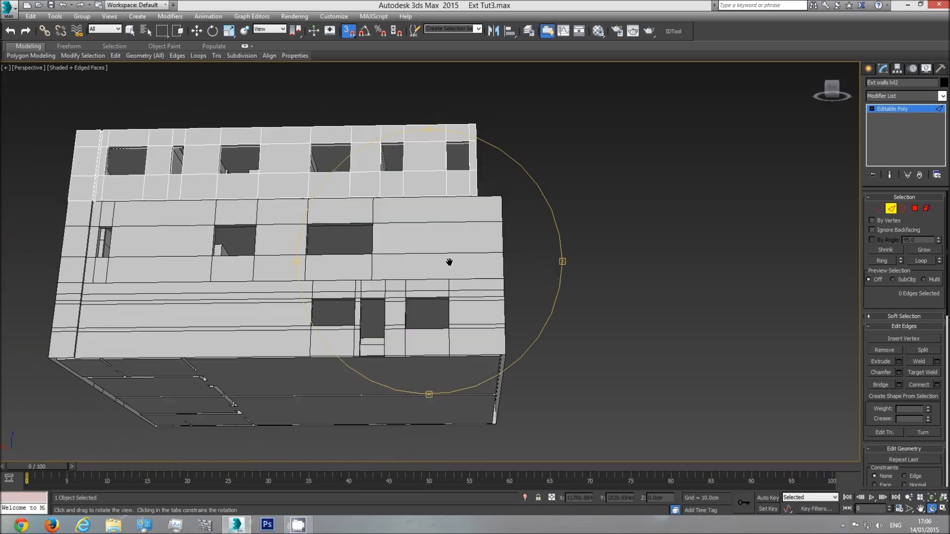
scroll(280, 246, up, 10)
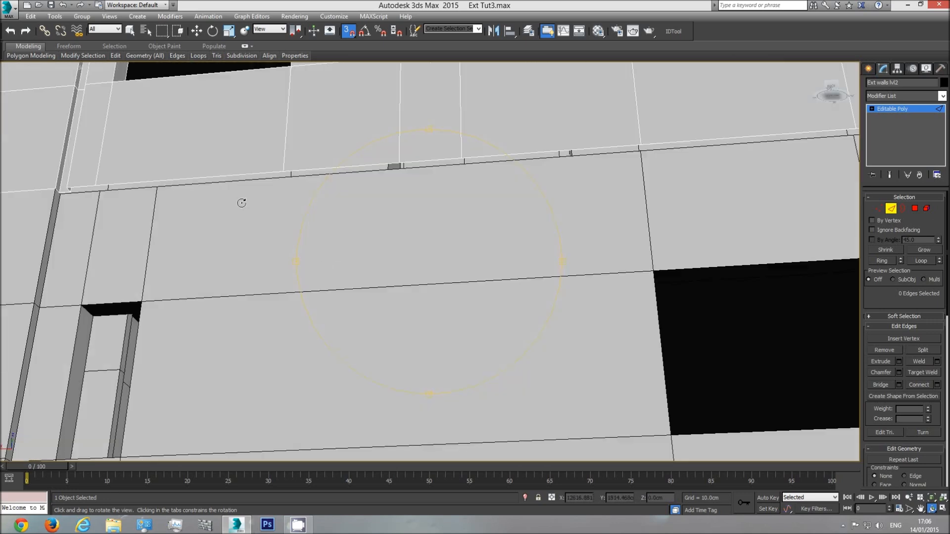
drag(241, 203, 218, 201)
click(130, 31)
click(263, 220)
ctrl+click(301, 218)
ctrl+click(512, 201)
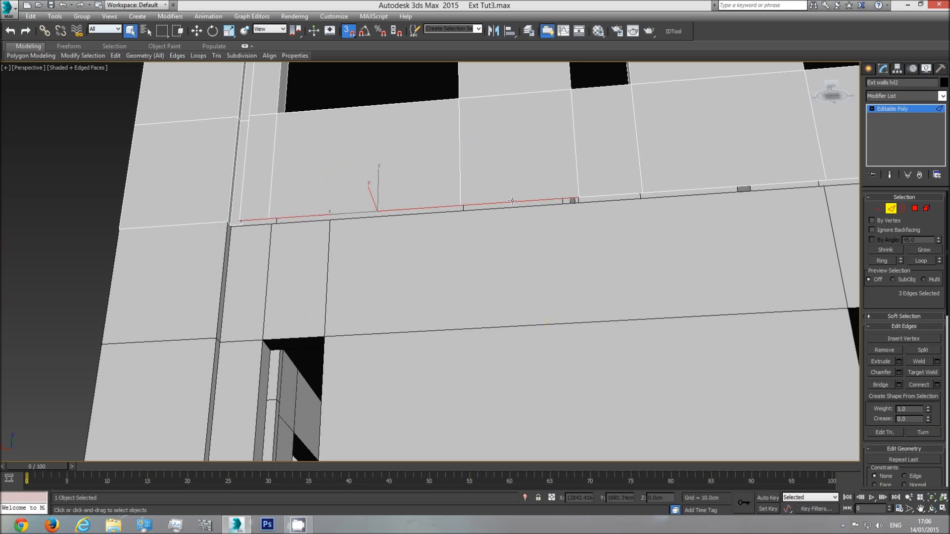
ctrl+click(602, 195)
ctrl+click(667, 192)
middle_drag(667, 191, 432, 256)
ctrl+click(478, 258)
ctrl+click(631, 246)
middle_drag(631, 246, 458, 277)
ctrl+click(491, 277)
ctrl+click(724, 265)
middle_drag(723, 265, 388, 325)
ctrl+click(552, 311)
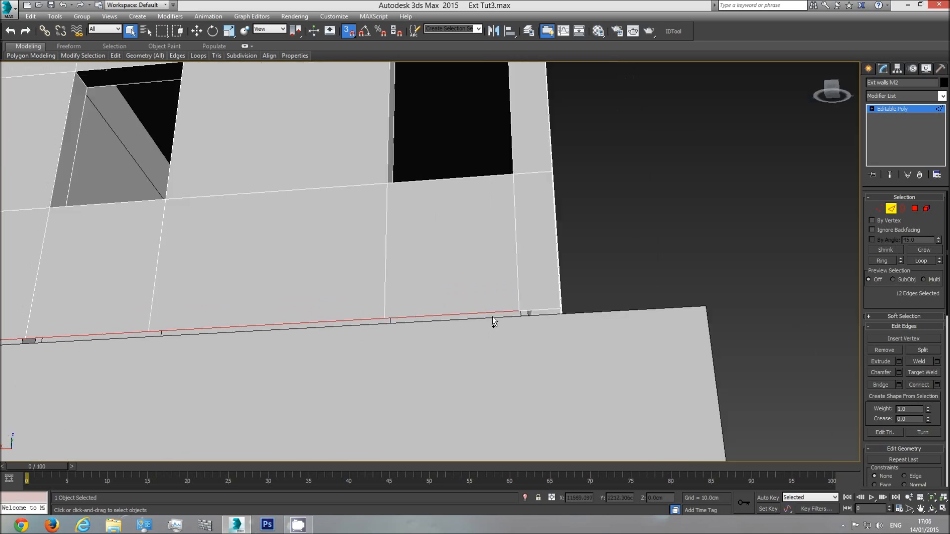
scroll(311, 339, down, 3)
middle_drag(312, 339, 565, 309)
middle_drag(157, 316, 396, 295)
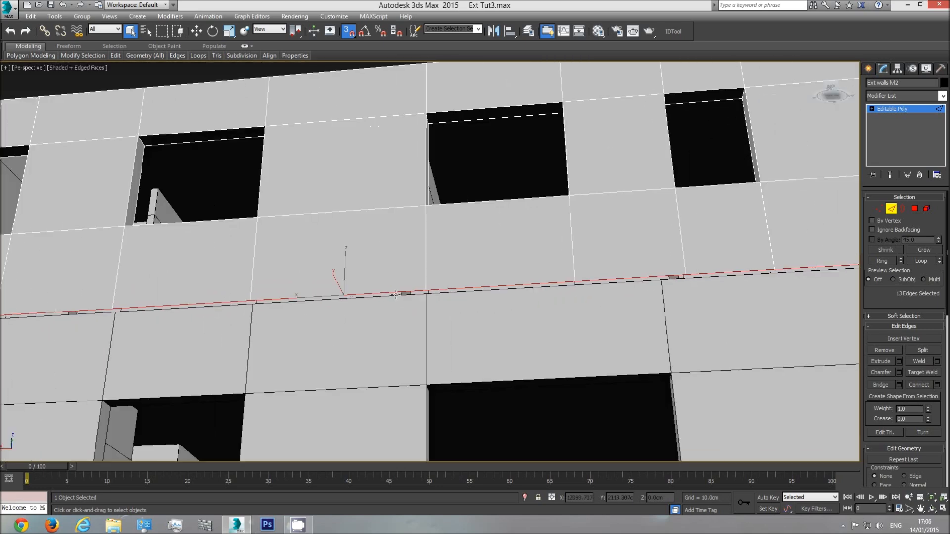
Extrude the opposite facade's selected bottom edges inward into a strip, snapped to the level 1 wall's outer top edge
click(196, 35)
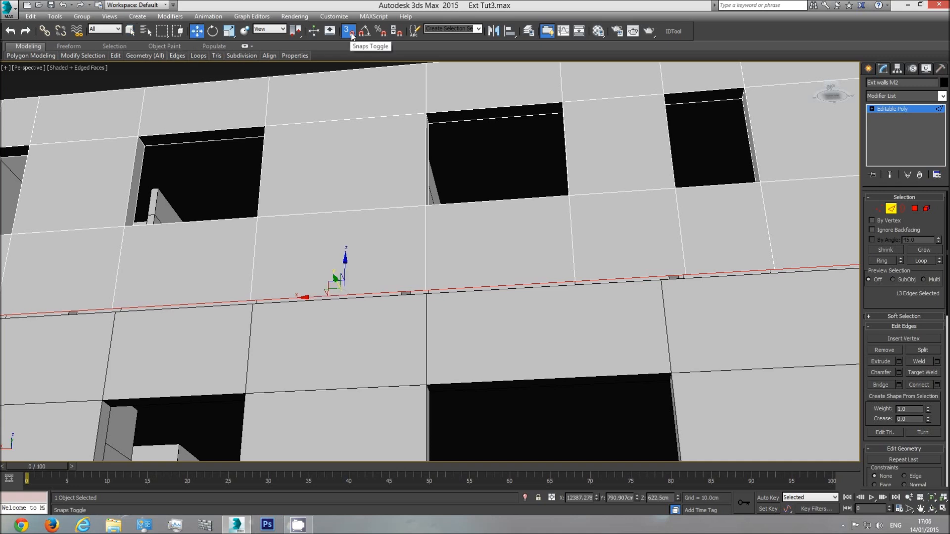
scroll(349, 285, up, 3)
middle_drag(349, 286, 326, 219)
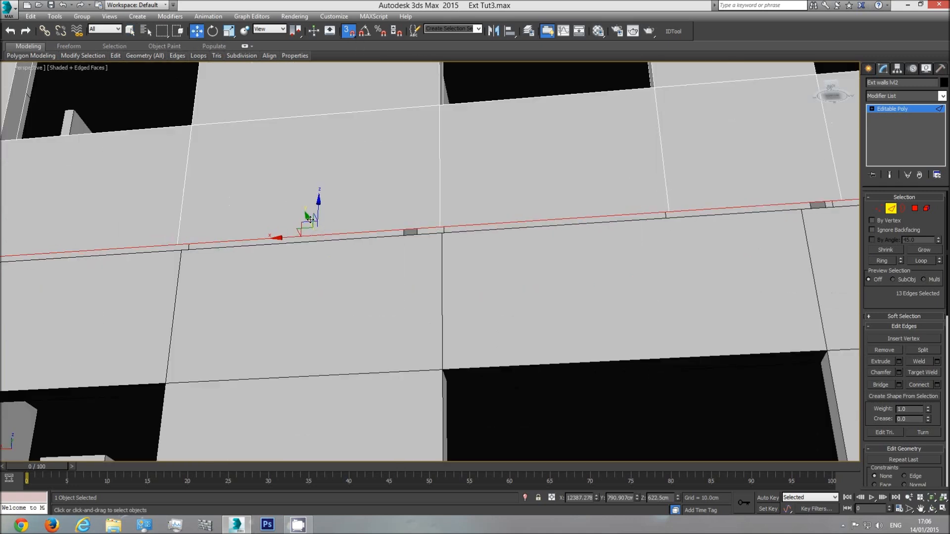
drag(308, 221, 441, 232)
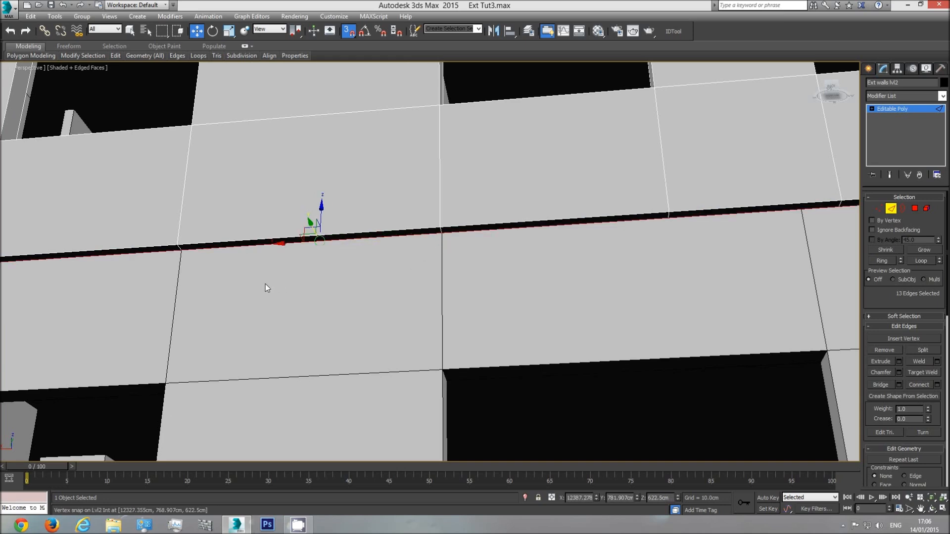
Extrude the short bottom edge beside the opposite facade's corner groove inward, snapping it in line with the neighbouring strip
scroll(265, 284, down, 3)
middle_drag(265, 284, 462, 285)
middle_drag(190, 279, 290, 266)
scroll(231, 264, up, 4)
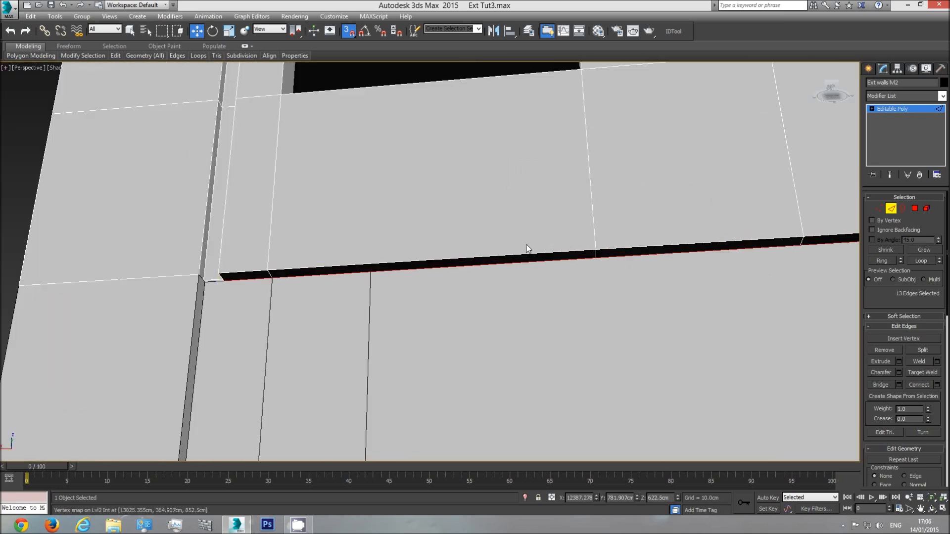
click(933, 510)
drag(416, 301, 379, 291)
scroll(437, 315, up, 2)
right_click(437, 315)
click(413, 312)
shift+drag(406, 291, 432, 313)
Extrude the two level 2 bottom edges above the recessed doorway near the building corner inward, snapped to the recessed wall's top edge
scroll(552, 335, down, 6)
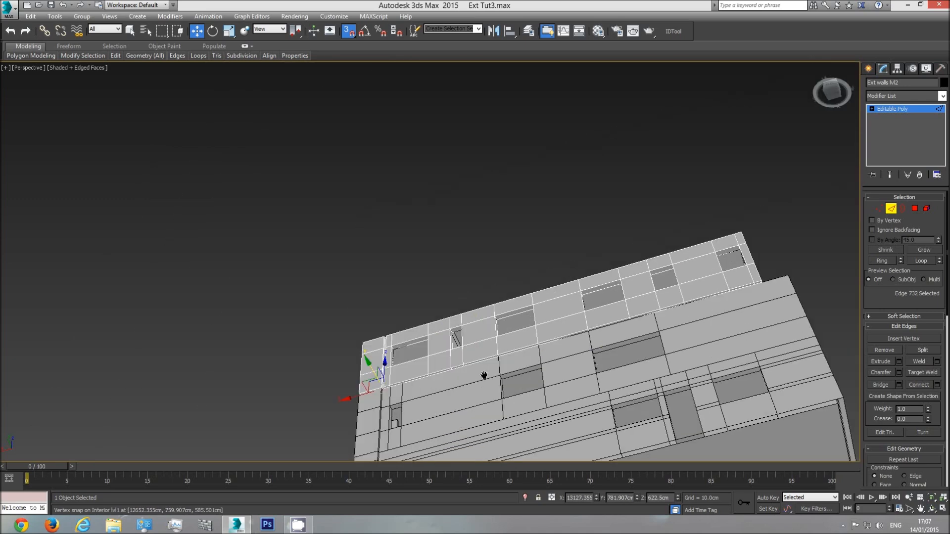
click(932, 508)
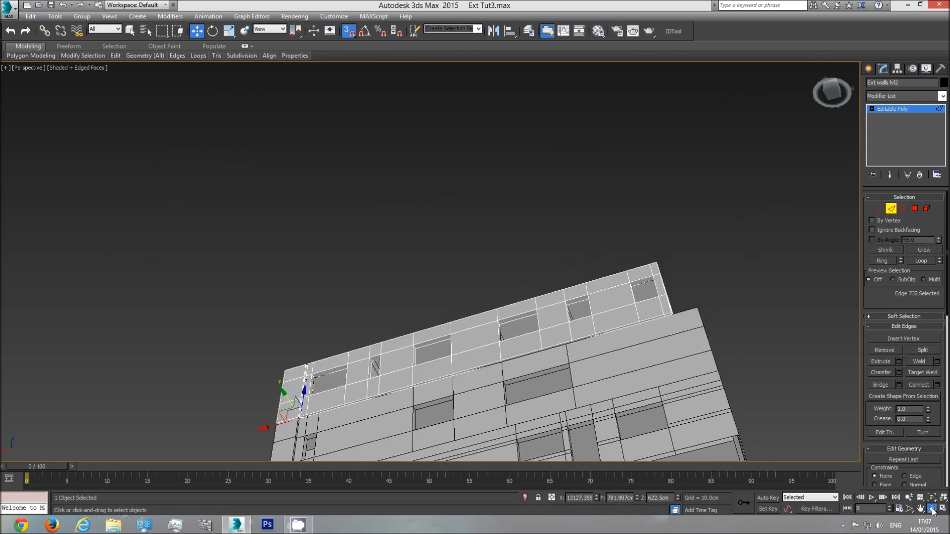
drag(492, 311, 395, 268)
scroll(383, 296, up, 4)
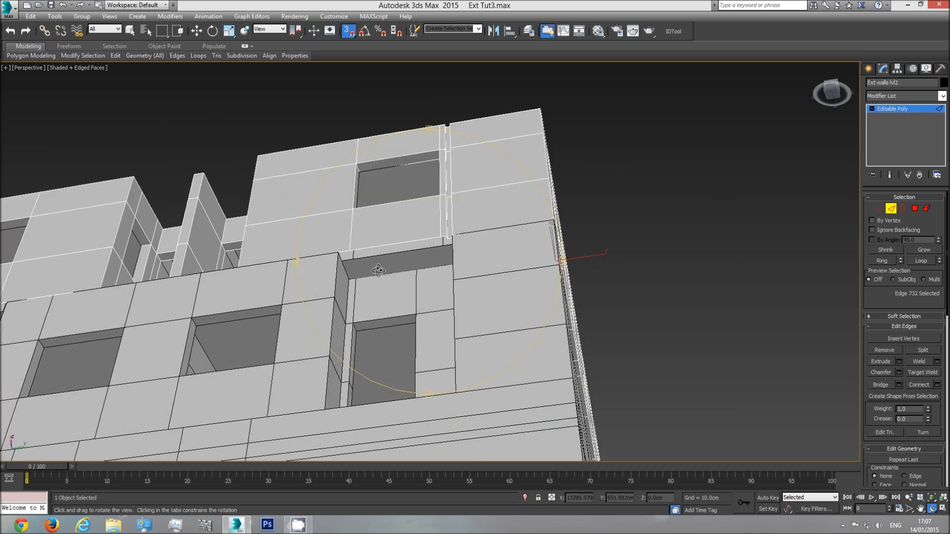
drag(381, 303, 401, 301)
scroll(402, 300, up, 2)
key(w)
click(472, 201)
ctrl+click(452, 194)
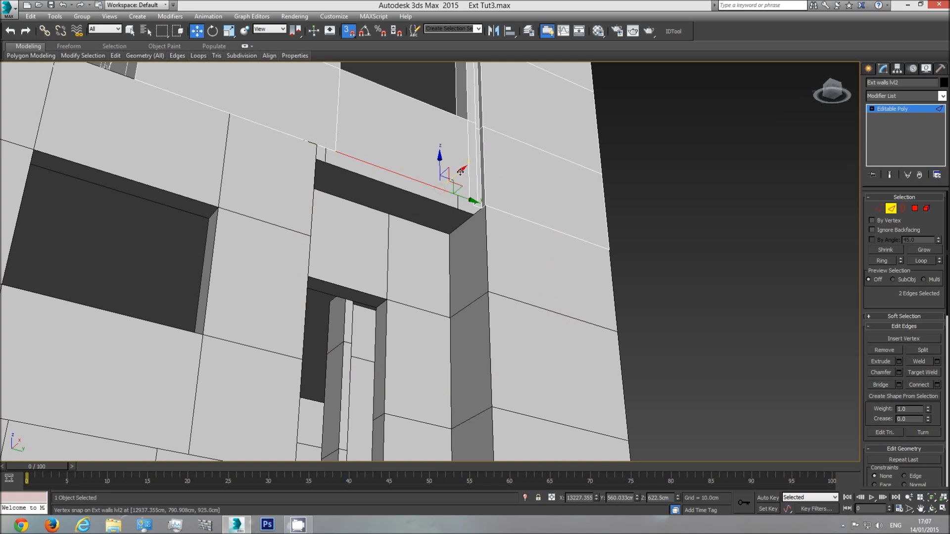
drag(459, 173, 424, 206)
middle_drag(420, 249, 432, 297)
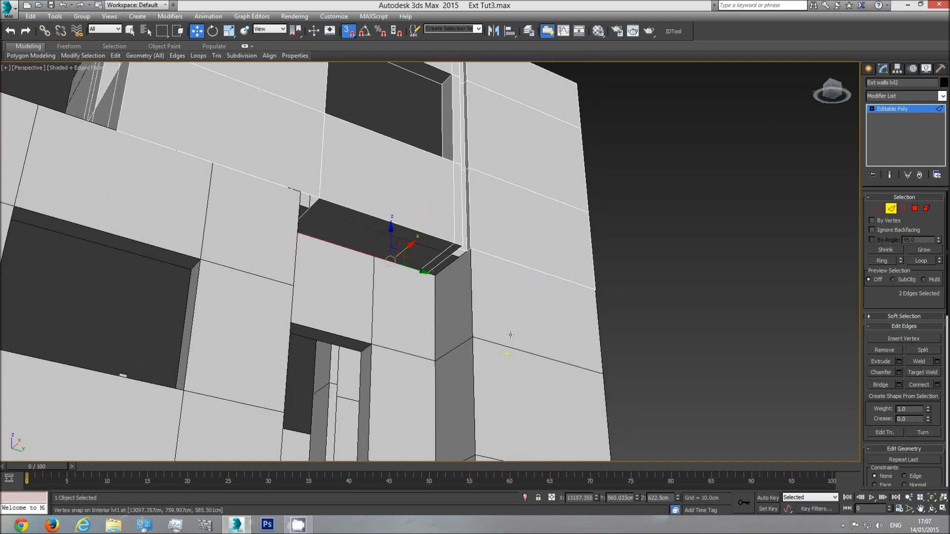
Extrude the short edge beside the corner groove inward to the recessed wall, and extend the strip's opposite end edge to the recess's side wall
scroll(429, 246, up, 5)
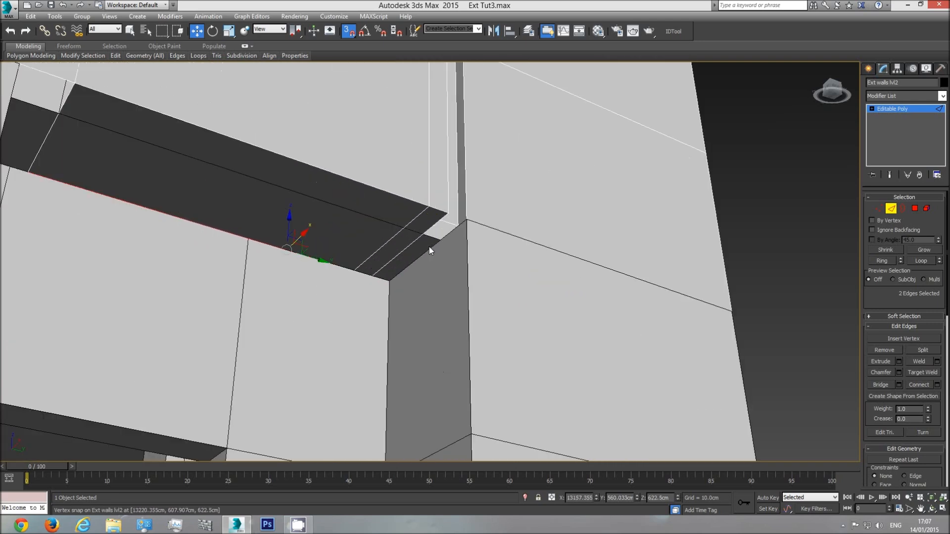
click(451, 225)
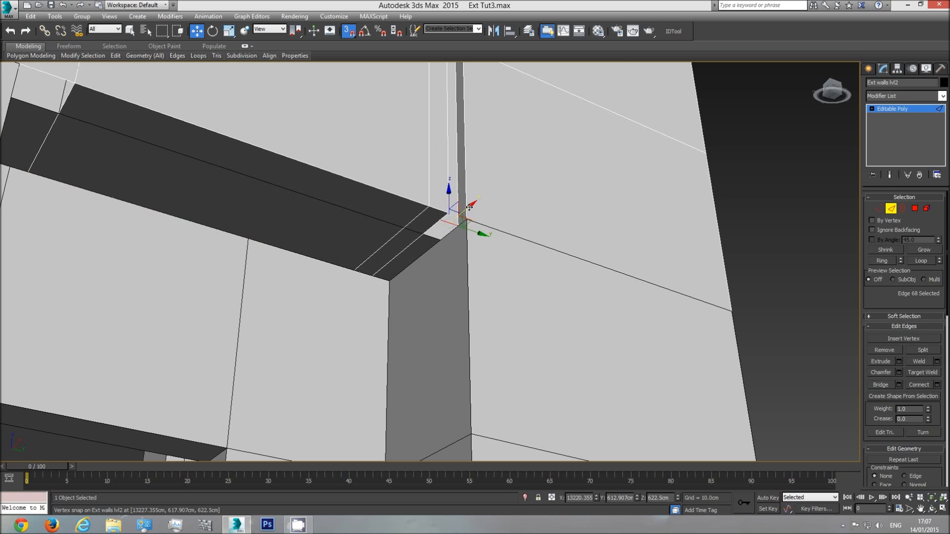
click(389, 296)
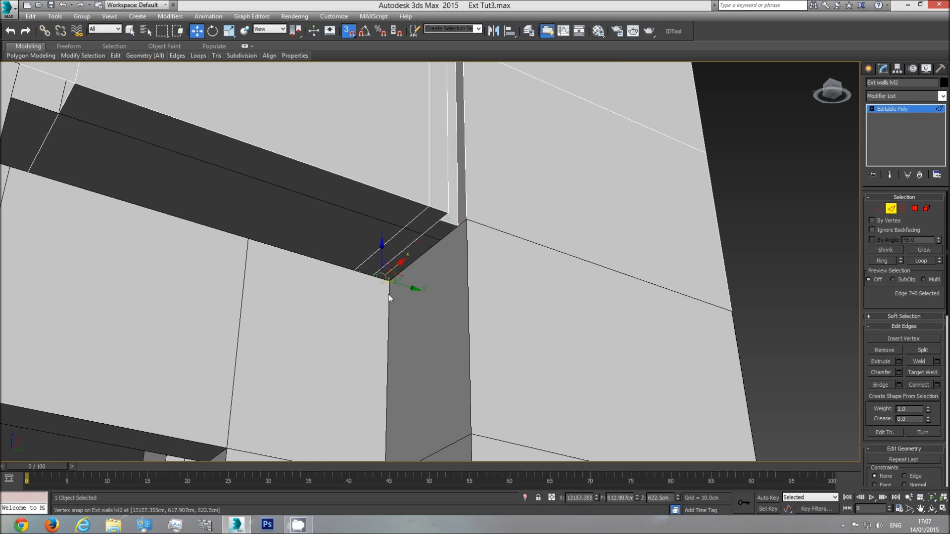
middle_drag(261, 215, 416, 281)
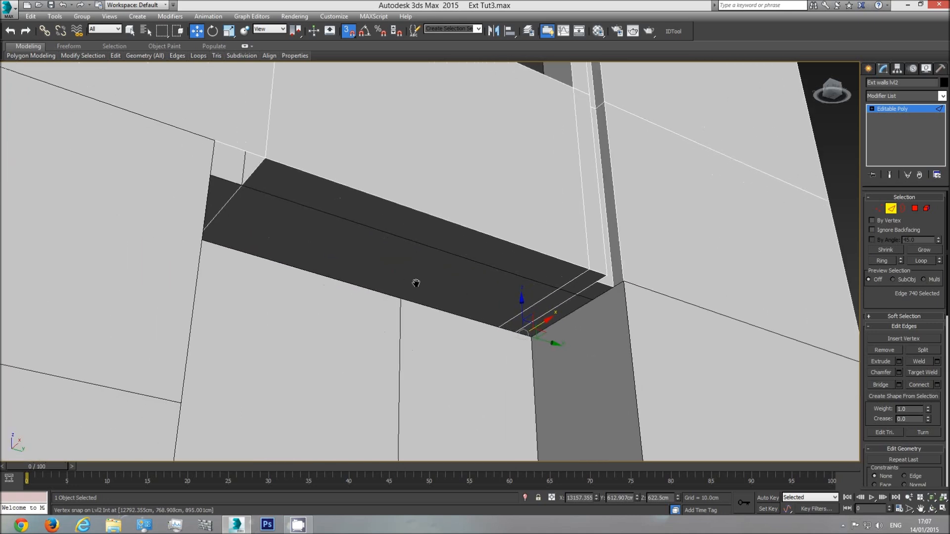
click(256, 171)
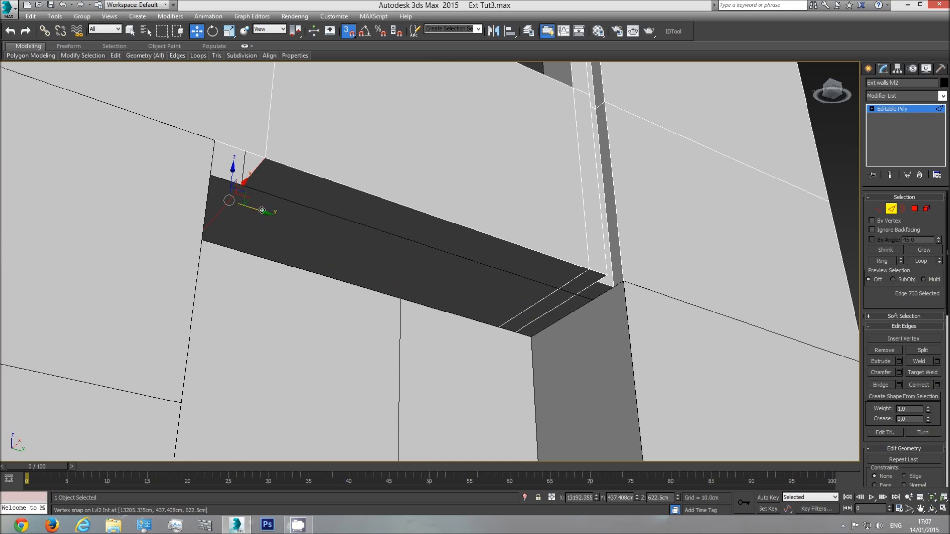
drag(259, 210, 218, 193)
Undo the underside strip extrusions above the recessed doorway
click(928, 509)
drag(391, 270, 453, 167)
drag(434, 205, 391, 286)
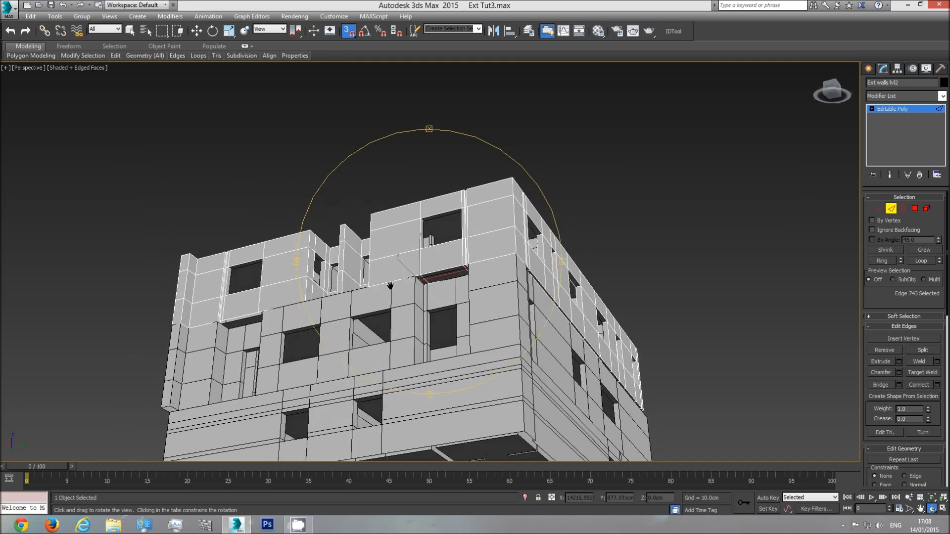
scroll(440, 284, up, 5)
key(ctrl+z)
key(ctrl+z)
key(ctrl+z)
key(ctrl+z)
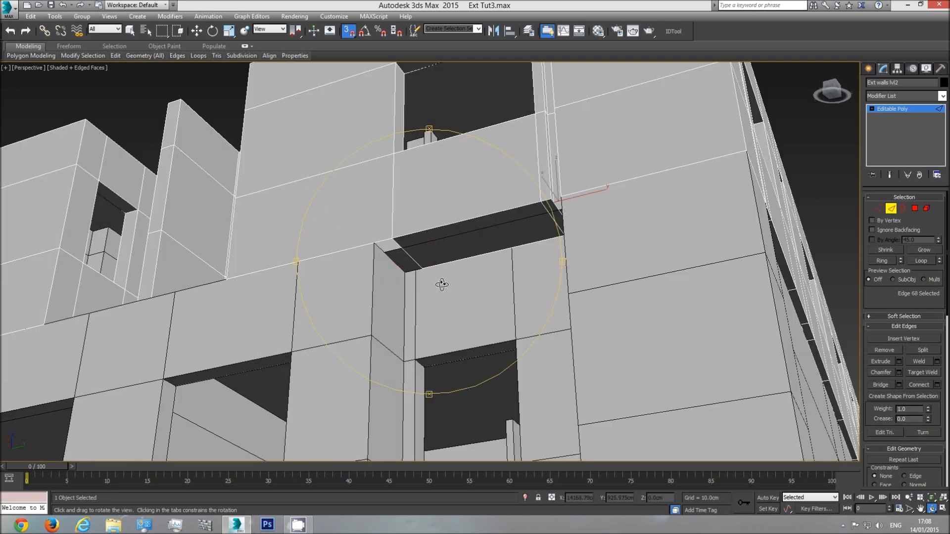
drag(442, 284, 524, 264)
middle_drag(461, 245, 447, 268)
scroll(447, 267, down, 5)
drag(446, 267, 430, 276)
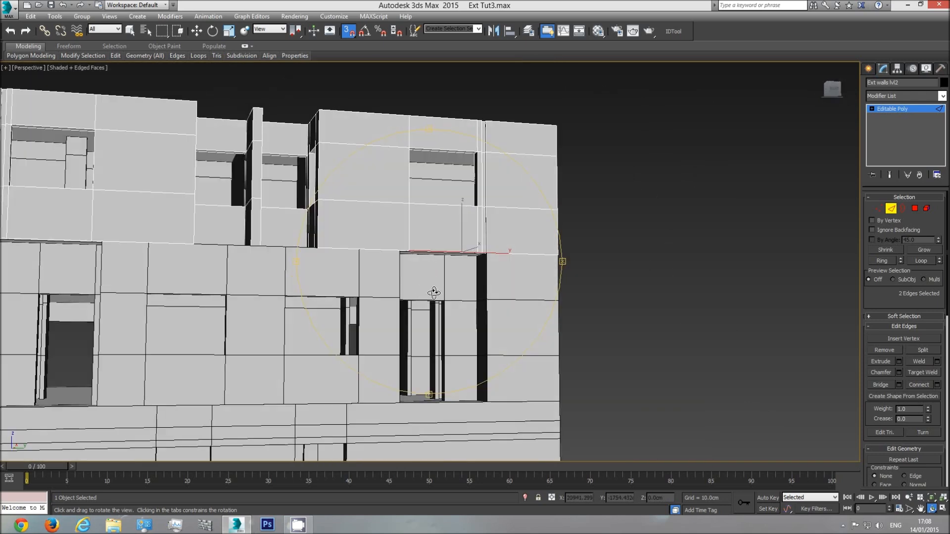
Unhide all objects in the top view and leave edge editing of the level 2 walls
key(t)
key(w)
right_click(580, 220)
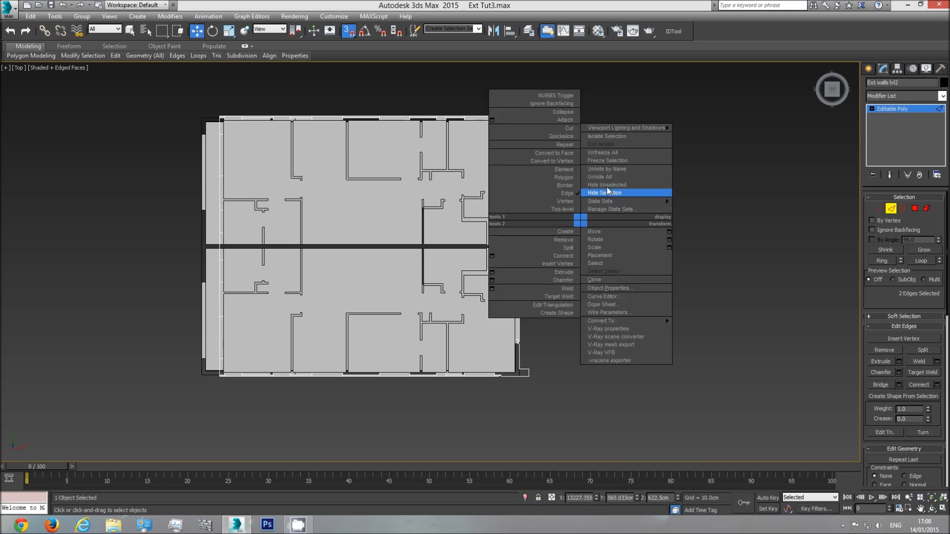
click(608, 177)
click(891, 208)
scroll(192, 265, down, 6)
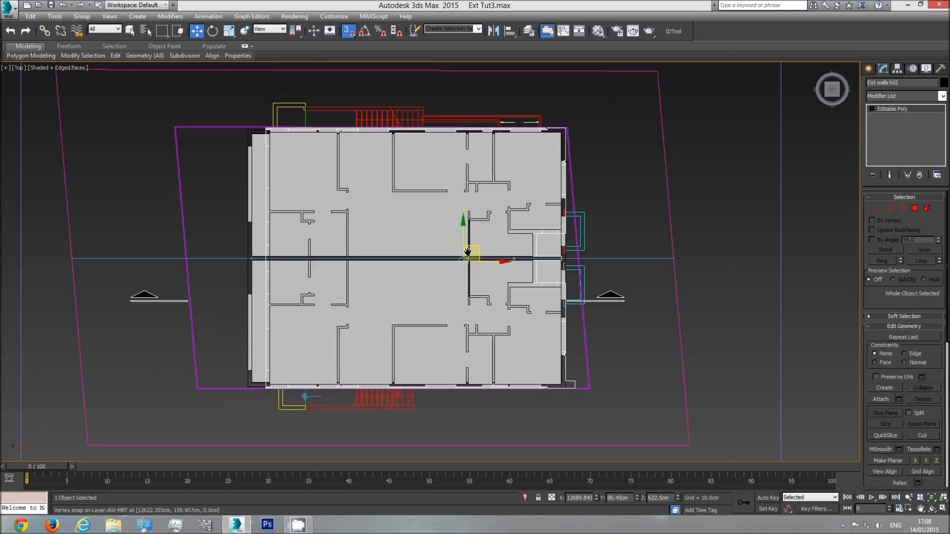
Measure the entrance height on the elevation drawing with a temporary box snapped between the two level markers beside the door, then remove the box
middle_drag(193, 265, 366, 265)
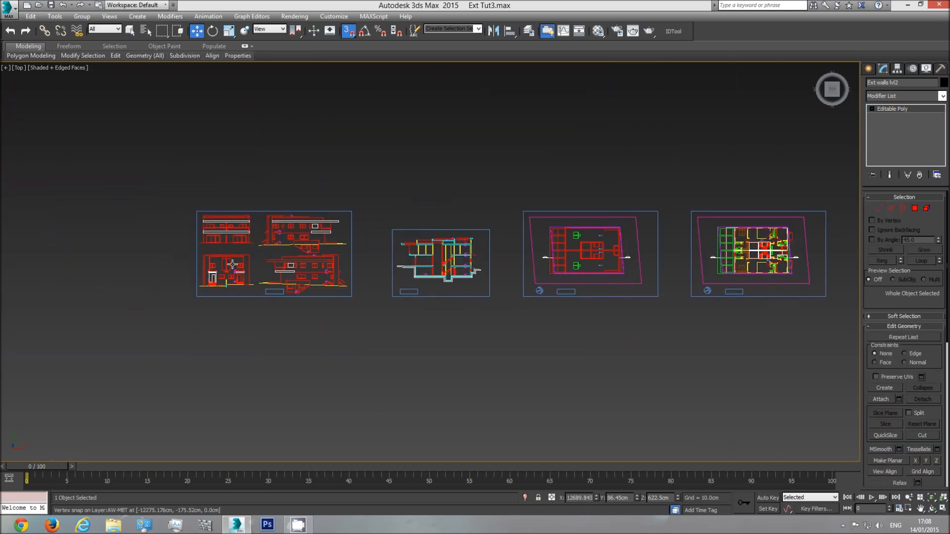
scroll(225, 283, up, 4)
scroll(198, 283, up, 5)
scroll(414, 238, up, 5)
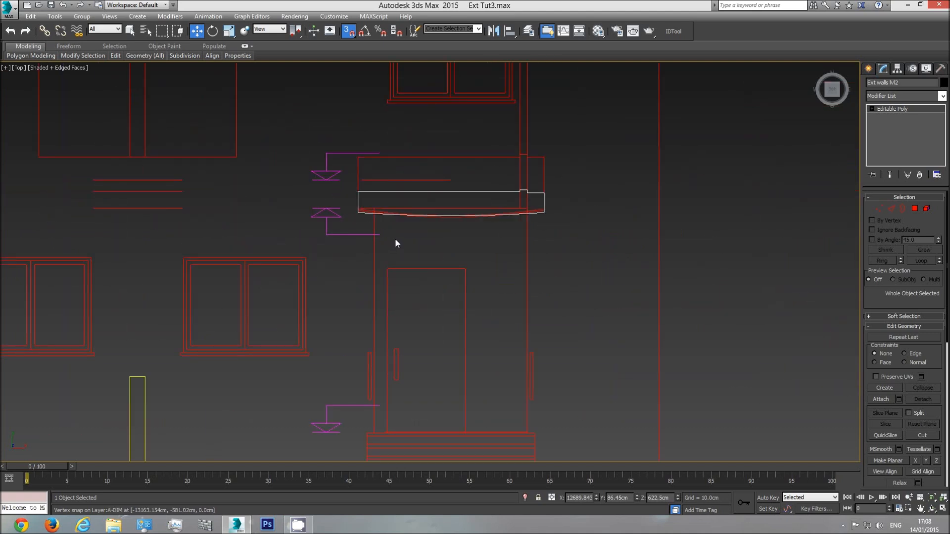
middle_drag(482, 334, 462, 263)
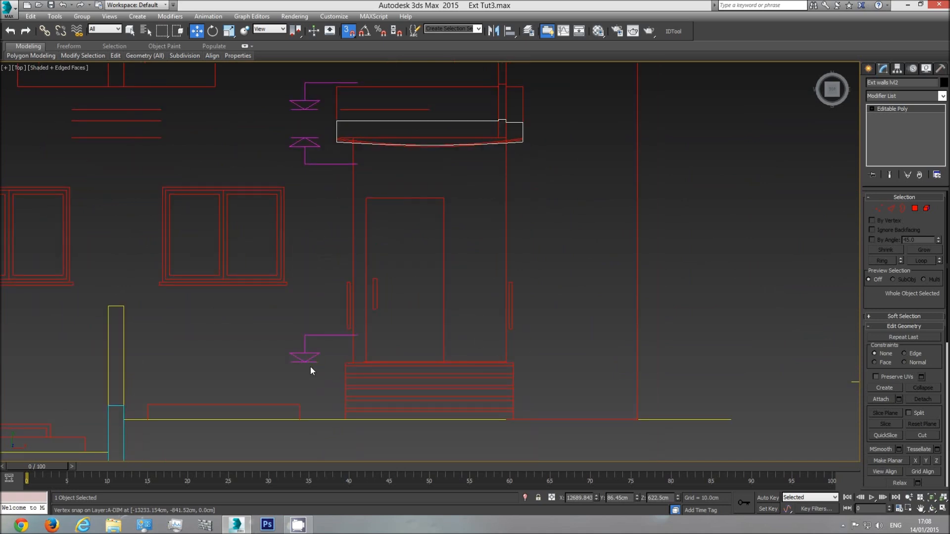
click(869, 70)
click(886, 131)
drag(320, 363, 293, 136)
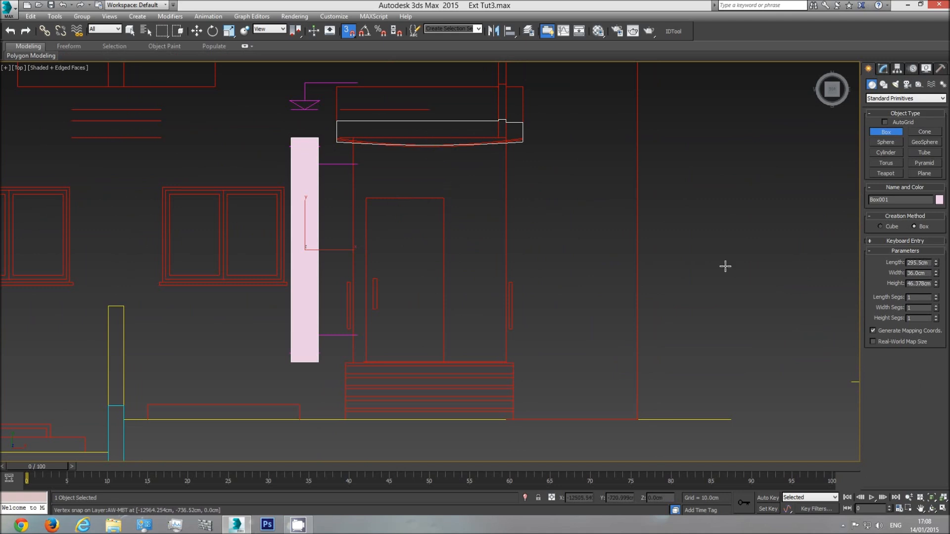
click(493, 278)
scroll(394, 279, down, 5)
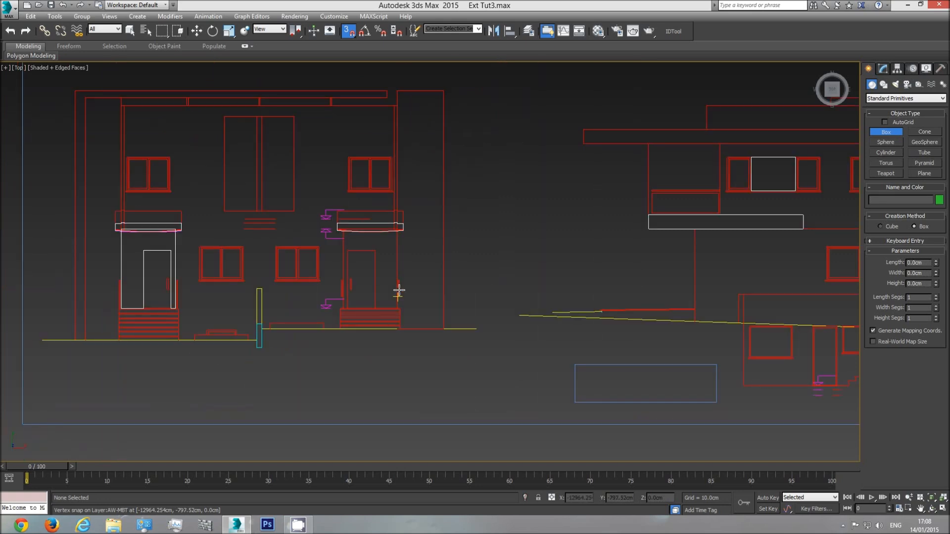
Prepare to create a box at the recessed doorway in the perspective view, with the Box tool active and snapping off
key(f)
scroll(501, 283, down, 4)
scroll(502, 326, up, 4)
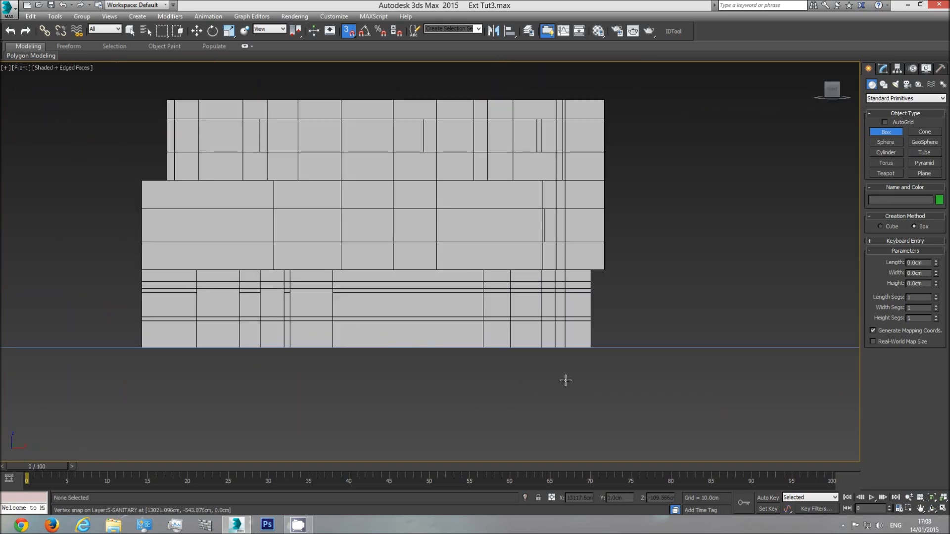
key(p)
click(932, 510)
drag(445, 287, 547, 345)
scroll(468, 285, up, 2)
click(893, 134)
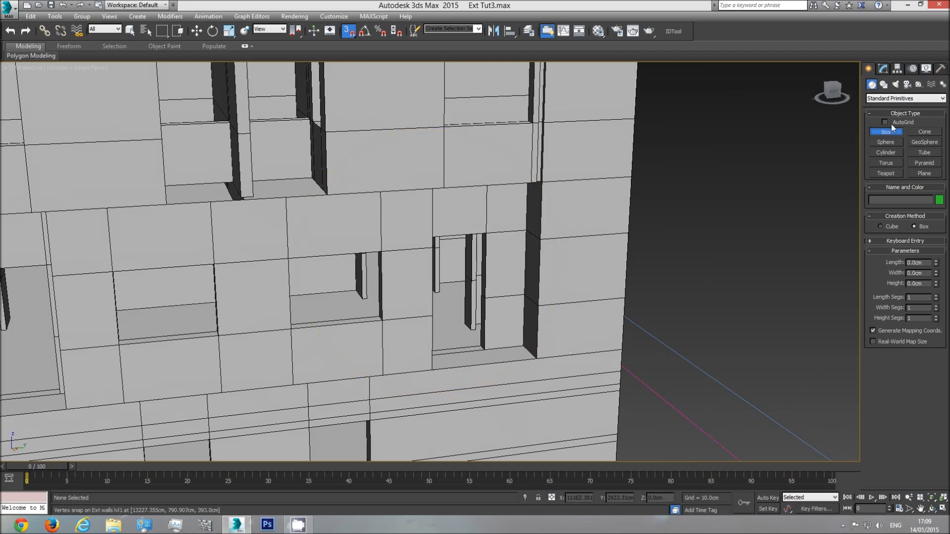
click(349, 31)
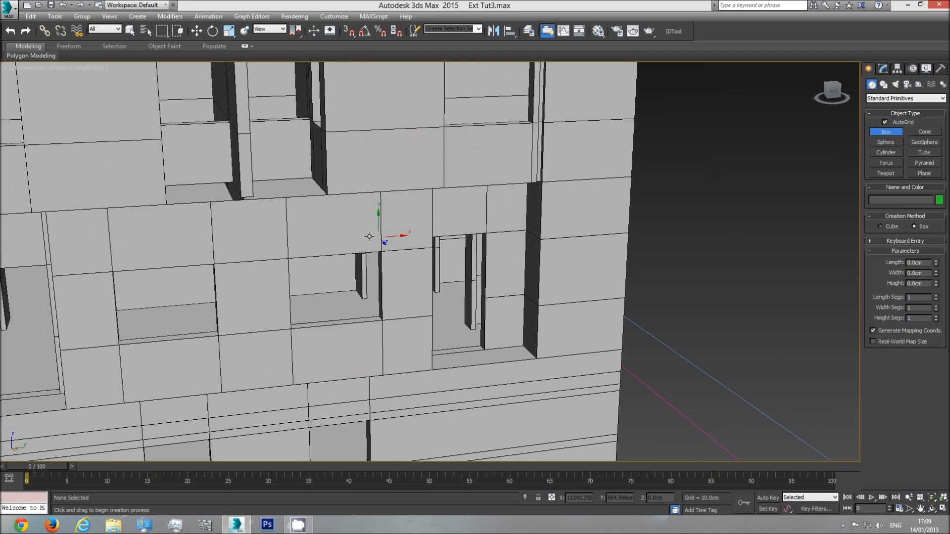
Create a reference box about 24 by 75 cm standing in the recessed doorway, with a height of 295 cm
drag(329, 297, 353, 282)
right_click(353, 257)
drag(505, 313, 520, 341)
right_click(513, 343)
drag(520, 356, 494, 344)
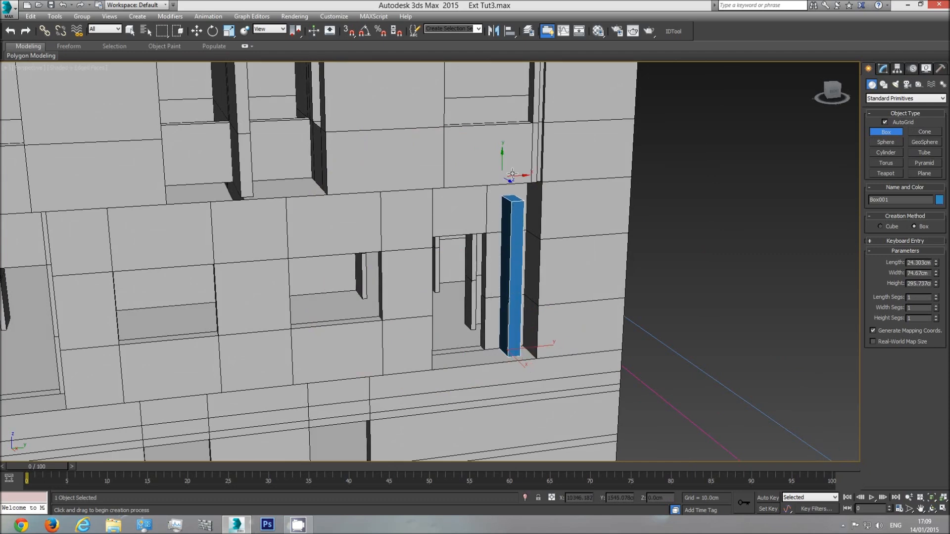
text(295)
key(Return)
Measure the entrance height on the elevation drawing with a temporary snapped box from the door base to the canopy underside, then remove it
key(w)
key(t)
scroll(491, 270, up, 4)
click(885, 131)
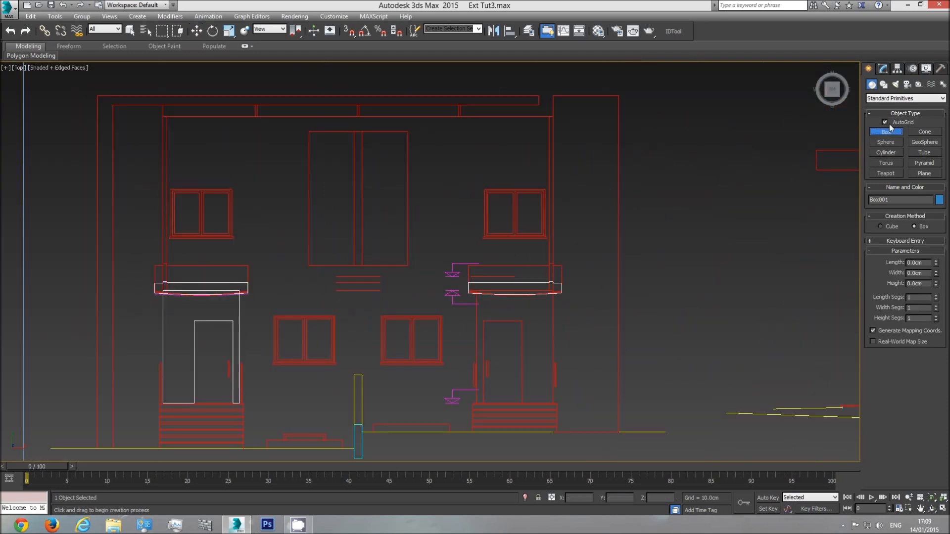
click(349, 31)
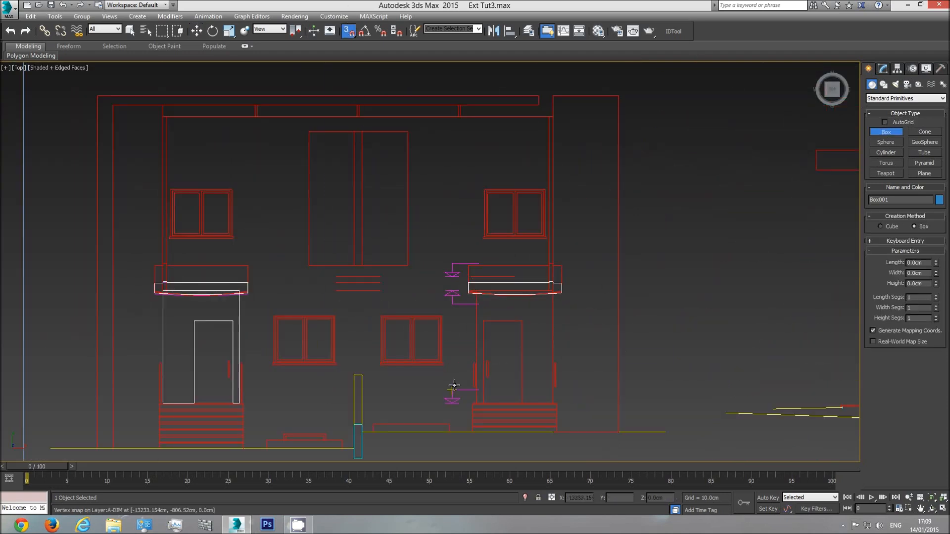
drag(460, 405, 446, 284)
right_click(446, 285)
drag(460, 404, 446, 291)
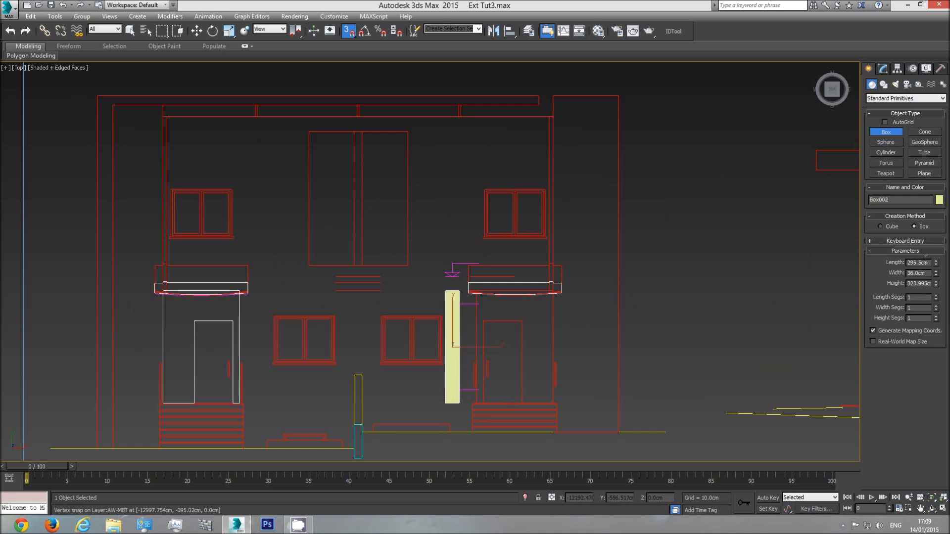
right_click(539, 334)
scroll(530, 340, down, 2)
middle_drag(530, 339, 508, 336)
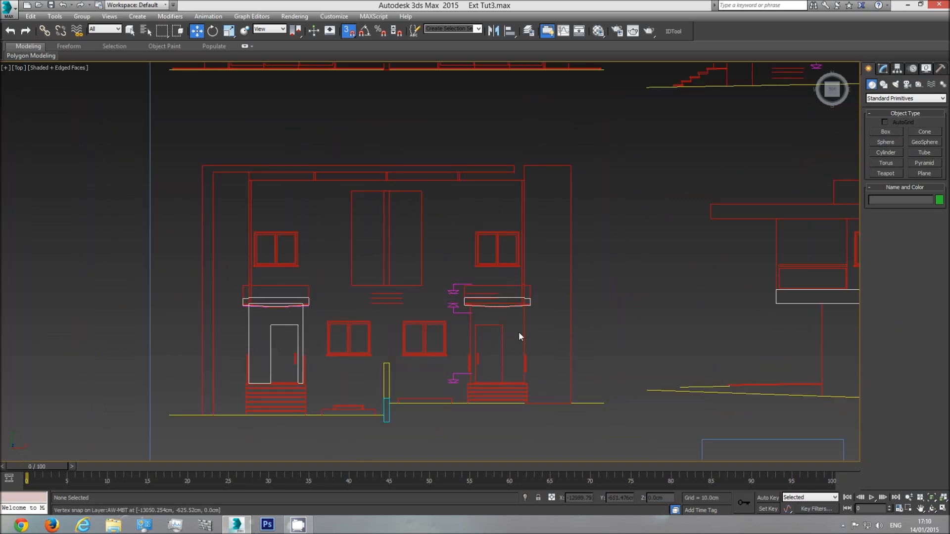
Select the reference box in the recessed doorway in the perspective view and set its height to 295.5 cm
key(p)
click(932, 508)
drag(498, 320, 471, 269)
middle_drag(479, 287, 322, 191)
middle_drag(527, 300, 346, 203)
middle_drag(554, 312, 337, 208)
scroll(596, 335, up, 4)
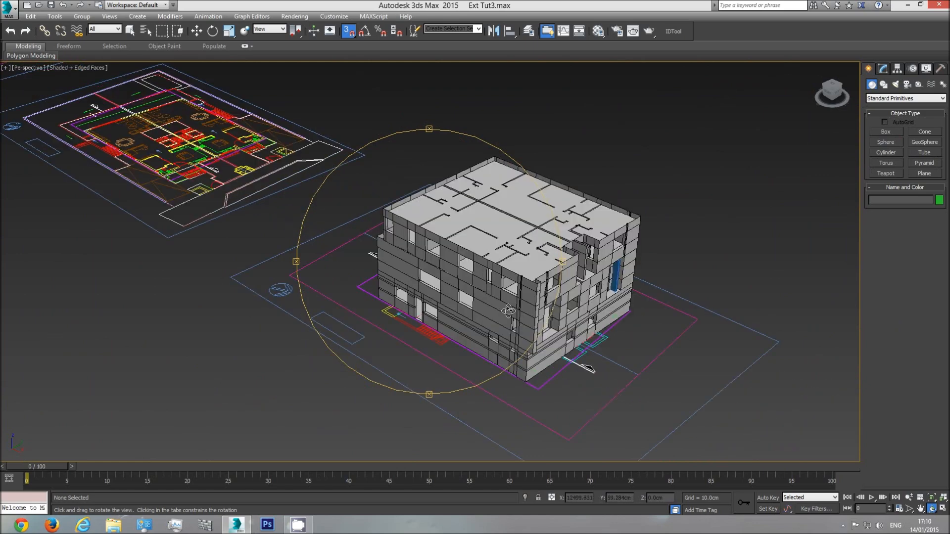
drag(545, 319, 469, 283)
scroll(469, 282, up, 8)
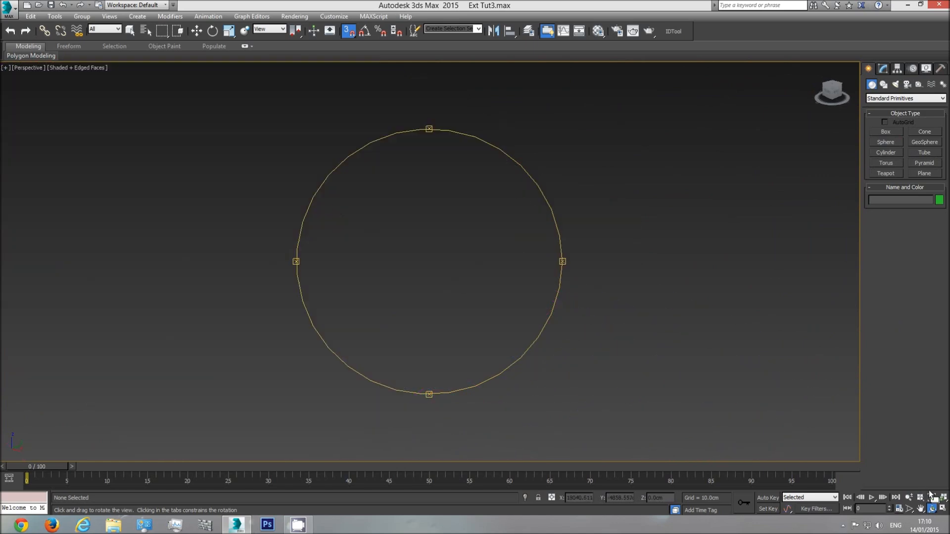
click(931, 498)
drag(536, 326, 499, 317)
middle_drag(505, 316, 425, 329)
scroll(433, 350, up, 5)
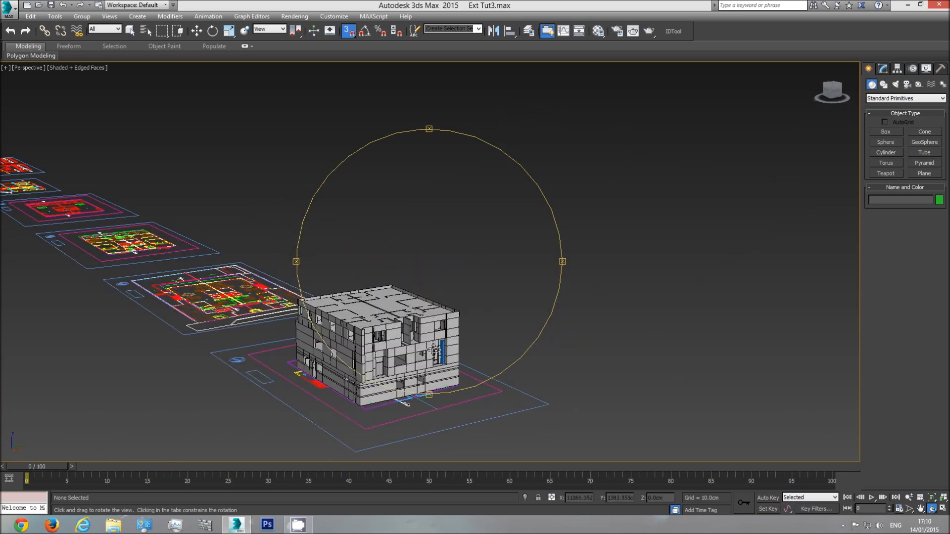
scroll(434, 350, up, 5)
key(w)
click(451, 340)
middle_drag(468, 319, 503, 338)
scroll(503, 338, up, 5)
key(q)
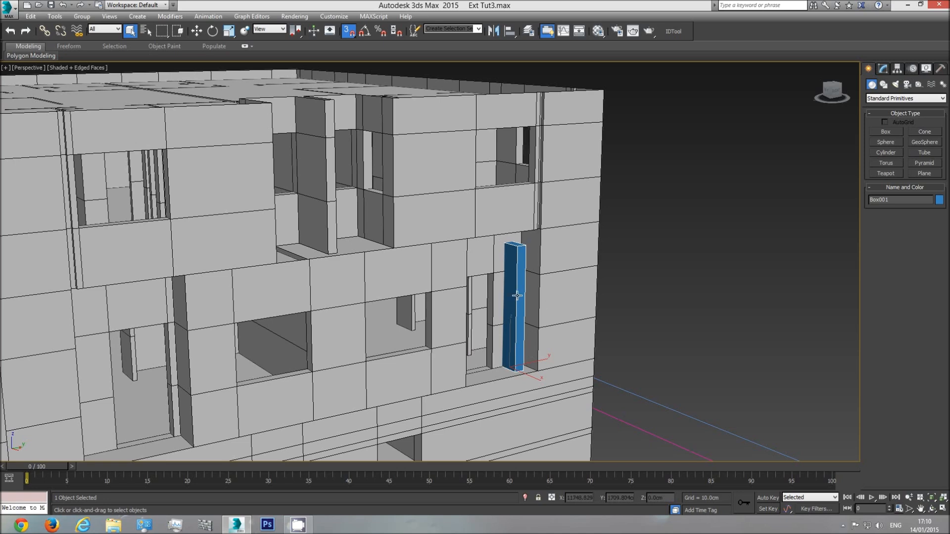
click(882, 70)
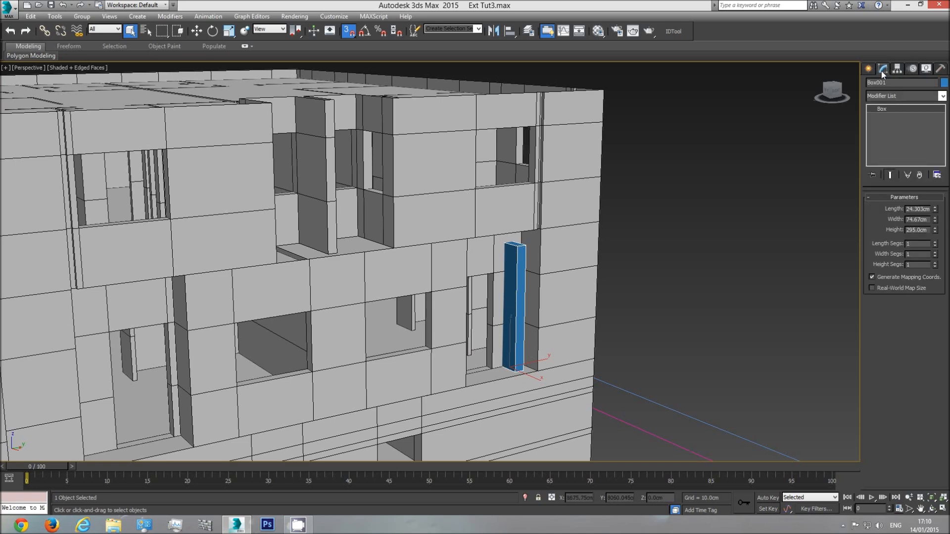
double_click(918, 231)
Extrude the four bottom edges of the level 2 walls above the recessed doorway down to the top of the reference box
click(931, 509)
drag(390, 267, 475, 244)
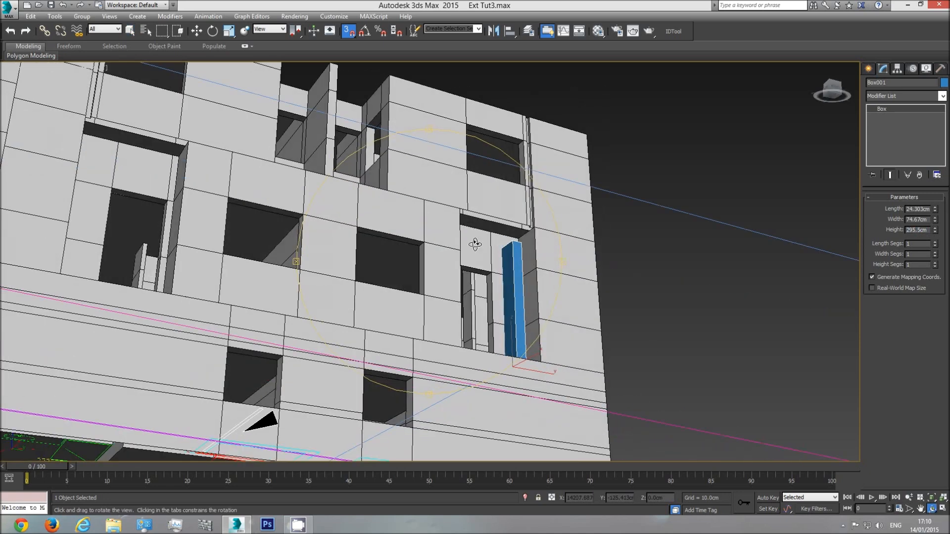
middle_drag(467, 252, 399, 269)
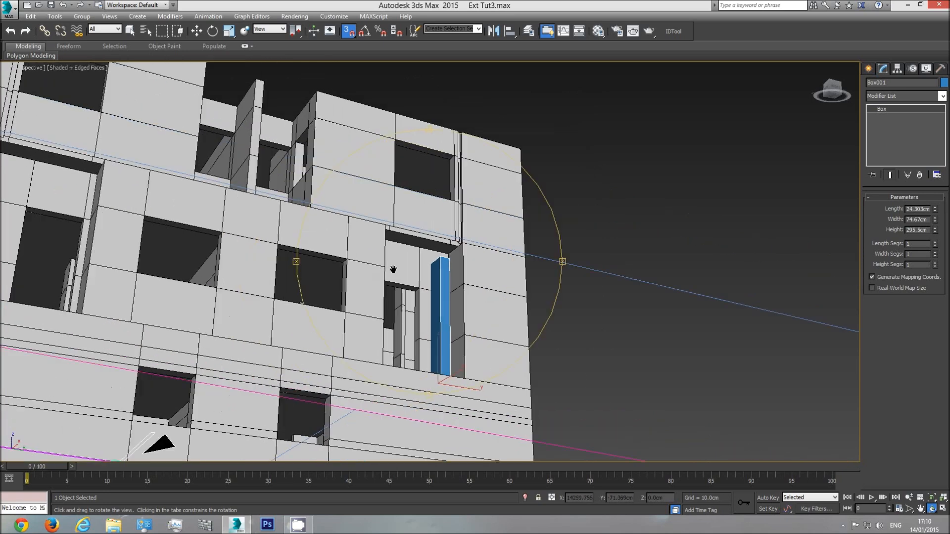
scroll(401, 269, up, 5)
right_click(506, 210)
click(507, 196)
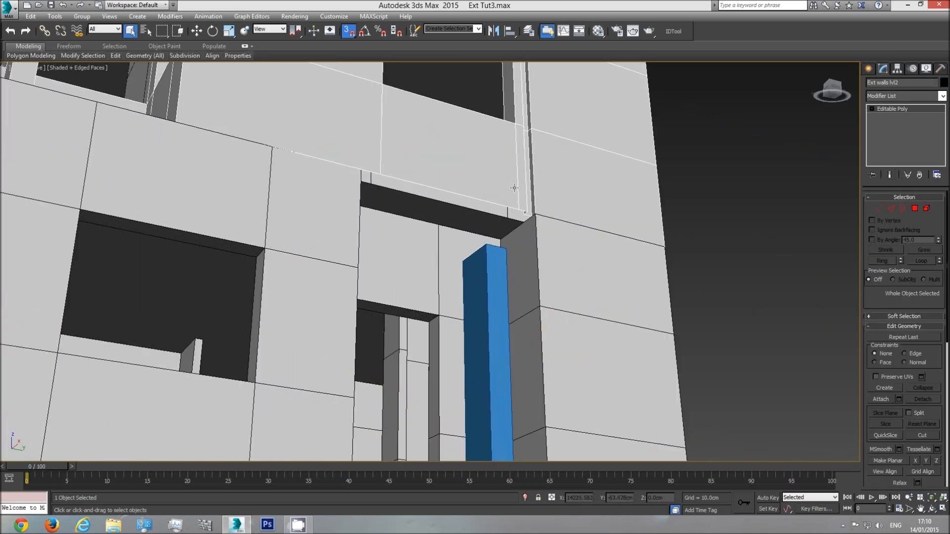
click(891, 208)
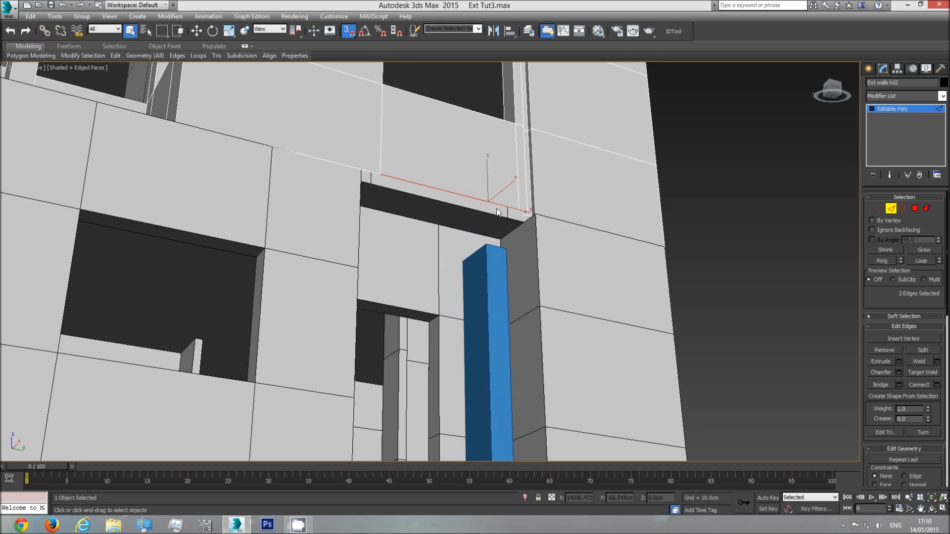
click(484, 200)
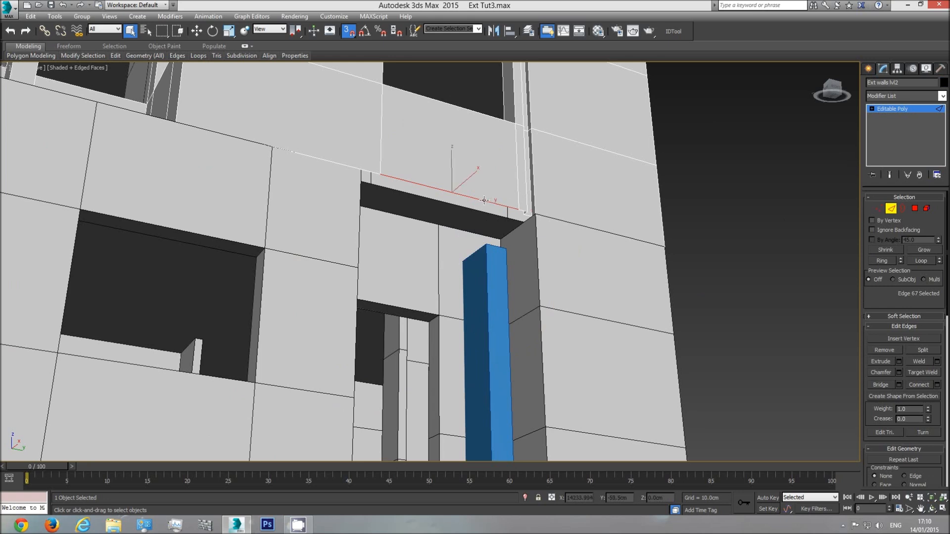
ctrl+click(524, 210)
scroll(524, 208, up, 5)
ctrl+click(526, 204)
ctrl+click(529, 214)
scroll(534, 230, down, 5)
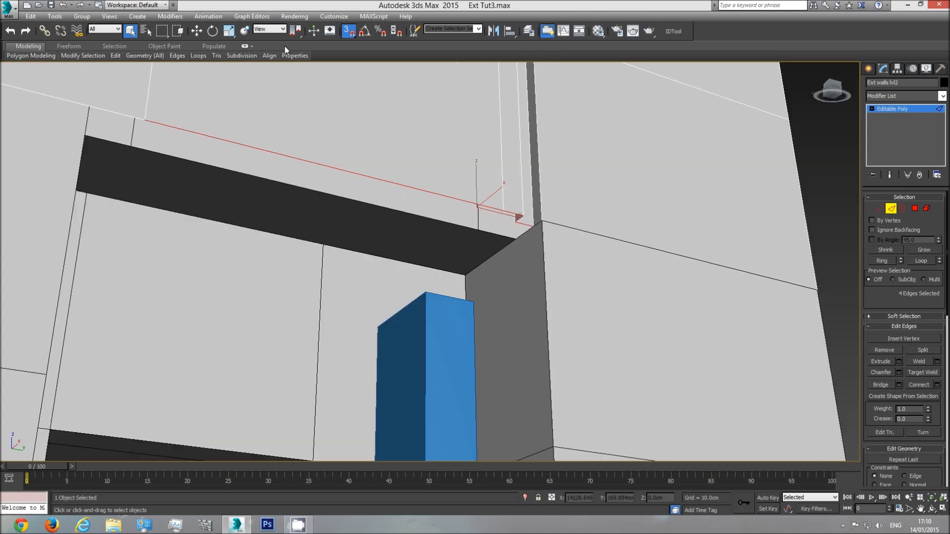
click(196, 31)
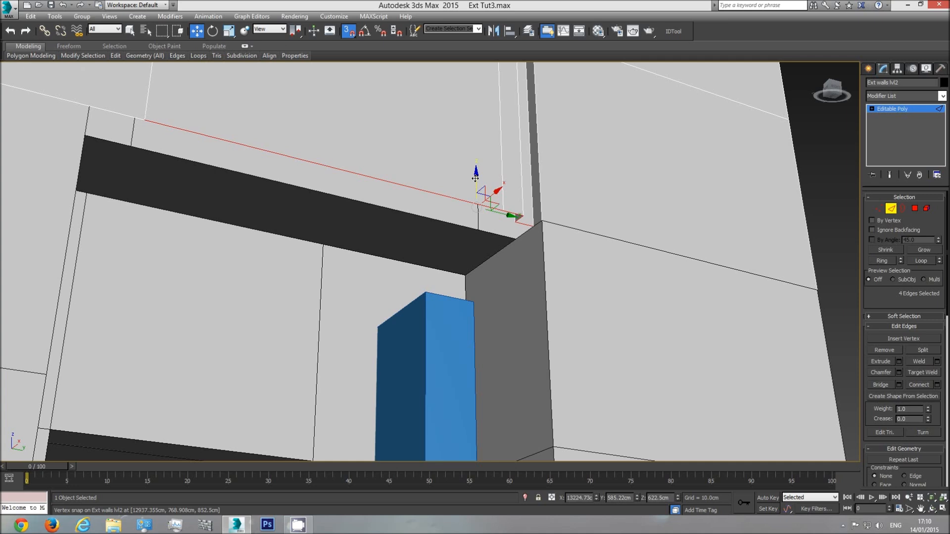
drag(475, 178, 425, 289)
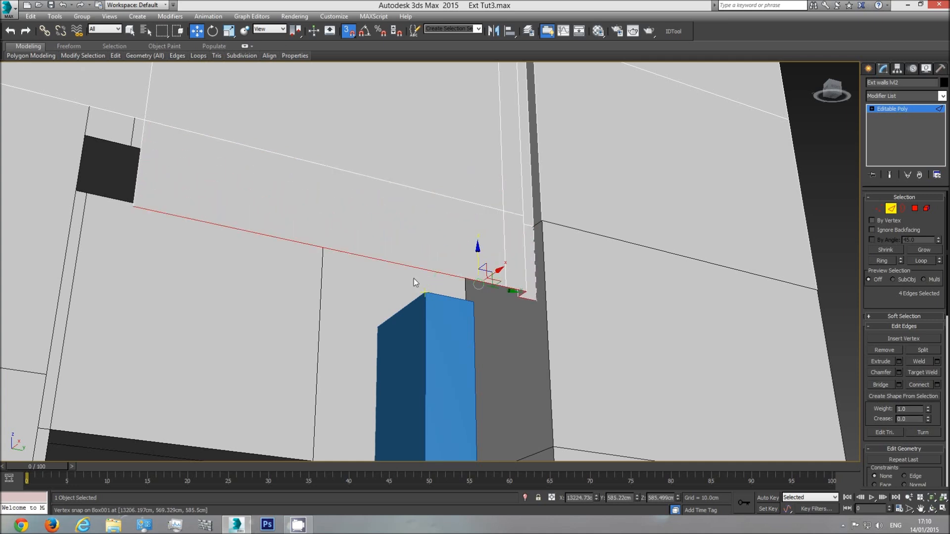
Extrude the open side edge of the lowered wall strip across to the recess's side wall, snapping it to the corner
click(138, 164)
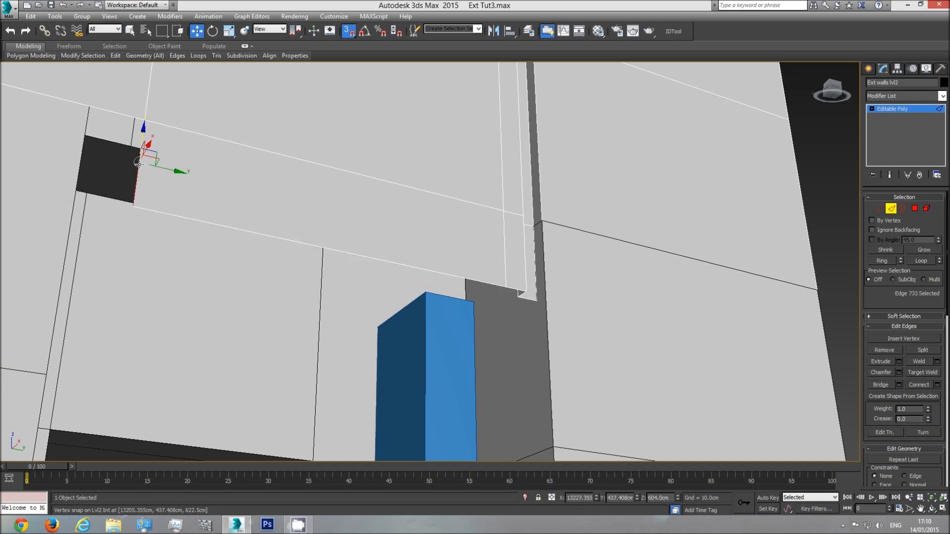
ctrl+click(120, 111)
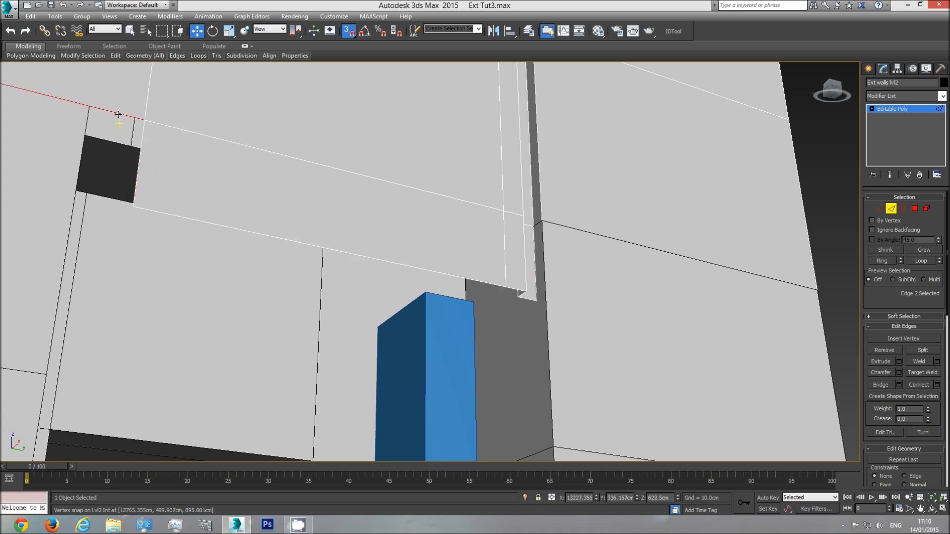
scroll(192, 140, down, 5)
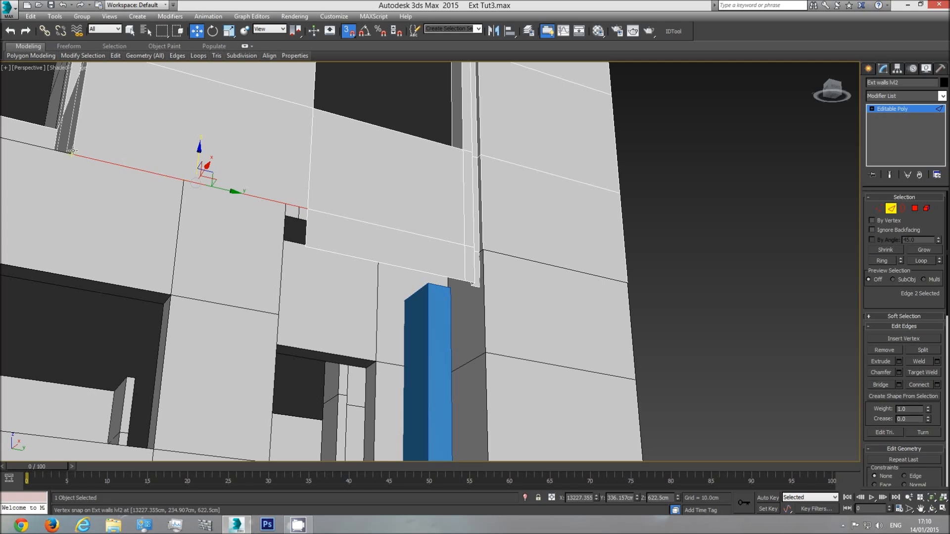
click(307, 227)
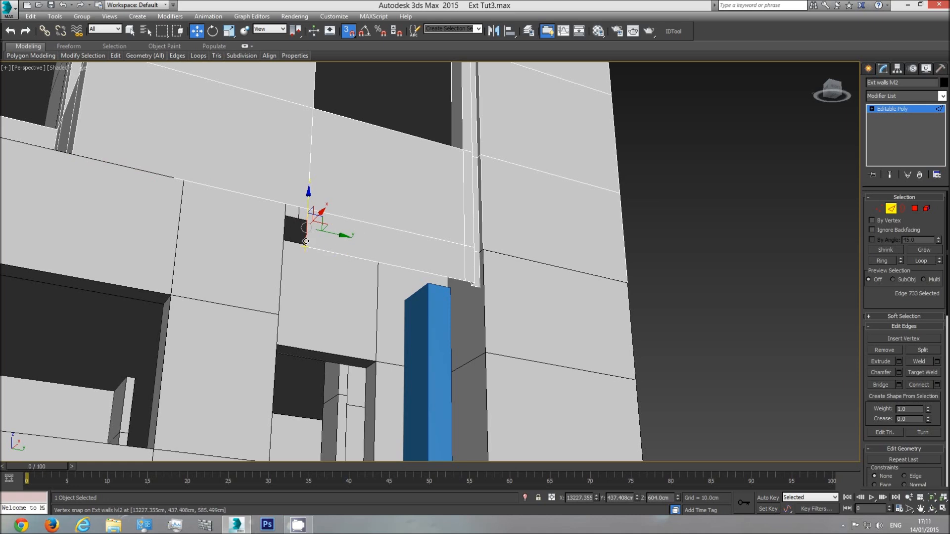
drag(306, 228, 285, 204)
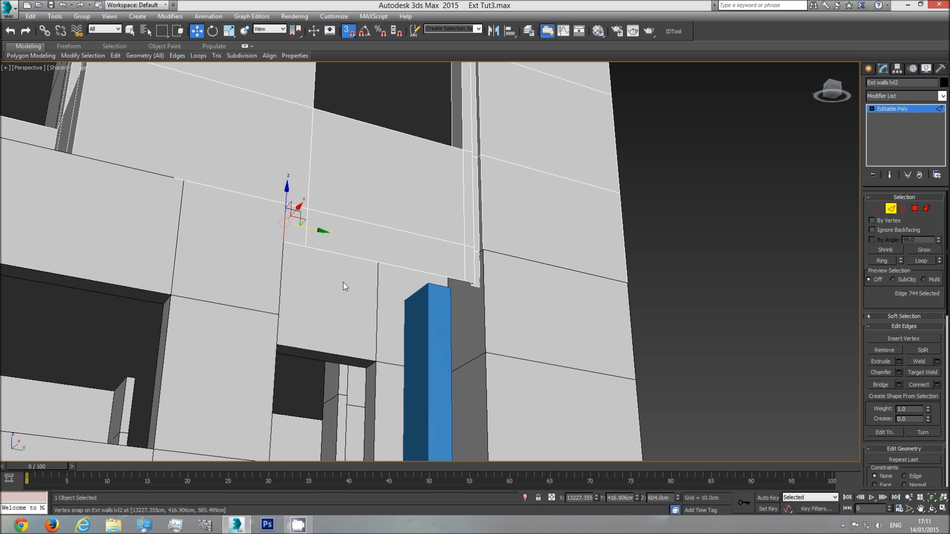
Delete the reference box from the recessed doorway
click(933, 509)
drag(367, 232, 388, 291)
drag(427, 198, 444, 268)
right_click(449, 314)
click(456, 327)
click(895, 108)
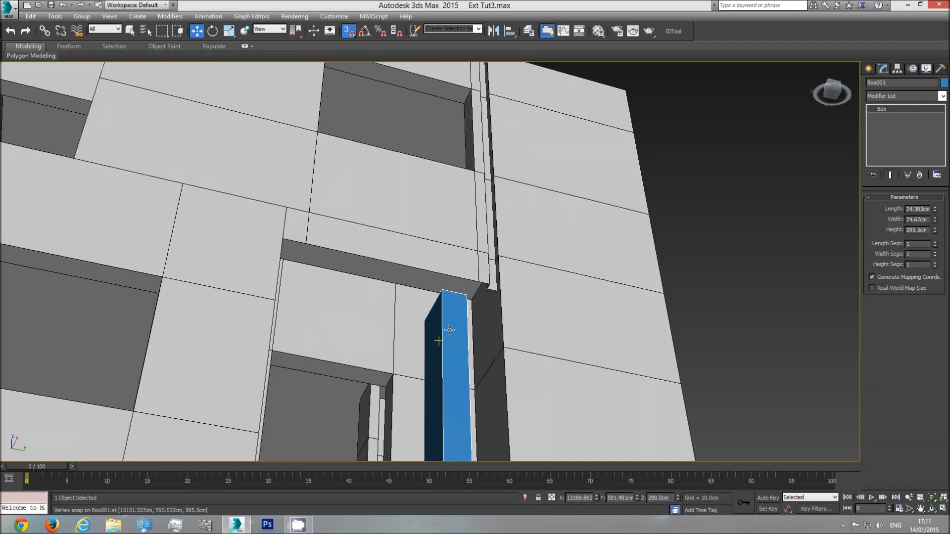
Extrude the three long bottom edges of the lowered level 2 strip inward to the back wall of the recess
click(891, 208)
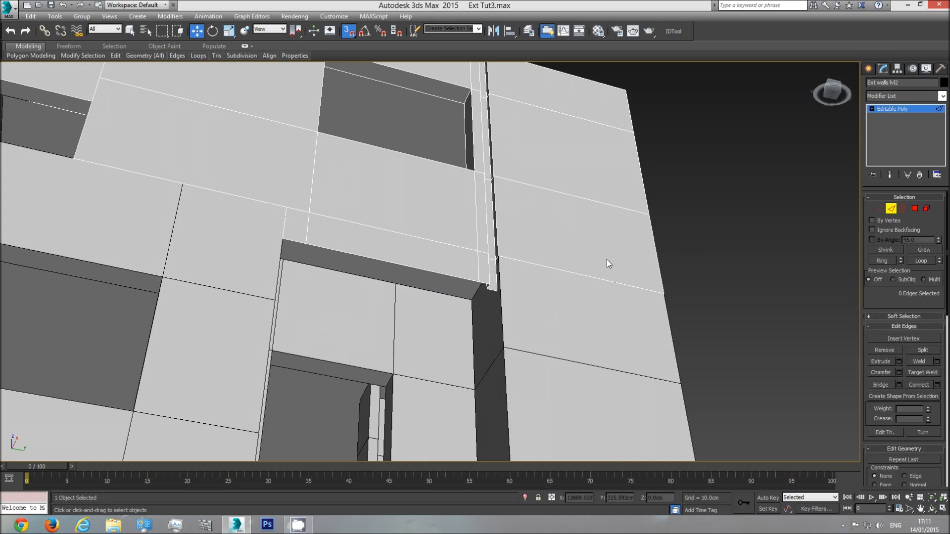
click(296, 241)
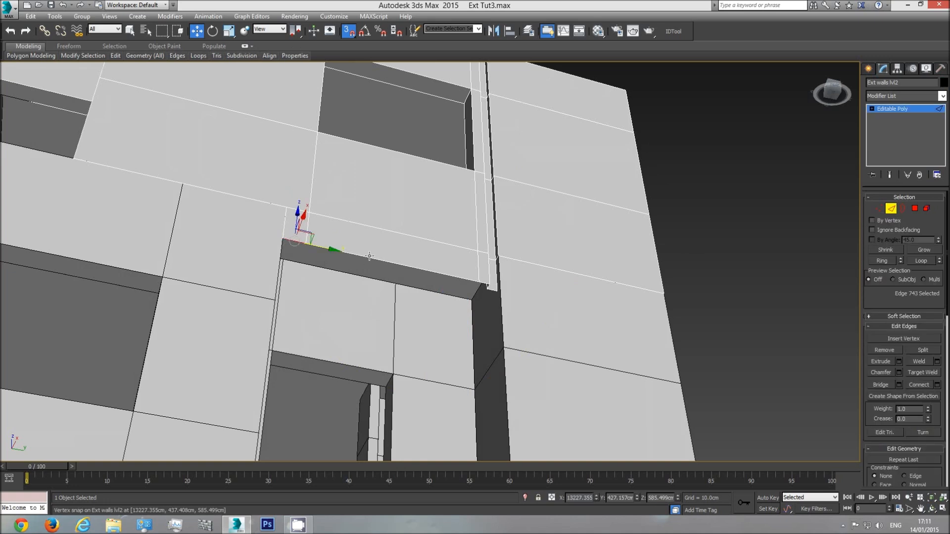
ctrl+click(495, 289)
scroll(495, 288, up, 4)
ctrl+click(448, 294)
ctrl+click(455, 308)
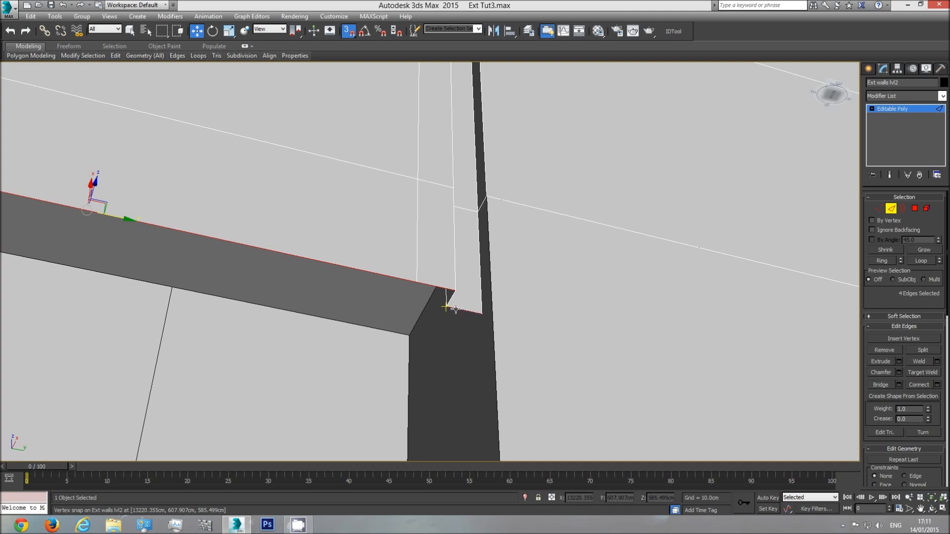
middle_drag(413, 321, 439, 299)
scroll(439, 299, down, 3)
alt+click(449, 272)
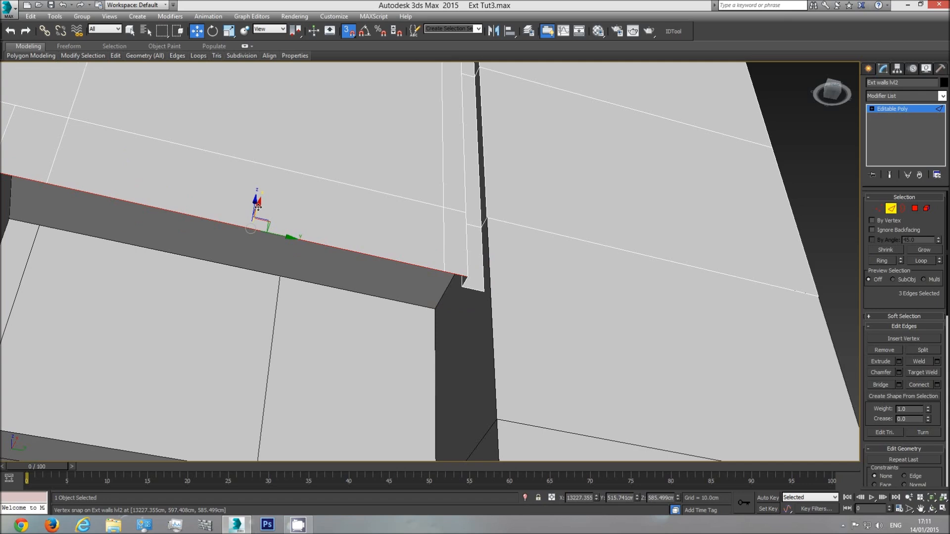
shift+drag(258, 208, 280, 278)
scroll(337, 337, down, 2)
middle_drag(336, 336, 474, 298)
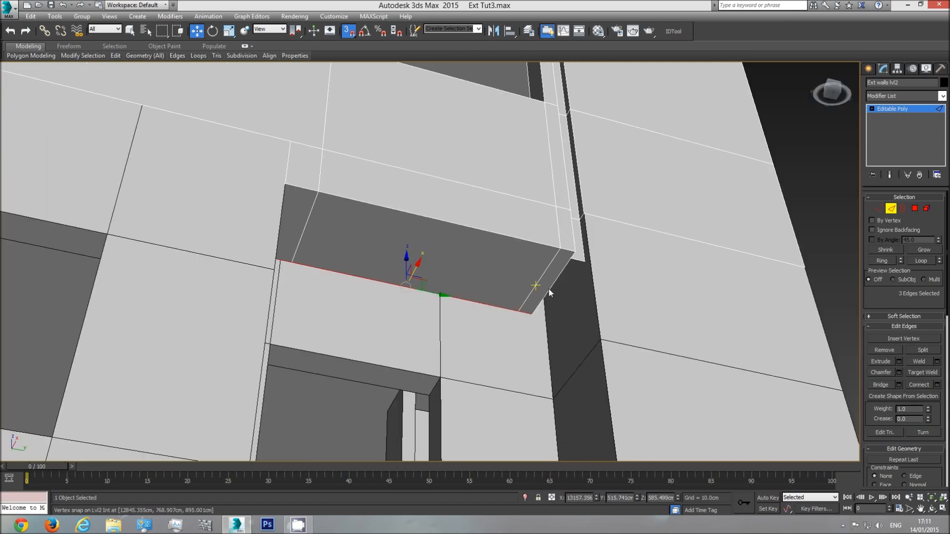
Extrude the short bottom edge at the recess corner inward to close the underside, then leave edge editing and deselect the walls
middle_drag(564, 285, 418, 267)
scroll(419, 263, up, 2)
click(431, 236)
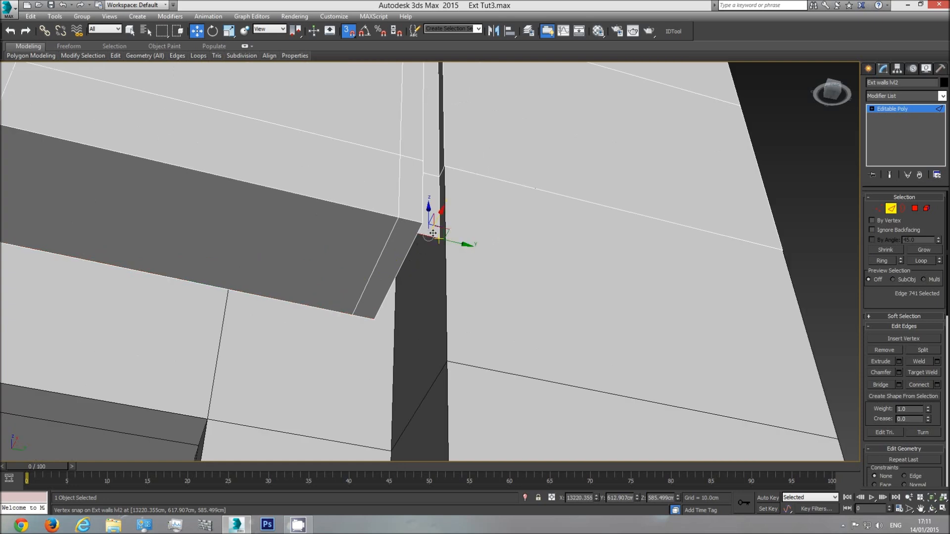
shift+drag(440, 214, 387, 316)
click(932, 508)
drag(385, 254, 586, 217)
scroll(586, 218, down, 3)
scroll(445, 288, down, 3)
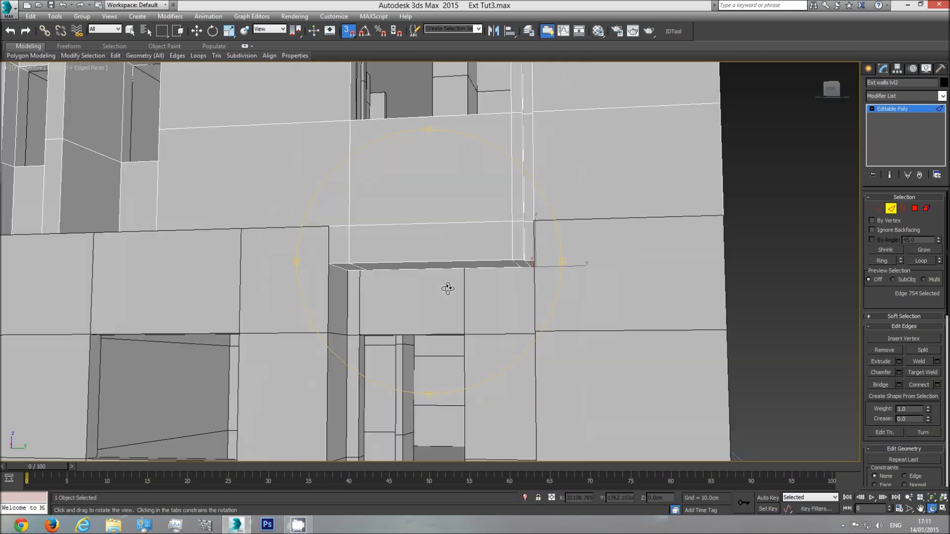
mouse_move(447, 289)
mouse_down()
mouse_move(469, 297)
mouse_move(452, 296)
mouse_move(460, 304)
mouse_move(448, 272)
mouse_up()
scroll(468, 296, down, 5)
click(907, 111)
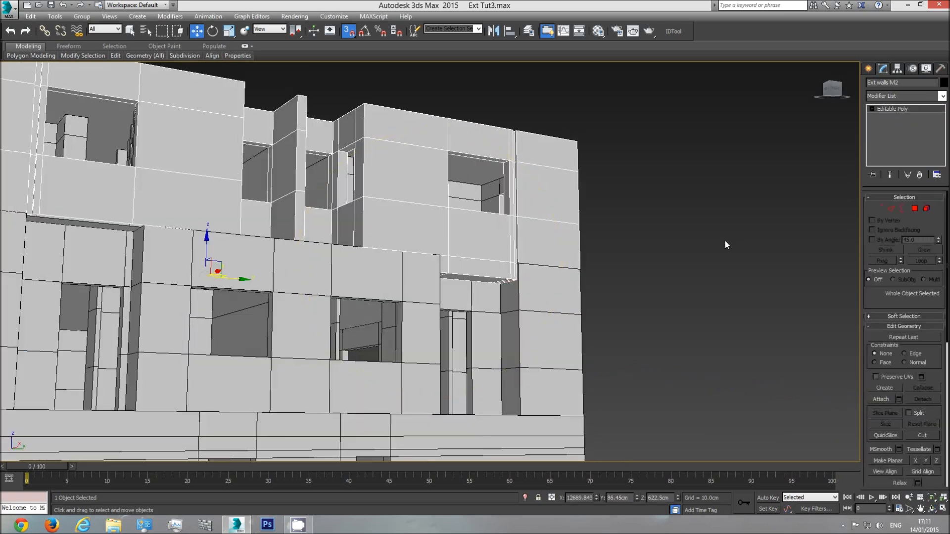
click(598, 324)
Hide the edge display in the perspective view and examine the facade with the stacked wall levels
key(F4)
click(943, 508)
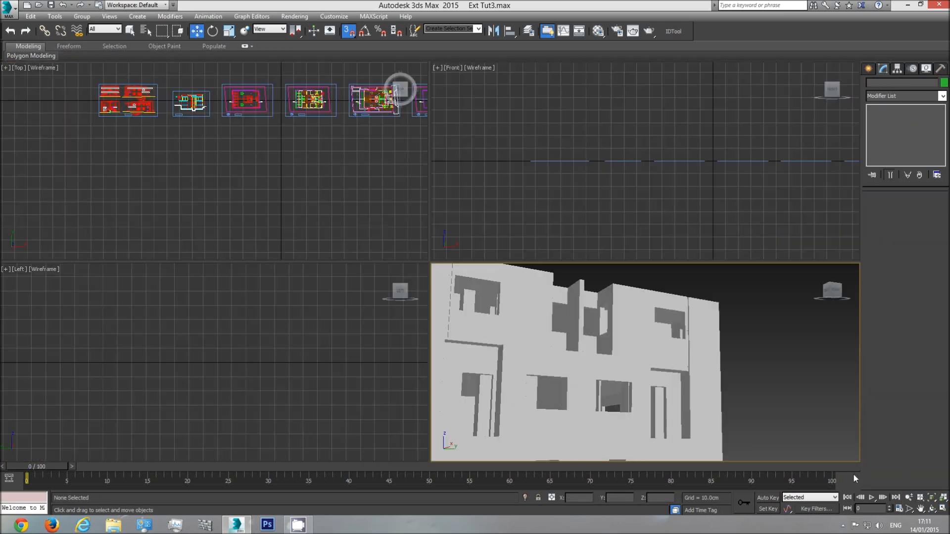
click(943, 508)
click(932, 508)
drag(461, 275, 443, 282)
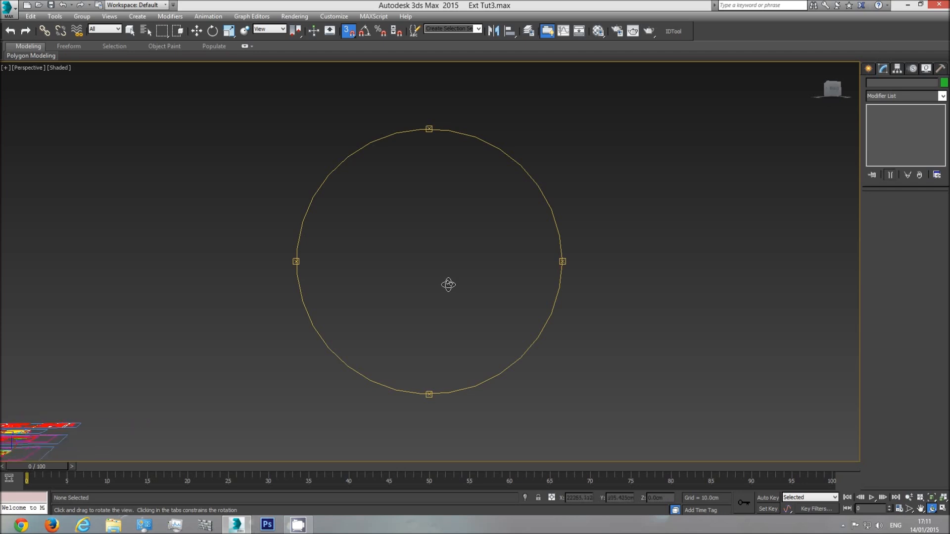
middle_drag(574, 216, 576, 215)
right_click(346, 291)
click(360, 273)
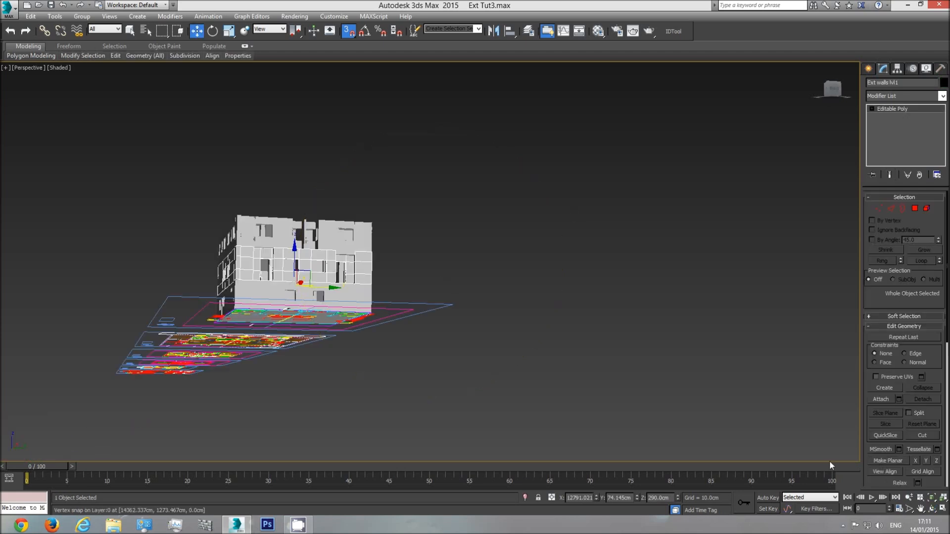
click(931, 497)
click(932, 509)
drag(476, 278, 435, 281)
right_click(437, 280)
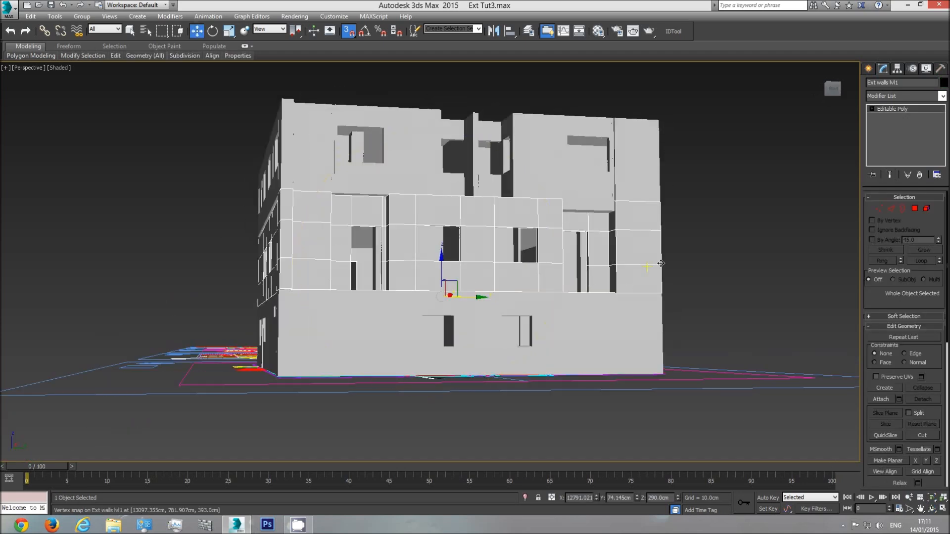
Deselect the walls, turn the edge display back on and examine the facade around the other recessed doorway
click(713, 252)
click(932, 509)
drag(460, 250, 429, 229)
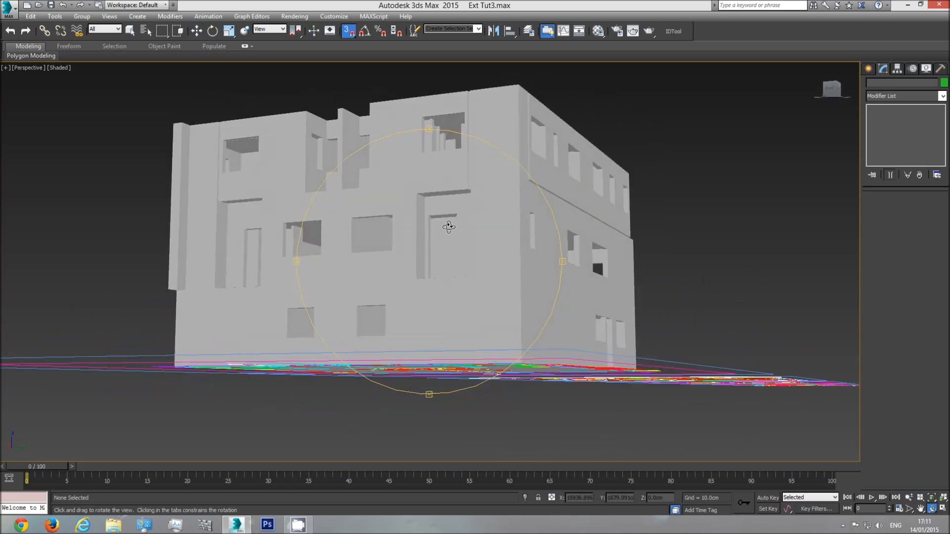
mouse_move(443, 206)
mouse_down()
mouse_move(431, 229)
mouse_move(462, 236)
mouse_up()
key(F4)
scroll(486, 278, up, 8)
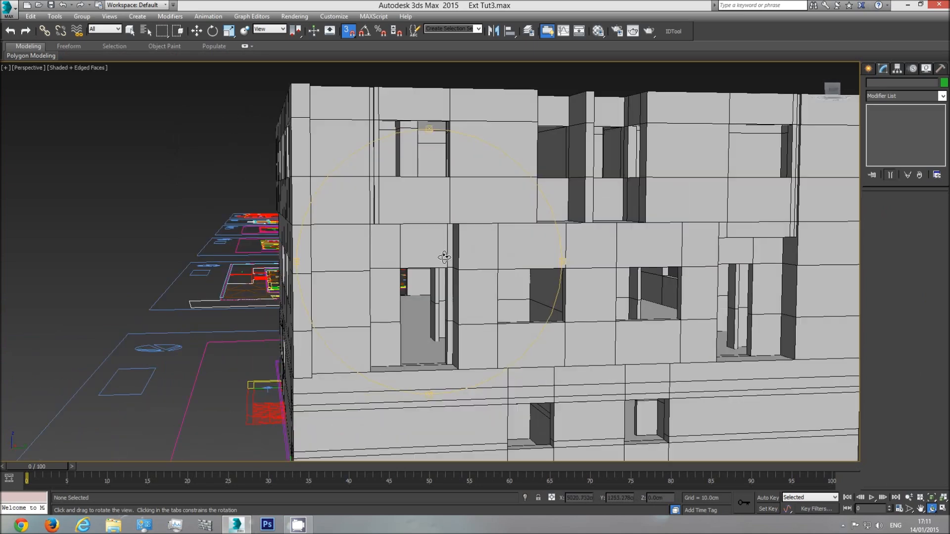
middle_drag(456, 203, 460, 289)
key(w)
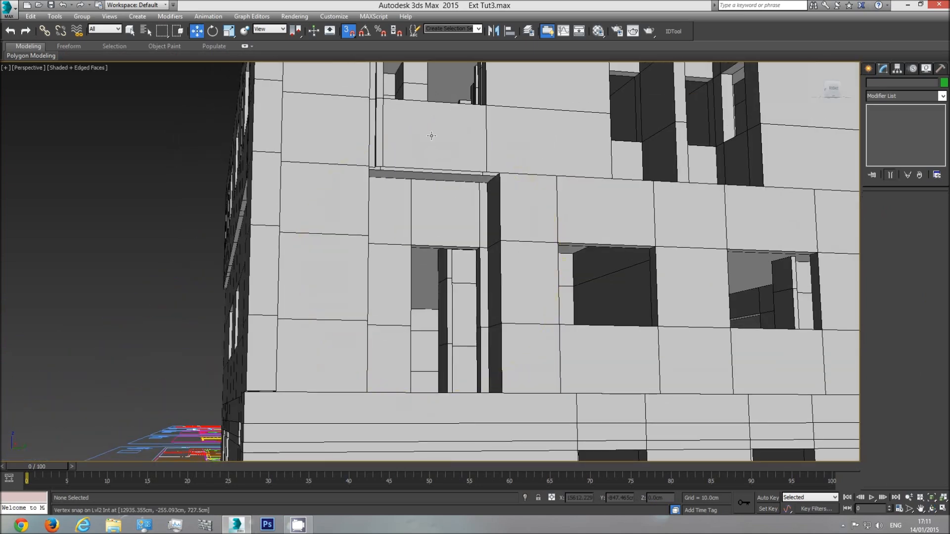
Extrude the four bottom edges of the level 2 walls above this recessed doorway down to match the strip over the opposite recess
click(429, 135)
click(890, 208)
scroll(447, 180, up, 3)
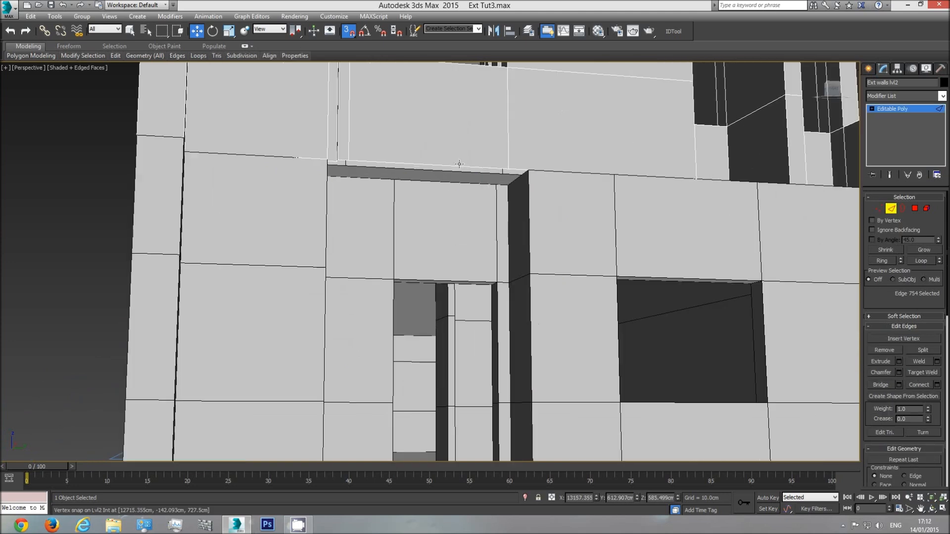
click(458, 166)
ctrl+click(344, 160)
click(131, 31)
scroll(357, 149, up, 4)
scroll(312, 176, up, 4)
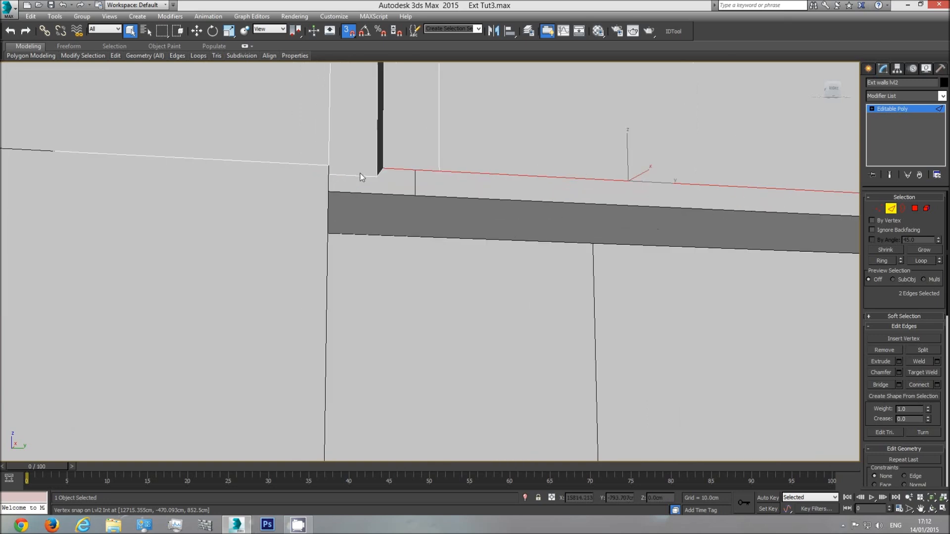
ctrl+click(359, 176)
scroll(566, 246, down, 6)
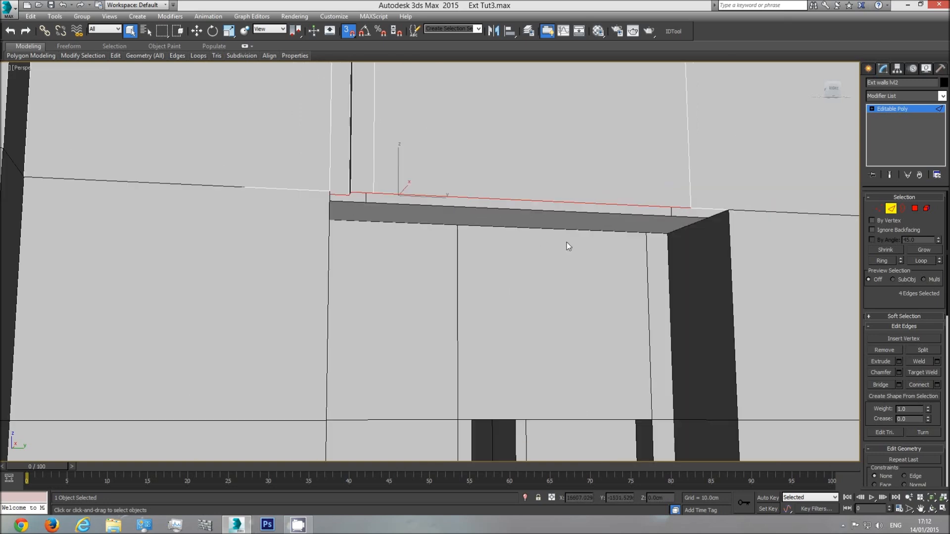
middle_drag(494, 234, 386, 243)
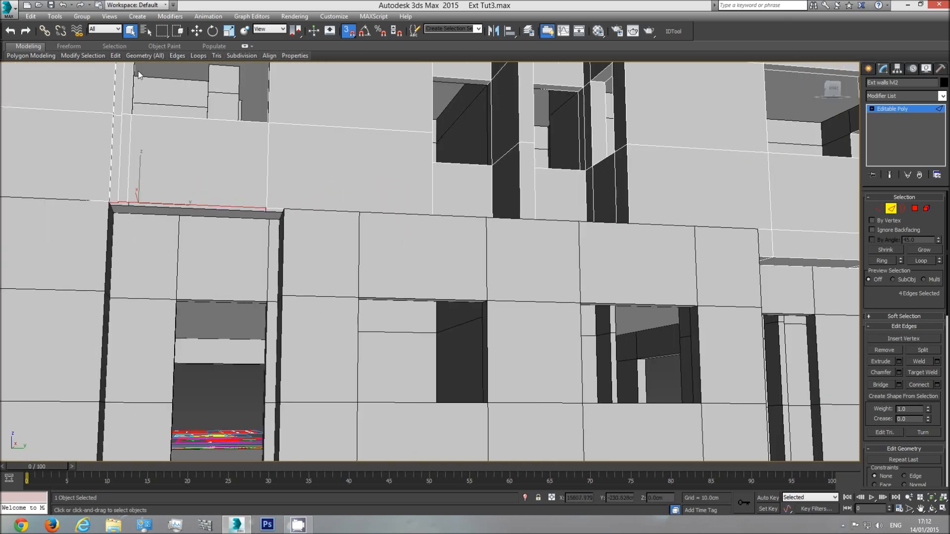
click(197, 31)
drag(138, 202, 776, 256)
Extrude the new strip's long bottom edges inward to the back wall of the recess, and the short corner edge to close the underside
click(267, 228)
click(285, 227)
click(931, 509)
drag(391, 282, 379, 254)
key(w)
click(316, 222)
ctrl+click(307, 221)
middle_drag(146, 200, 202, 206)
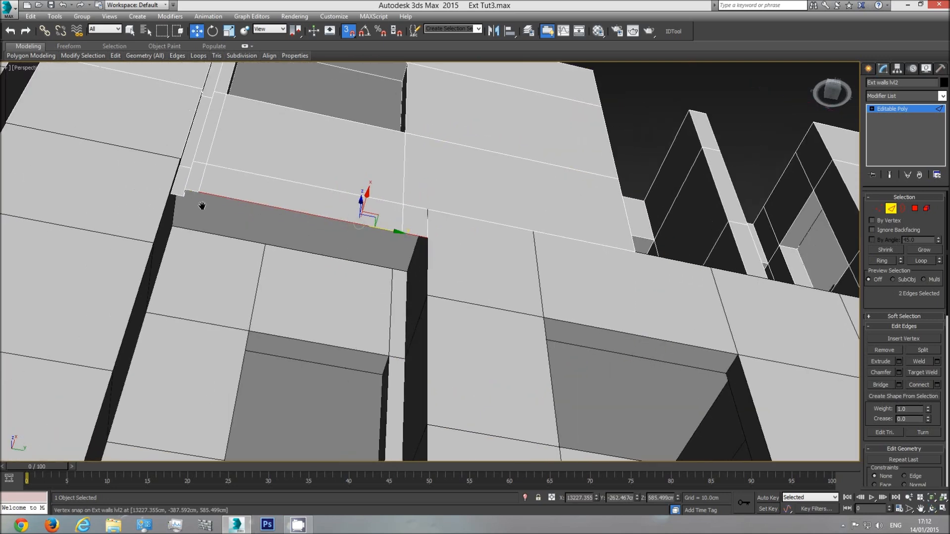
scroll(183, 193, up, 5)
ctrl+click(184, 189)
shift+drag(478, 219, 193, 215)
click(154, 197)
shift+drag(156, 187, 157, 345)
Examine the facade and the open central recess of the level 2 walls from the front and from above
scroll(291, 325, down, 5)
click(933, 510)
drag(462, 301, 358, 328)
middle_drag(358, 328, 333, 259)
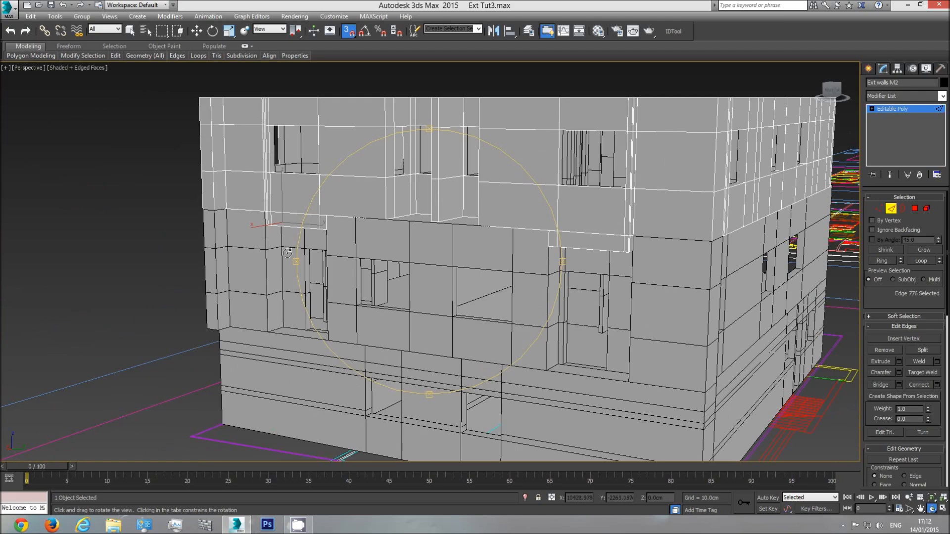
drag(476, 278, 400, 303)
scroll(466, 281, up, 2)
drag(419, 369, 434, 315)
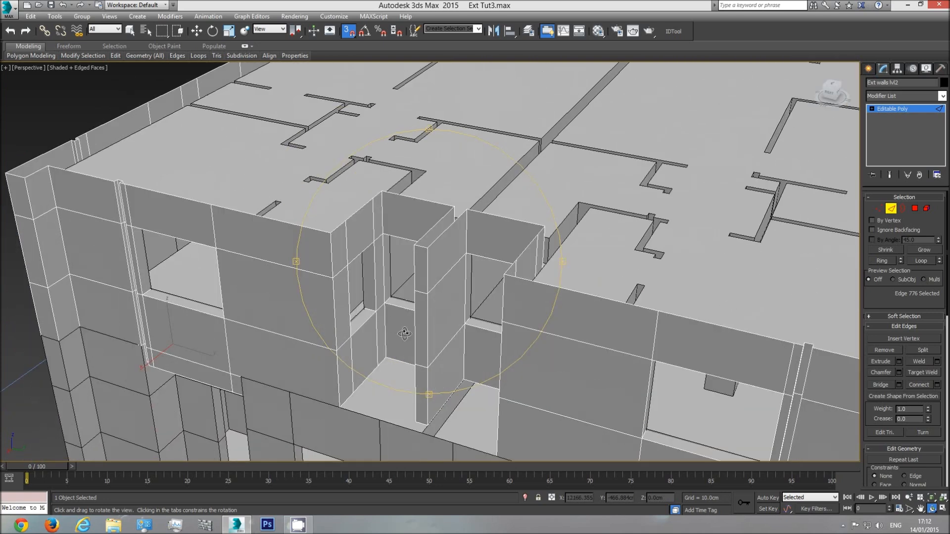
drag(404, 326, 322, 351)
scroll(425, 326, up, 3)
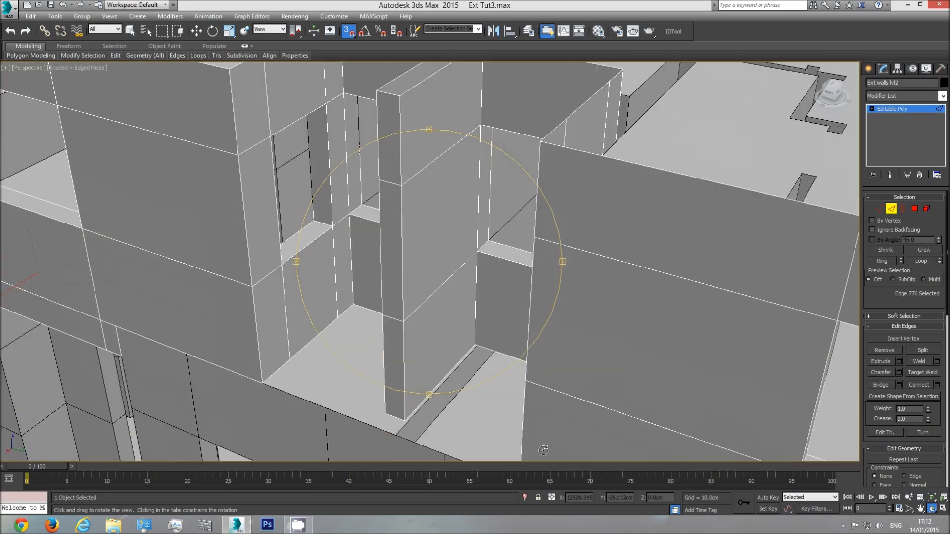
scroll(332, 366, down, 3)
middle_drag(430, 345, 454, 297)
drag(418, 316, 442, 322)
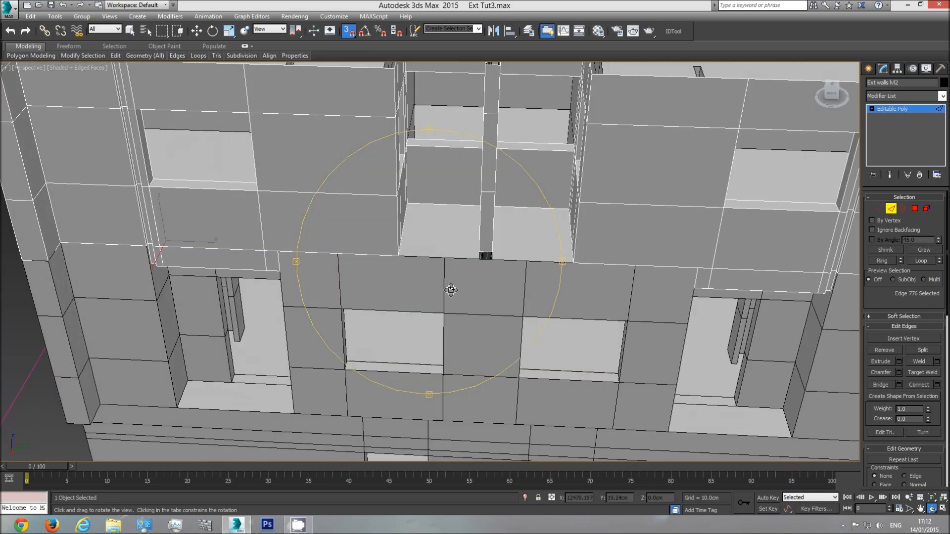
middle_drag(449, 289, 412, 361)
drag(438, 325, 460, 322)
scroll(460, 322, up, 3)
middle_drag(487, 296, 449, 337)
Bridge the three bottom edges on one side of the central level 2 recess with the three opposite ones to form its floor
key(w)
click(504, 221)
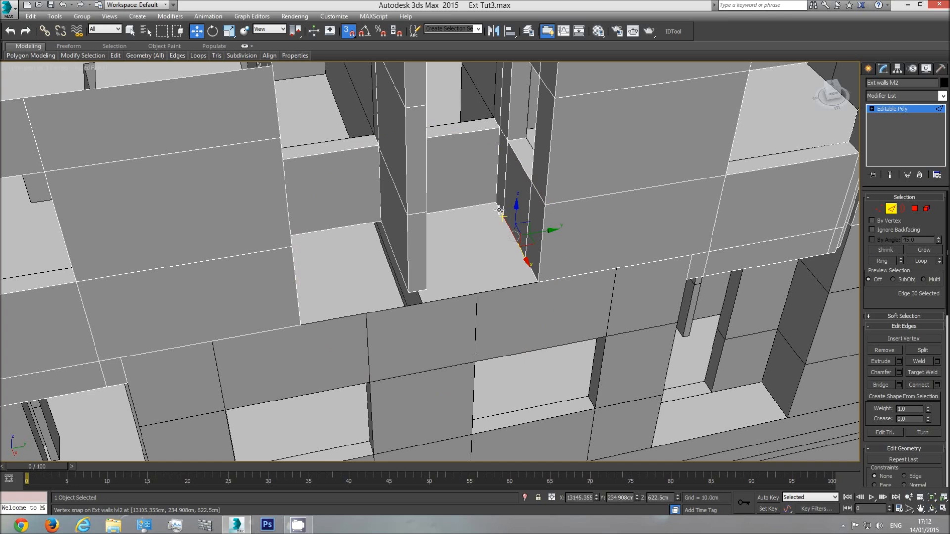
click(498, 207)
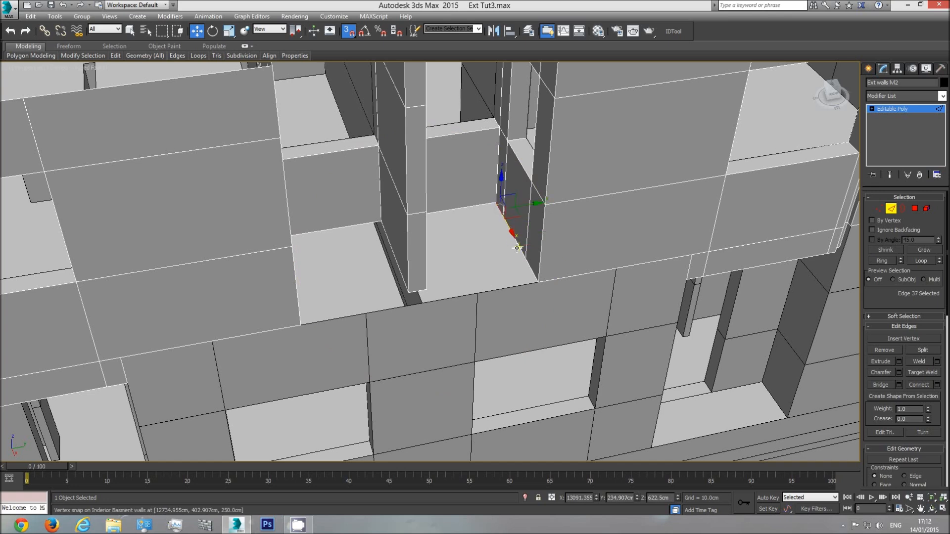
click(531, 268)
ctrl+click(498, 210)
ctrl+click(515, 238)
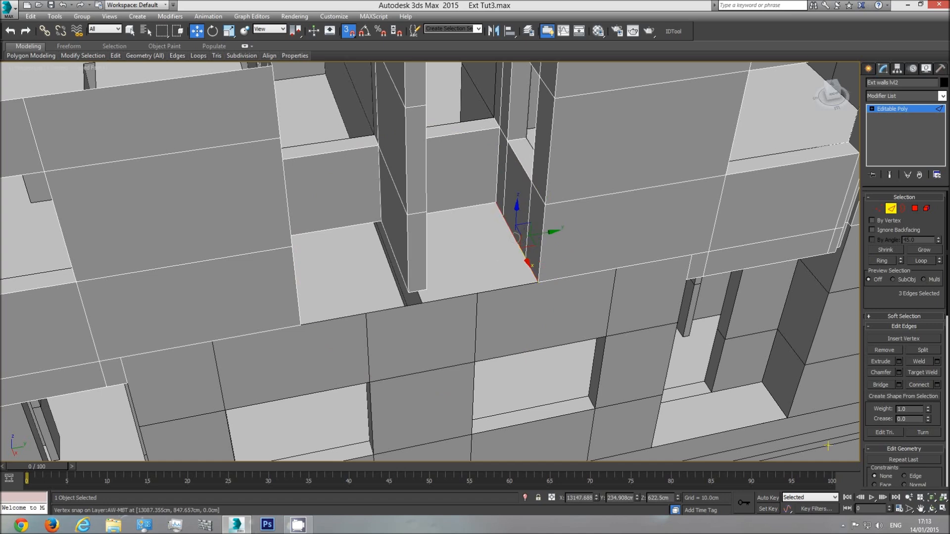
click(933, 512)
drag(522, 284, 382, 280)
scroll(316, 250, up, 3)
right_click(284, 241)
ctrl+click(280, 235)
ctrl+click(308, 195)
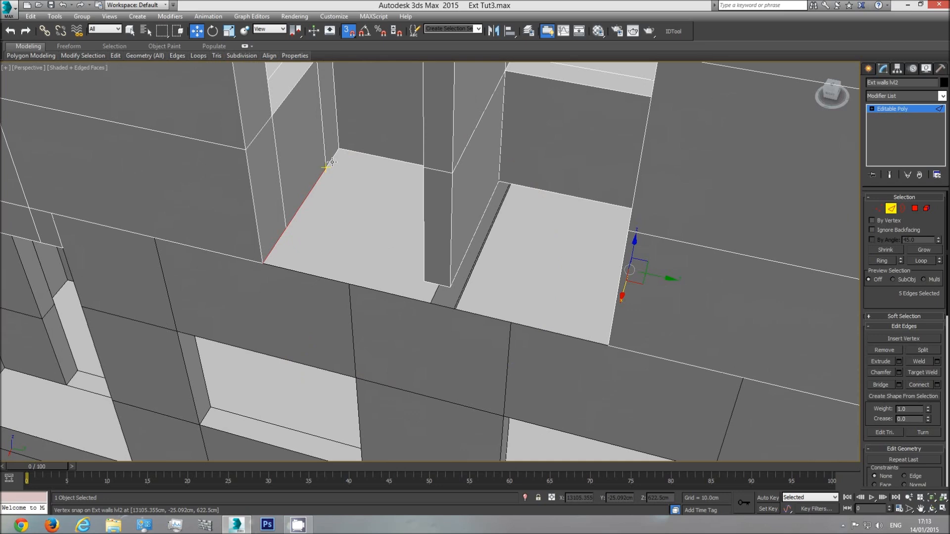
click(933, 512)
drag(395, 295, 402, 301)
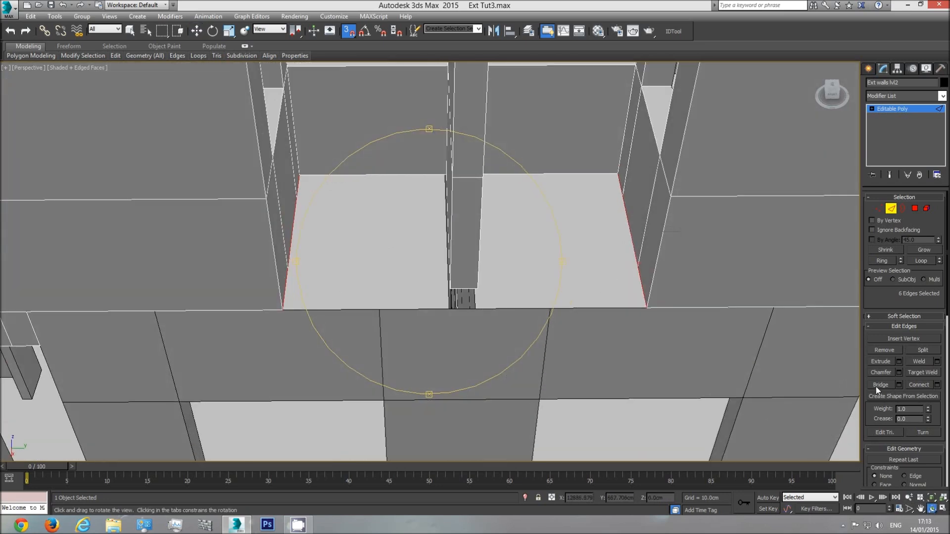
drag(475, 280, 385, 203)
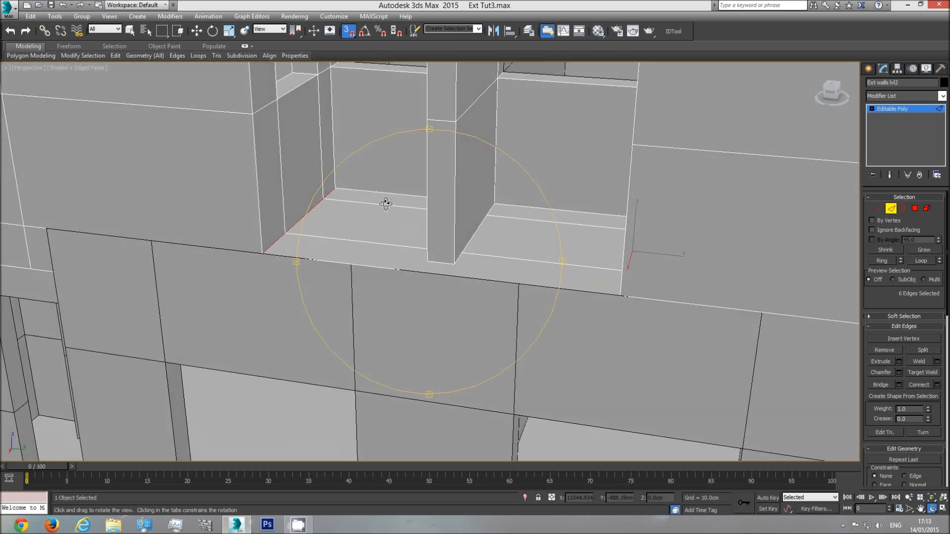
drag(418, 234, 504, 223)
mouse_move(459, 277)
mouse_down()
mouse_move(445, 279)
mouse_move(462, 292)
mouse_up()
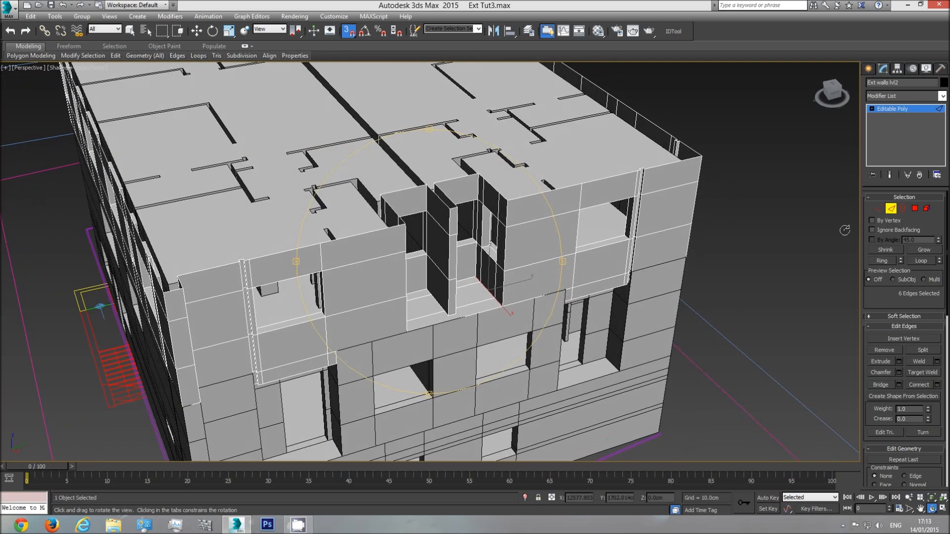
Leave edge editing, deselect the level 2 walls and examine the building's other sides and the terrace setback
click(892, 108)
scroll(420, 321, down, 3)
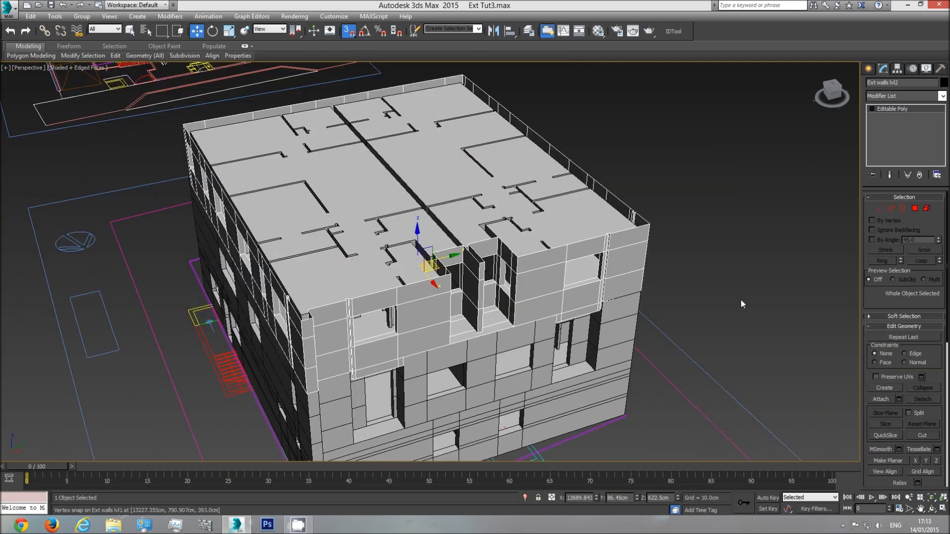
click(786, 375)
click(932, 509)
drag(512, 340, 379, 343)
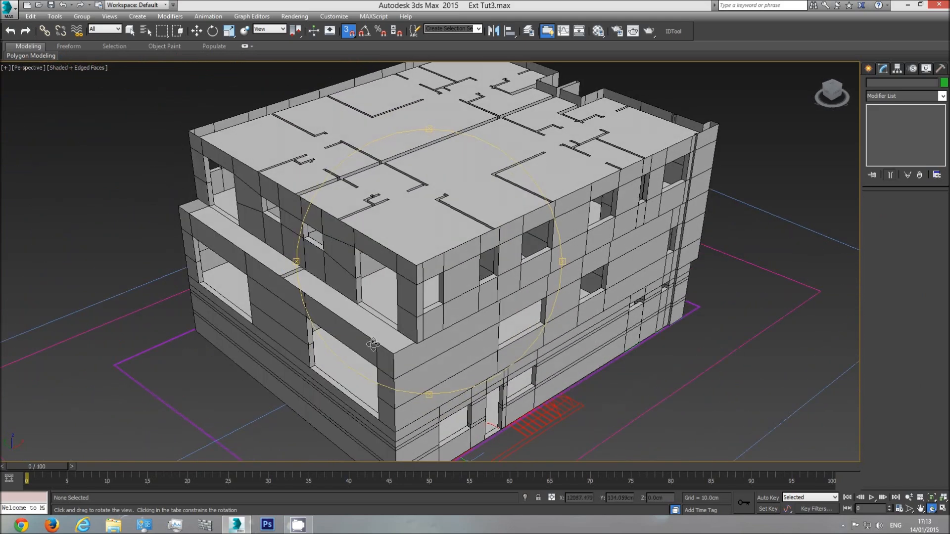
drag(317, 269, 441, 253)
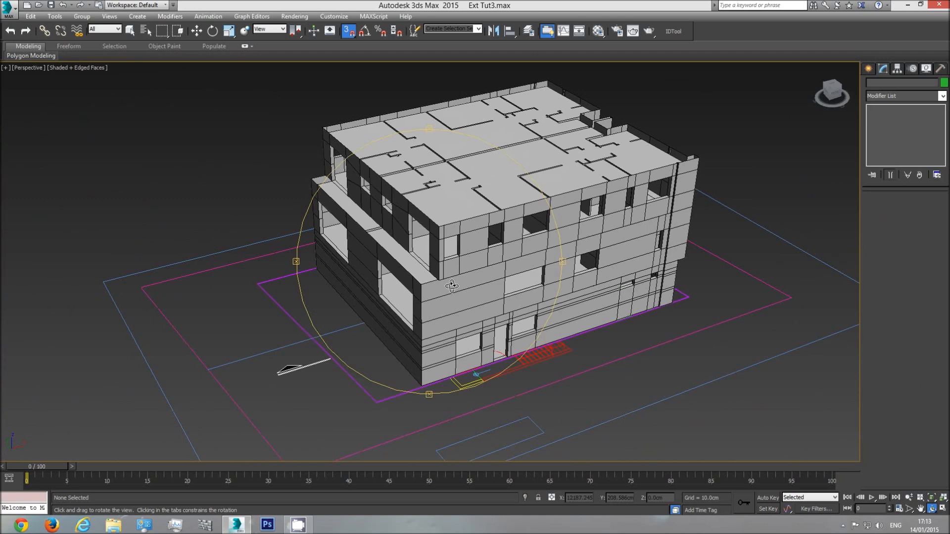
scroll(449, 289, down, 5)
middle_drag(448, 290, 419, 326)
scroll(470, 287, down, 3)
Switch to the top view and examine the balcony slab and upper windows in the lower side elevation drawing
key(t)
scroll(433, 299, down, 6)
scroll(428, 251, up, 4)
middle_drag(471, 281, 308, 263)
middle_drag(551, 258, 370, 280)
middle_drag(483, 312, 481, 163)
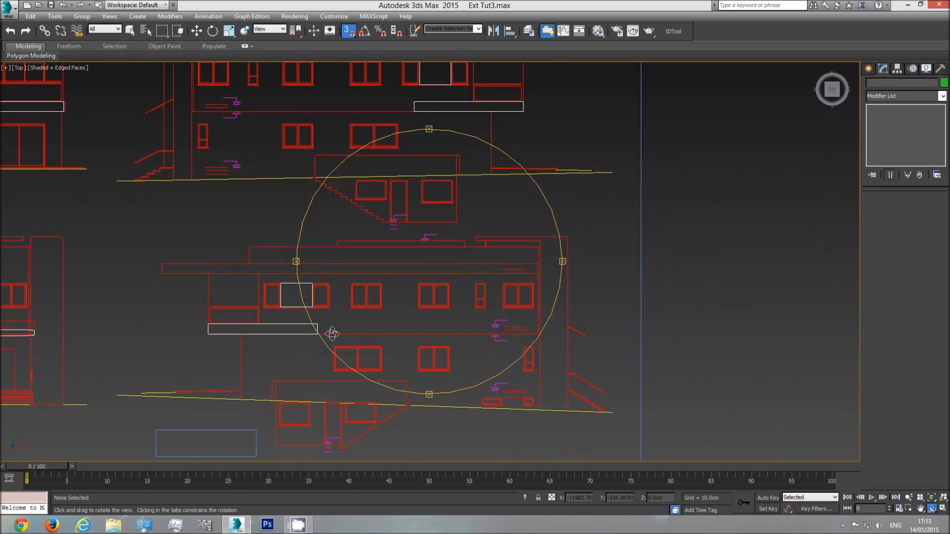
scroll(251, 327, up, 4)
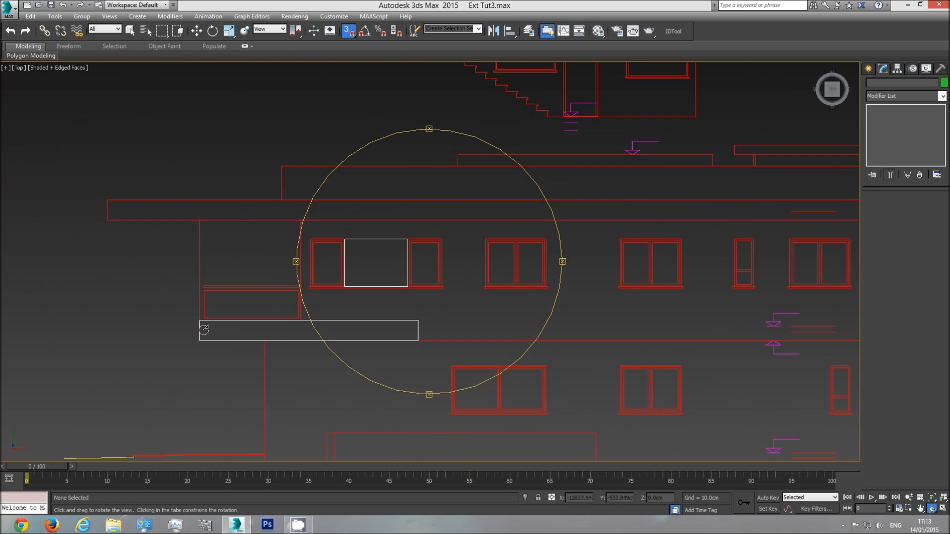
scroll(347, 328, down, 4)
middle_drag(349, 332, 304, 329)
scroll(304, 329, down, 5)
Examine the level 2 floor plan at the terrace corner and along the outer walls
middle_drag(514, 314, 271, 314)
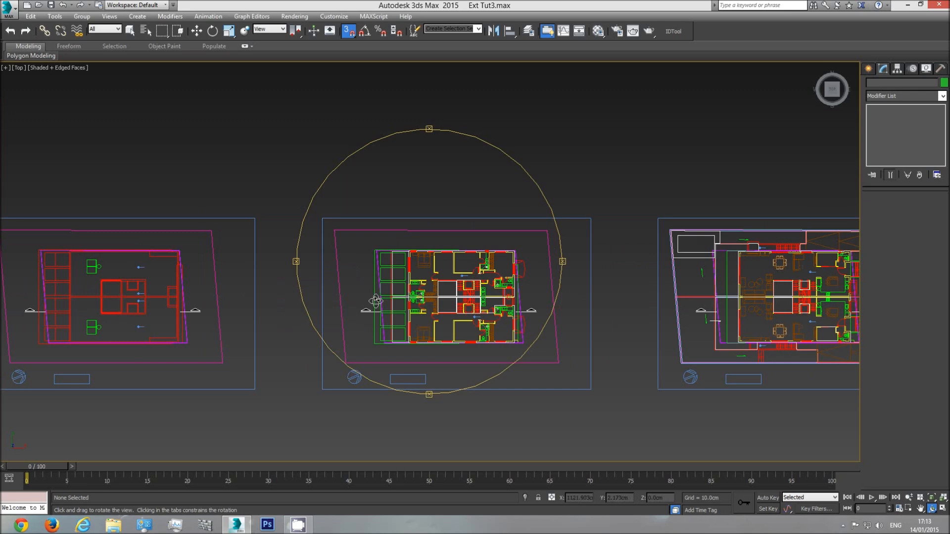
scroll(376, 302, up, 5)
scroll(439, 269, up, 3)
scroll(452, 159, up, 3)
scroll(406, 218, up, 3)
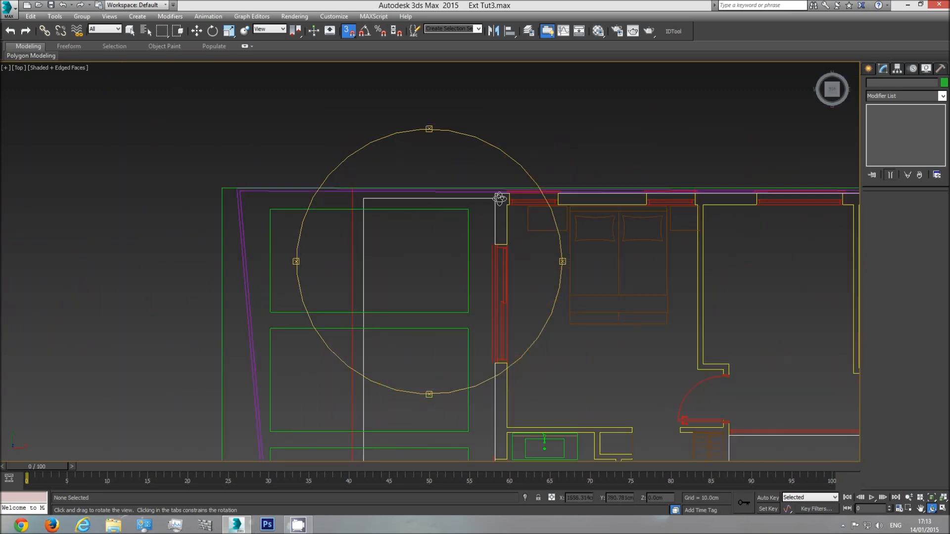
scroll(346, 336, down, 3)
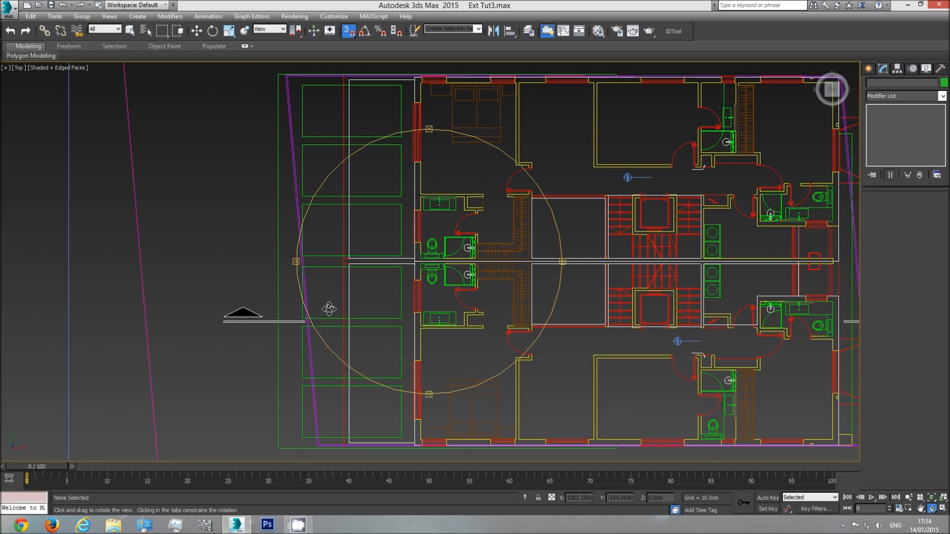
middle_drag(355, 262, 424, 268)
Compare the plan with the roof and balcony slabs in the upper side elevation drawing
scroll(424, 268, down, 6)
middle_drag(188, 270, 540, 267)
scroll(540, 267, down, 2)
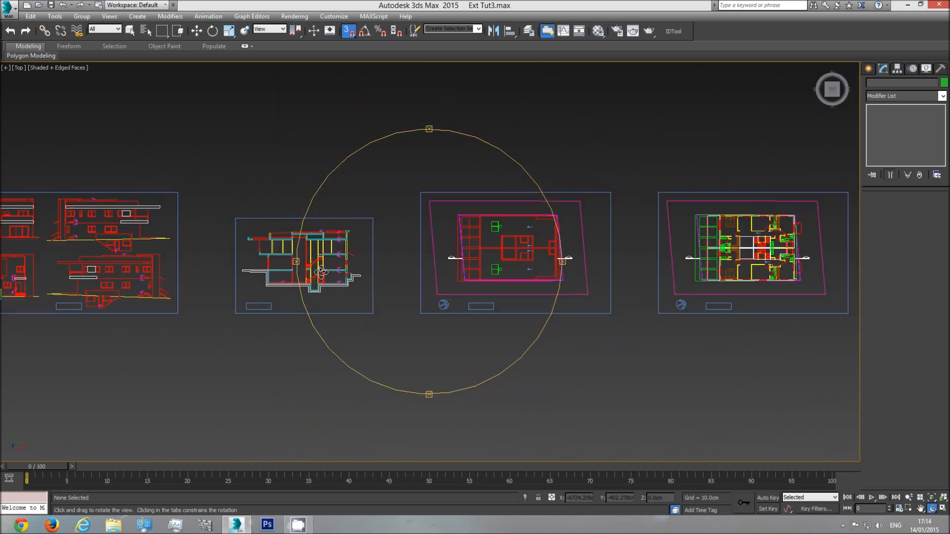
middle_drag(149, 268, 419, 271)
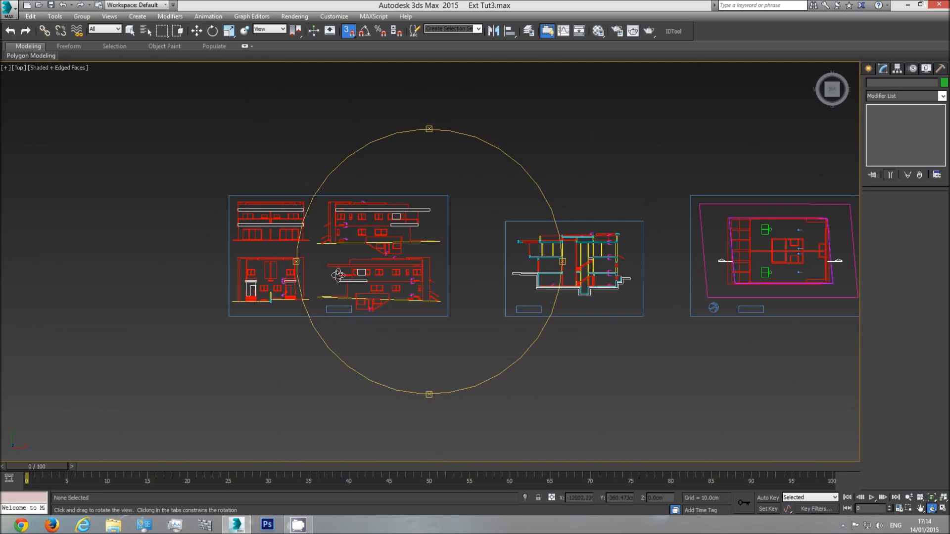
scroll(382, 229, up, 6)
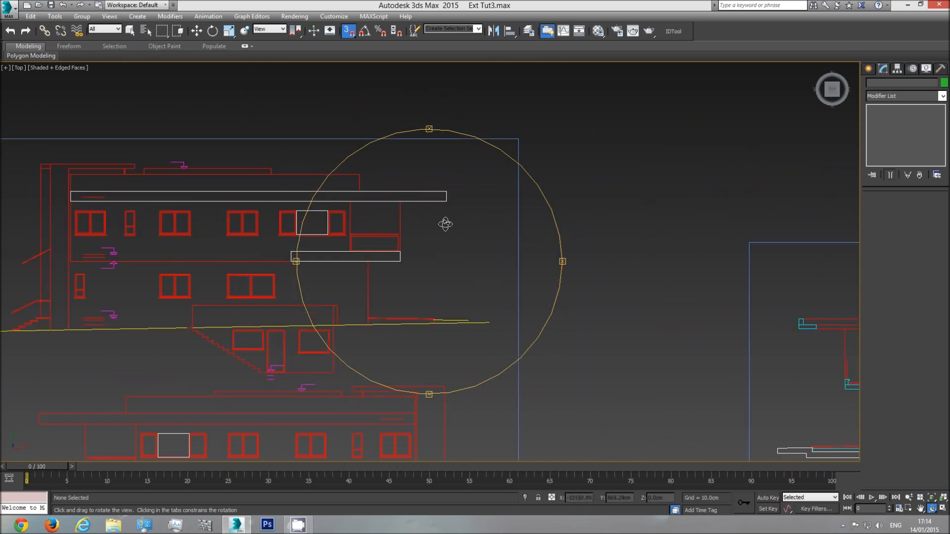
drag(445, 224, 413, 241)
Return to the level 2 floor plan and recheck the terrace corner, the outer wall line and the overall layout
scroll(453, 275, down, 3)
middle_drag(464, 275, 303, 275)
scroll(480, 293, down, 3)
middle_drag(639, 316, 396, 291)
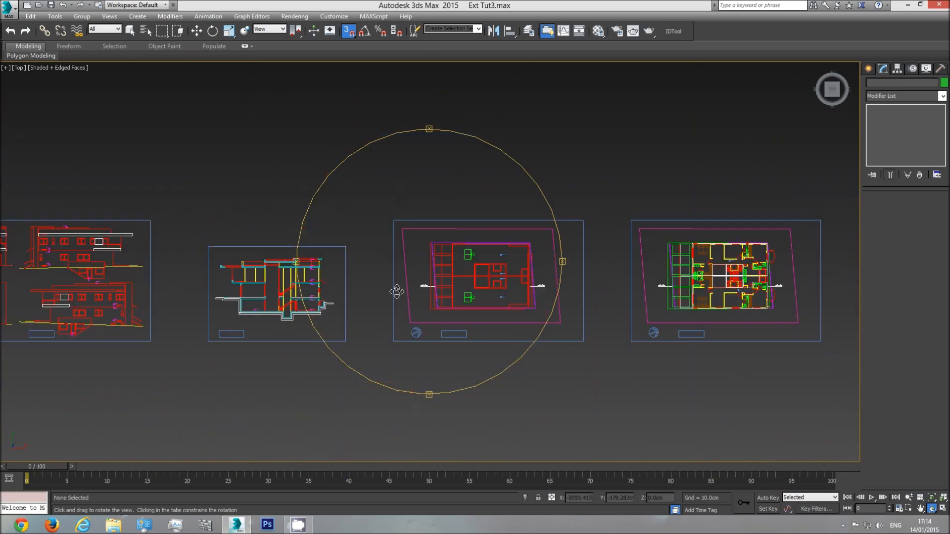
middle_drag(526, 289, 334, 292)
scroll(501, 250, up, 3)
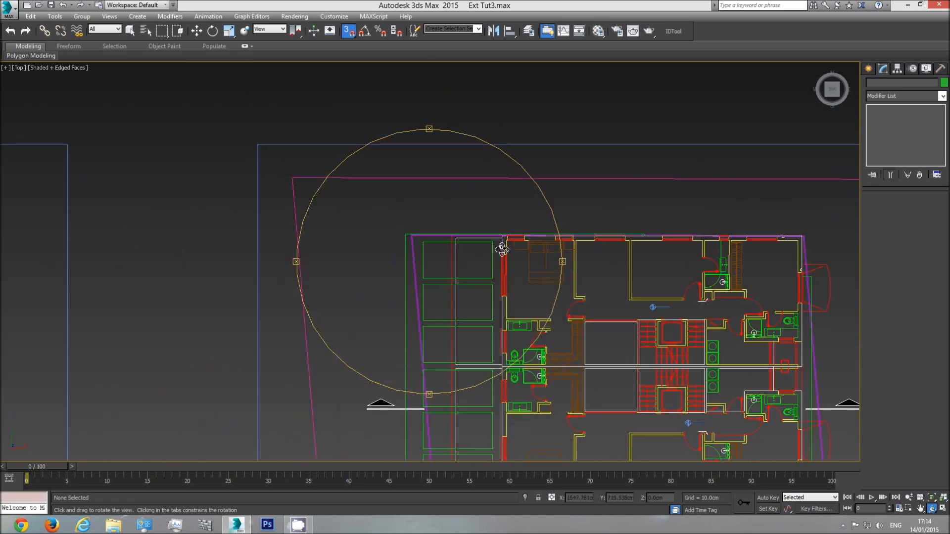
scroll(505, 207, up, 3)
scroll(500, 235, up, 3)
scroll(448, 219, down, 1)
middle_drag(504, 208, 291, 266)
scroll(292, 266, down, 1)
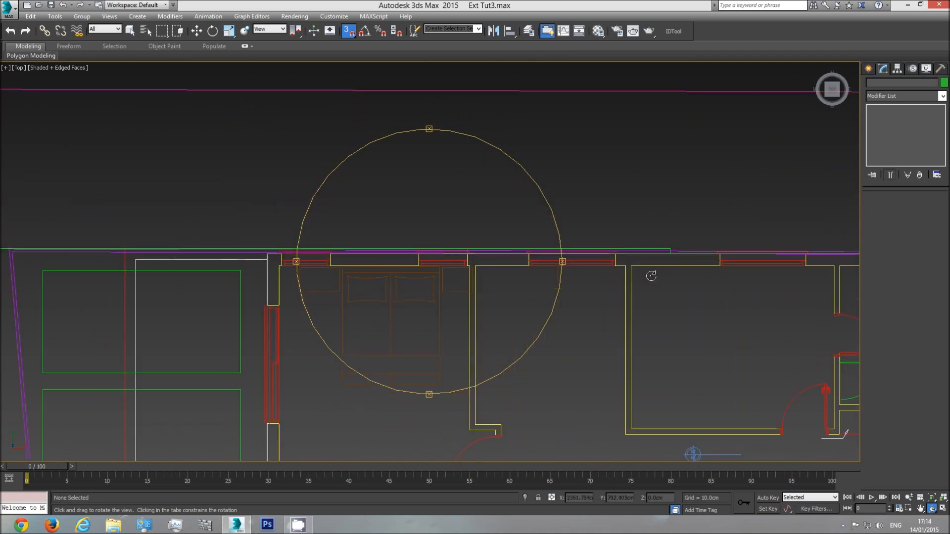
middle_drag(428, 251, 502, 251)
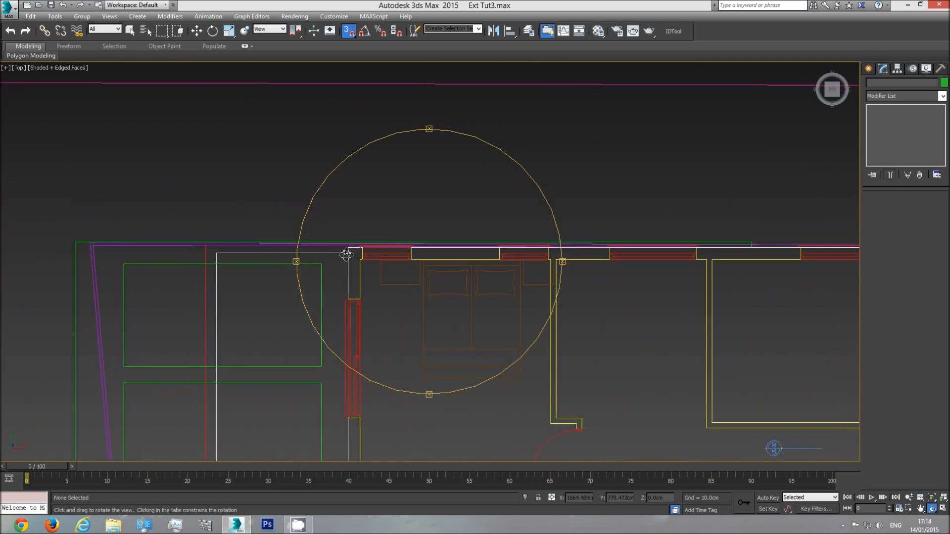
scroll(371, 279, down, 2)
middle_drag(382, 290, 380, 207)
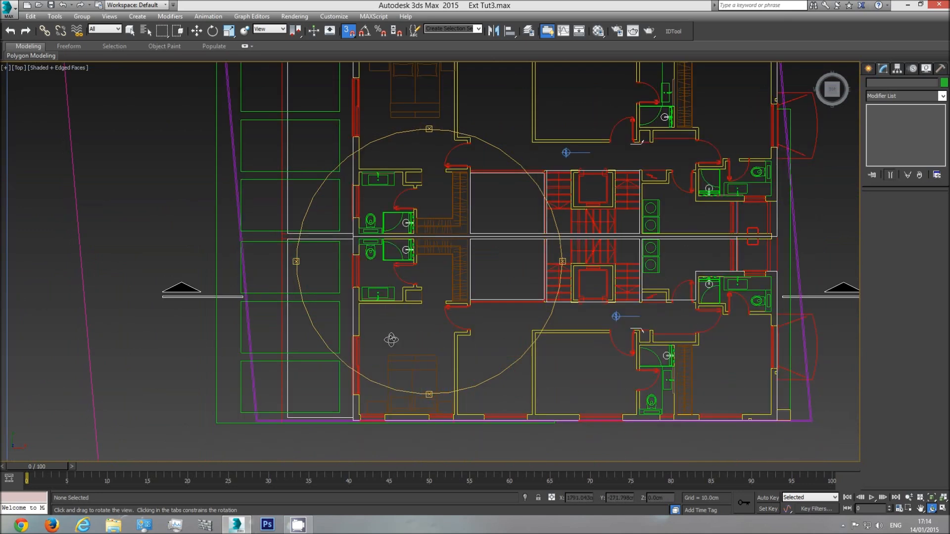
middle_drag(391, 339, 377, 252)
scroll(386, 286, up, 2)
click(870, 70)
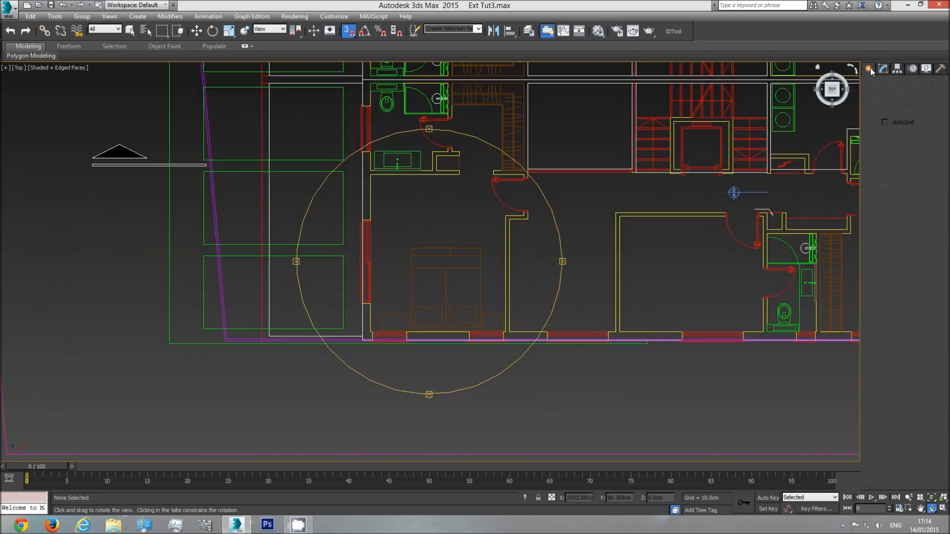
click(884, 85)
click(890, 141)
click(362, 336)
click(269, 337)
mouse_move(294, 135)
middle_down()
mouse_move(304, 368)
mouse_move(307, 361)
middle_up()
click(290, 255)
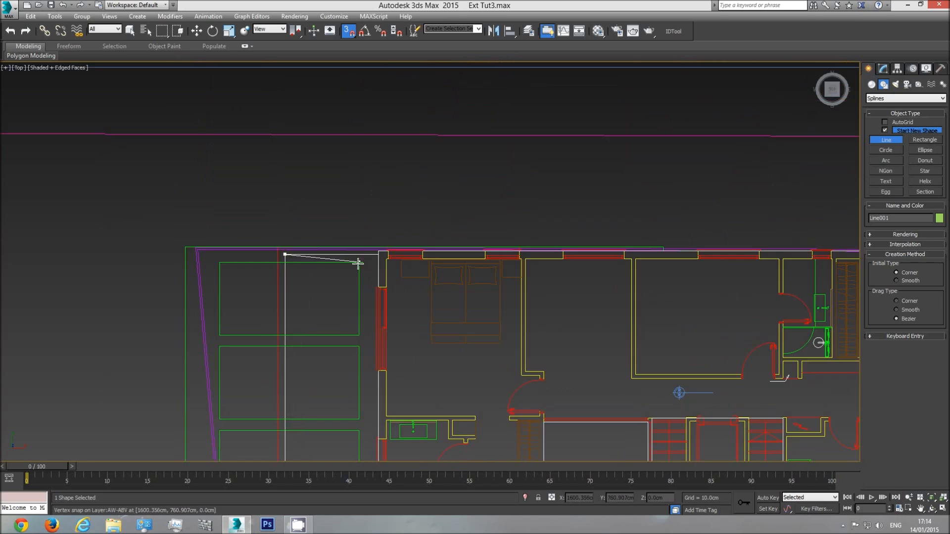
scroll(378, 256, up, 3)
click(378, 252)
middle_drag(356, 366, 356, 302)
scroll(357, 377, down, 6)
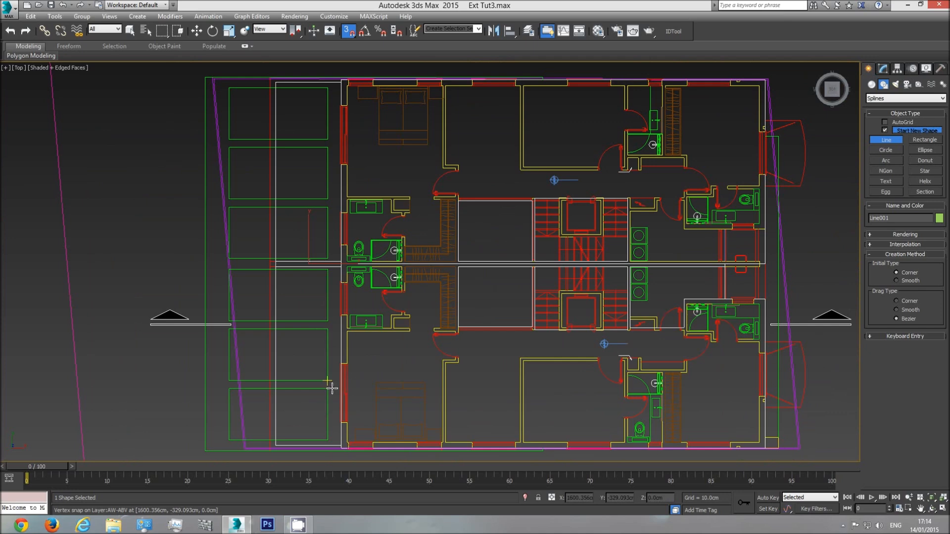
right_click(340, 442)
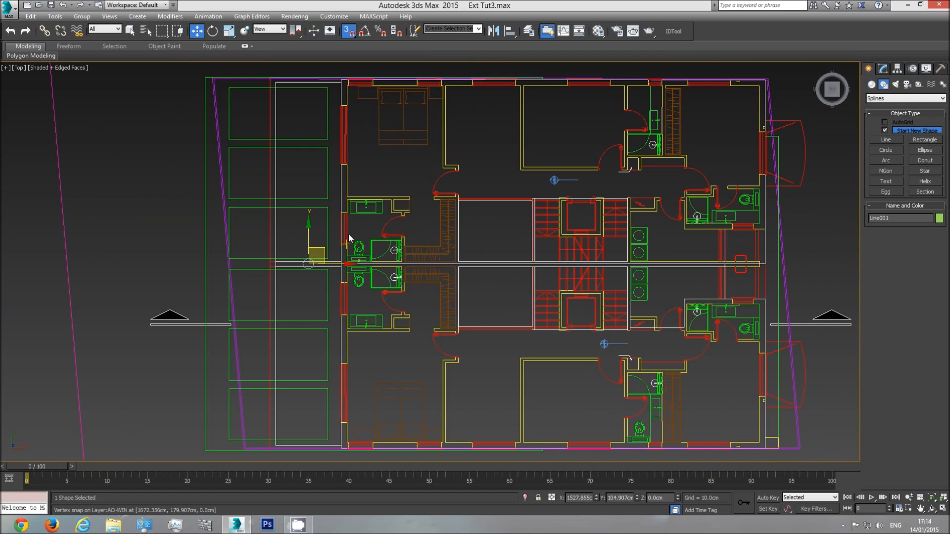
click(295, 194)
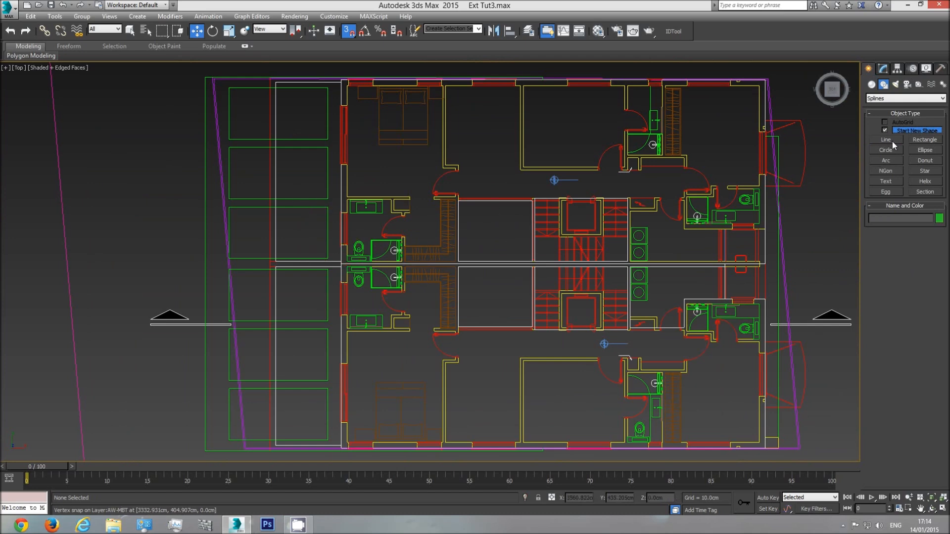
Trace a closed rectangular spline around the full terrace strip on the level 2 plan, snapping to its four corners
click(886, 139)
click(341, 82)
click(276, 83)
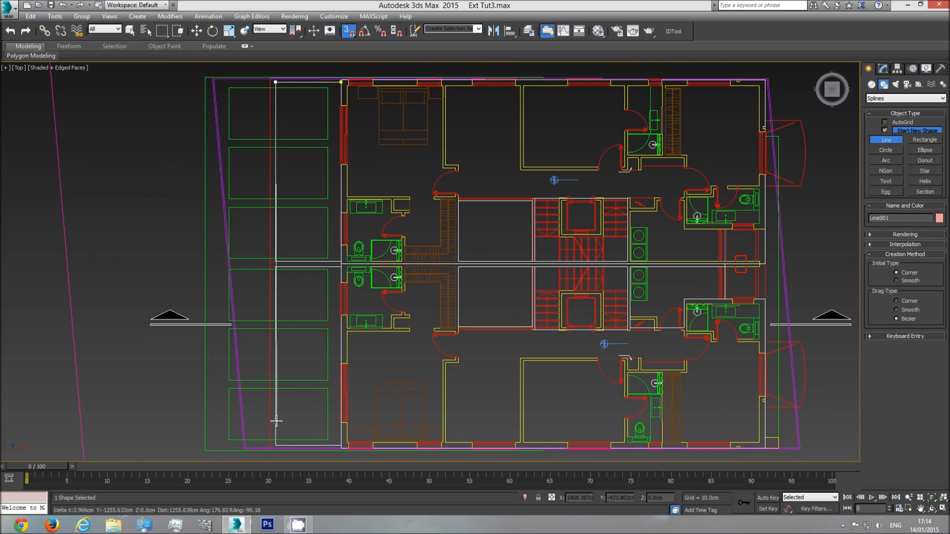
click(275, 445)
click(341, 445)
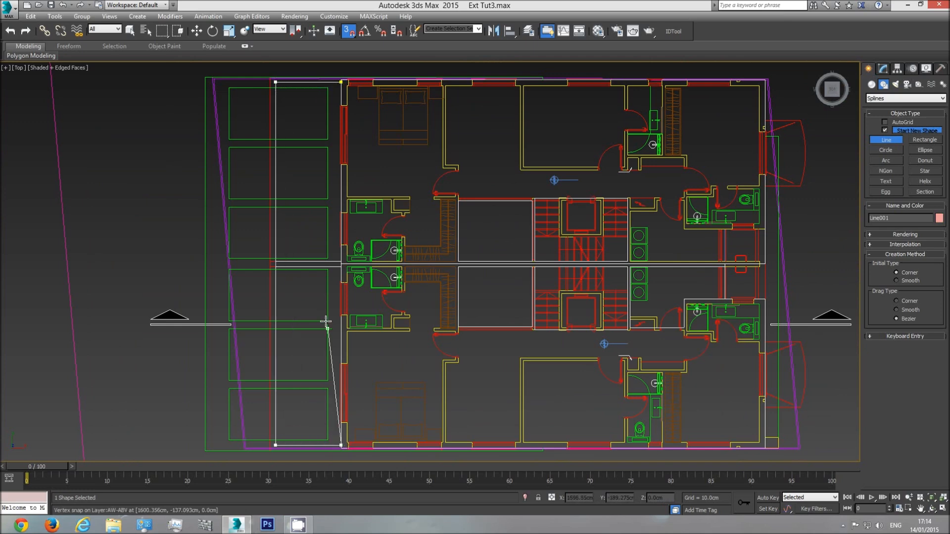
click(341, 82)
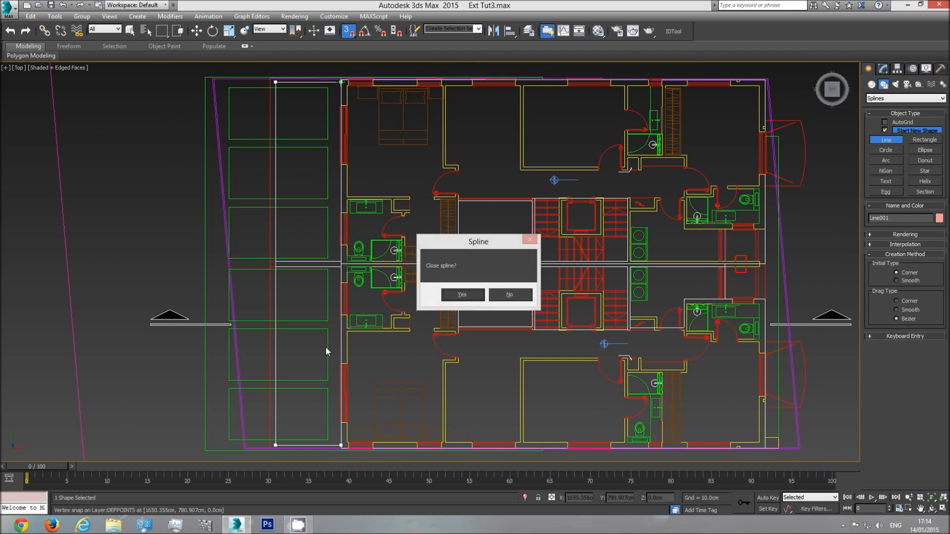
click(459, 296)
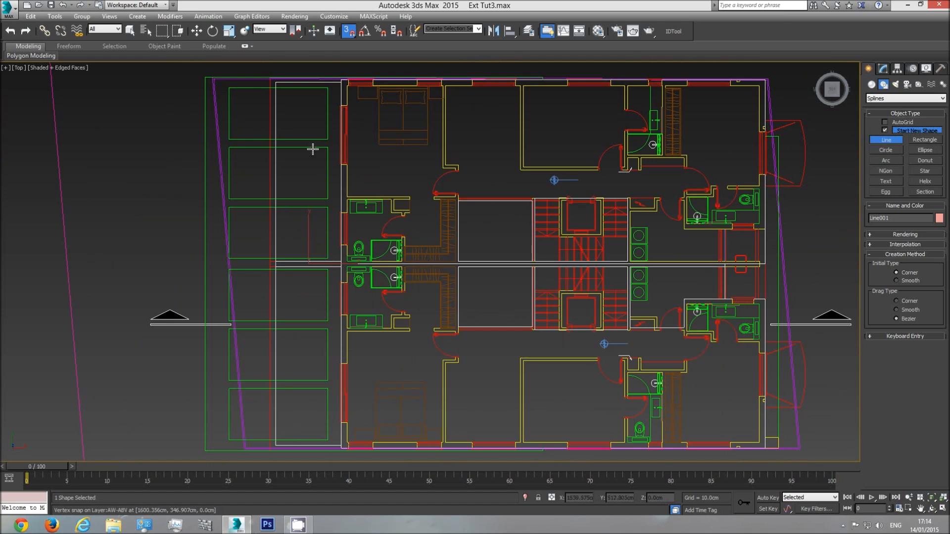
Convert the closed terrace outline to an Editable Poly
right_click(321, 204)
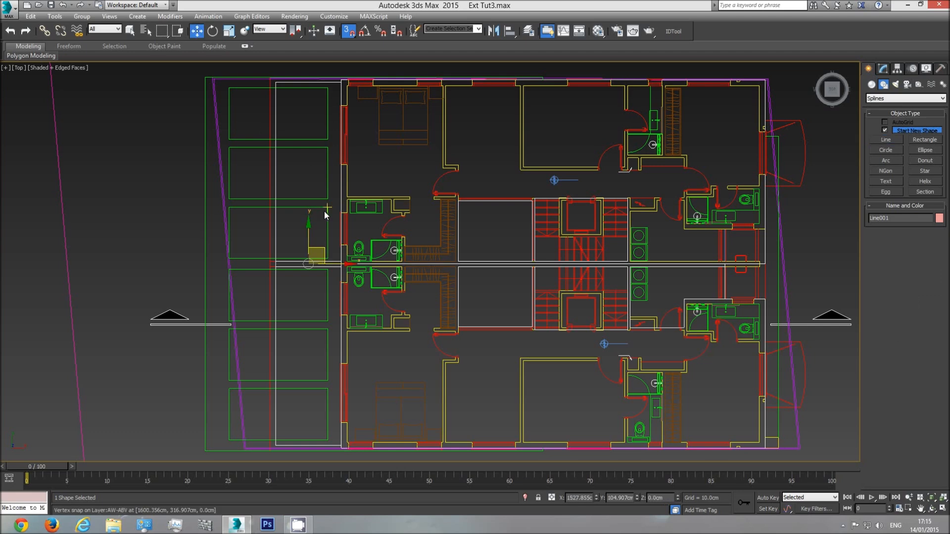
right_click(321, 208)
click(342, 164)
right_click(312, 143)
mouse_move(367, 239)
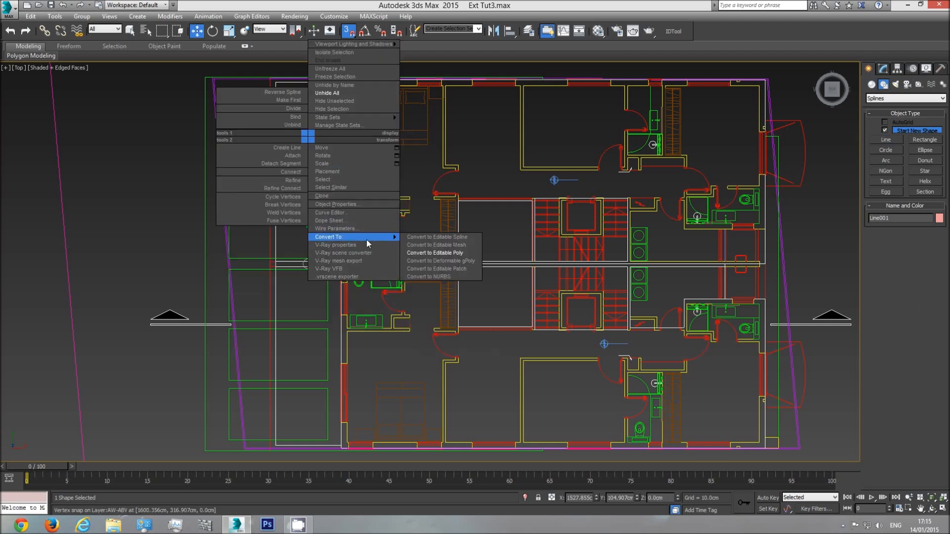
click(438, 253)
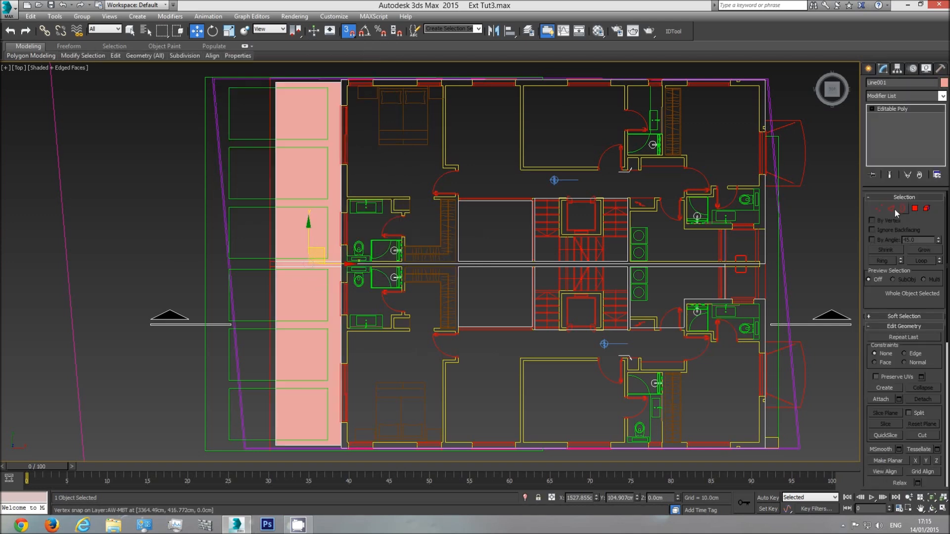
click(879, 212)
click(881, 209)
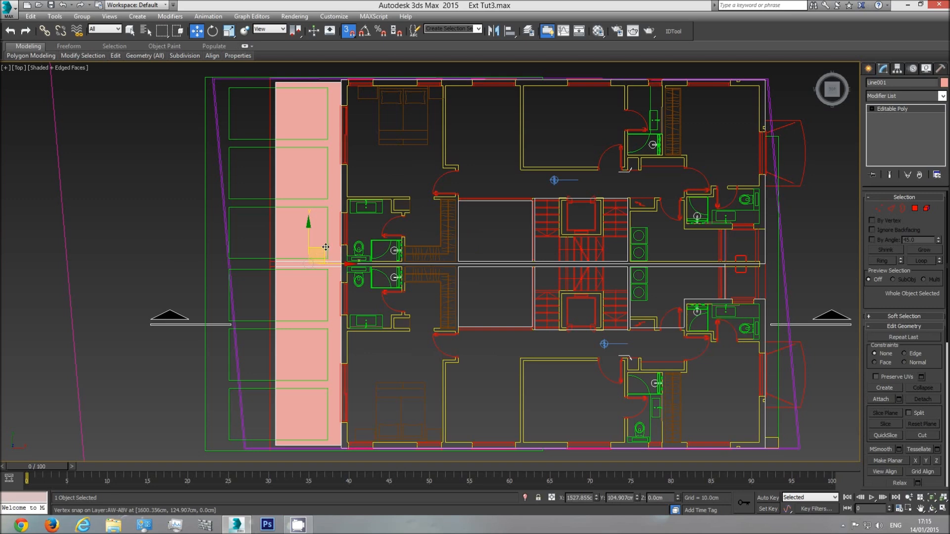
Move the terrace panel off the level 2 plan and across the drawings to the open area beside the building model
drag(320, 250, 224, 288)
drag(269, 102, 157, 179)
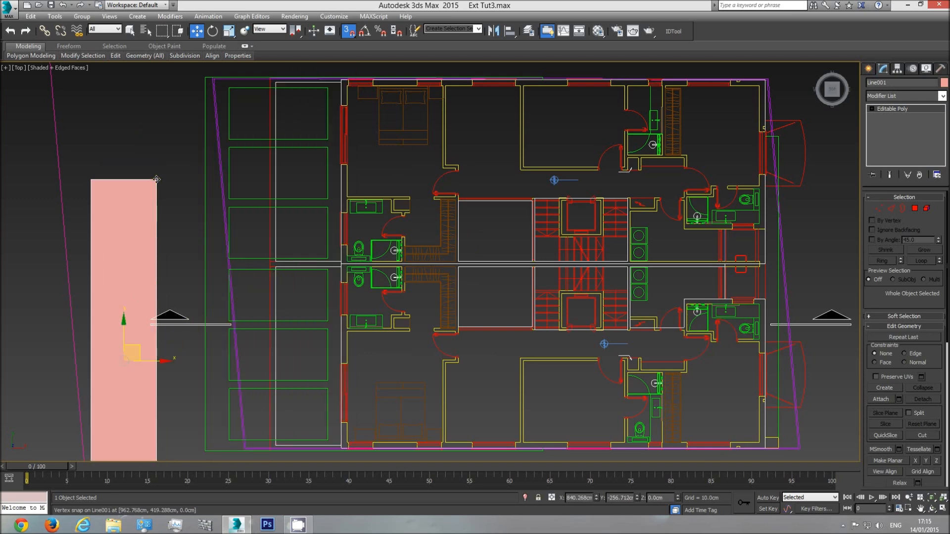
drag(157, 179, 466, 249)
middle_drag(466, 249, 271, 198)
scroll(272, 198, down, 4)
drag(271, 198, 552, 233)
middle_drag(552, 233, 258, 246)
scroll(102, 246, down, 4)
right_click(102, 246)
drag(68, 233, 679, 210)
middle_drag(614, 248, 416, 279)
Snap the terrace panel's corner to the outer corner of the building model's front wall
scroll(495, 261, up, 5)
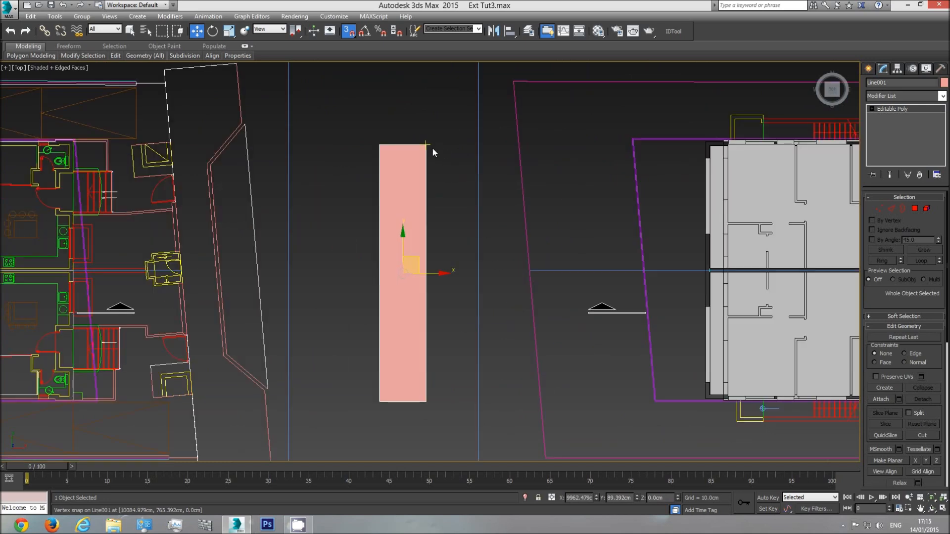
drag(426, 144, 703, 142)
scroll(709, 211, up, 5)
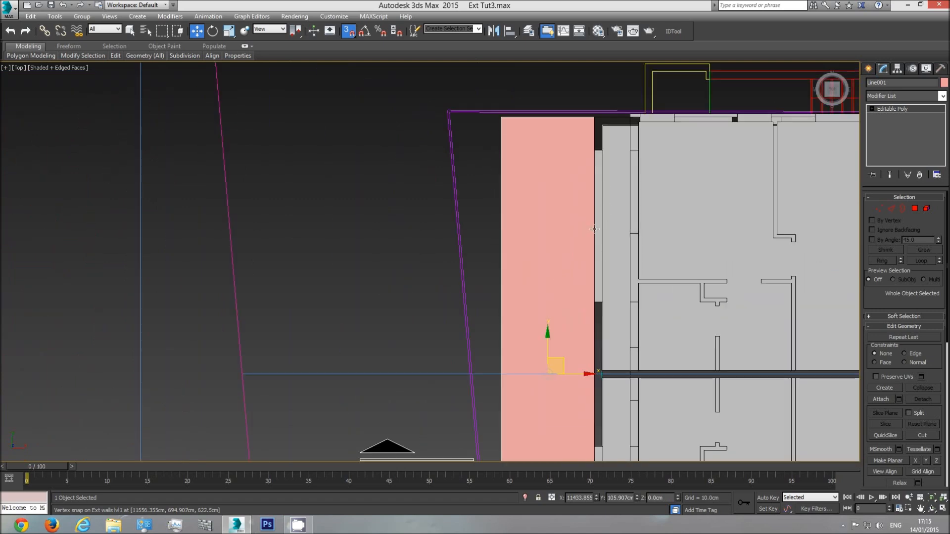
In the perspective view, raise the terrace panel vertically from the ground to the upper storey of the front facade
key(p)
click(932, 510)
drag(471, 303, 444, 283)
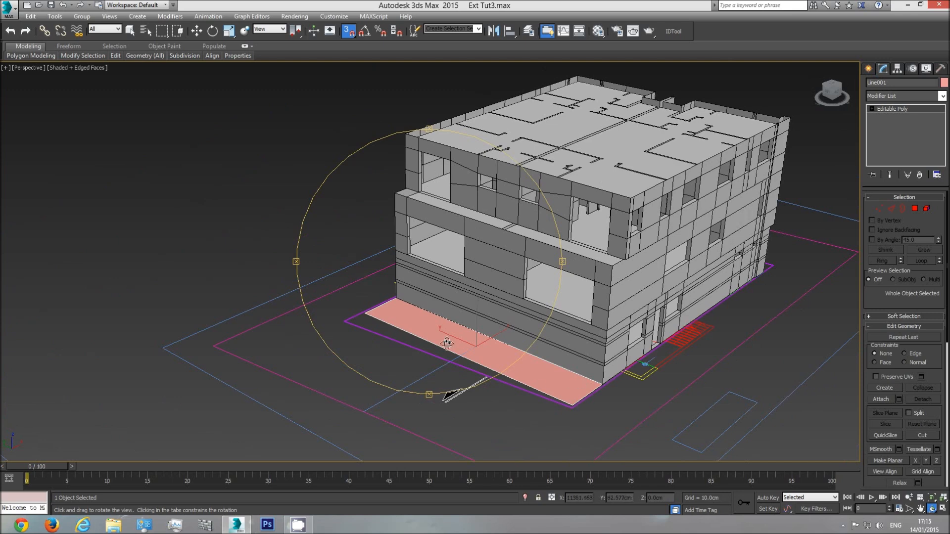
scroll(458, 322, down, 3)
middle_drag(458, 322, 421, 297)
key(w)
scroll(388, 288, up, 3)
drag(388, 288, 365, 94)
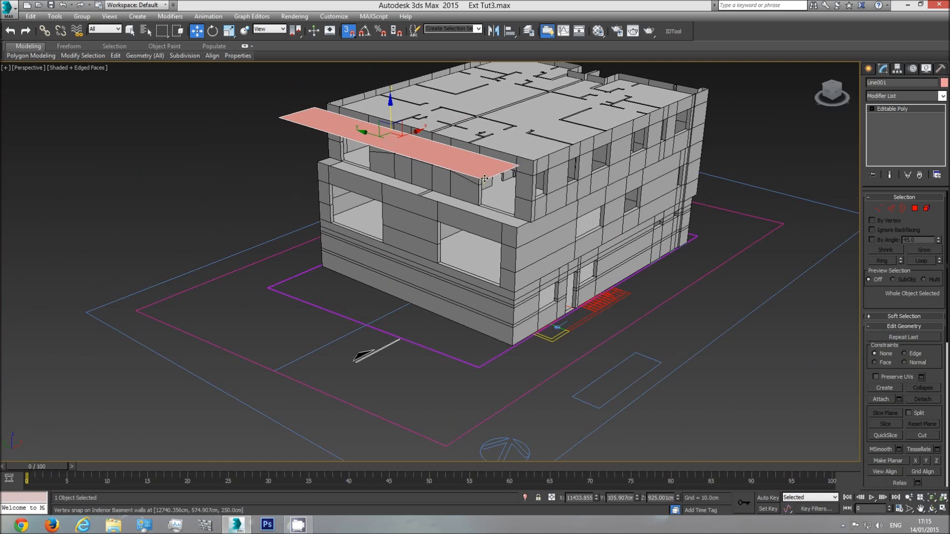
drag(484, 179, 518, 227)
Lower the terrace panel vertically to snap level with the base of the level 2 exterior walls
scroll(518, 227, up, 3)
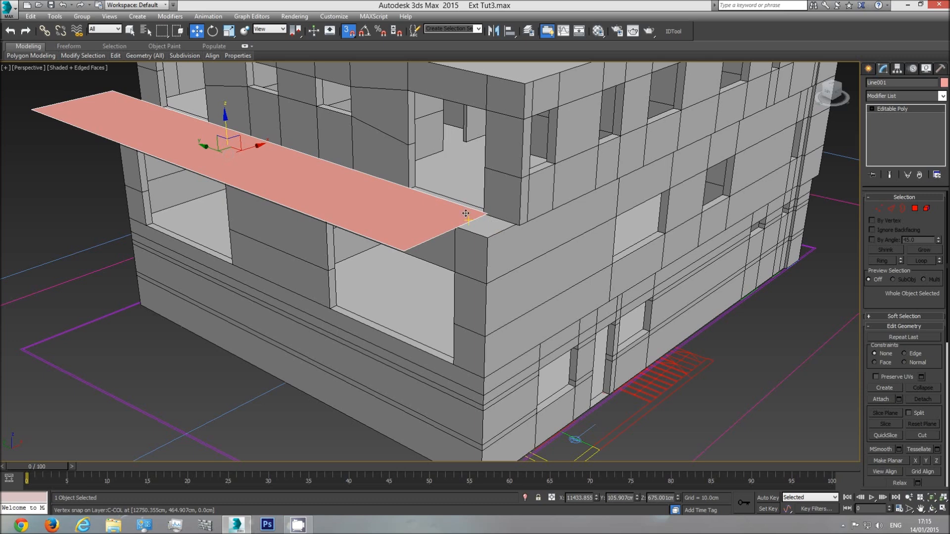
scroll(455, 277, up, 2)
scroll(454, 277, up, 3)
scroll(339, 239, up, 1)
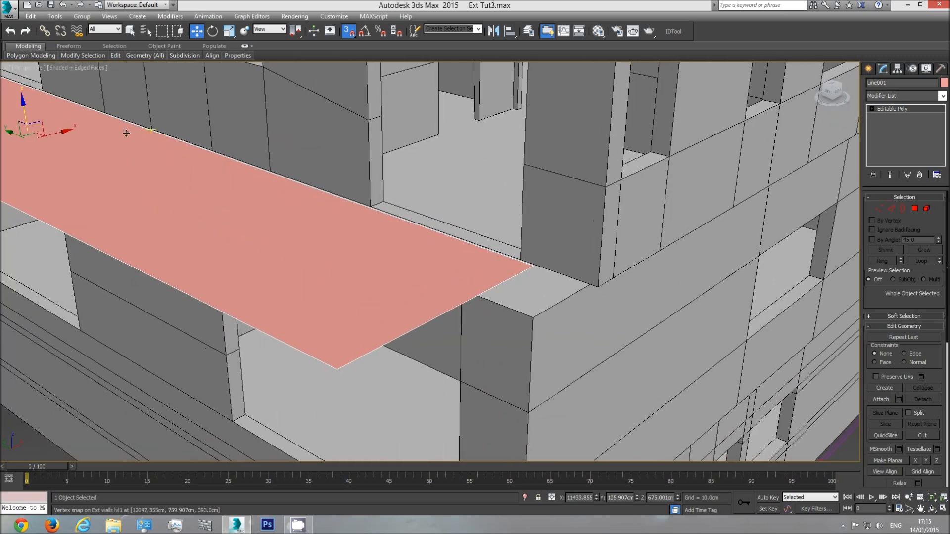
drag(23, 112, 363, 208)
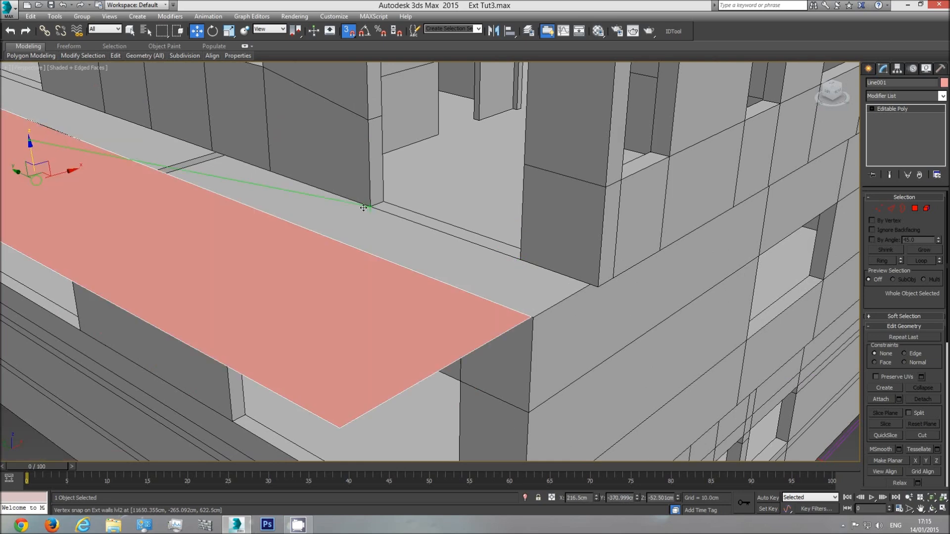
scroll(368, 207, down, 4)
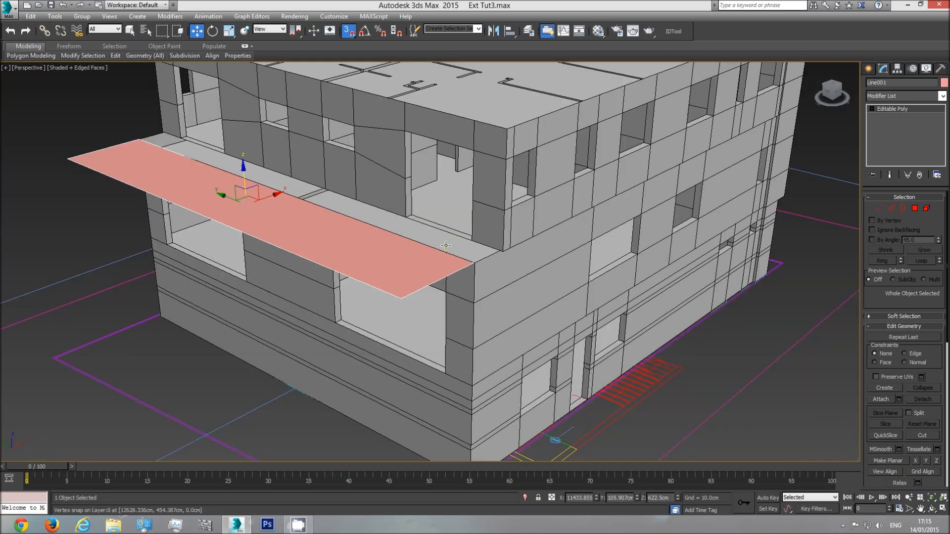
Extend the five top front edges of the level 1 exterior walls inward to the level 2 wall face, covering the ledge
click(933, 509)
drag(428, 277, 412, 307)
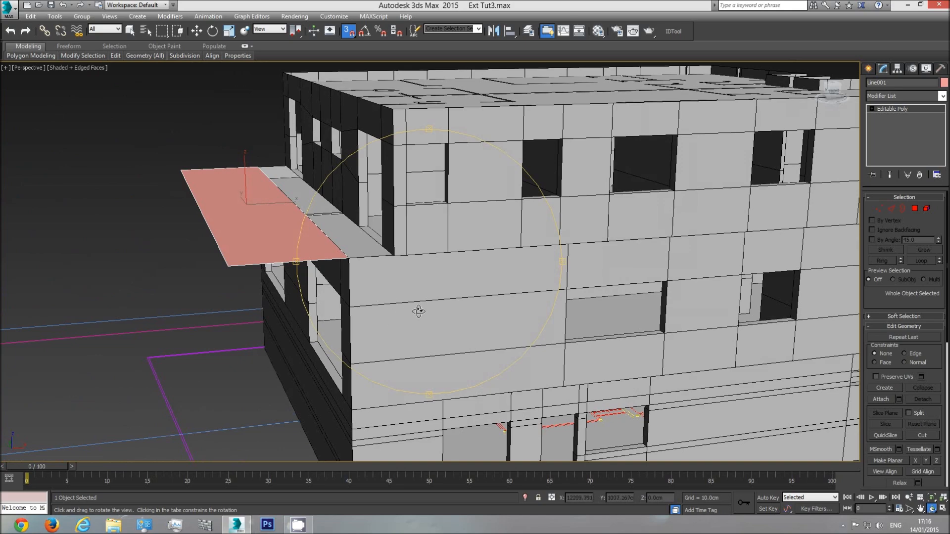
drag(431, 267, 446, 334)
key(w)
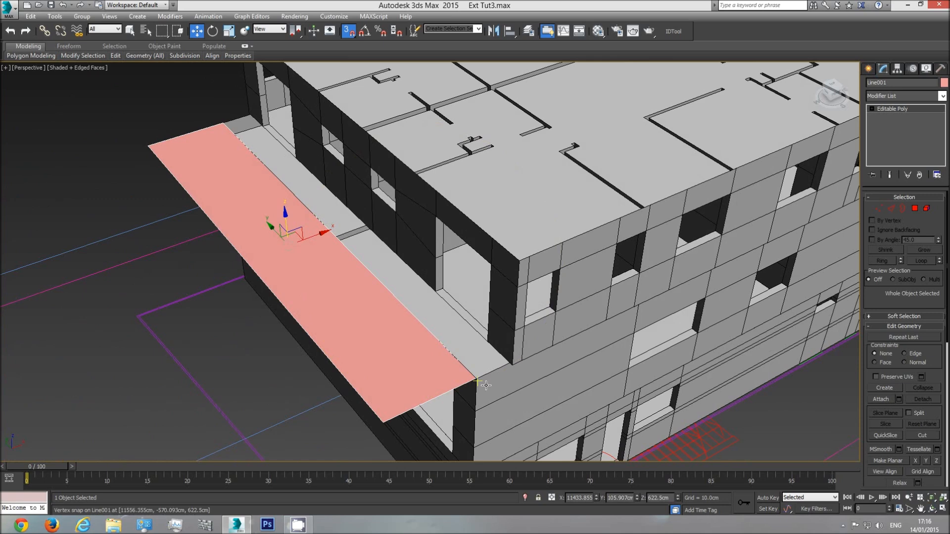
click(492, 385)
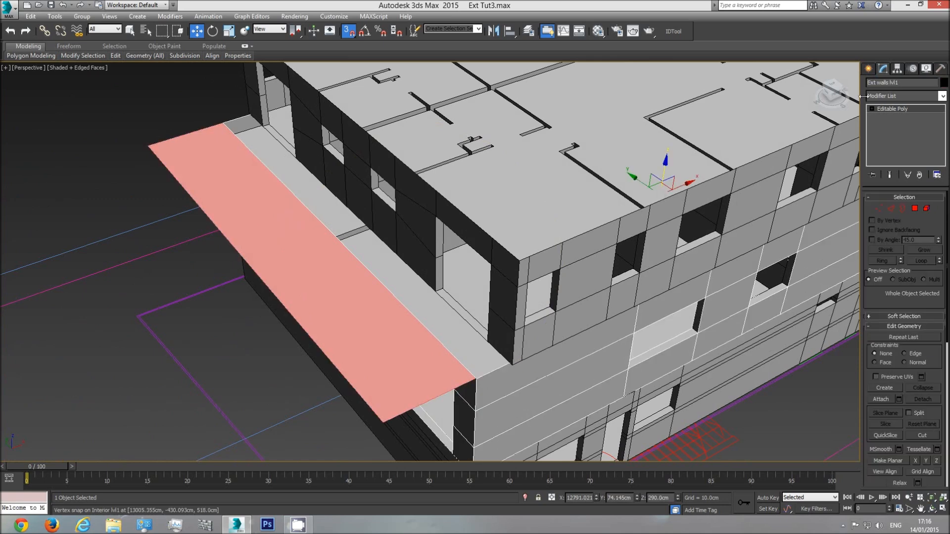
click(891, 209)
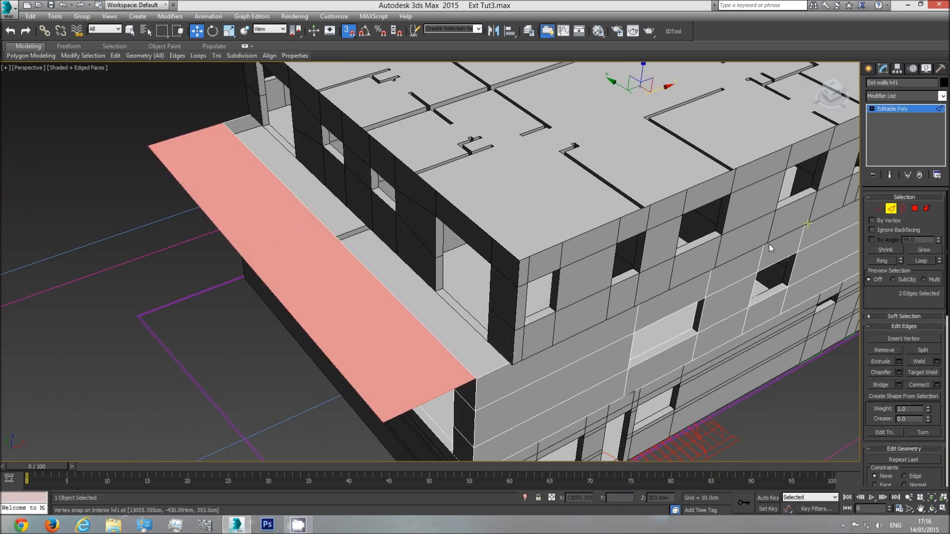
click(446, 338)
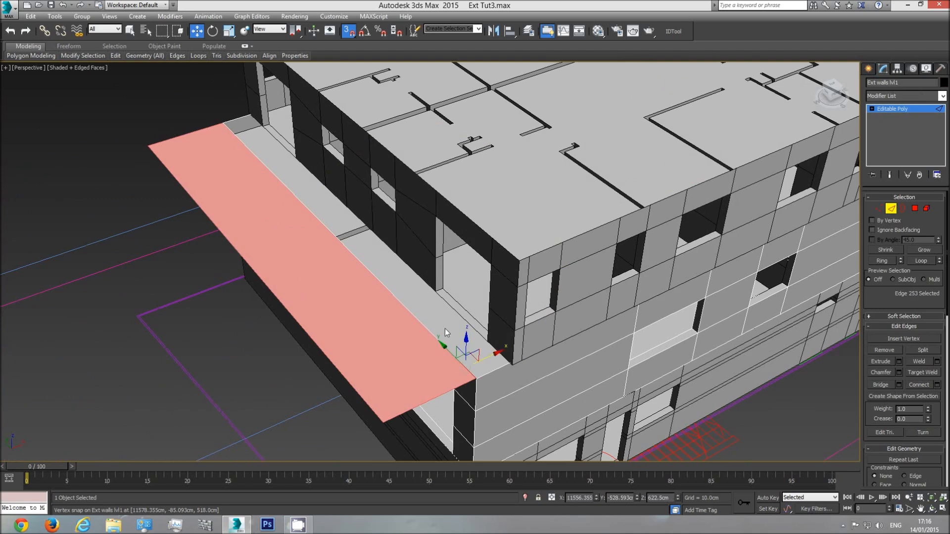
key(F3)
ctrl+click(441, 342)
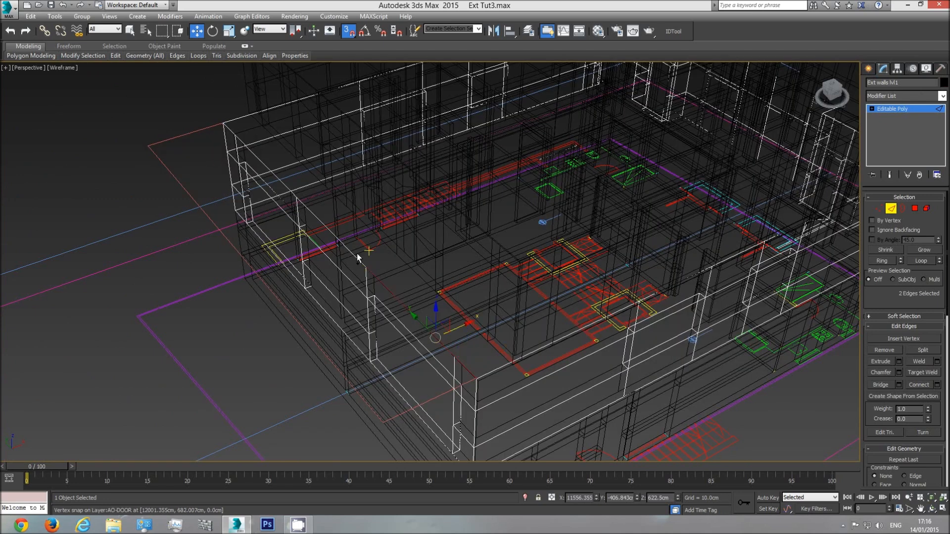
ctrl+click(352, 253)
ctrl+click(280, 181)
ctrl+click(231, 130)
key(F3)
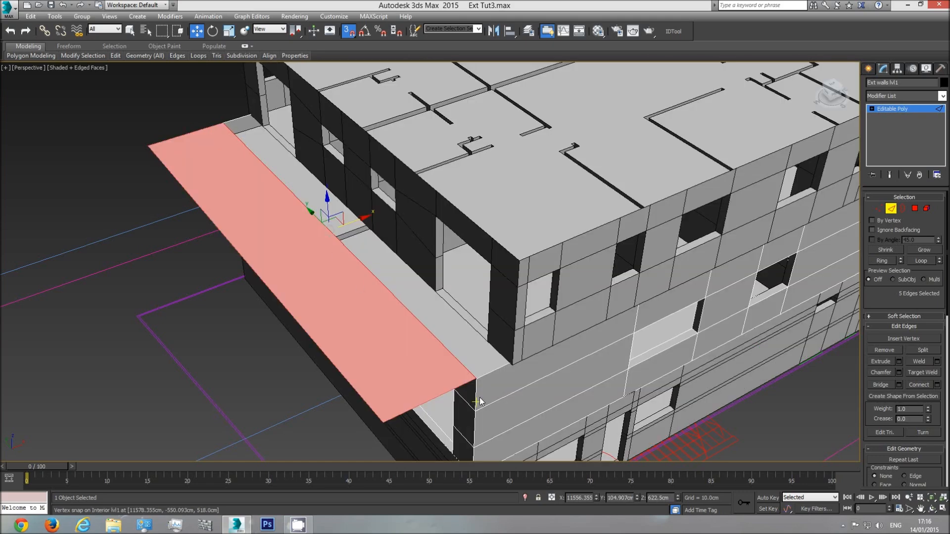
drag(356, 221, 431, 291)
click(932, 510)
drag(441, 317, 455, 293)
drag(493, 262, 415, 262)
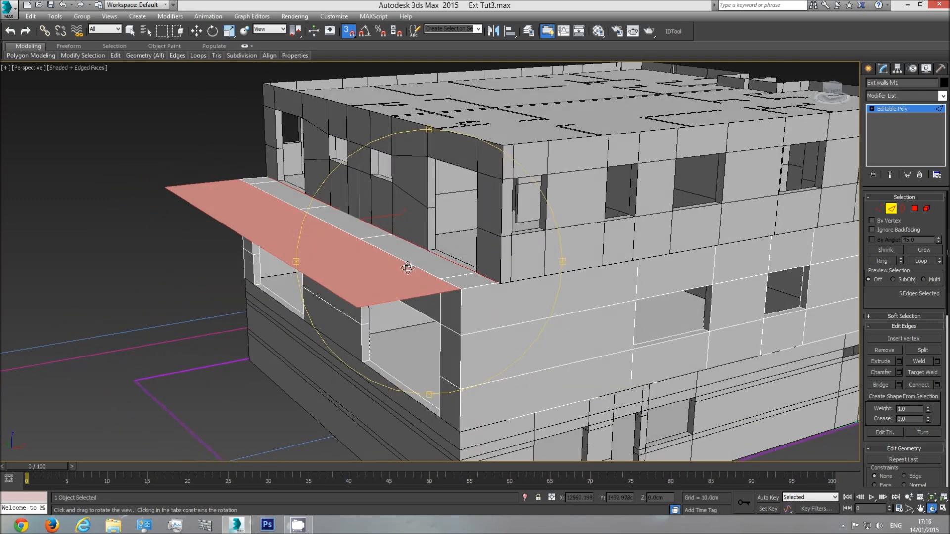
right_click(442, 275)
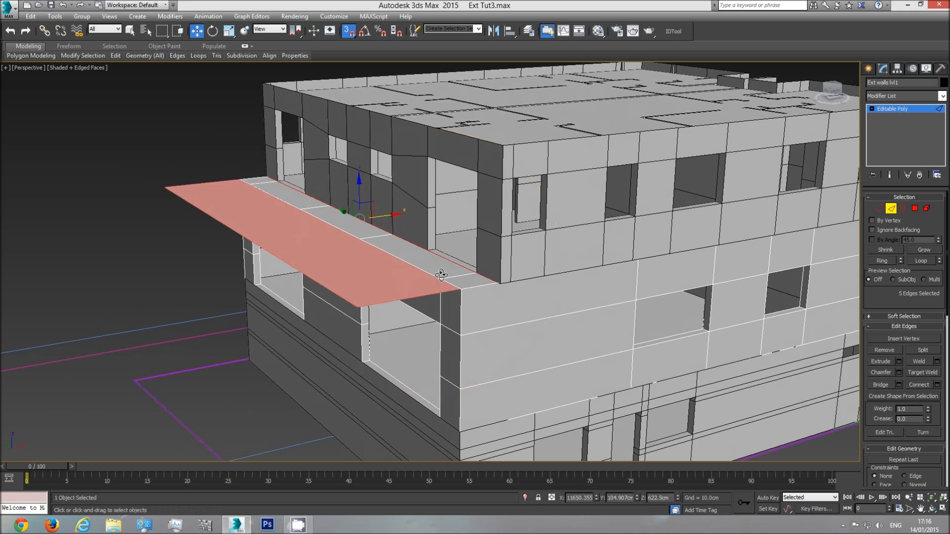
click(901, 110)
Rename the terrace panel on the front facade as "belcony floor" and set its object colour to black
click(357, 281)
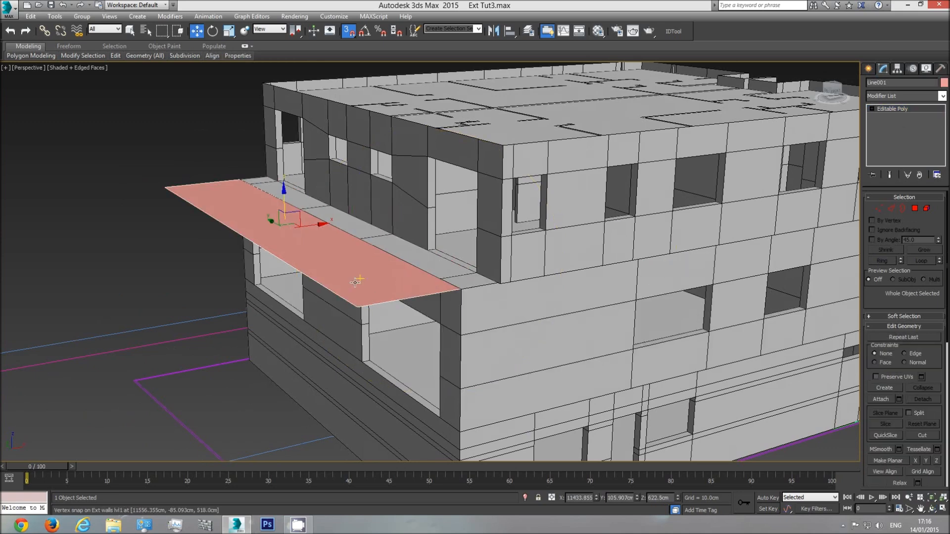
drag(888, 83, 650, 86)
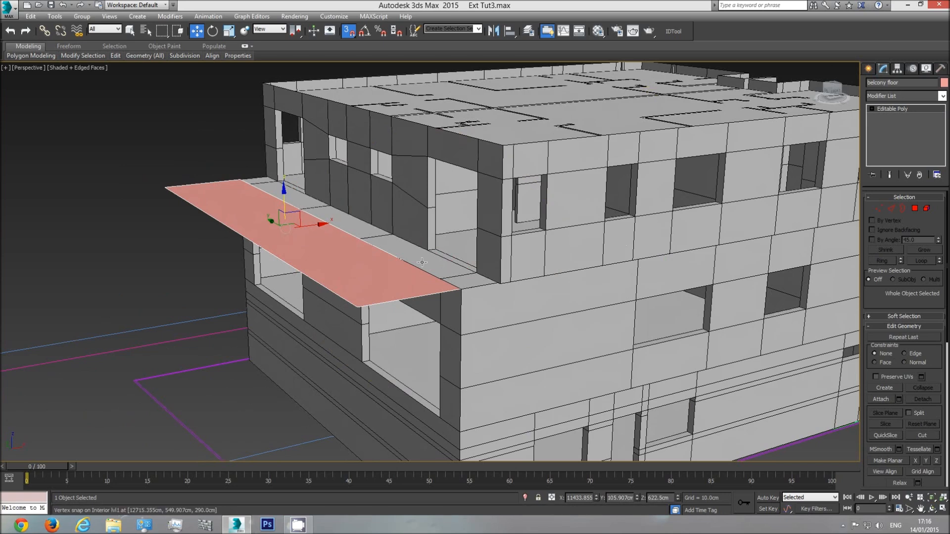
click(129, 31)
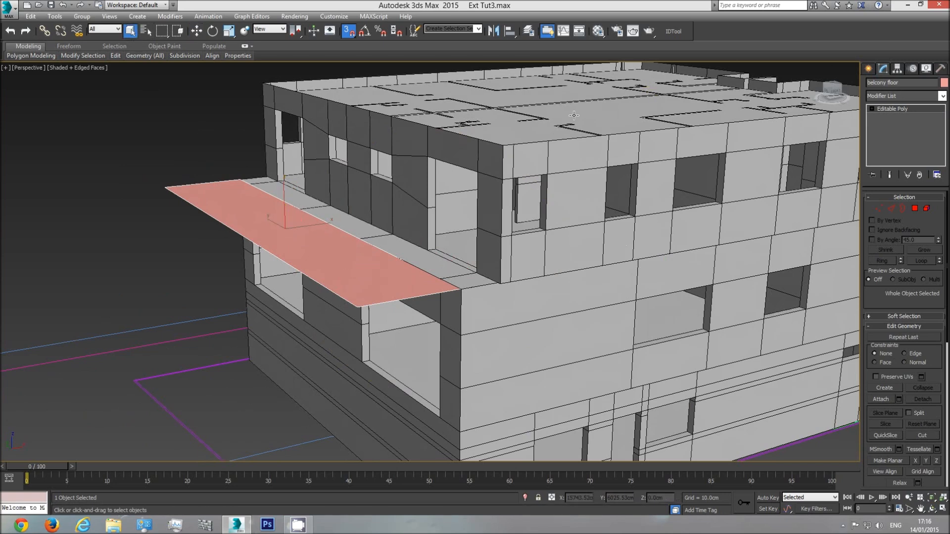
click(943, 83)
click(727, 275)
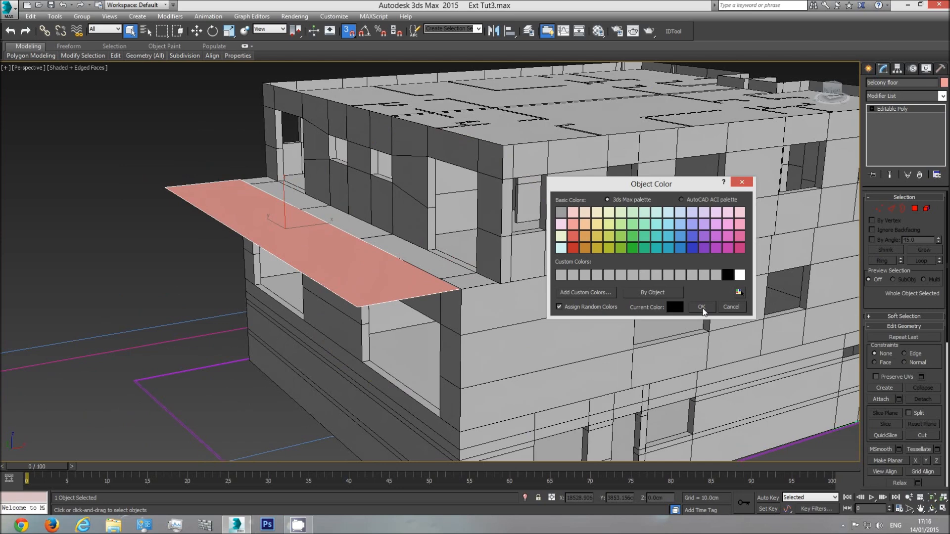
click(702, 307)
Assign the existing "base" material to the balcony floor, close the Material Editor and deselect the panel
click(600, 33)
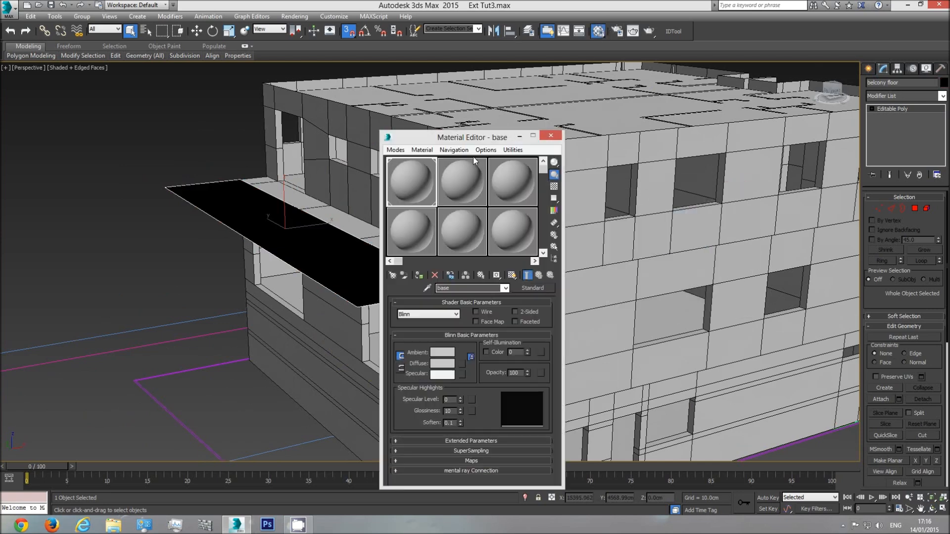
click(419, 275)
click(554, 136)
click(127, 123)
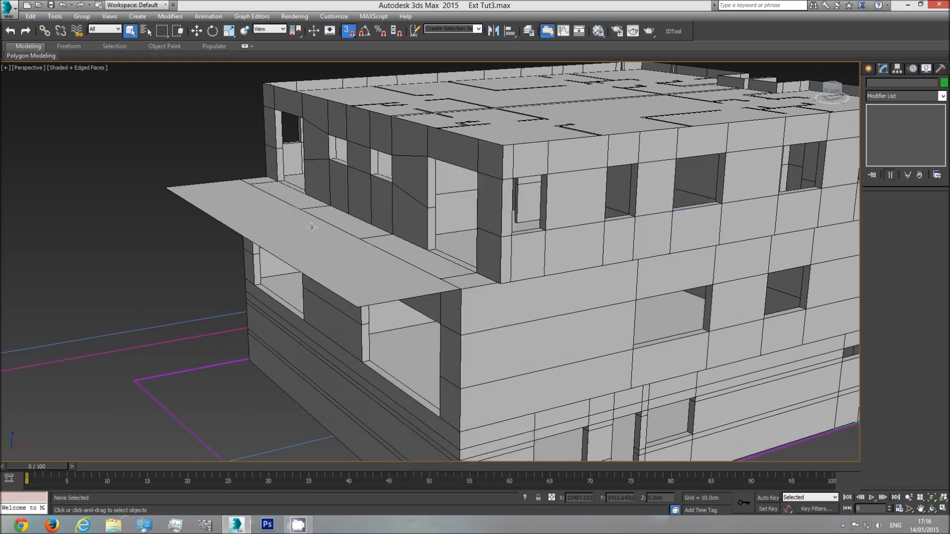
Examine the whole building from several angles, checking how the balcony floor meets the front facade and side wall
scroll(333, 260, down, 3)
click(932, 509)
drag(467, 210, 258, 324)
drag(450, 303, 394, 284)
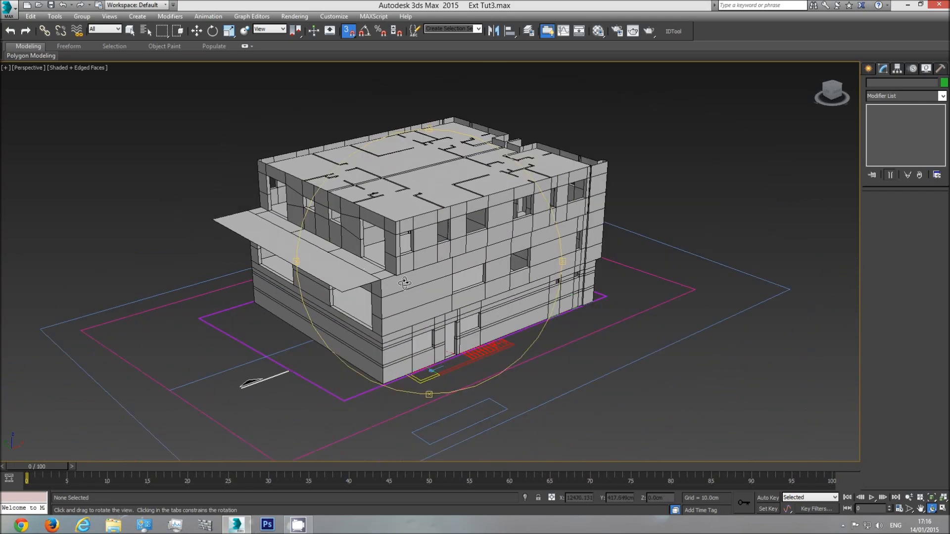
scroll(404, 282, up, 5)
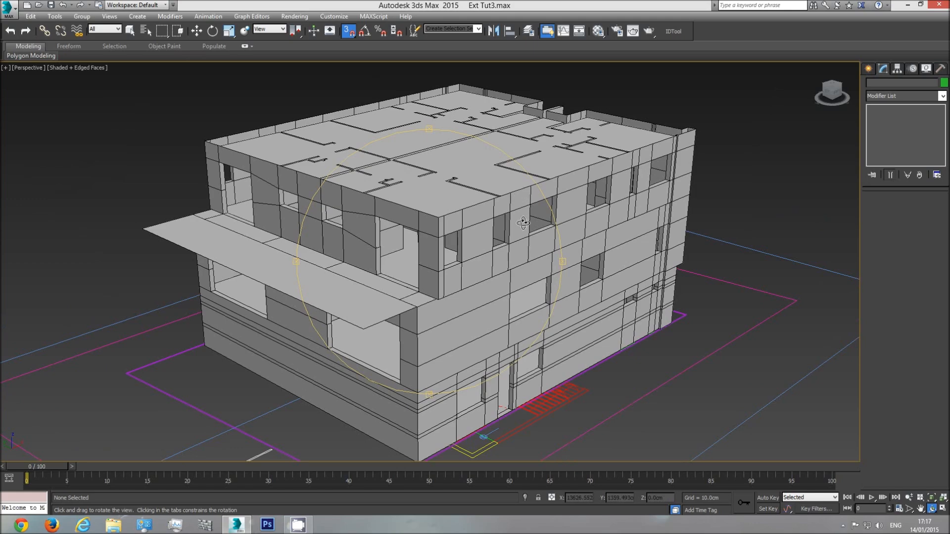
mouse_move(488, 254)
mouse_down()
mouse_move(438, 267)
mouse_move(458, 275)
mouse_move(492, 264)
mouse_up()
drag(376, 164, 426, 227)
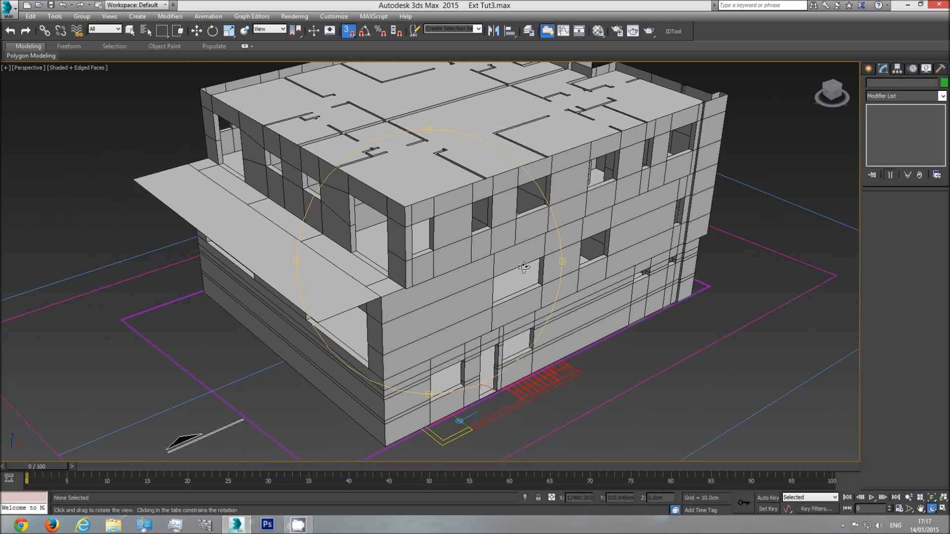
mouse_move(453, 273)
mouse_down()
mouse_move(437, 278)
mouse_move(393, 259)
mouse_move(456, 256)
mouse_up()
middle_drag(432, 256, 443, 300)
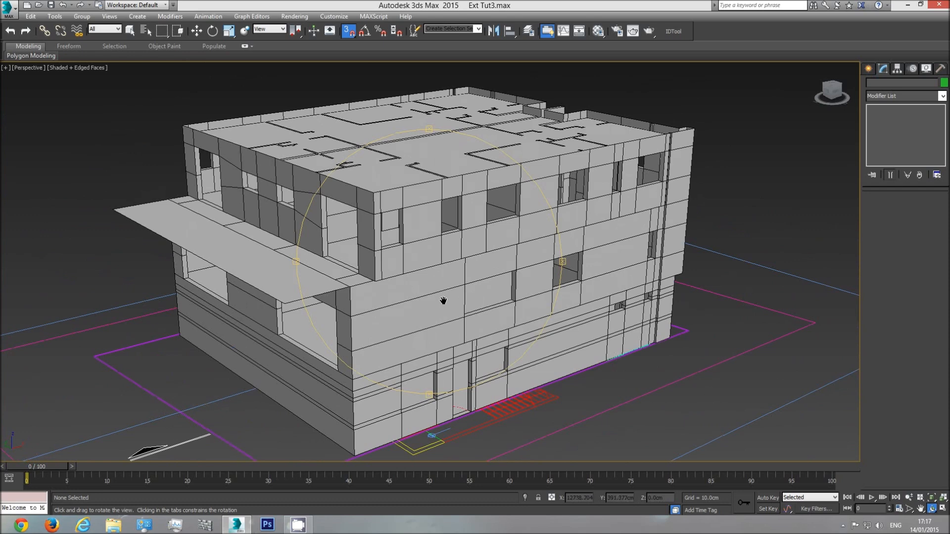
drag(443, 301, 427, 302)
right_click(435, 289)
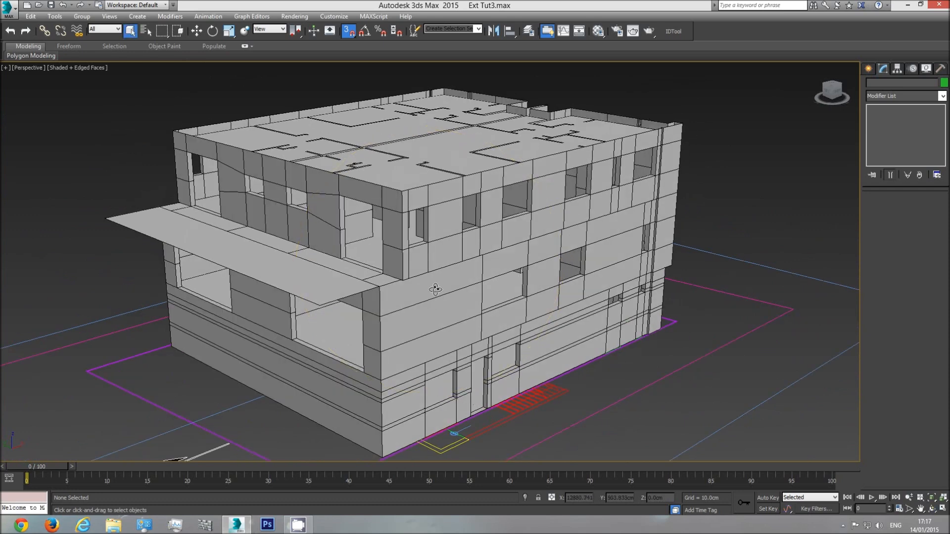